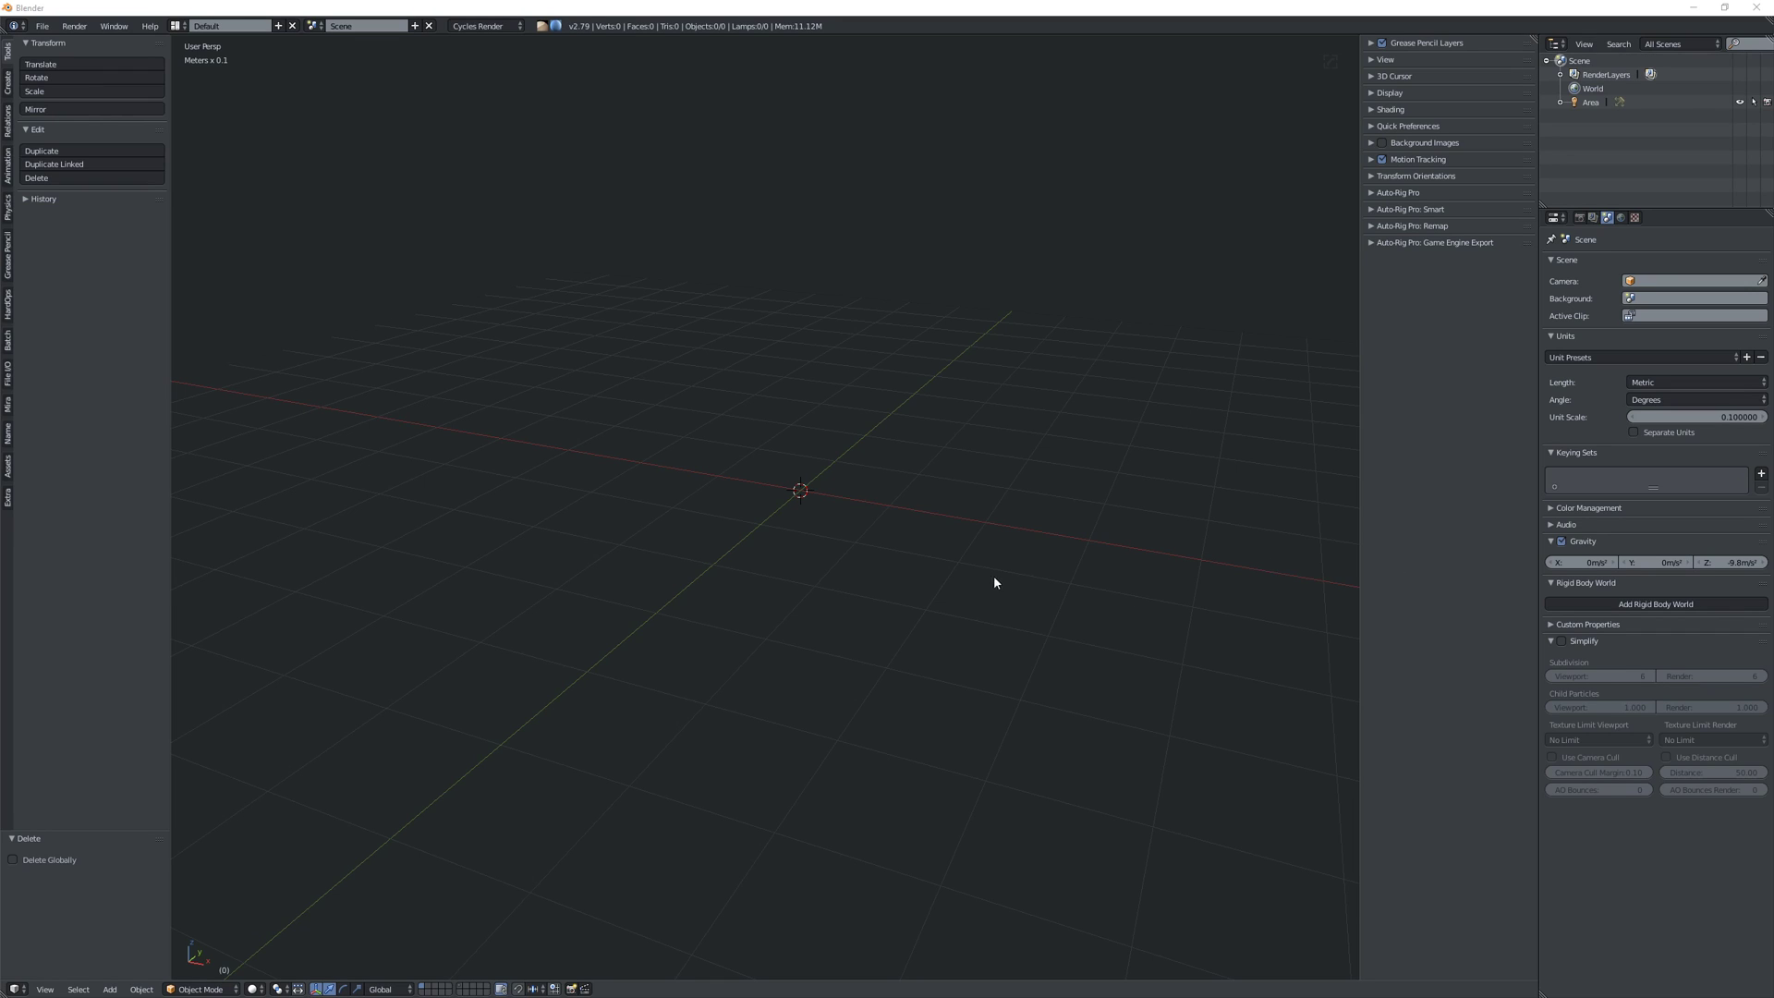
- Add a plane and extrude one of its edges about 7.8 cm along the X axis
right_click(802, 500)
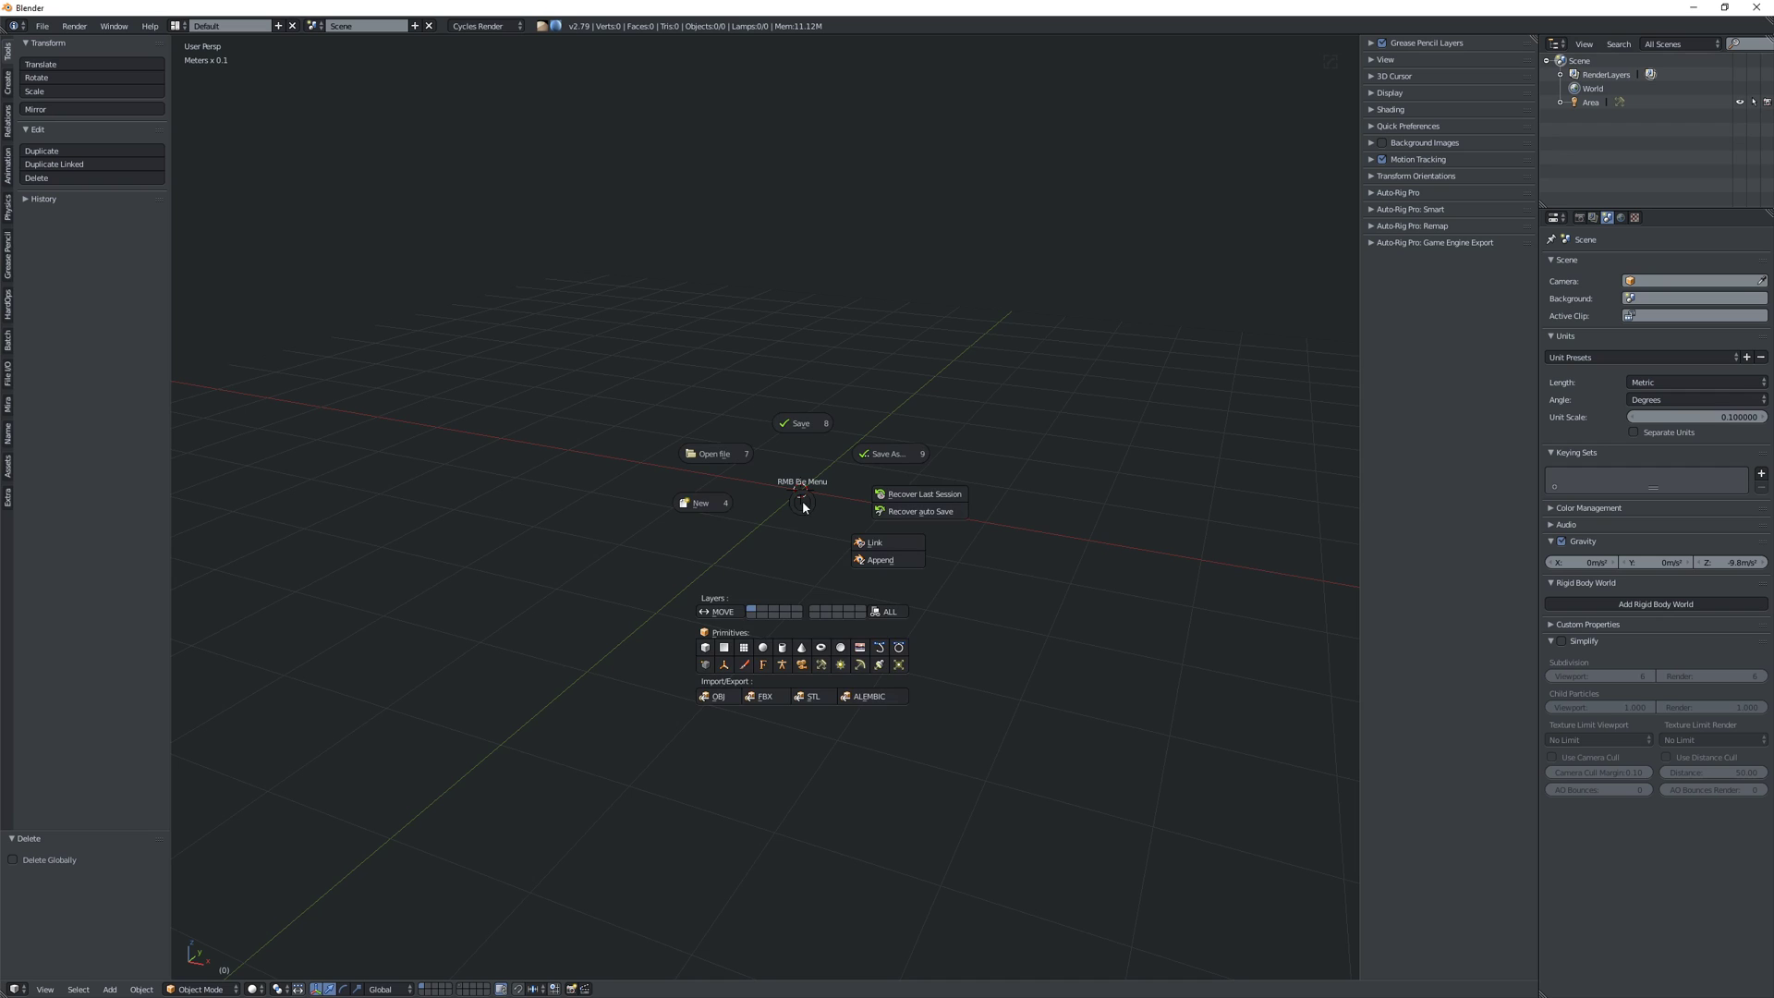
left_click(725, 649)
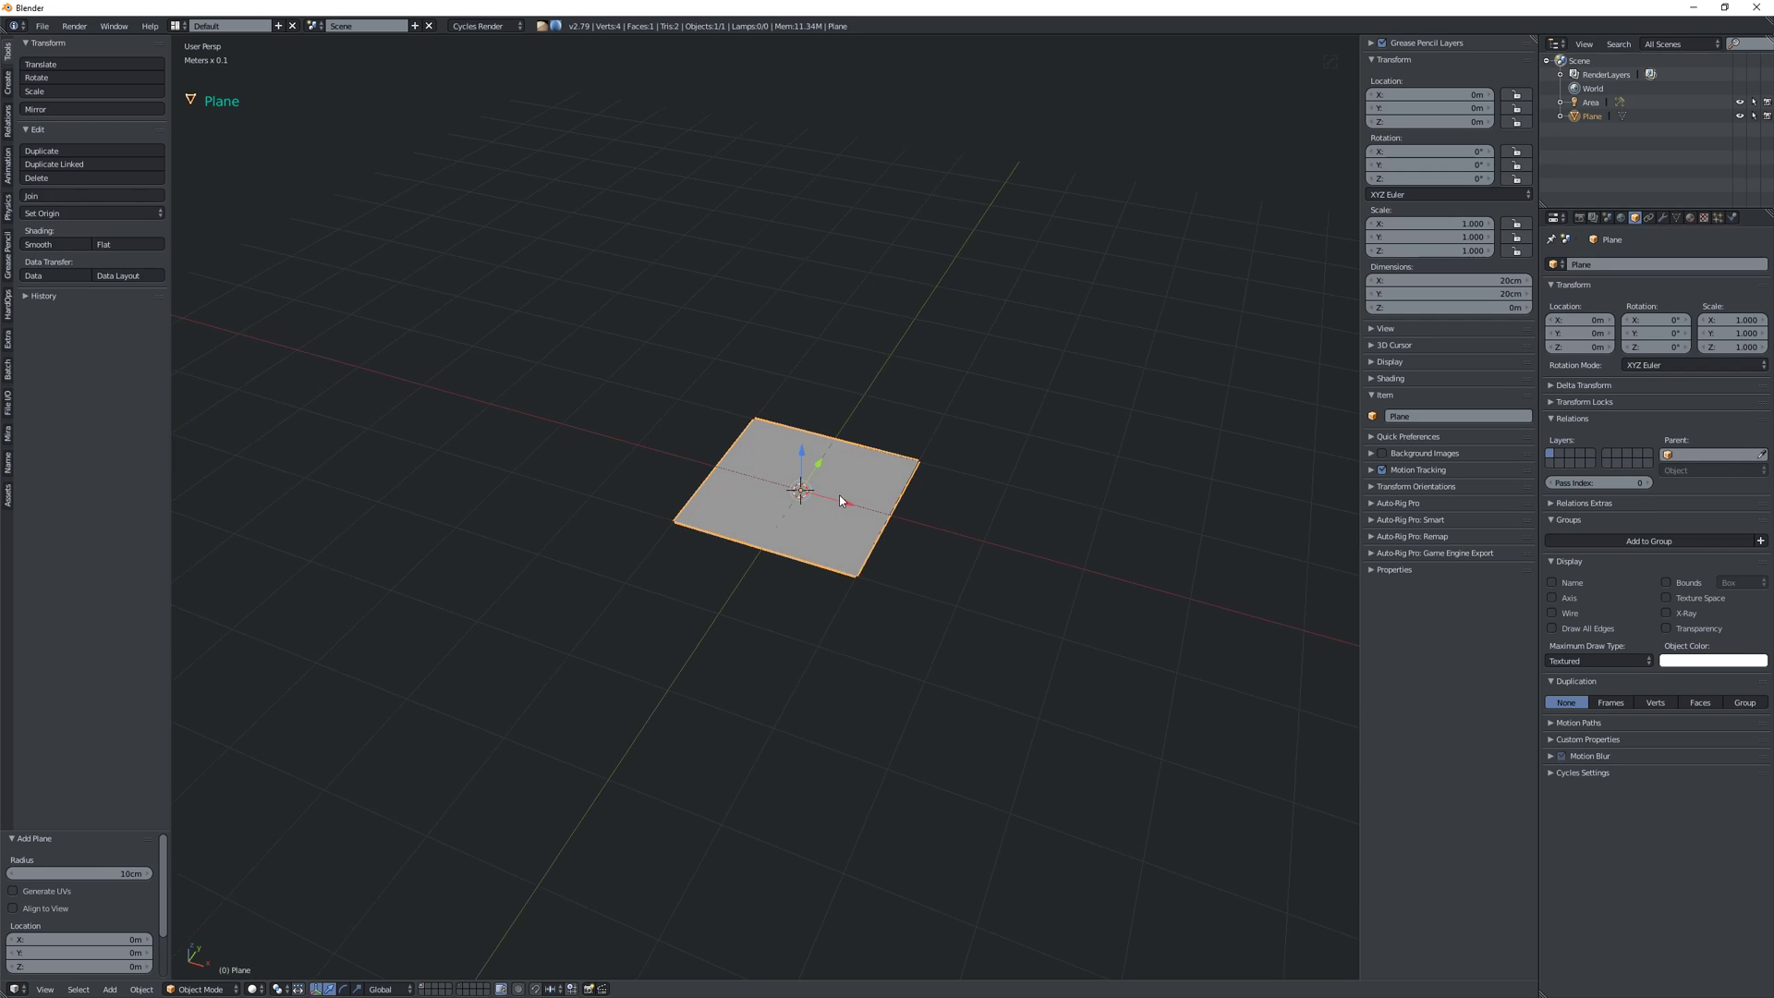
middle_click_drag(839, 495, 1061, 595)
right_click(898, 518)
left_click(897, 628)
left_click(907, 547)
key("e")
key("x")
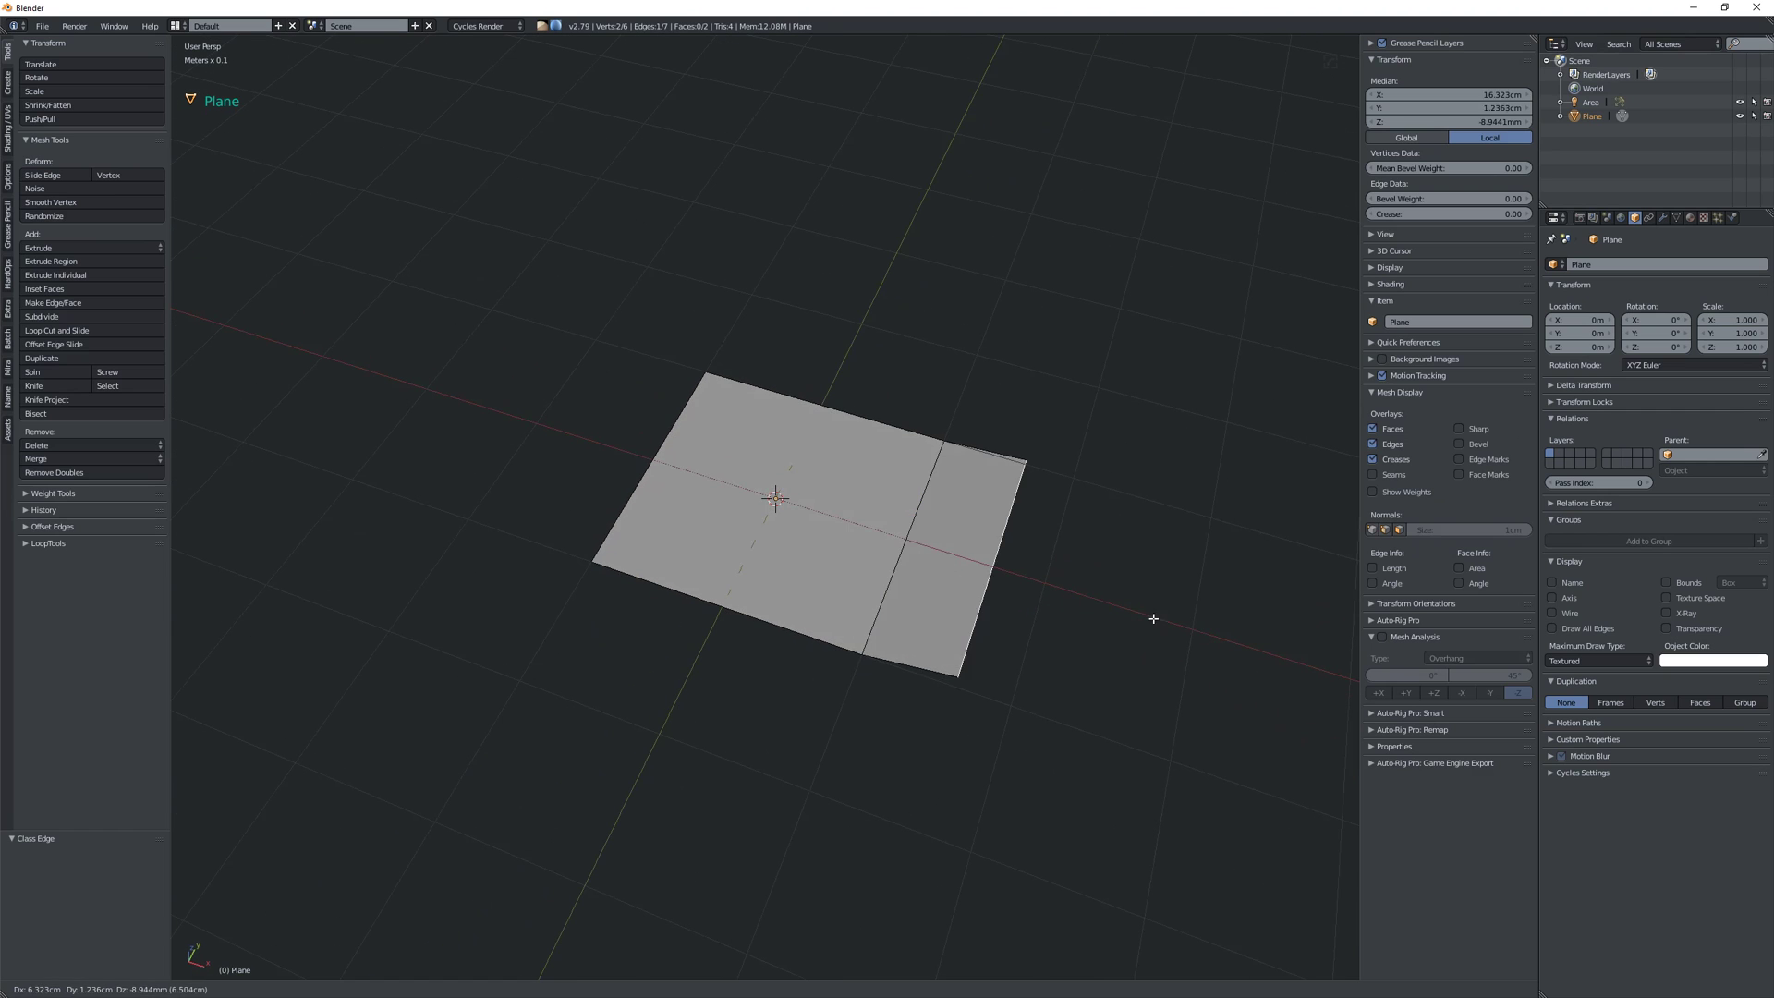
left_click(1172, 626)
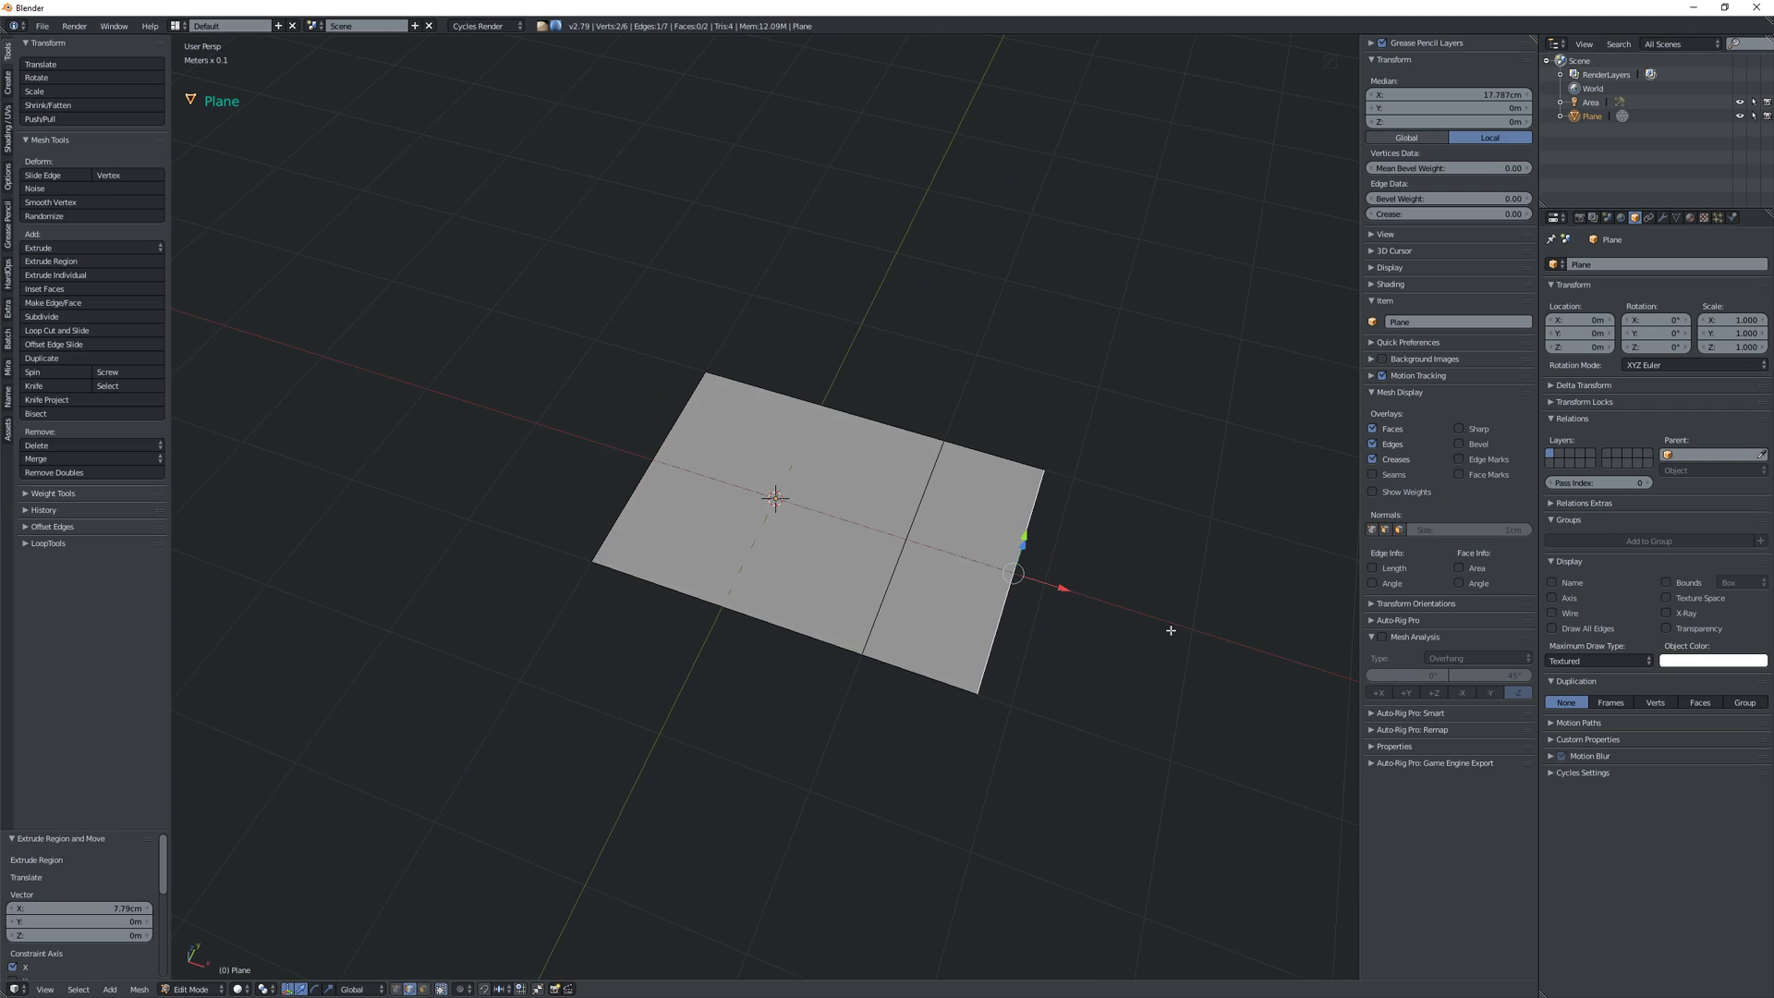
- Scale the end edge to about 0.36 and extrude it about 16.6 cm along X to form a handle
key("s")
left_click(1057, 622)
middle_click_drag(1057, 621, 934, 593)
key("e")
key("x")
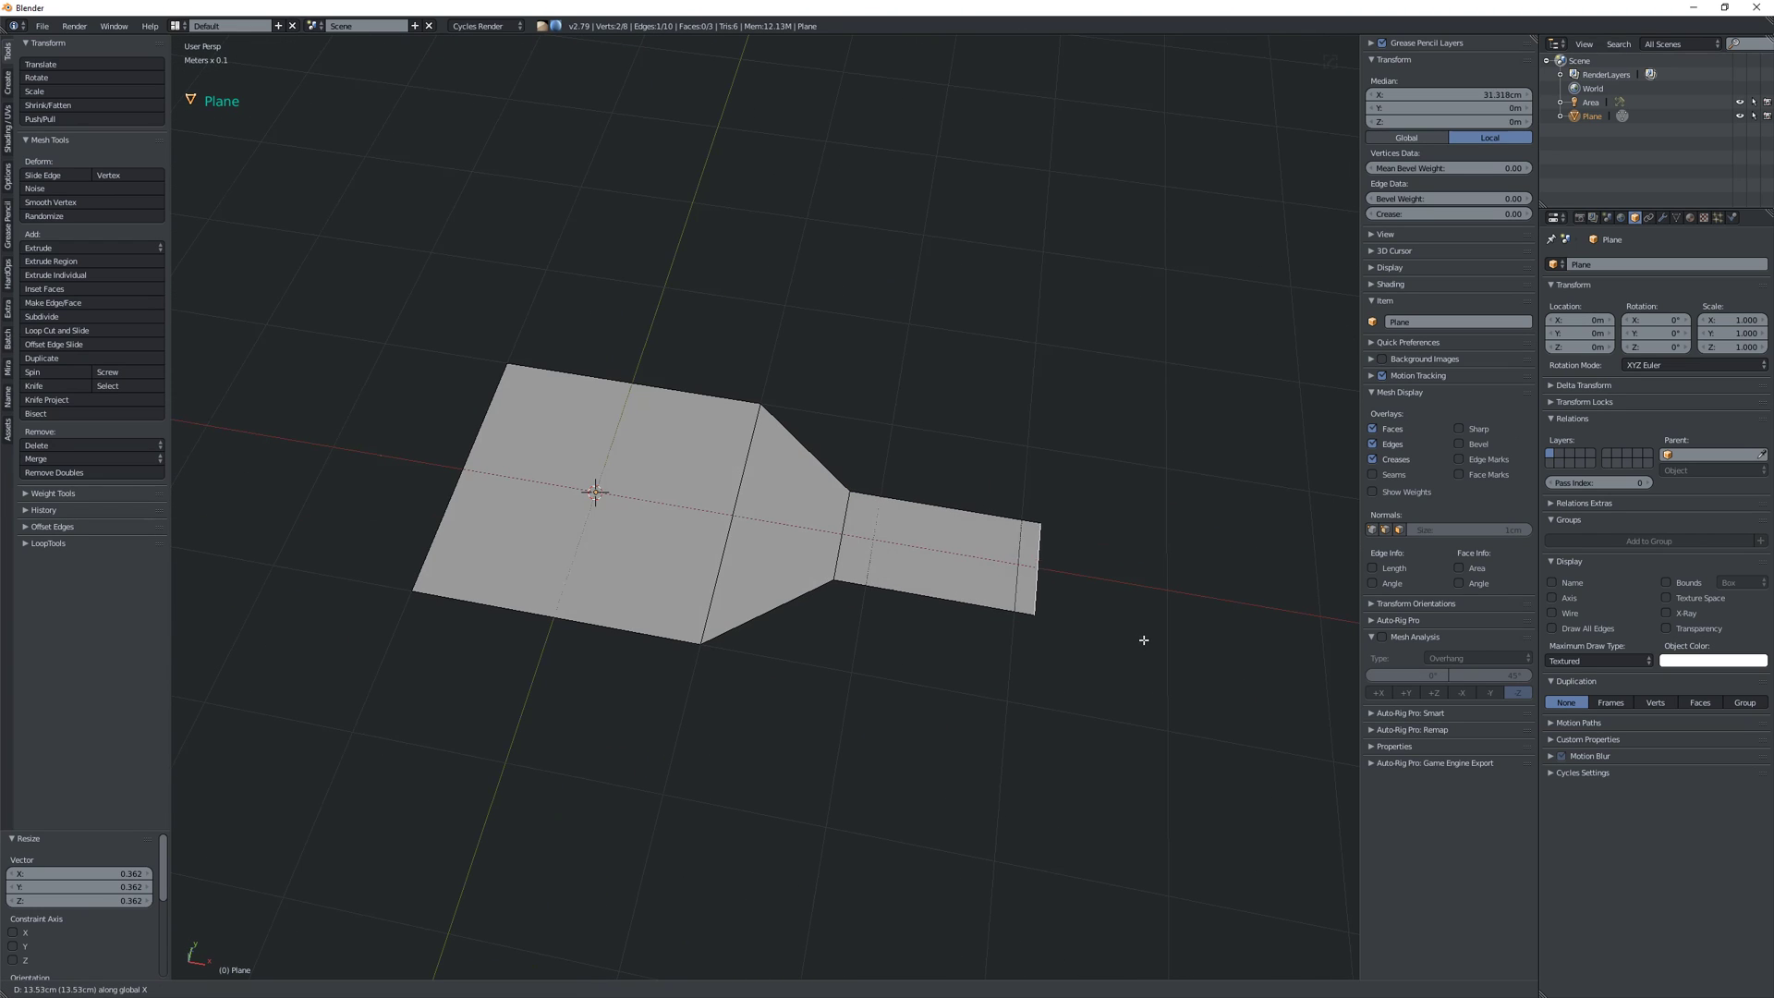
left_click(1184, 638)
middle_click_drag(1183, 638, 994, 568)
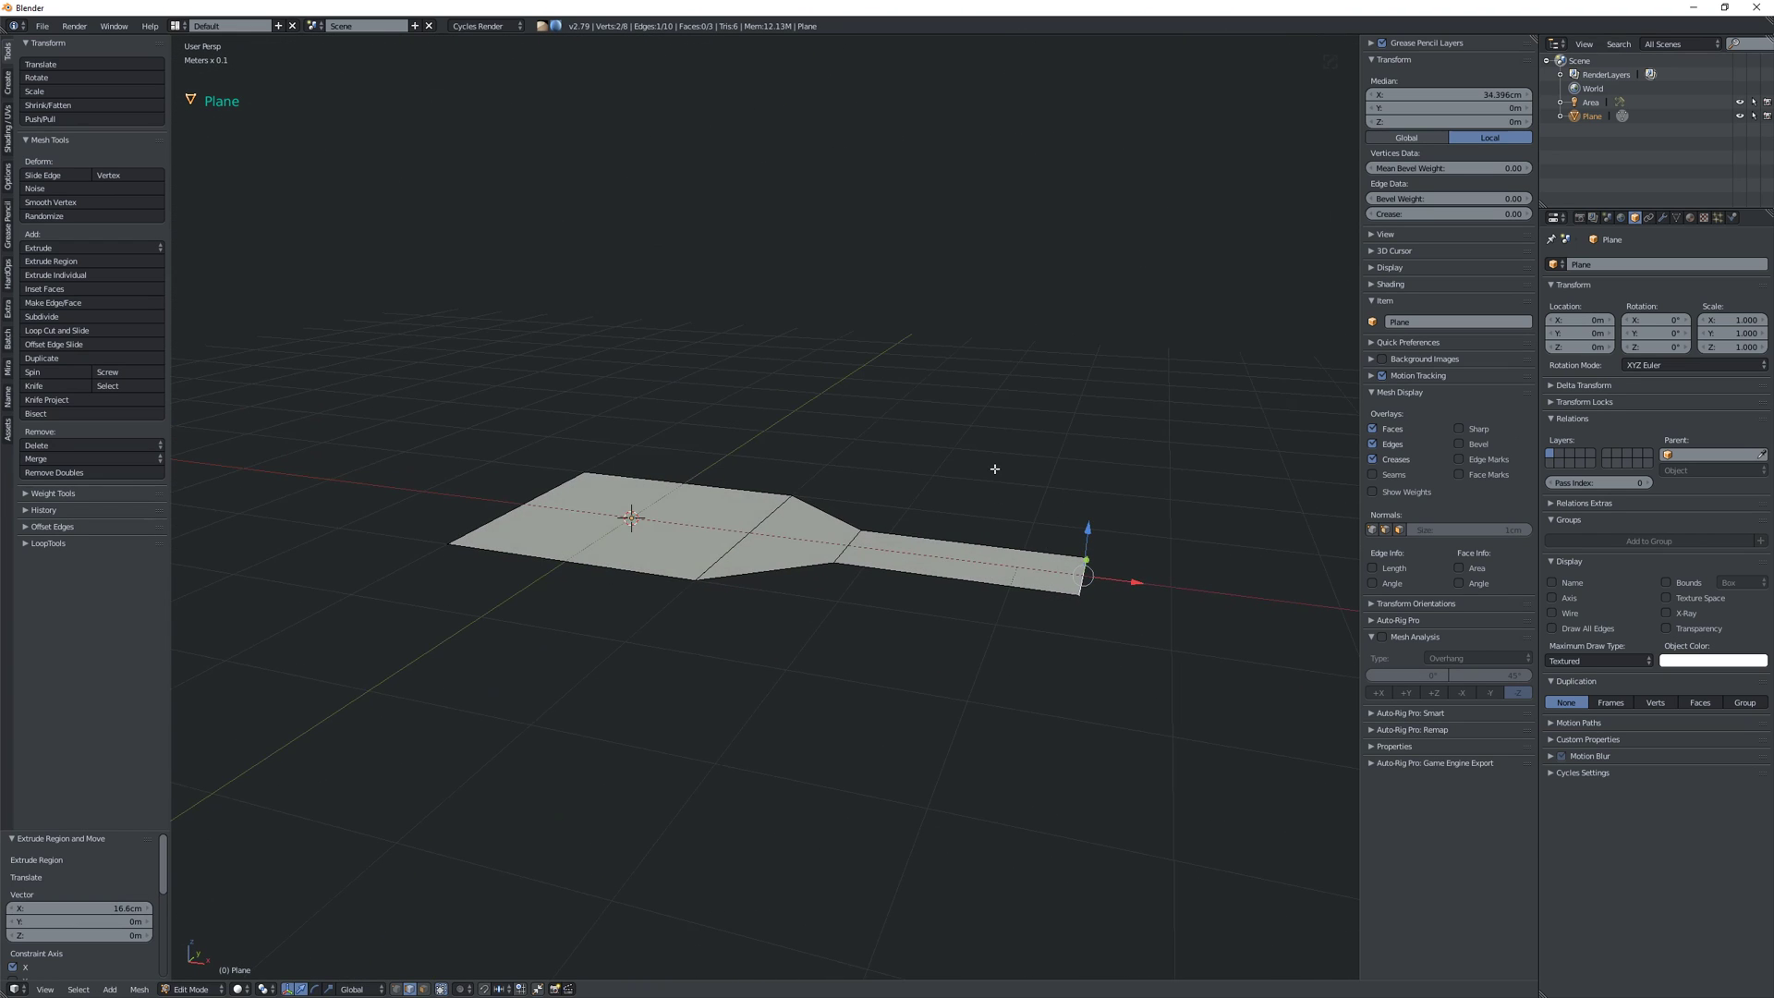
middle_click_drag(993, 471, 958, 542)
key("Tab")
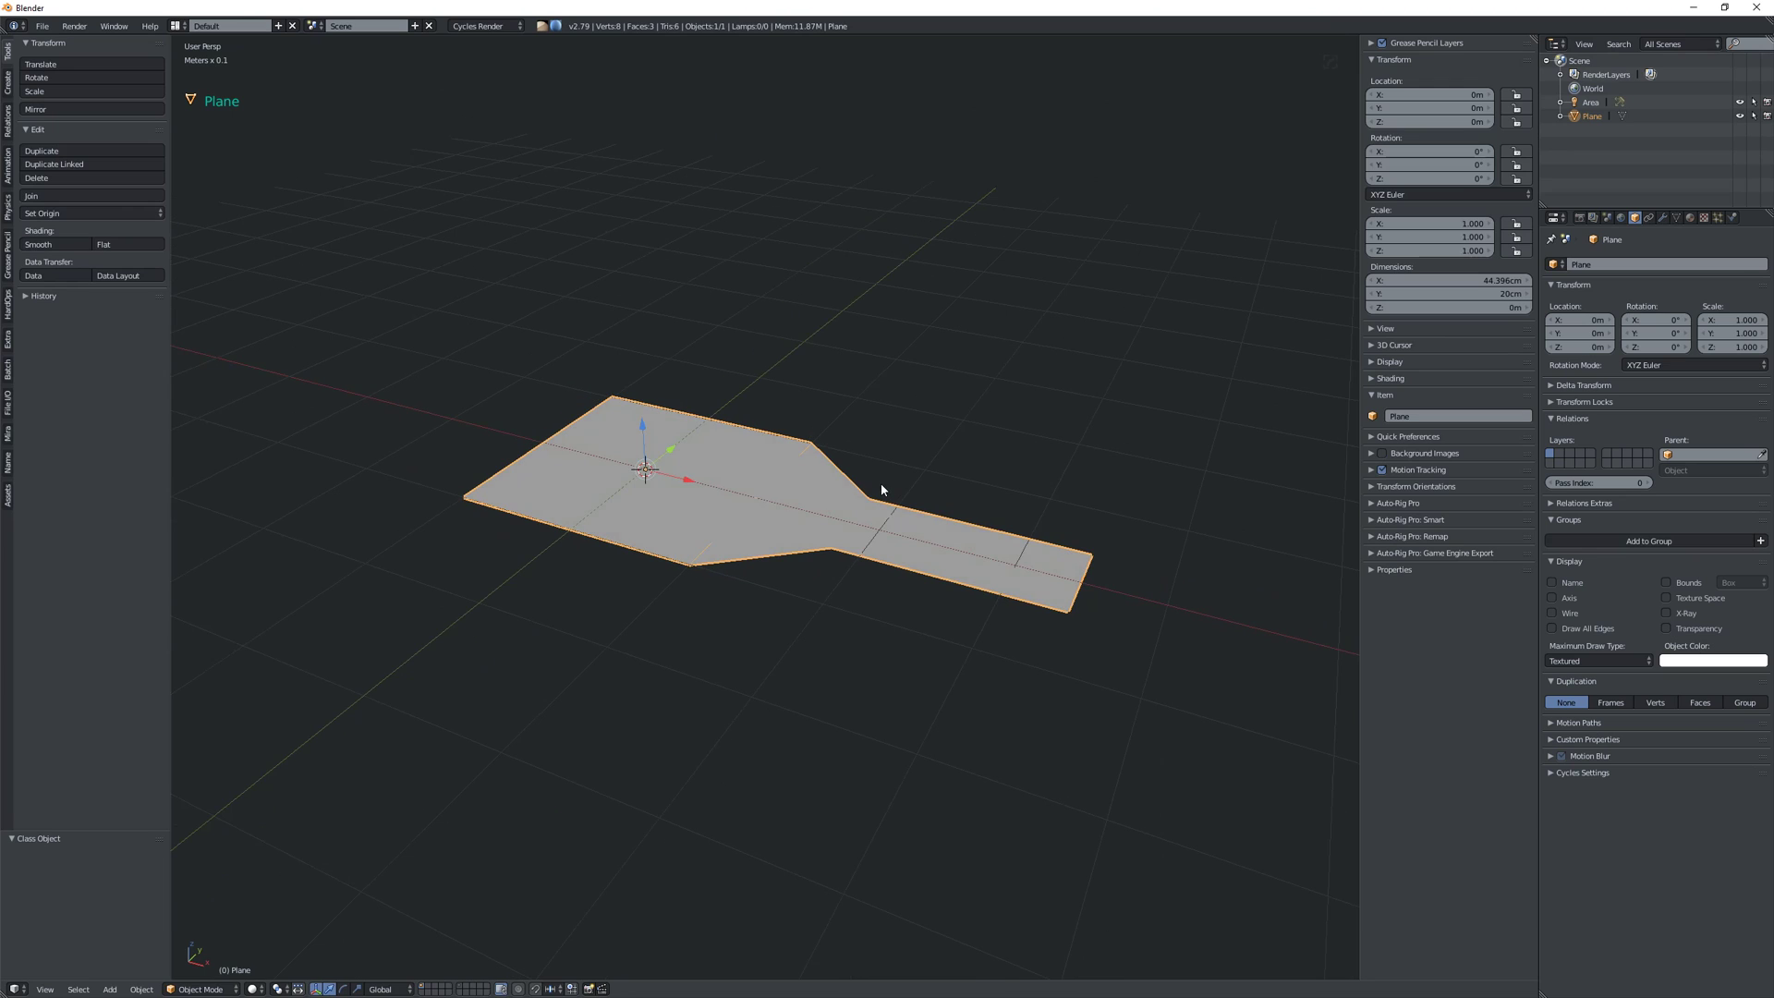
- Add a Solidify modifier to the flat shape with a thickness of about 0.39
key("q")
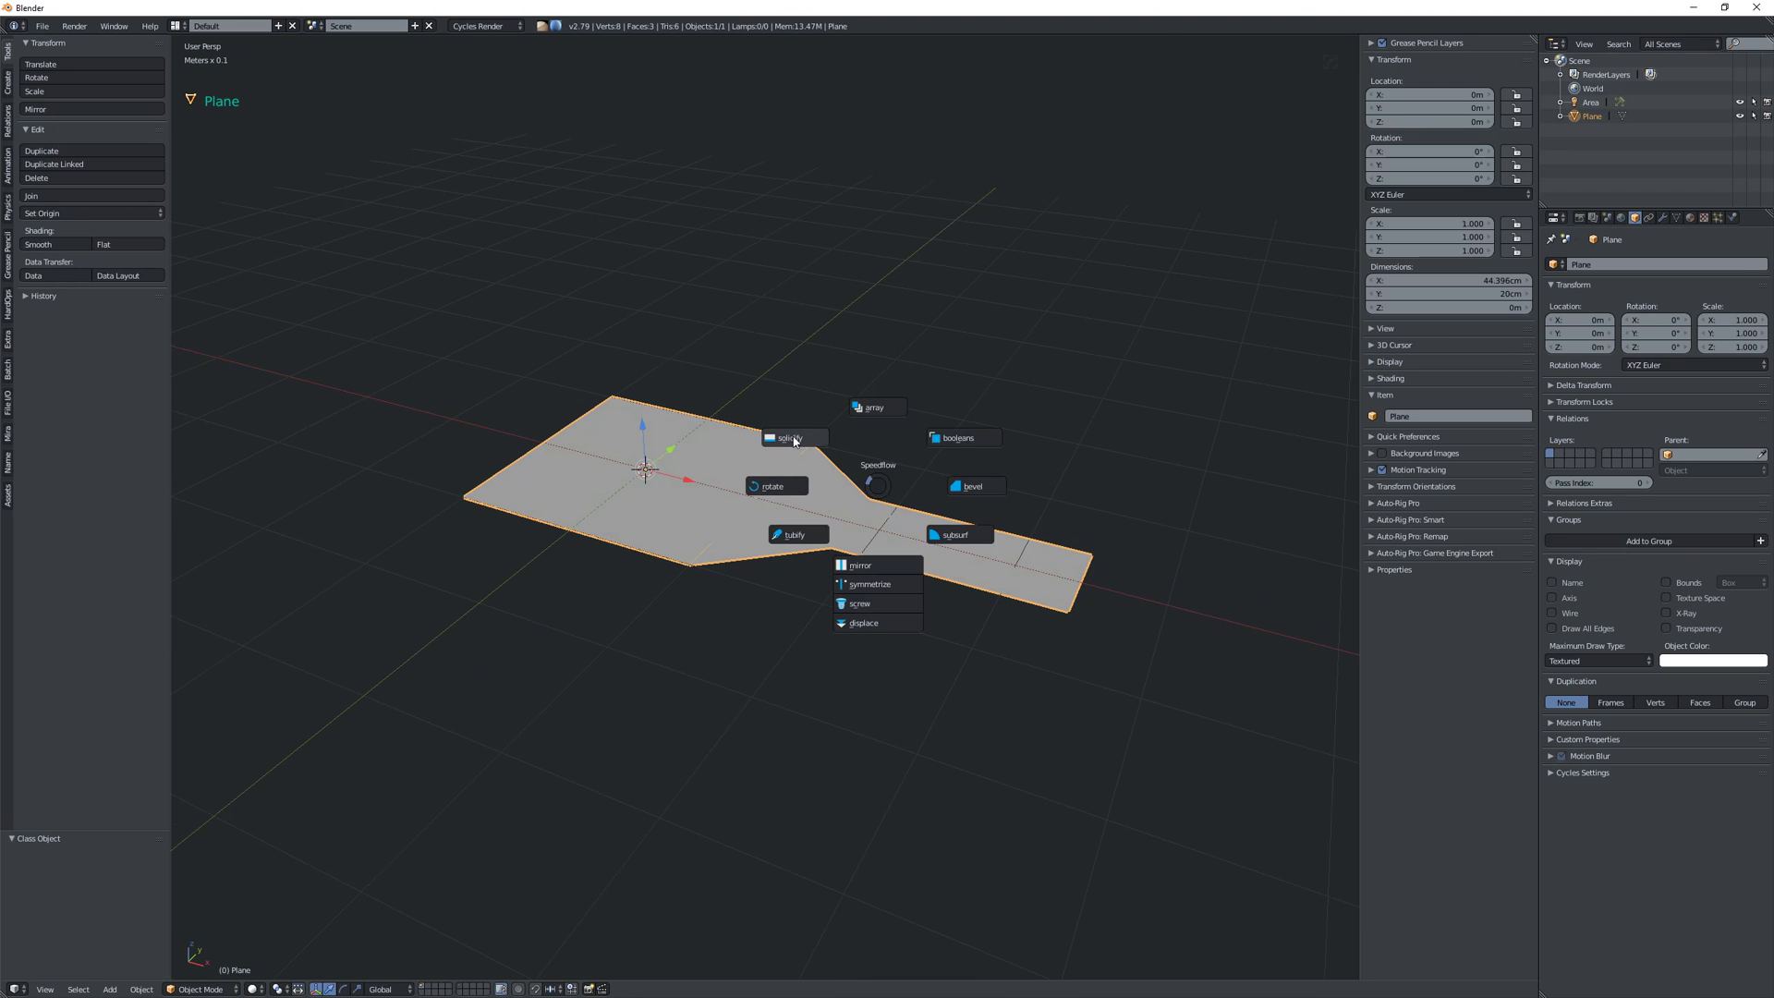
left_click(793, 439)
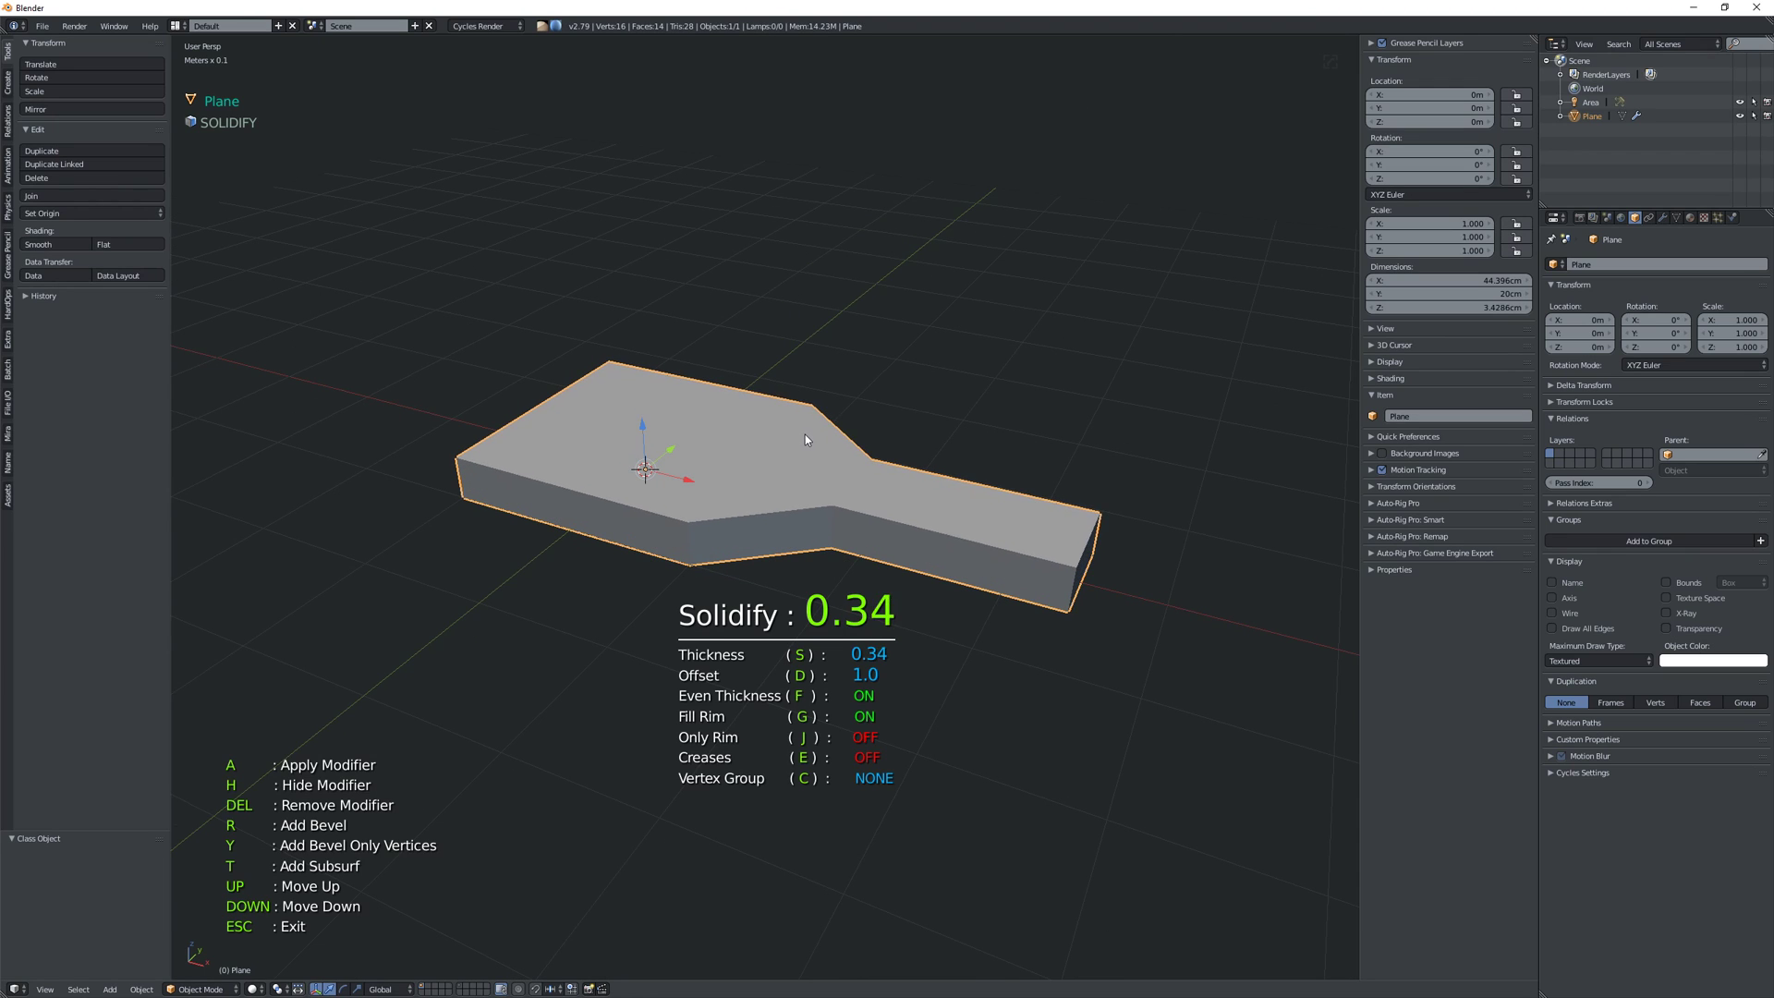
left_click(807, 434)
key("Escape")
- Expand the Solidify modifier's settings and apply the modifier to the mesh
middle_click_drag(797, 450, 1110, 453)
left_click(1665, 218)
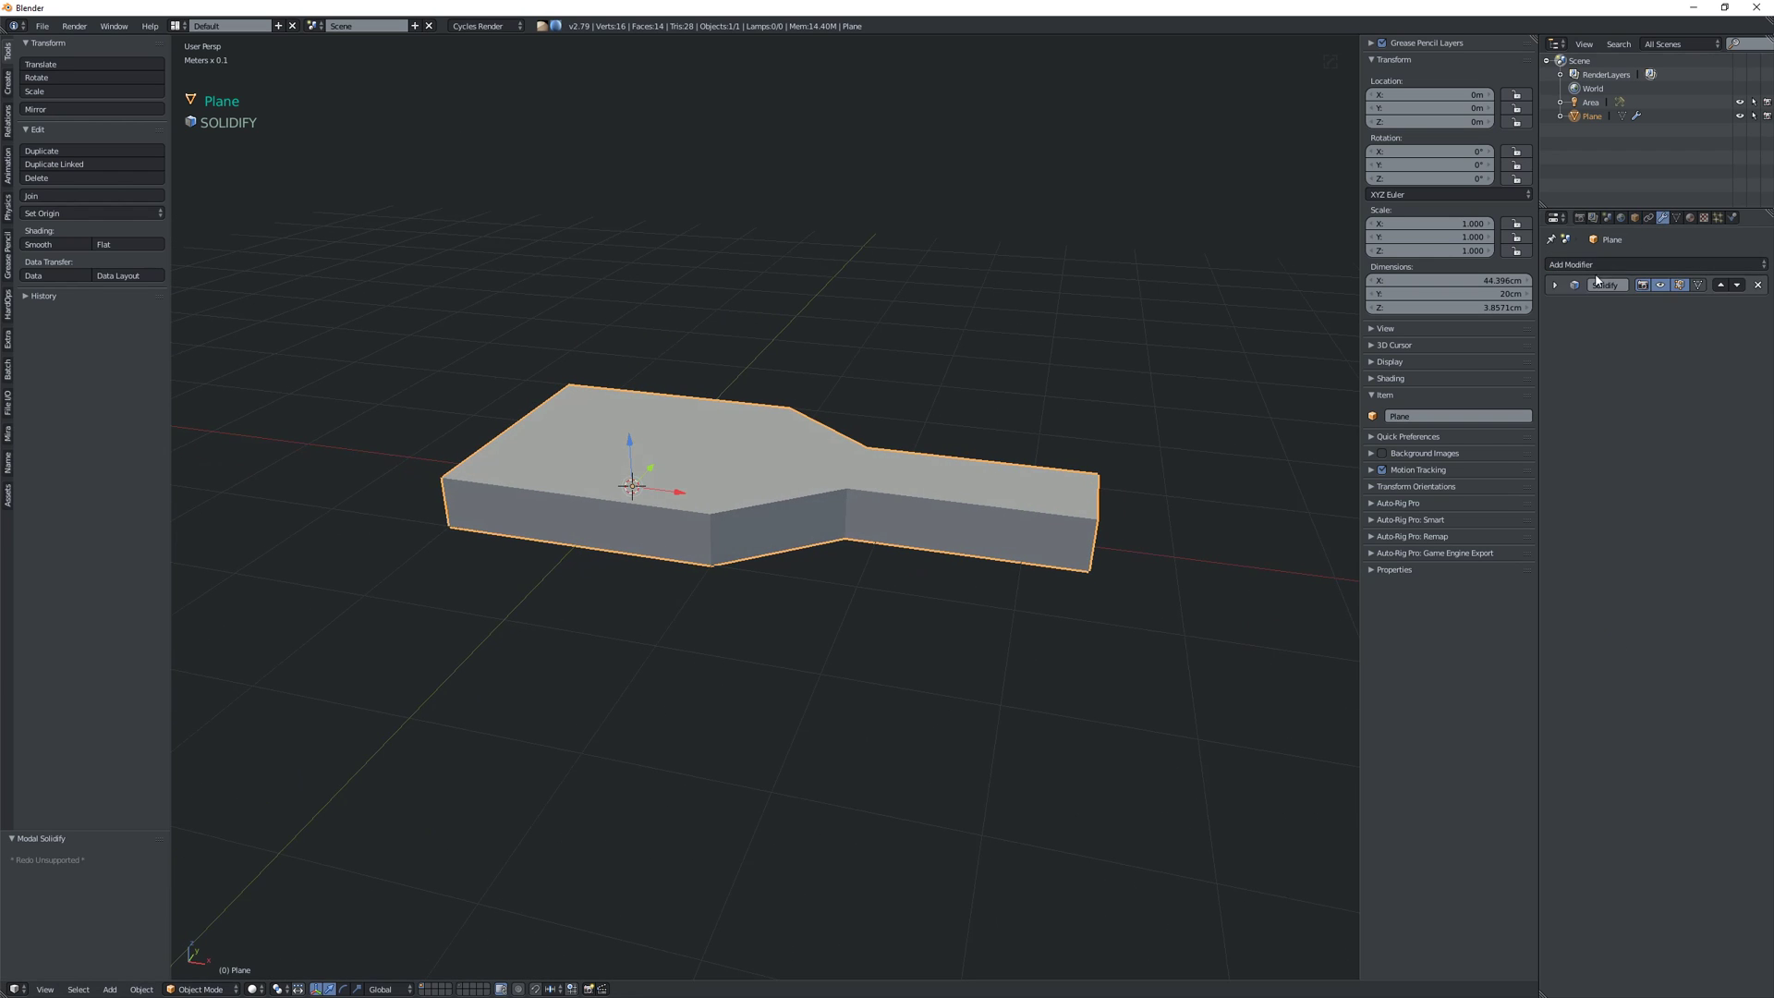
left_click(1554, 286)
middle_click_drag(966, 472, 950, 462)
key("space")
left_click(872, 419)
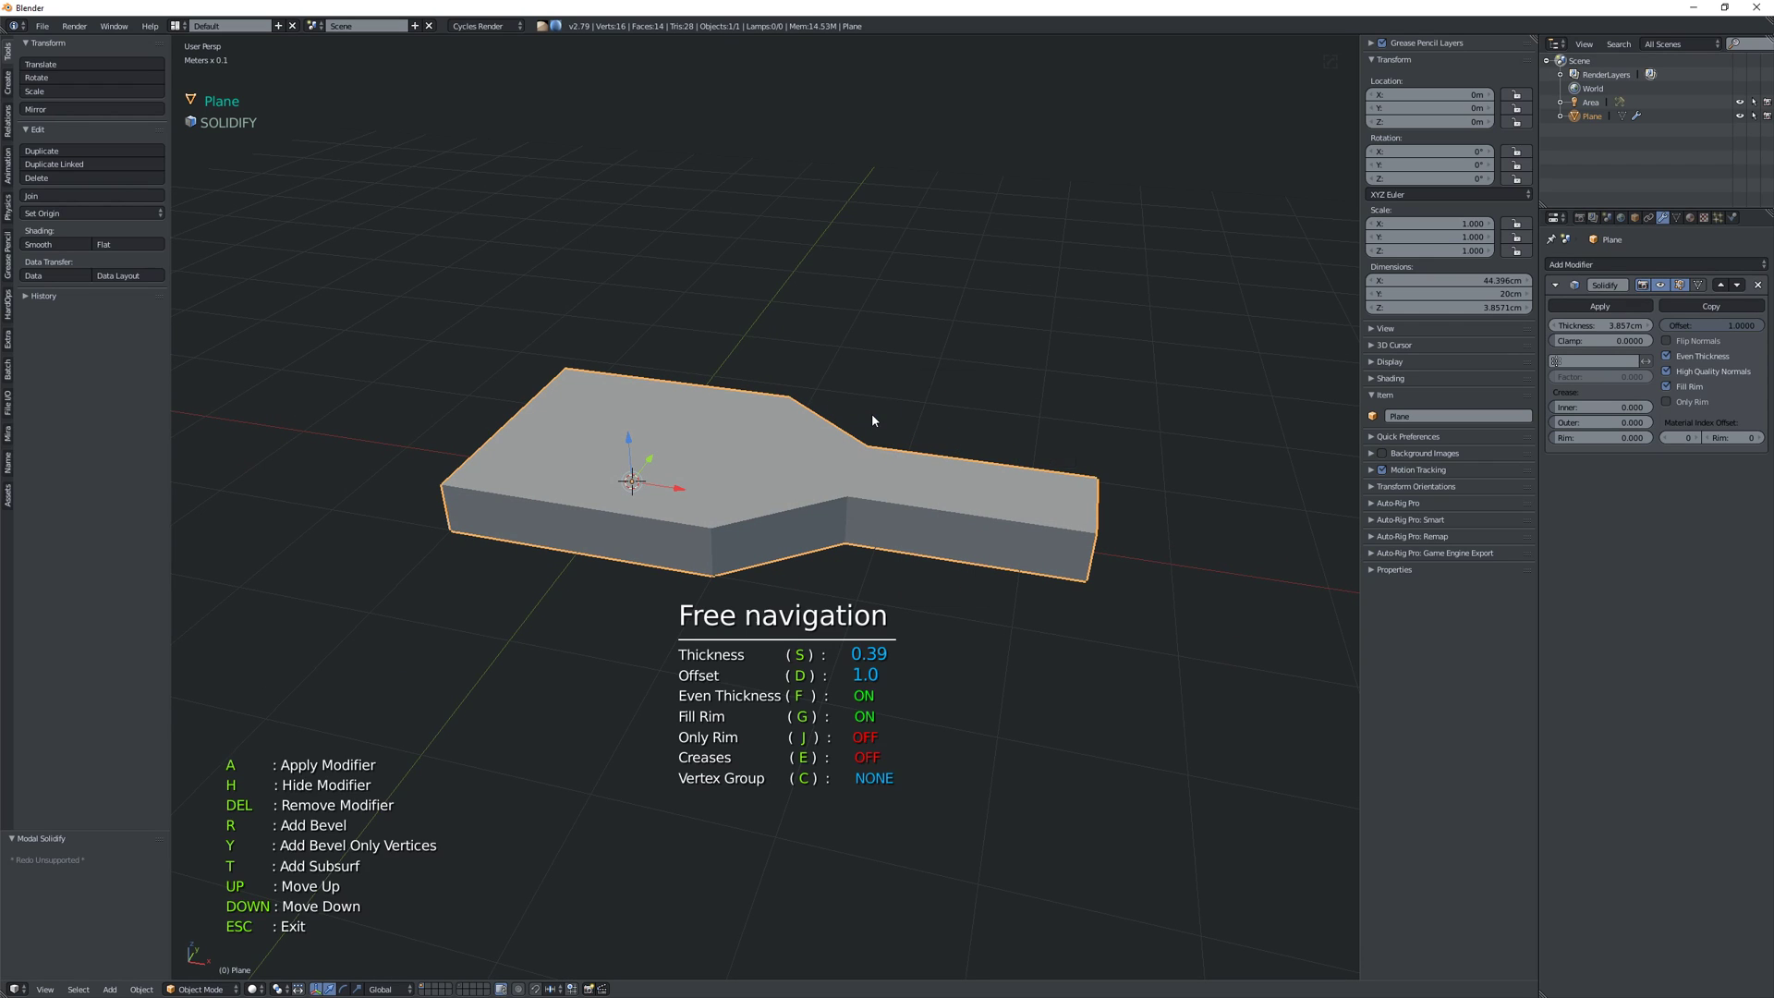
key("a")
- Lower the top face of the handle along Z in edit mode so the handle is thinner than the head
mouse_move(804, 456)
middle_mouse_down()
mouse_move(769, 444)
mouse_move(787, 438)
middle_mouse_up()
key("Tab")
left_click(905, 445)
right_click(946, 488)
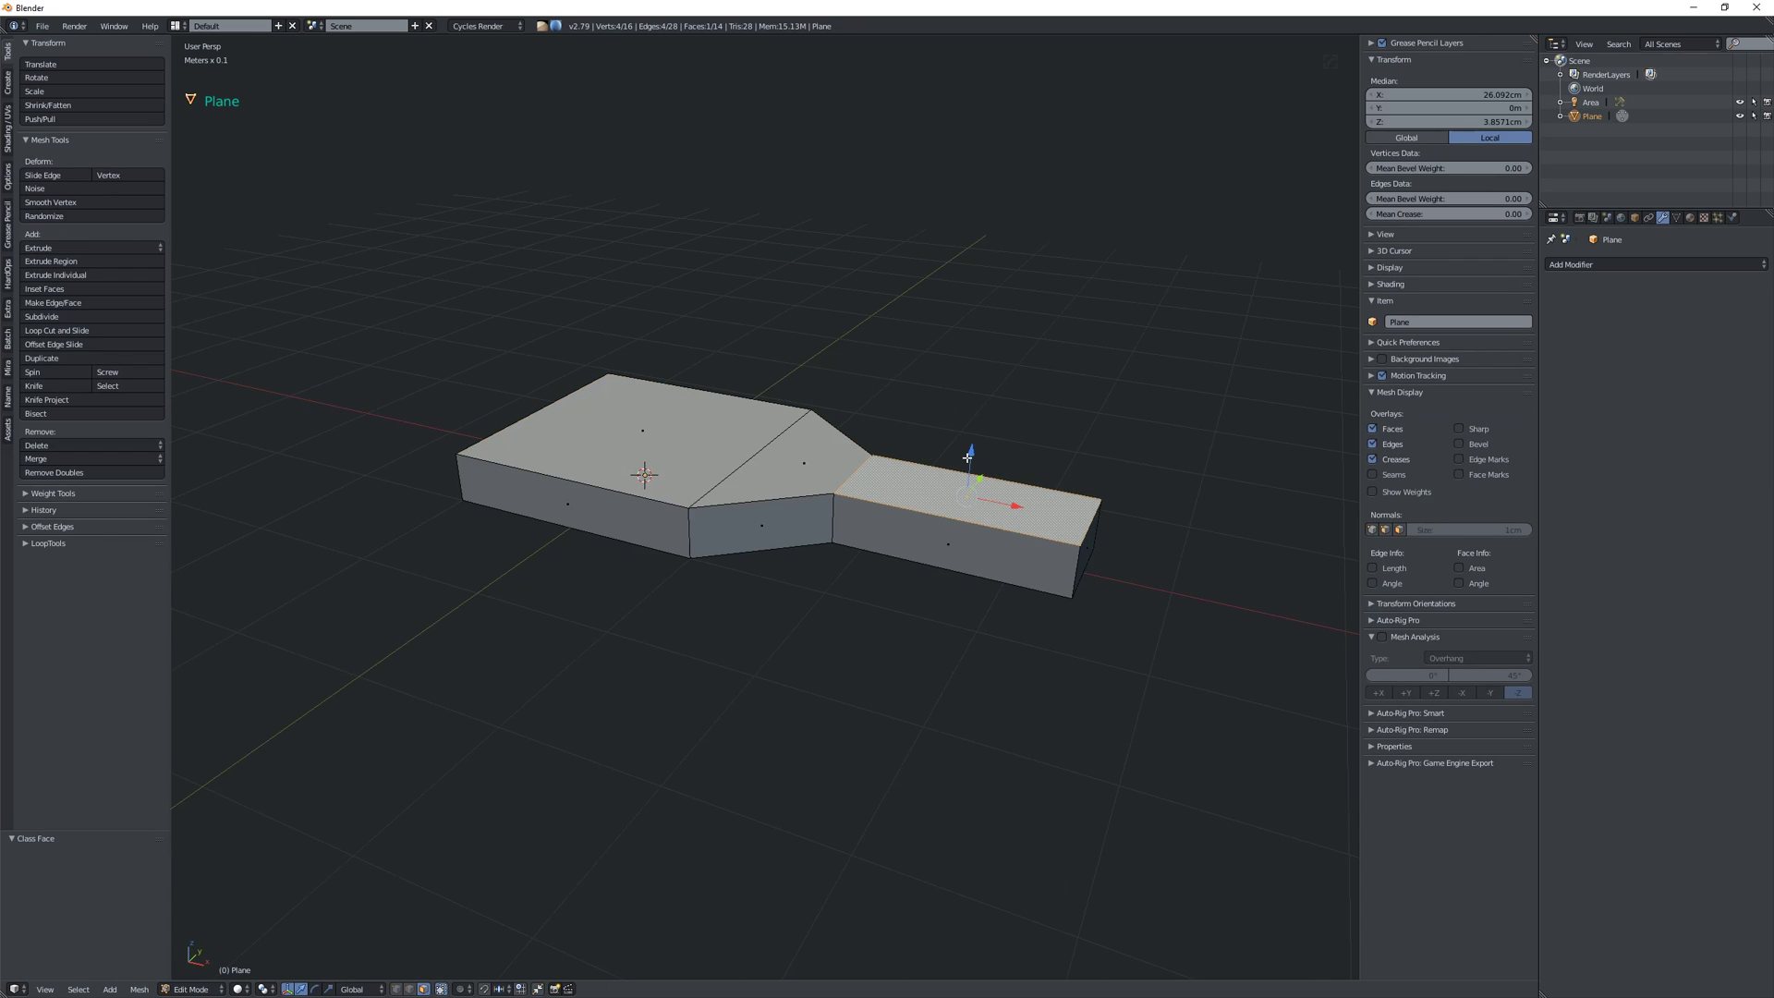
left_click_drag(967, 457, 968, 488)
middle_click_drag(970, 488, 1063, 510)
- Try to scale the whole handle section along the X axis
right_click(929, 552)
key("Tab")
left_click(934, 546)
key("a")
left_click(1072, 462)
key("b")
left_click_drag(1086, 440, 771, 604)
middle_click_drag(911, 579, 1113, 513)
key("s")
key("x")
left_click(1046, 560)
key("ctrl+z")
- Select all vertices of the handle and scale them down along Y to narrow it
key("Tab")
left_click(993, 543)
key("b")
left_click_drag(1148, 449, 832, 613)
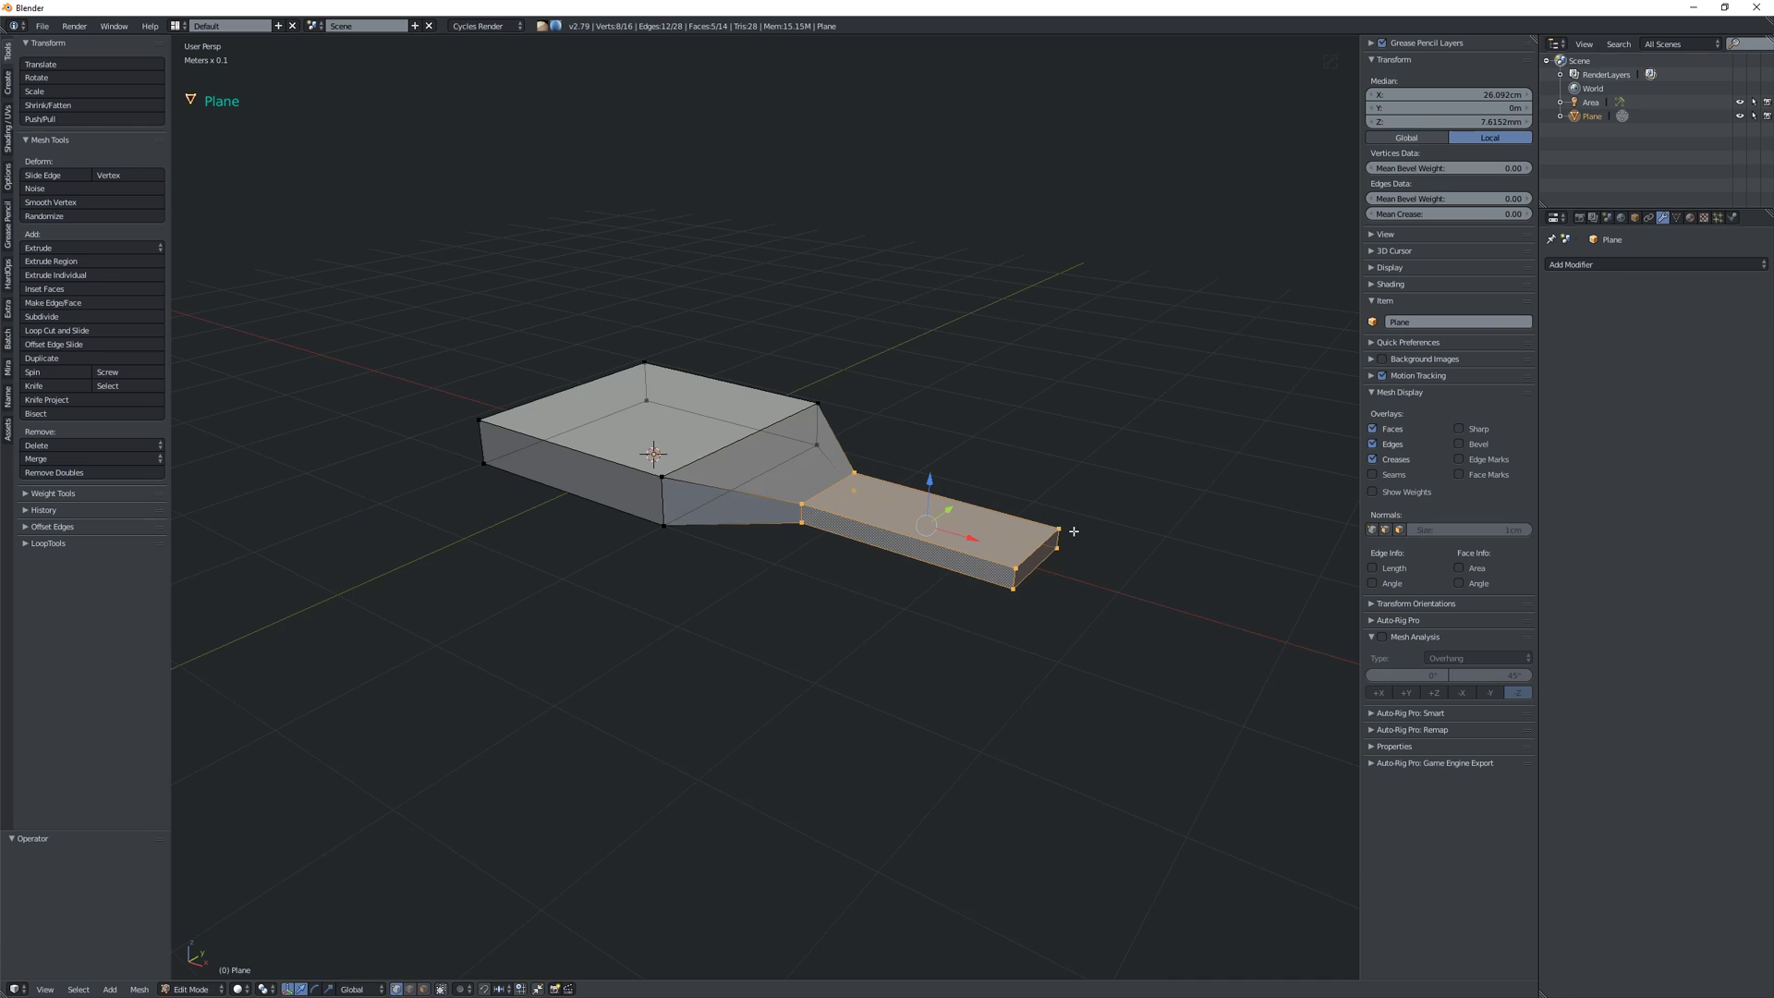
key("s")
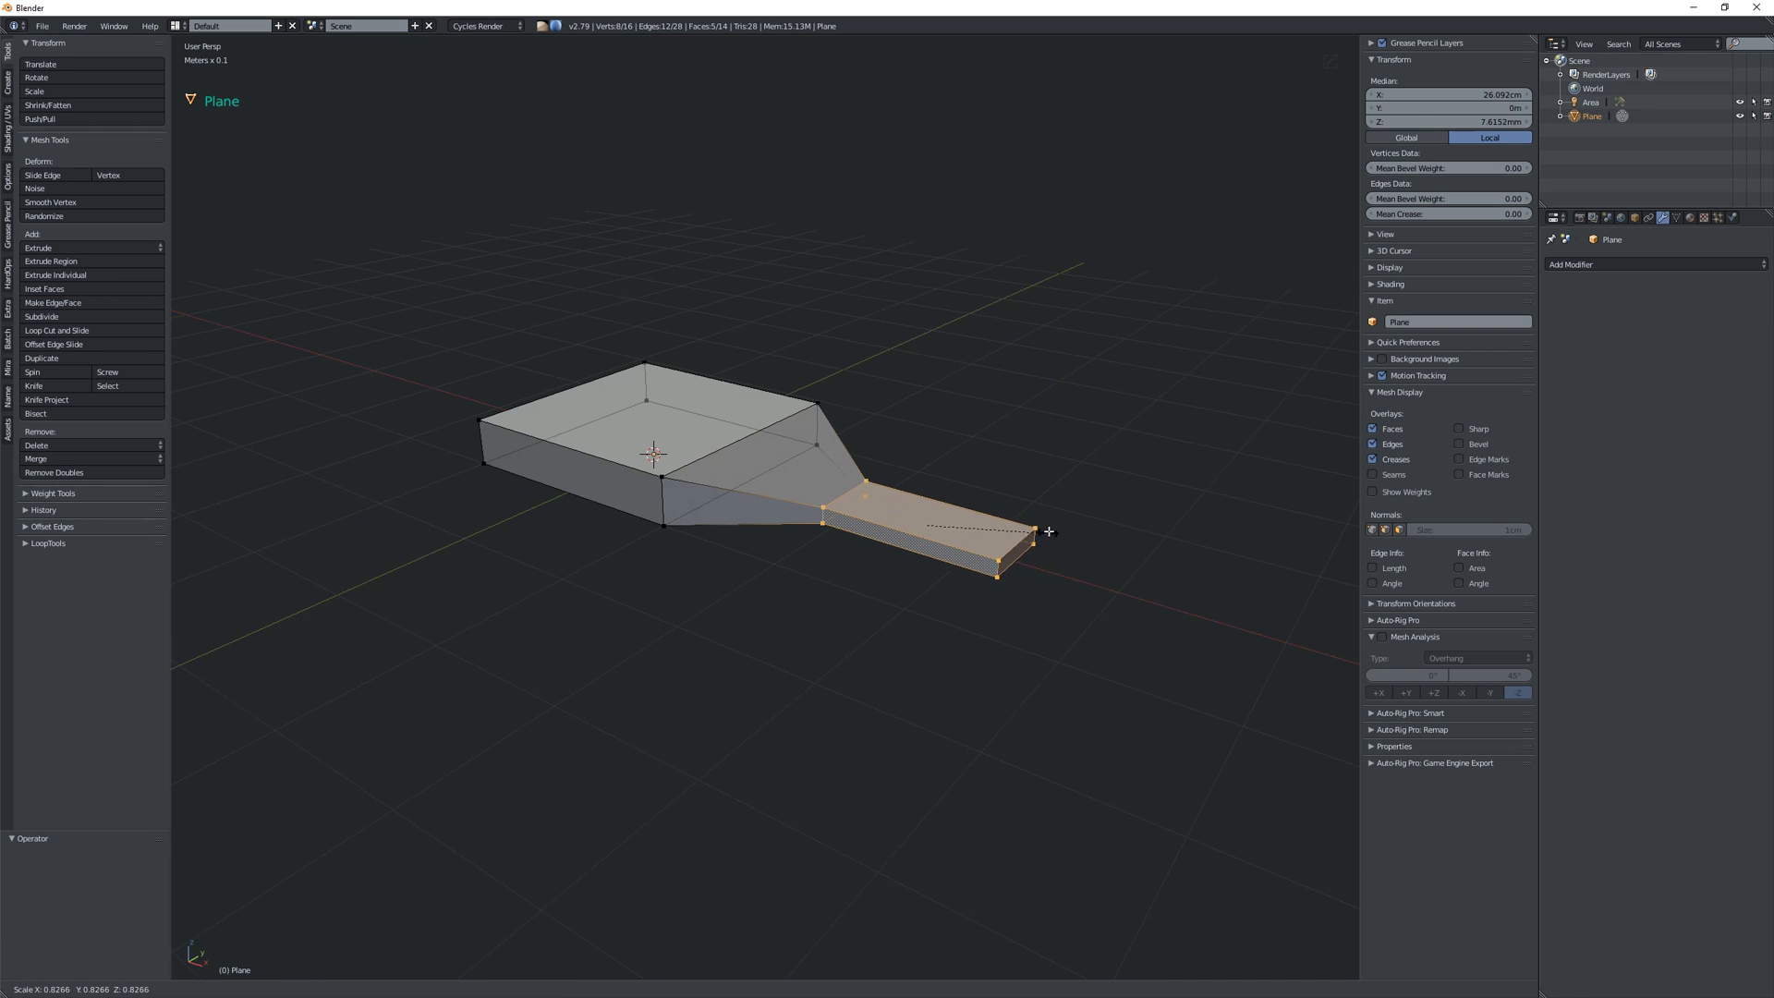
key("y")
left_click(1010, 528)
- Lengthen the handle by moving its end face outward to about 46.3 cm on the X axis
middle_click_drag(1010, 529, 1035, 599)
key("Tab")
right_click(1000, 594)
left_click_drag(1024, 616, 1181, 701)
left_click(1181, 701)
key("Tab")
middle_click_drag(1149, 665, 1053, 512)
key("a")
middle_click_drag(1046, 451, 985, 443)
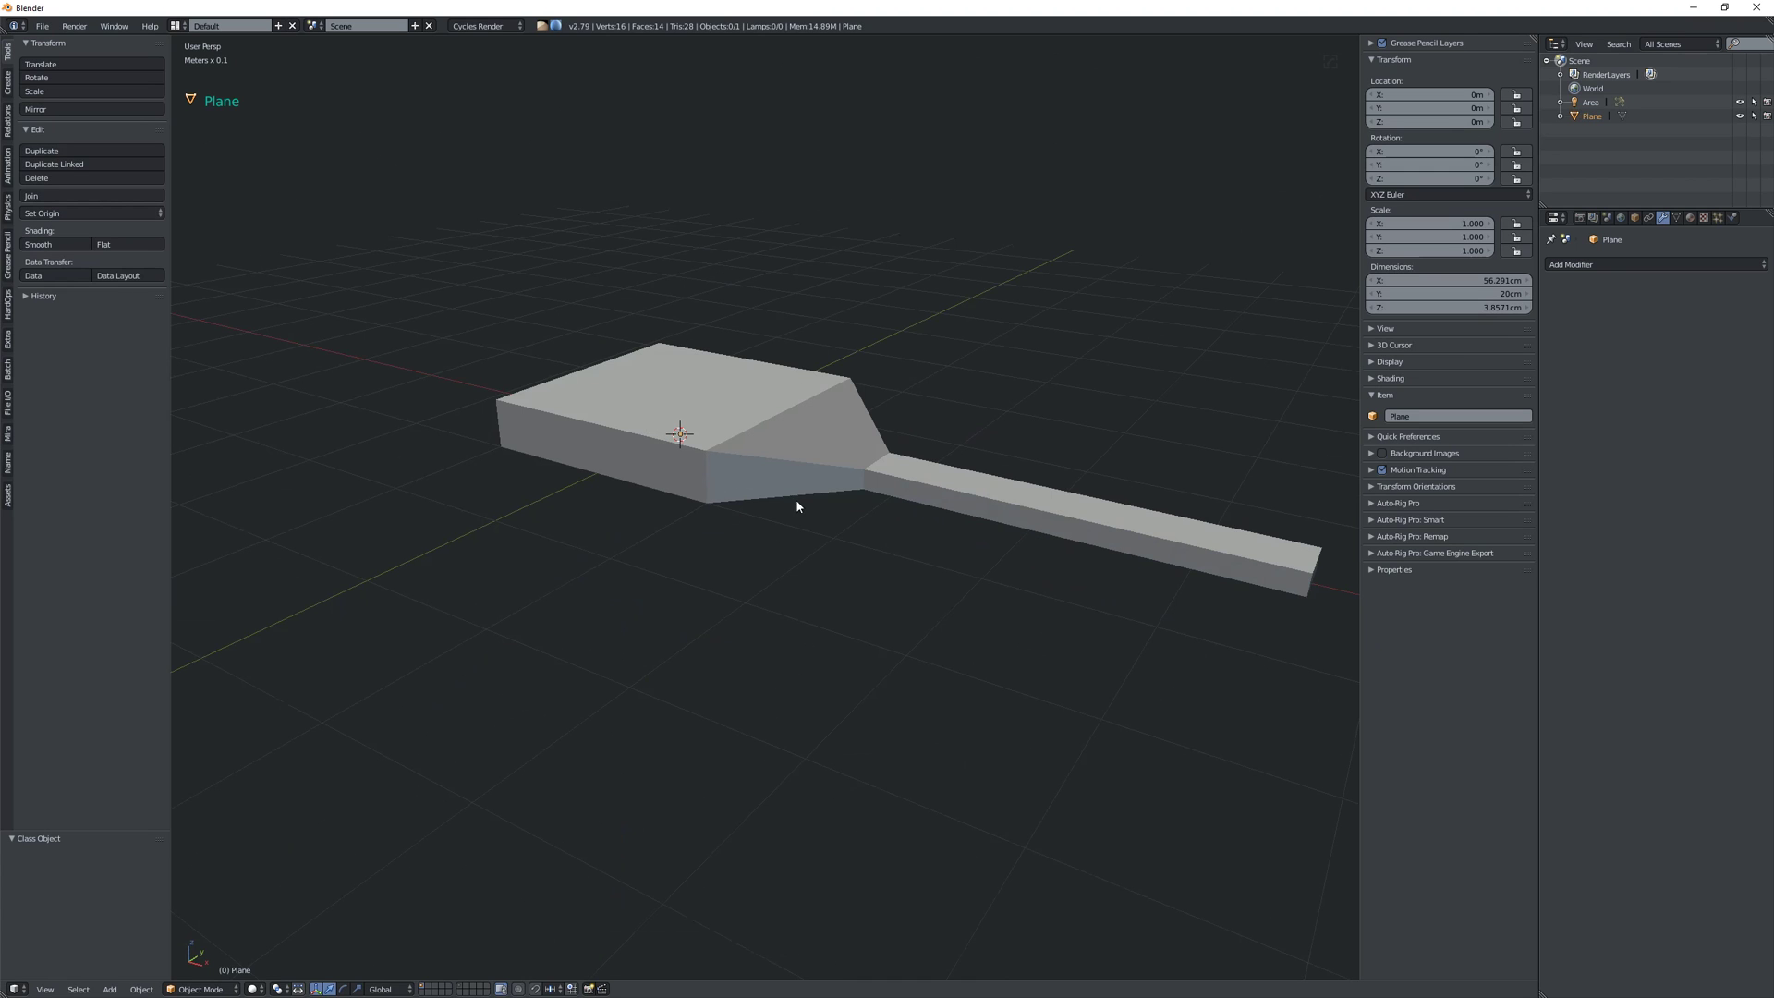
- Select a path of top side edges running from the head along the handle
middle_click_drag(794, 506, 937, 519)
right_click(937, 519)
key("Tab")
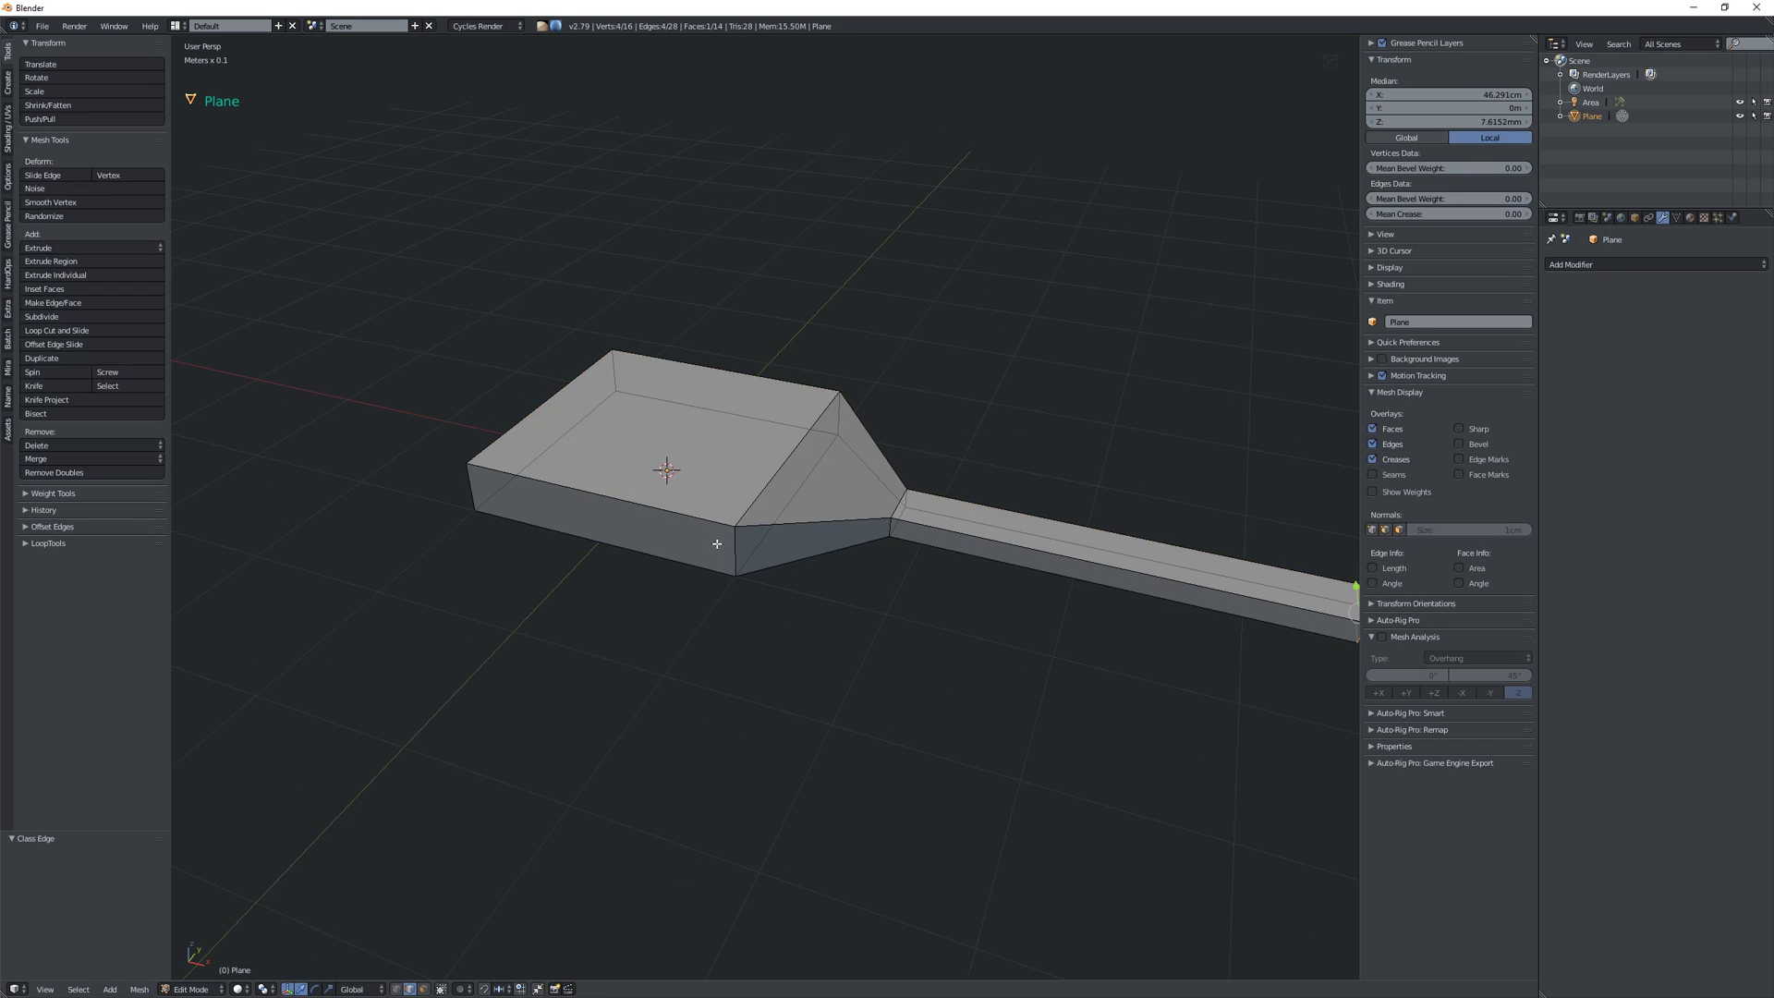
right_click(718, 543)
middle_click_drag(718, 544, 813, 506)
right_click(1086, 561, "ctrl")
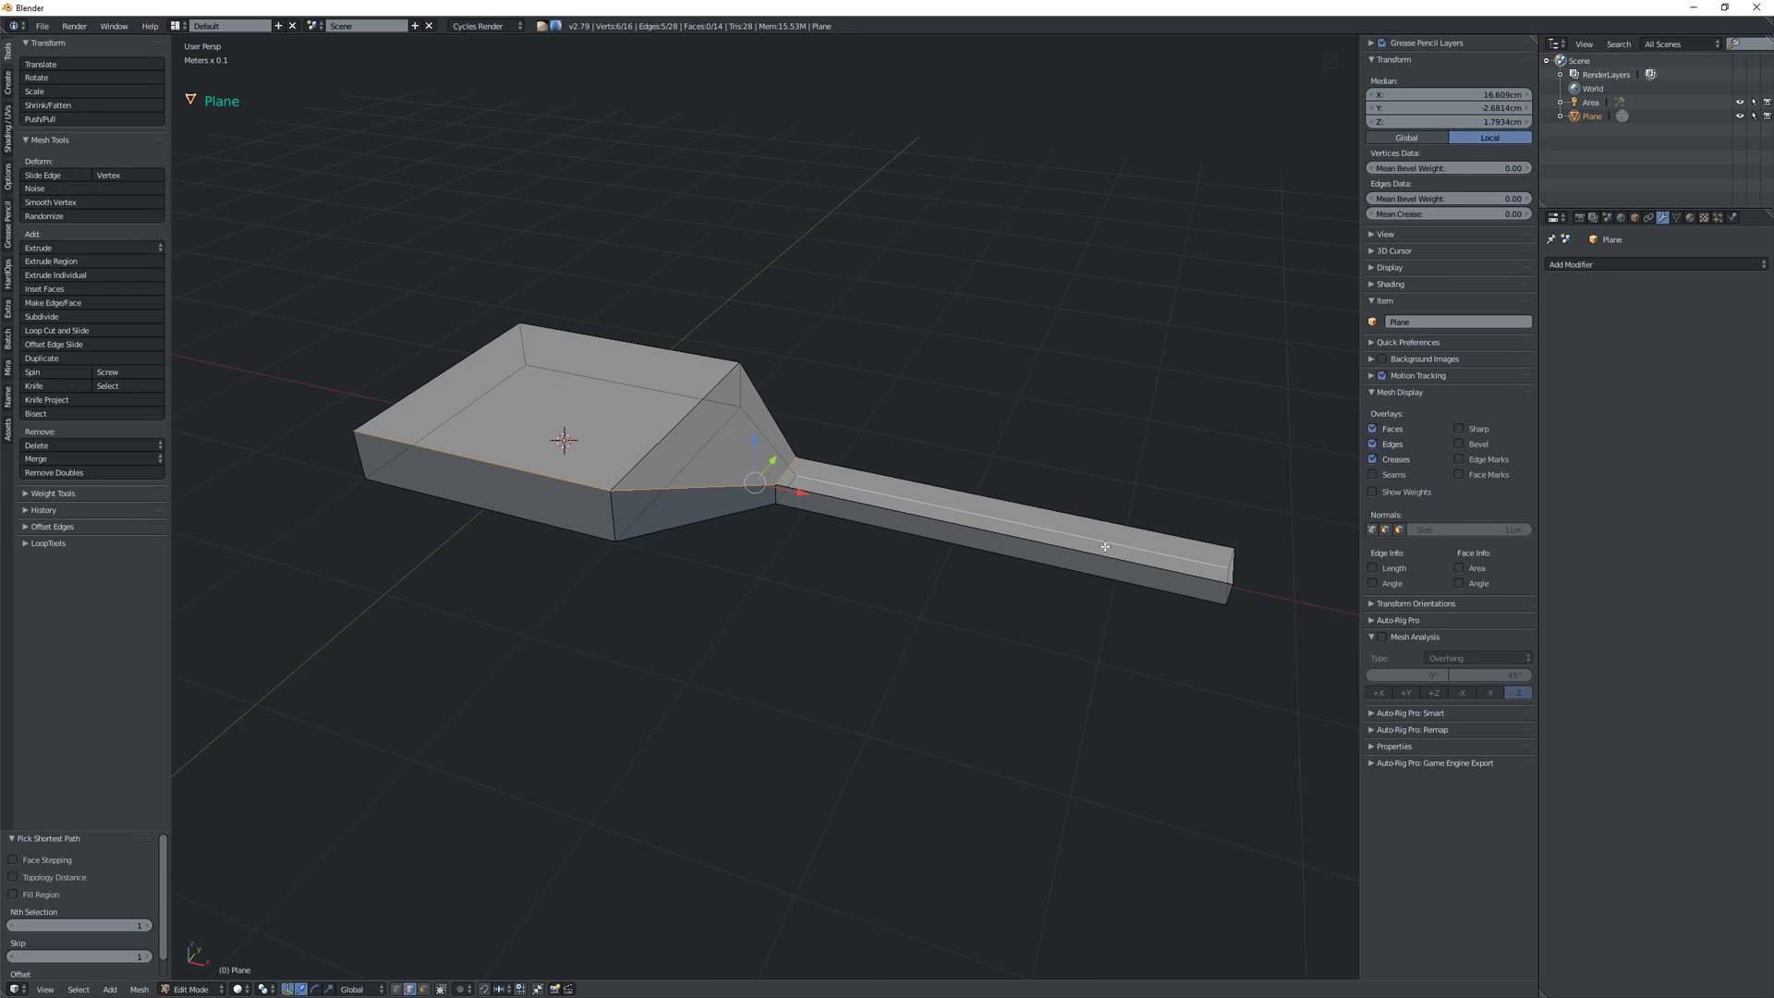
right_click(563, 473, "ctrl")
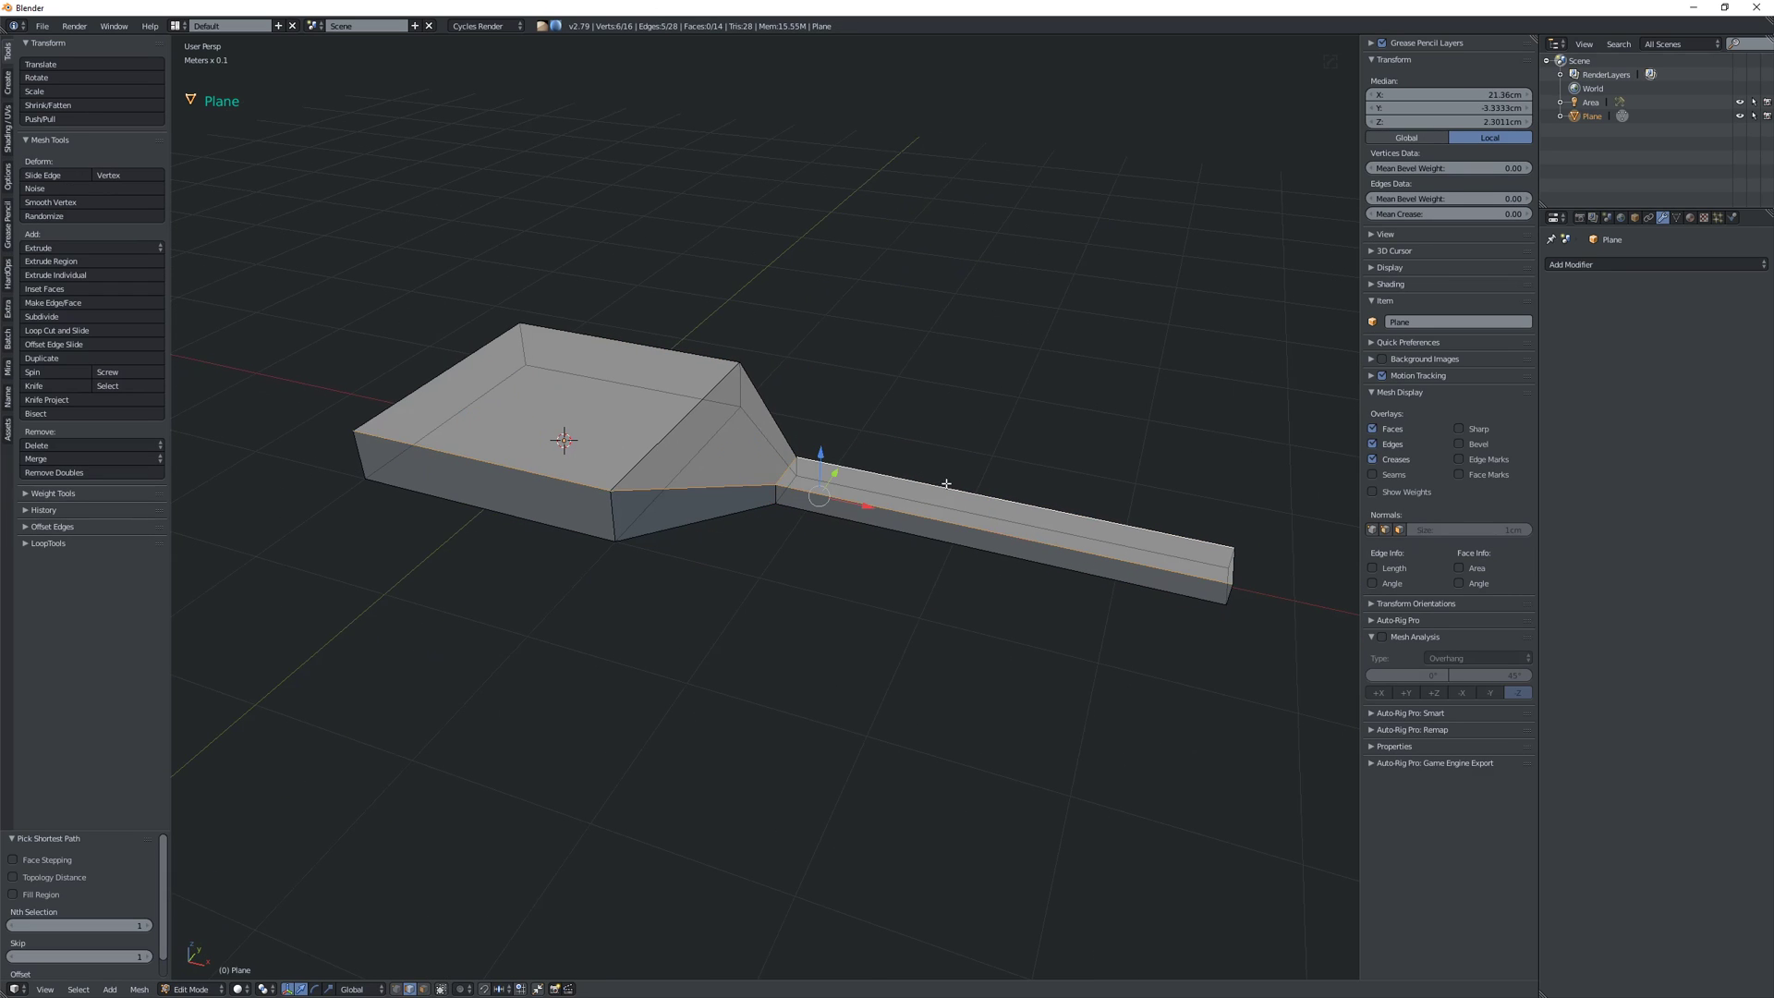
middle_click_drag(672, 471, 732, 475)
middle_click_drag(731, 475, 854, 490, "shift")
- Bevel the near top side edge of the head by weight, about 0.19 wide with 1 segment
right_click(848, 515)
middle_click_drag(934, 535, 876, 536)
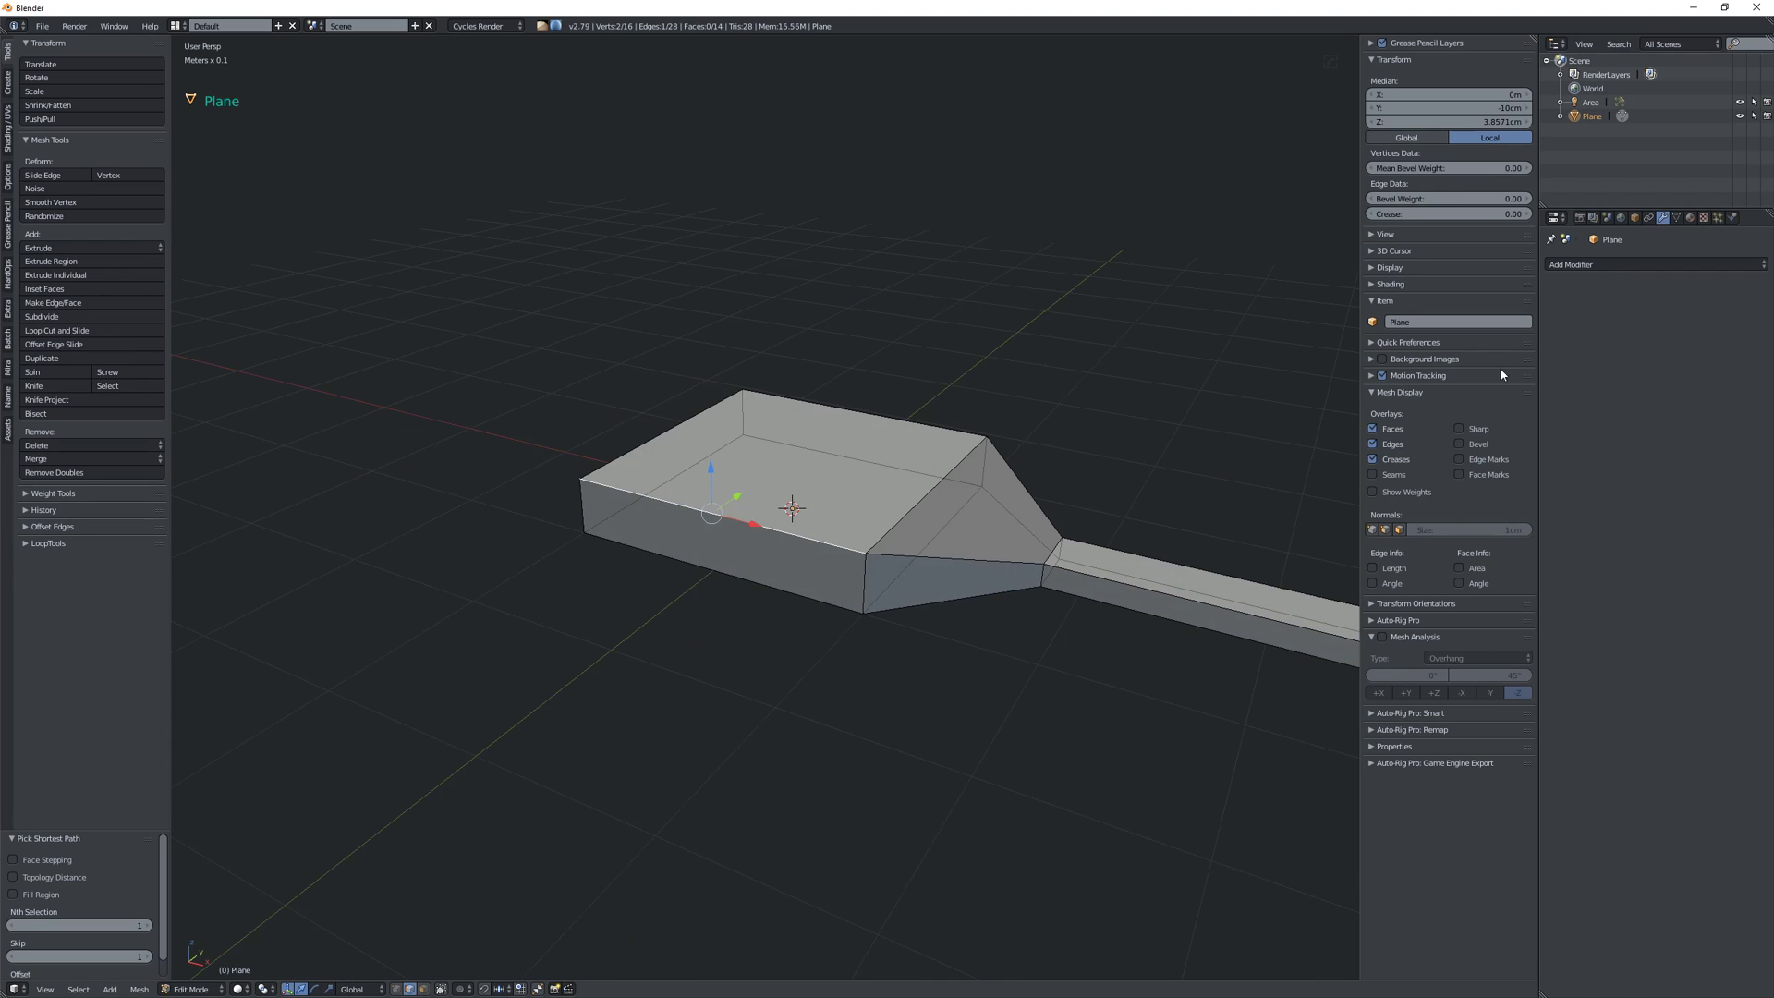
key("space")
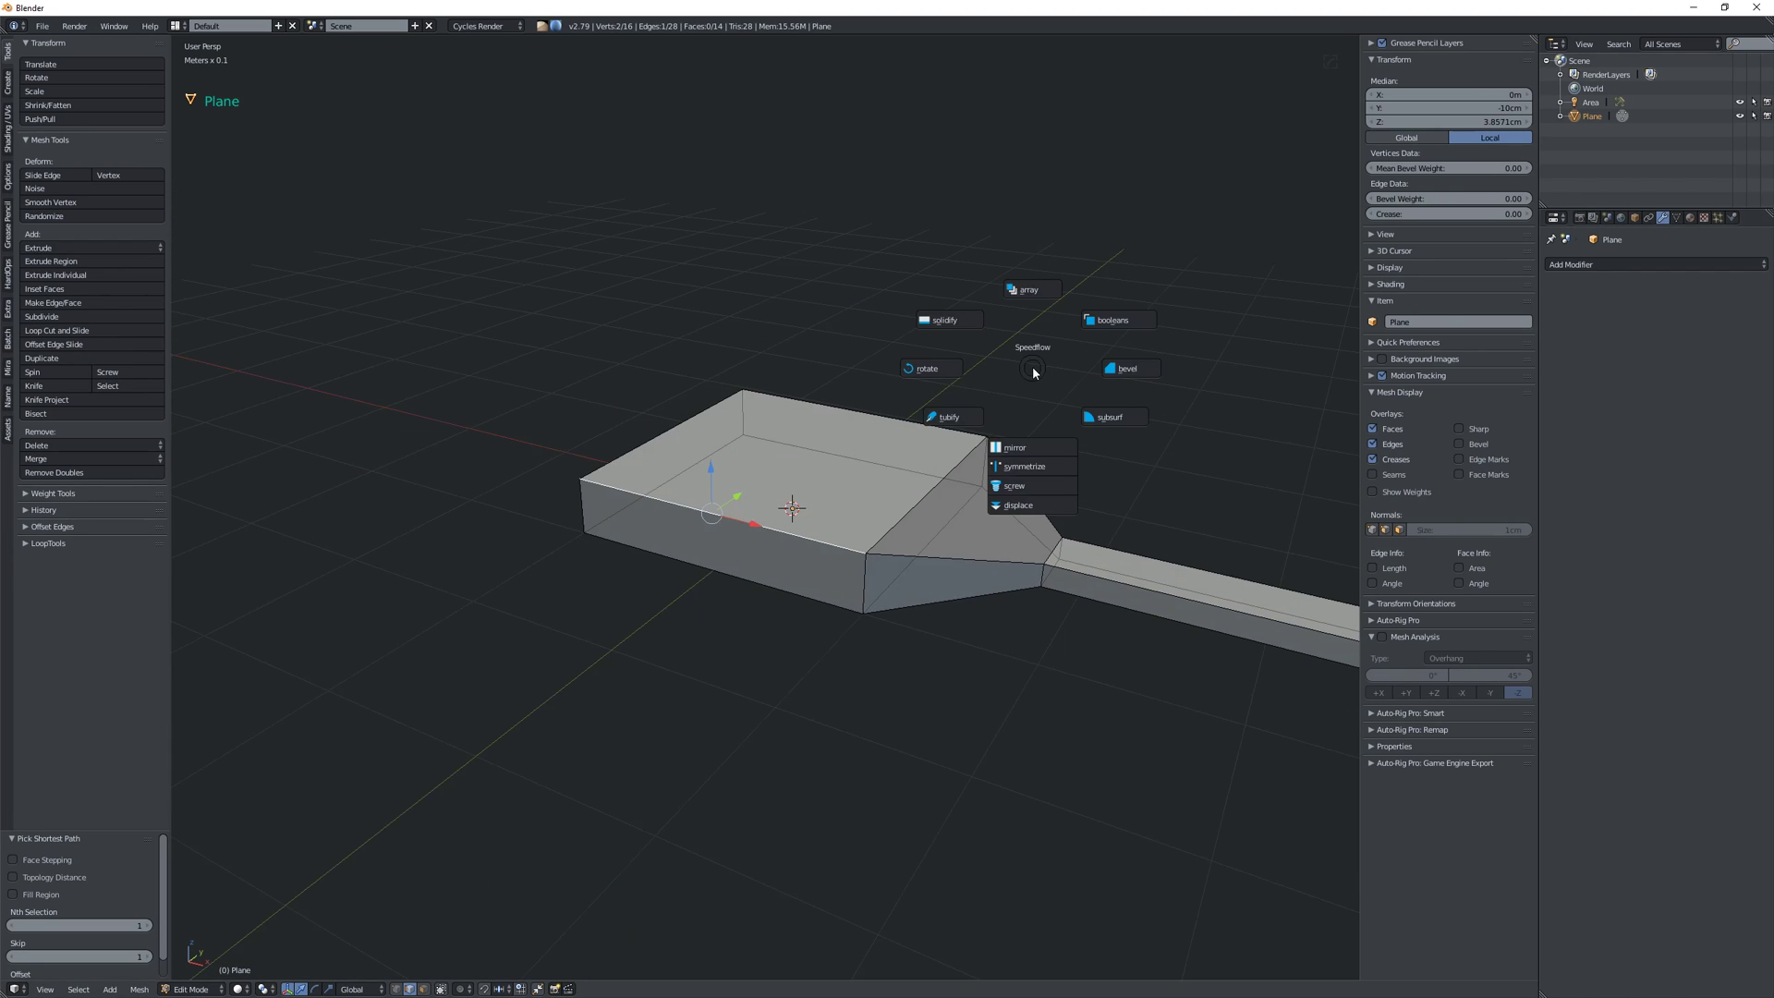
left_click(1129, 368)
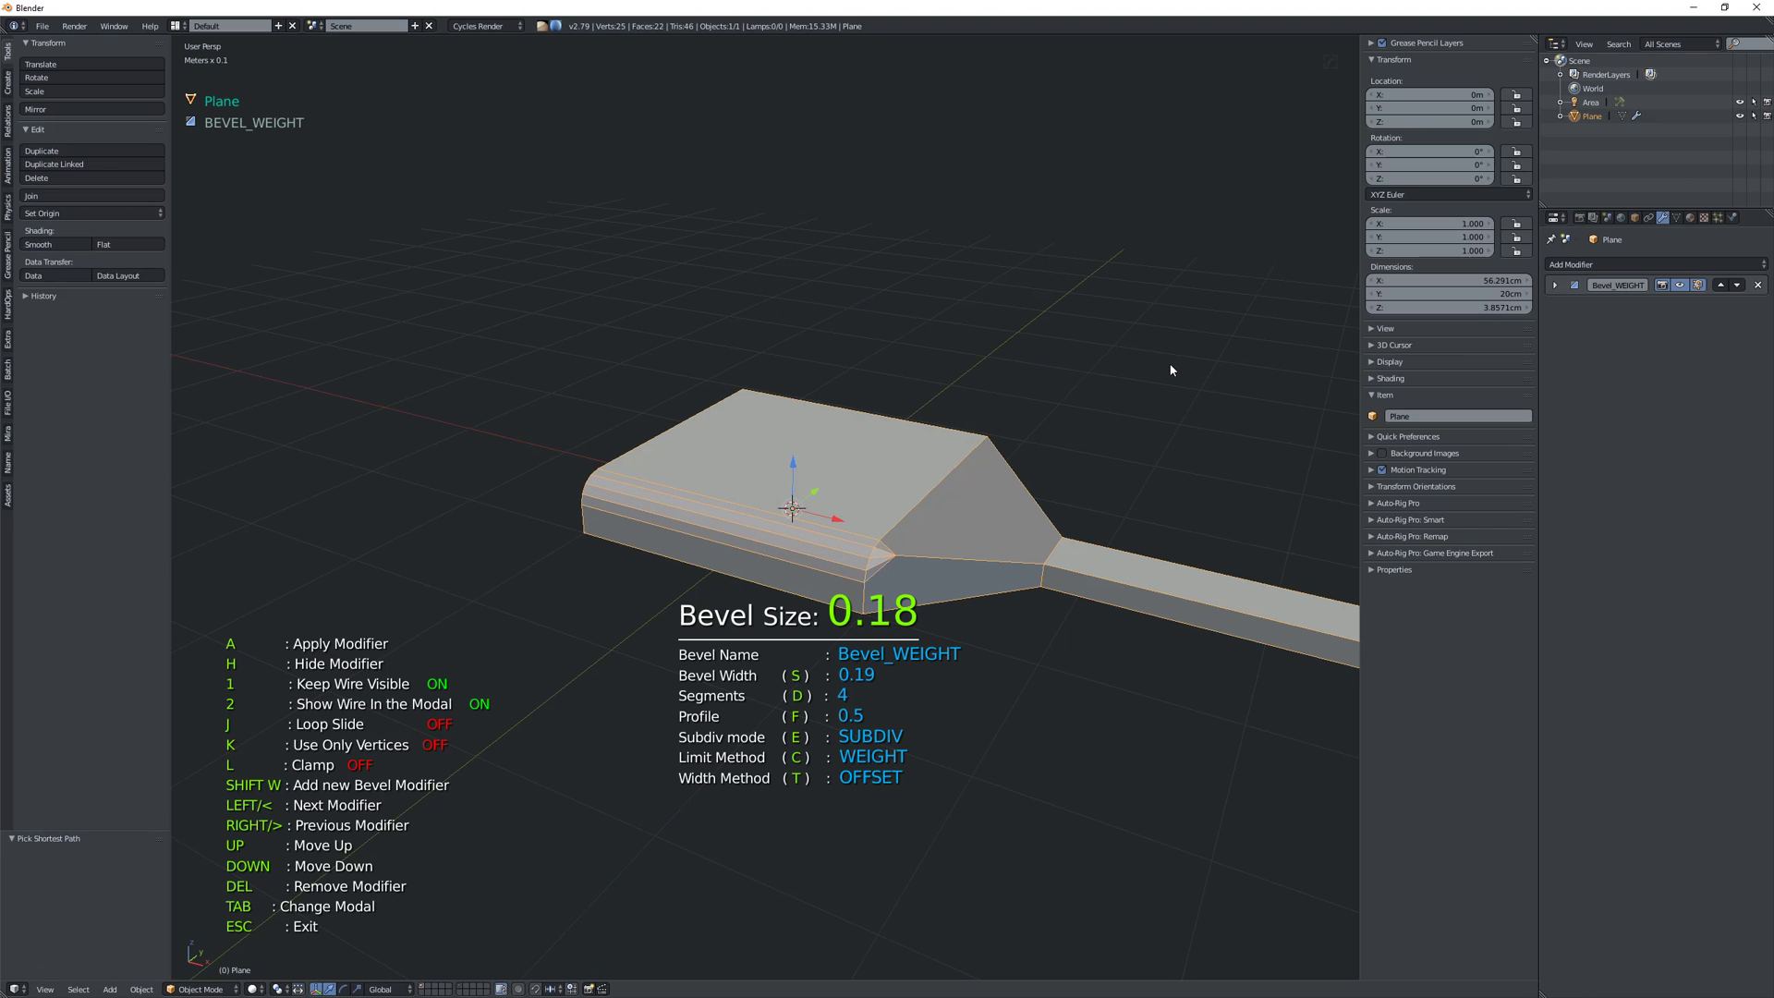
left_click(1170, 369)
key("d")
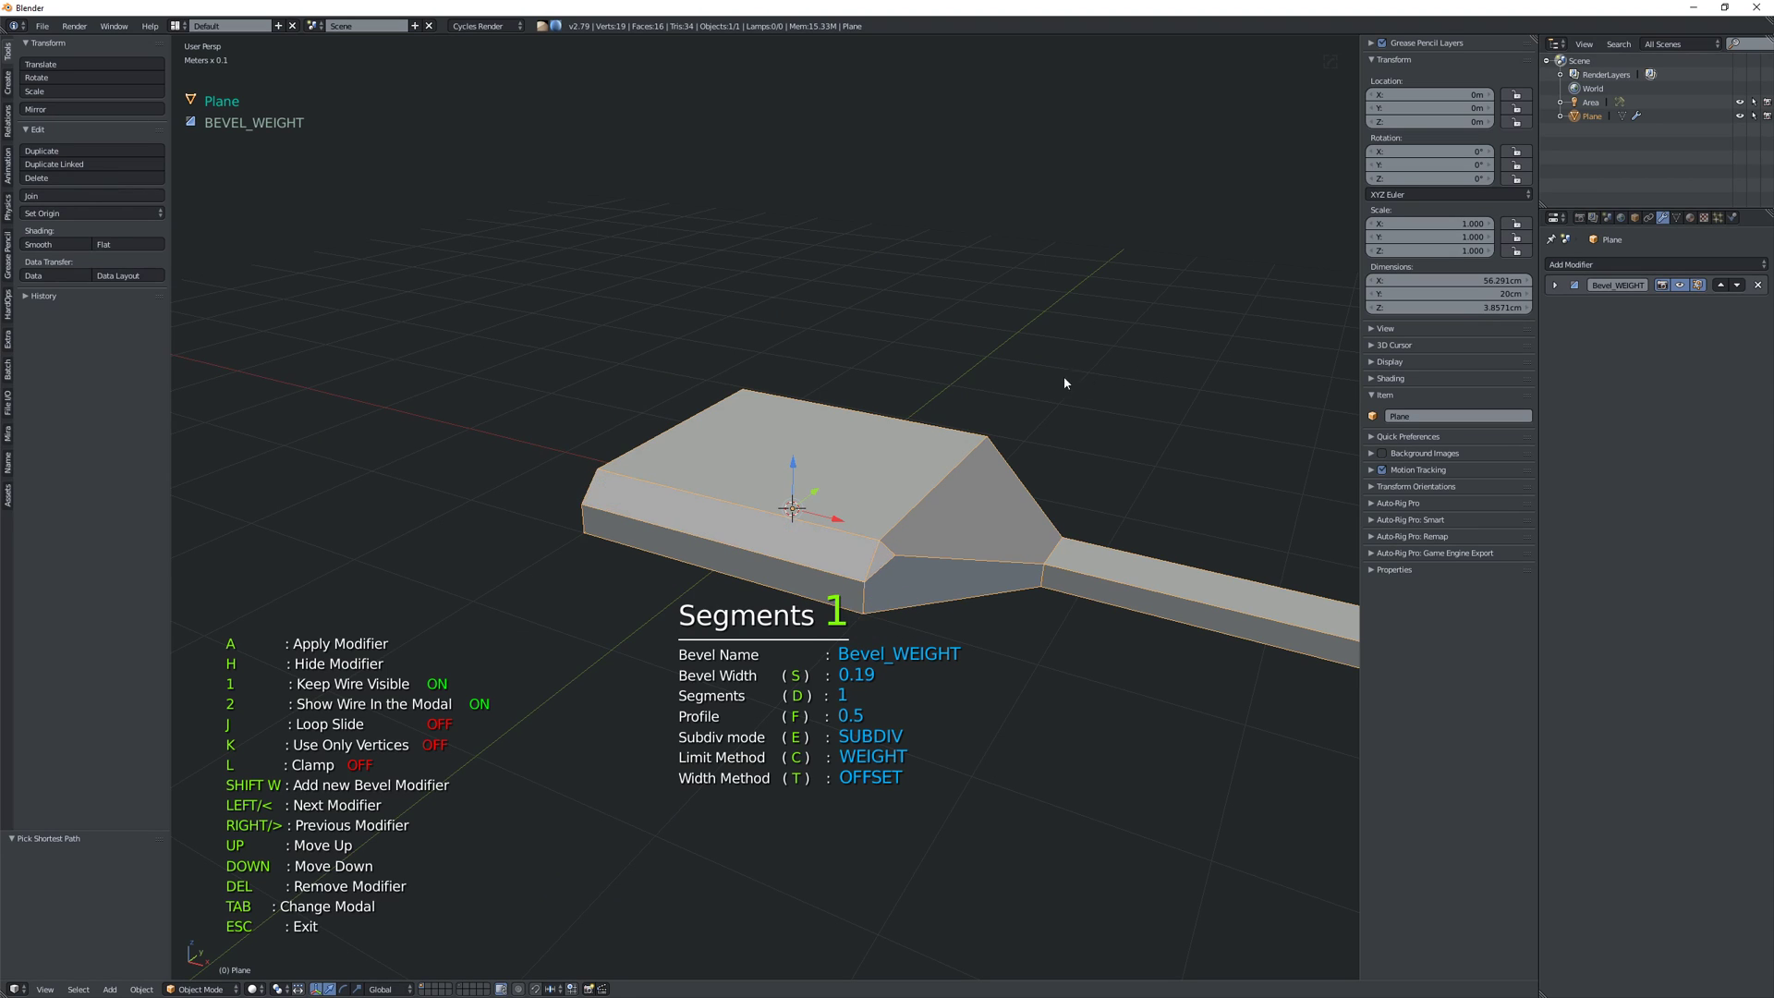
left_click(1011, 397)
middle_click_drag(1011, 397, 822, 484)
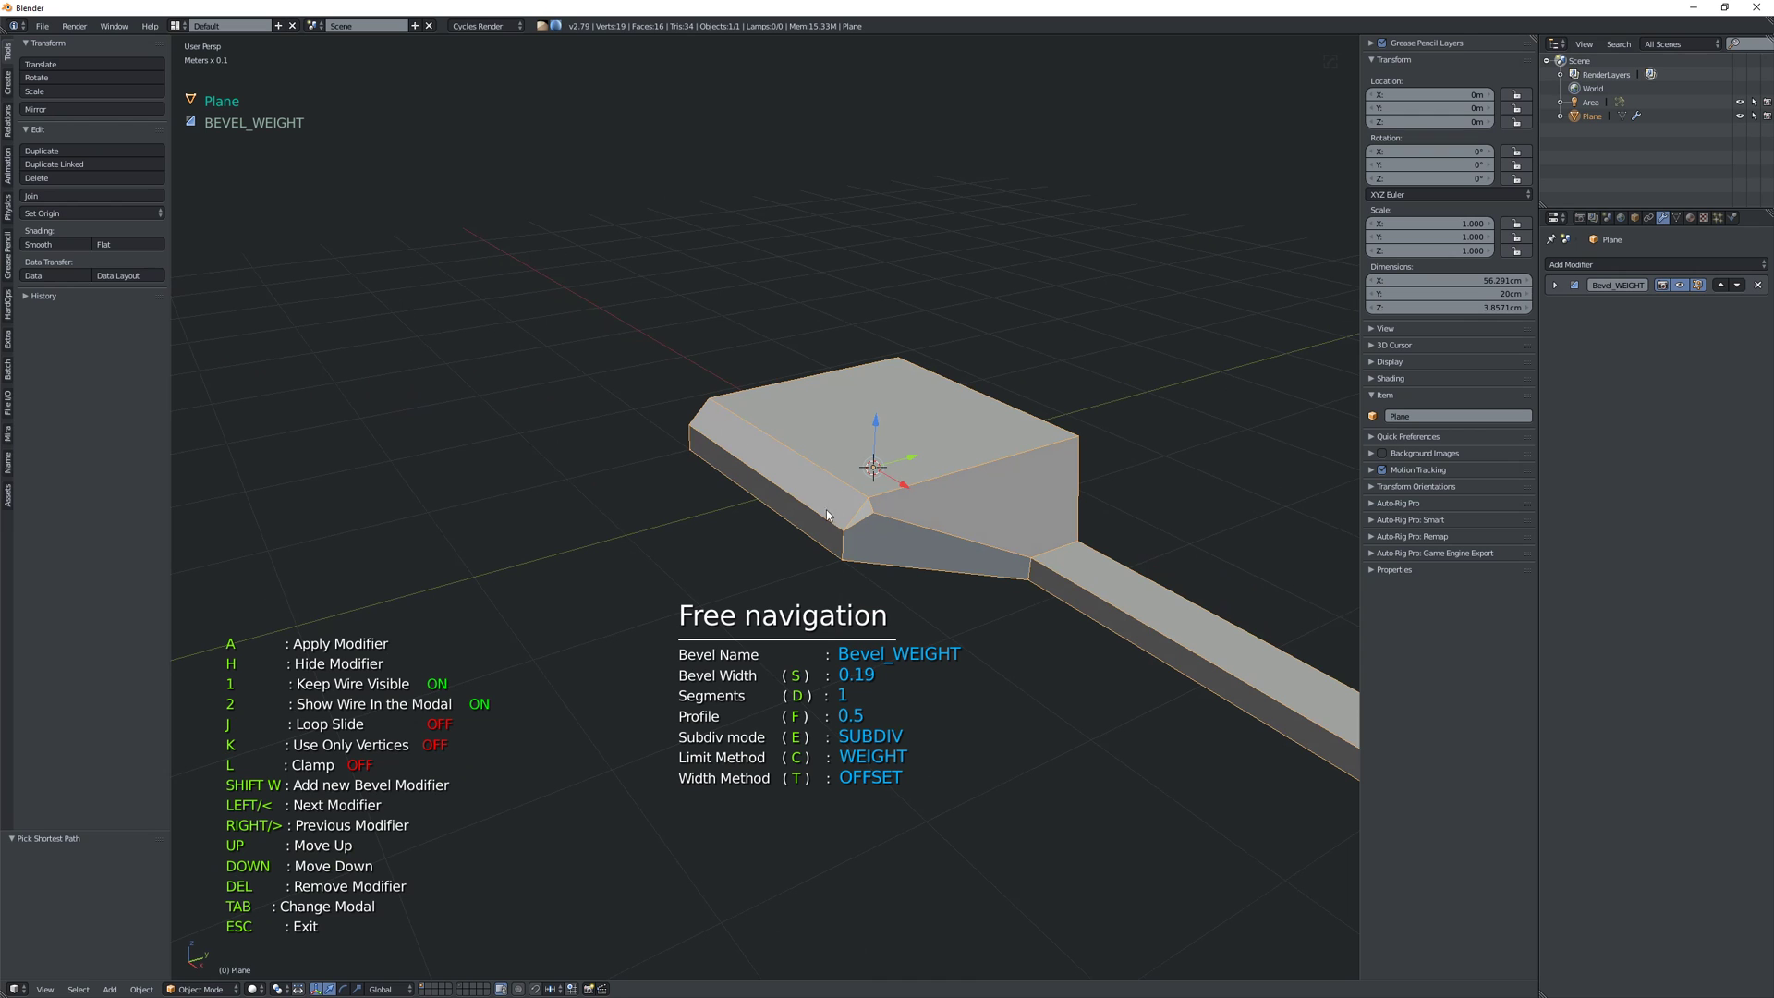
middle_click_drag(1167, 602, 868, 552)
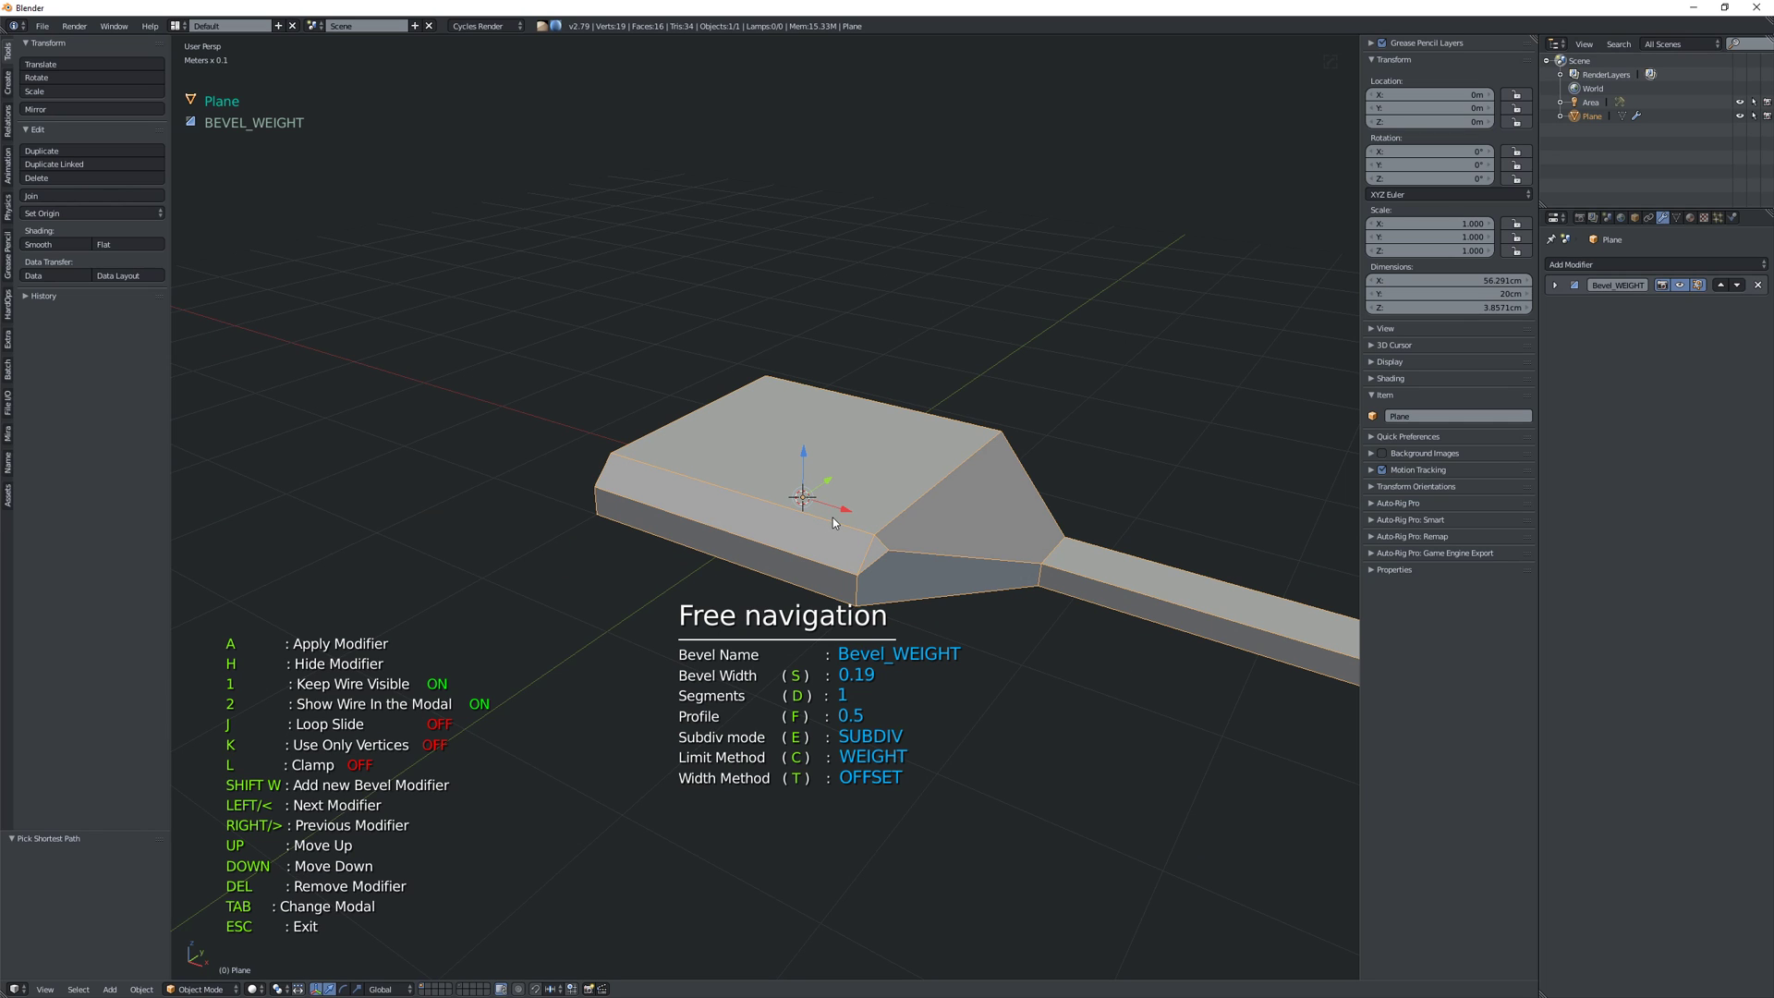
key("Escape")
- Add a level 2 Subsurf modifier and shade the object smooth
middle_click_drag(832, 514, 922, 499)
key("Tab")
key("ctrl+2")
key("shift+z")
left_click(804, 555)
mouse_move(800, 523)
middle_mouse_down()
mouse_move(844, 480)
mouse_move(820, 467)
mouse_move(818, 482)
middle_mouse_up()
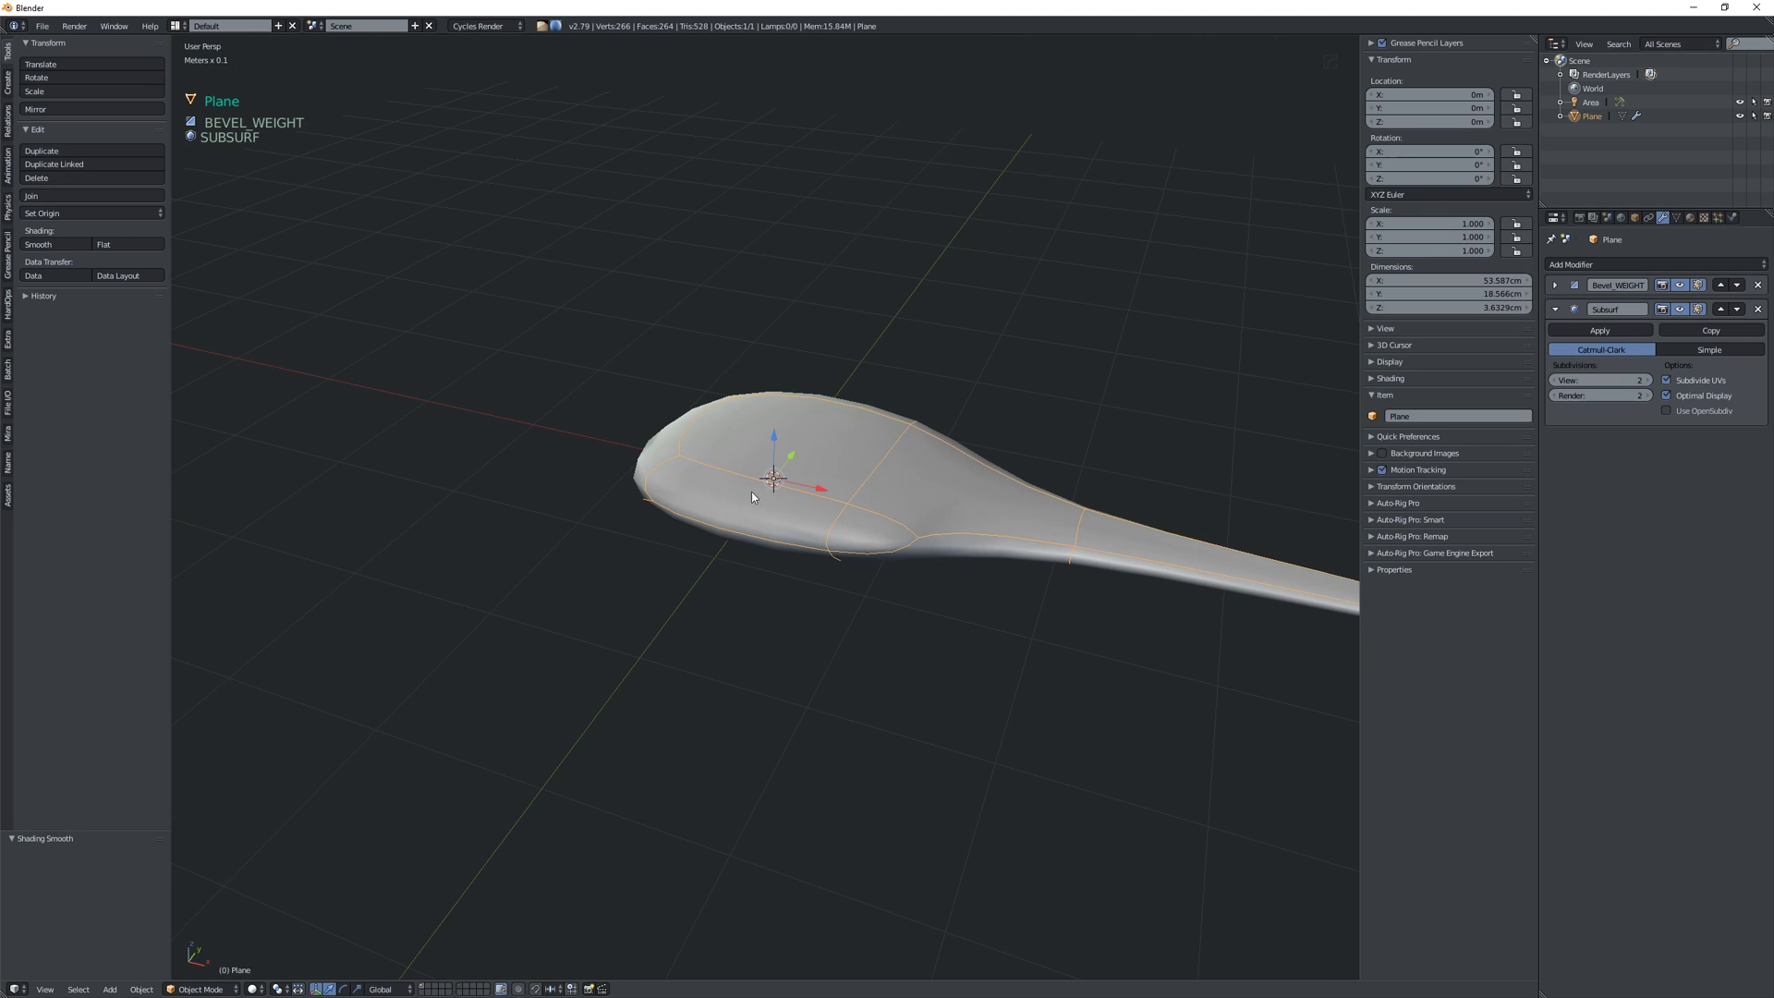
- Remove the Subsurf modifier from the object
key("space")
left_click(971, 486, "alt")
middle_click_drag(847, 505, 1010, 507)
- Assign bevel weight to the remaining top side edges of the head, transition and handle
key("Tab")
middle_click_drag(951, 580, 991, 539)
right_click(993, 538, "shift")
right_click(1112, 542, "shift")
right_click(856, 407, "shift")
right_click(792, 353, "shift")
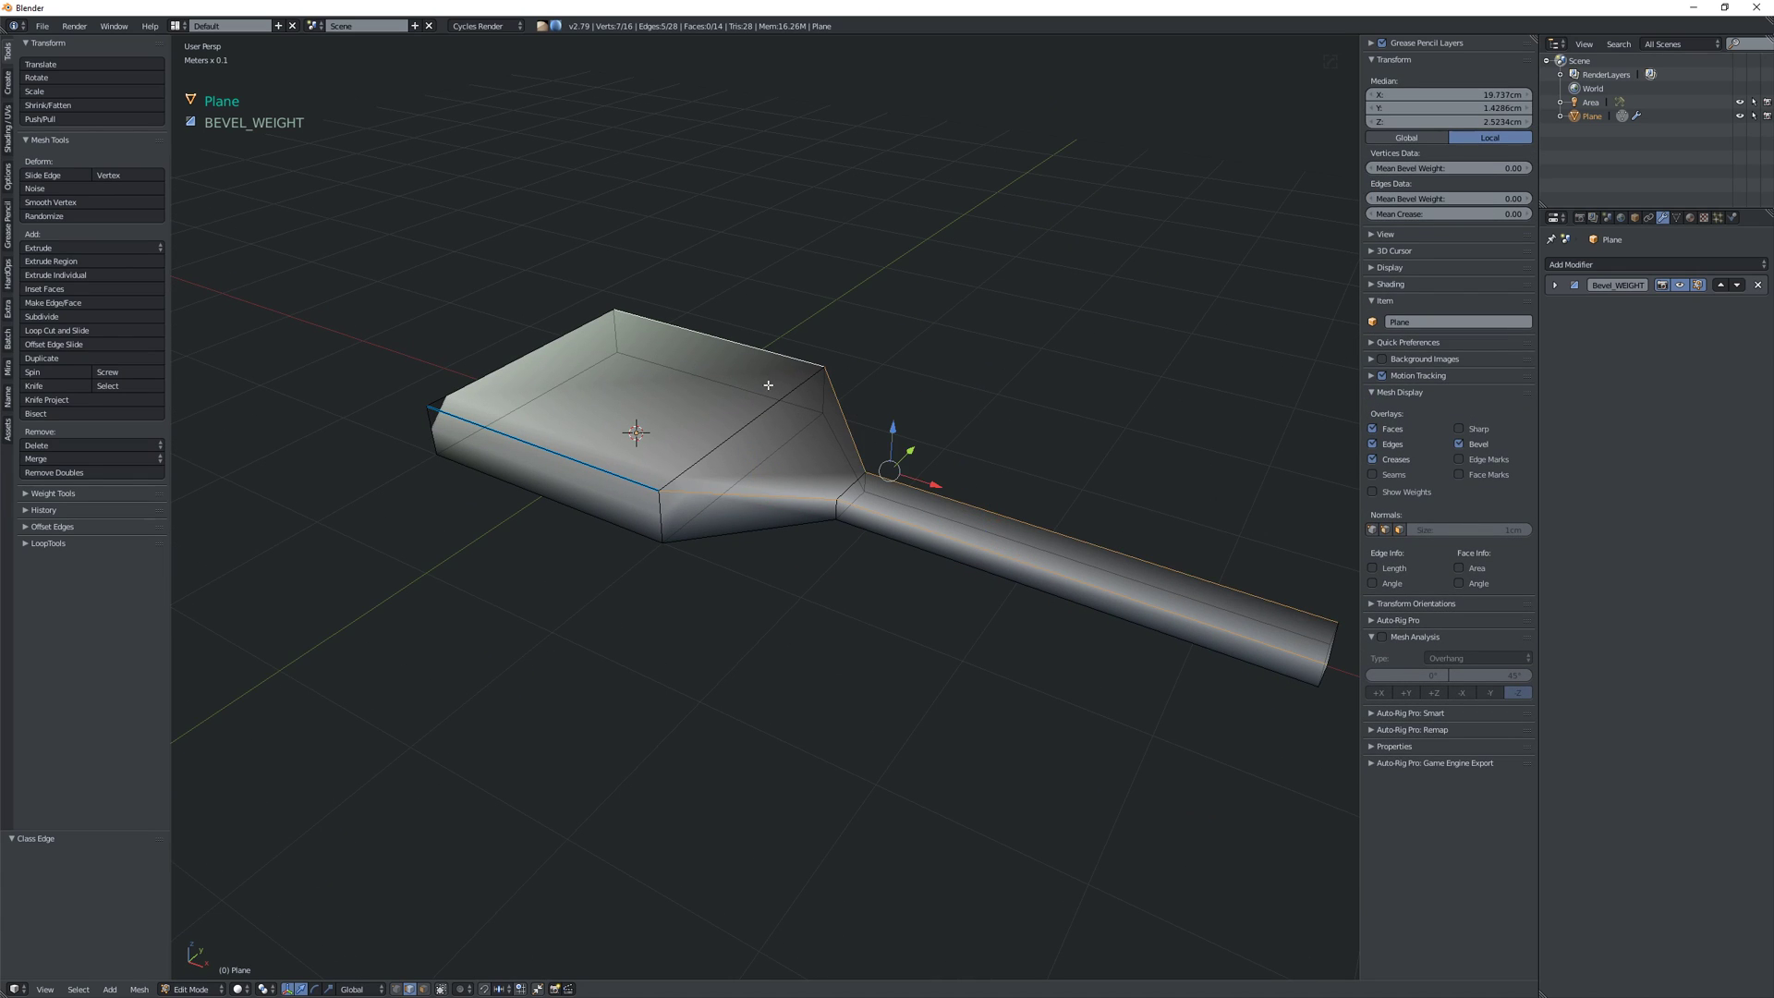
key("space")
key("Escape")
key("shift+space")
left_click(908, 371)
- Assign bevel weight to the bottom side edges along both sides of the head, transition and handle
middle_click_drag(903, 374, 915, 544)
right_click(915, 546)
right_click(650, 586, "ctrl")
middle_click_drag(649, 586, 800, 678)
left_click(902, 664, "ctrl")
left_click(1162, 613, "ctrl")
middle_click_drag(796, 546, 995, 545)
right_click(994, 546)
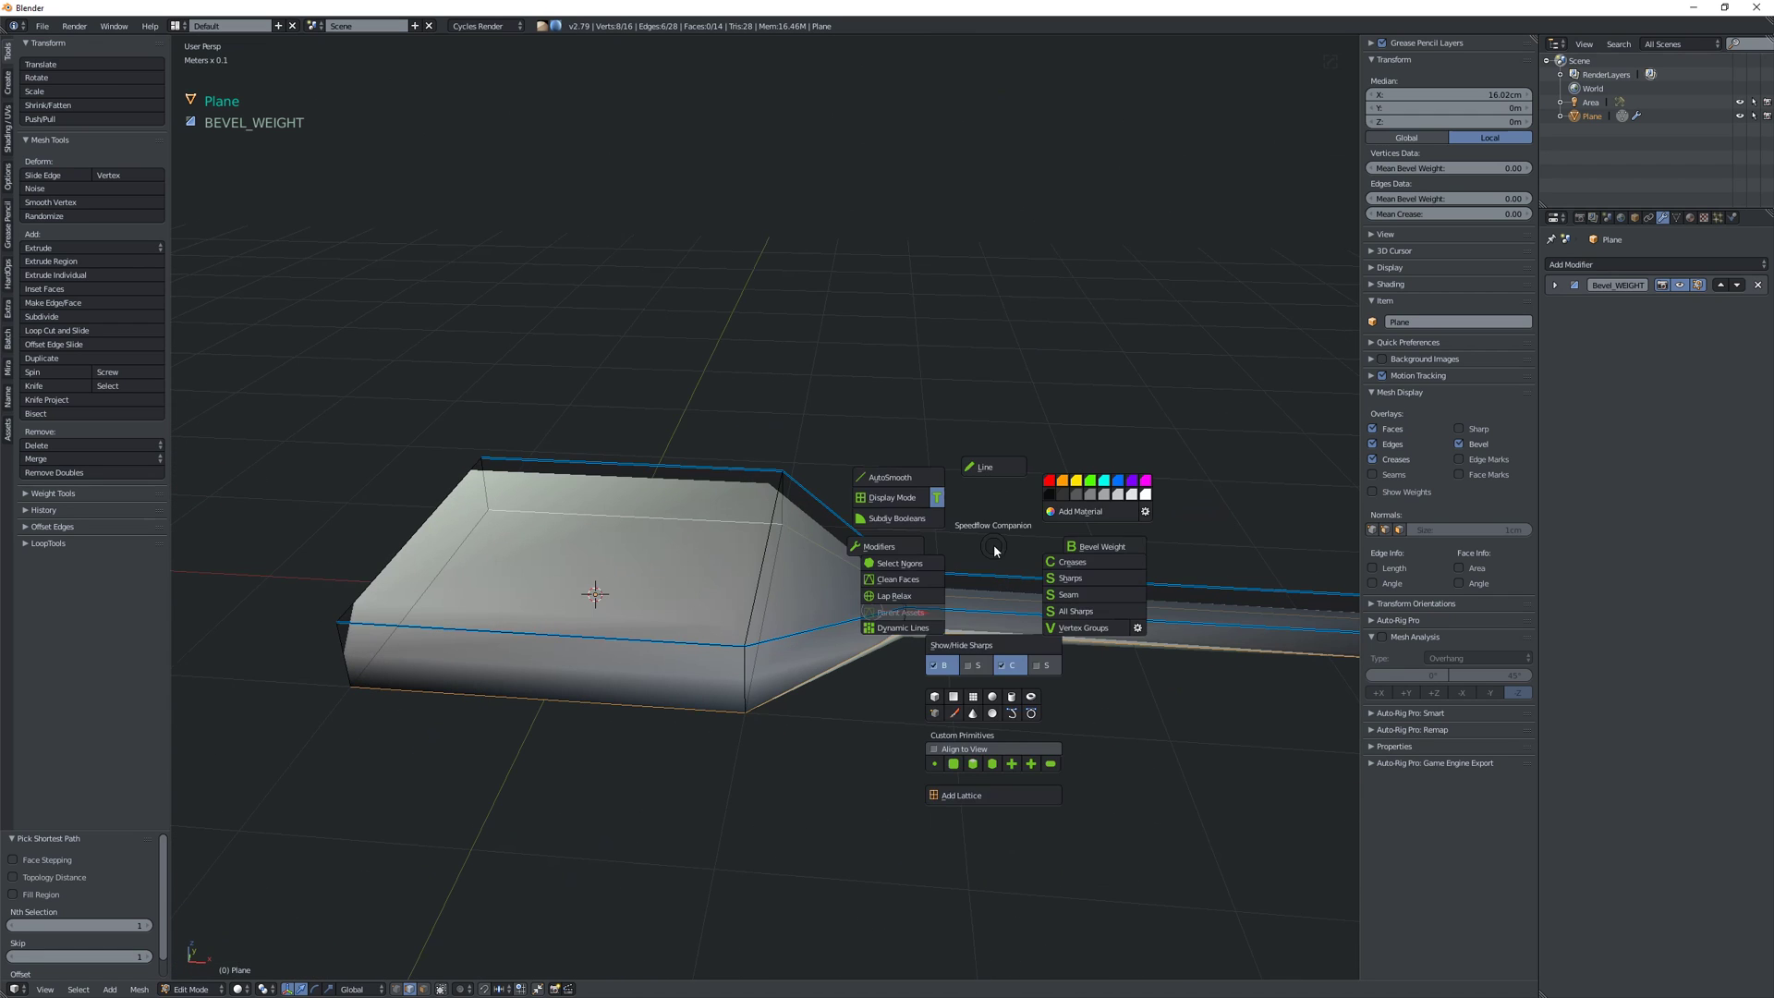
left_click(1071, 549)
middle_click_drag(917, 552, 914, 542)
key("a")
key("Tab")
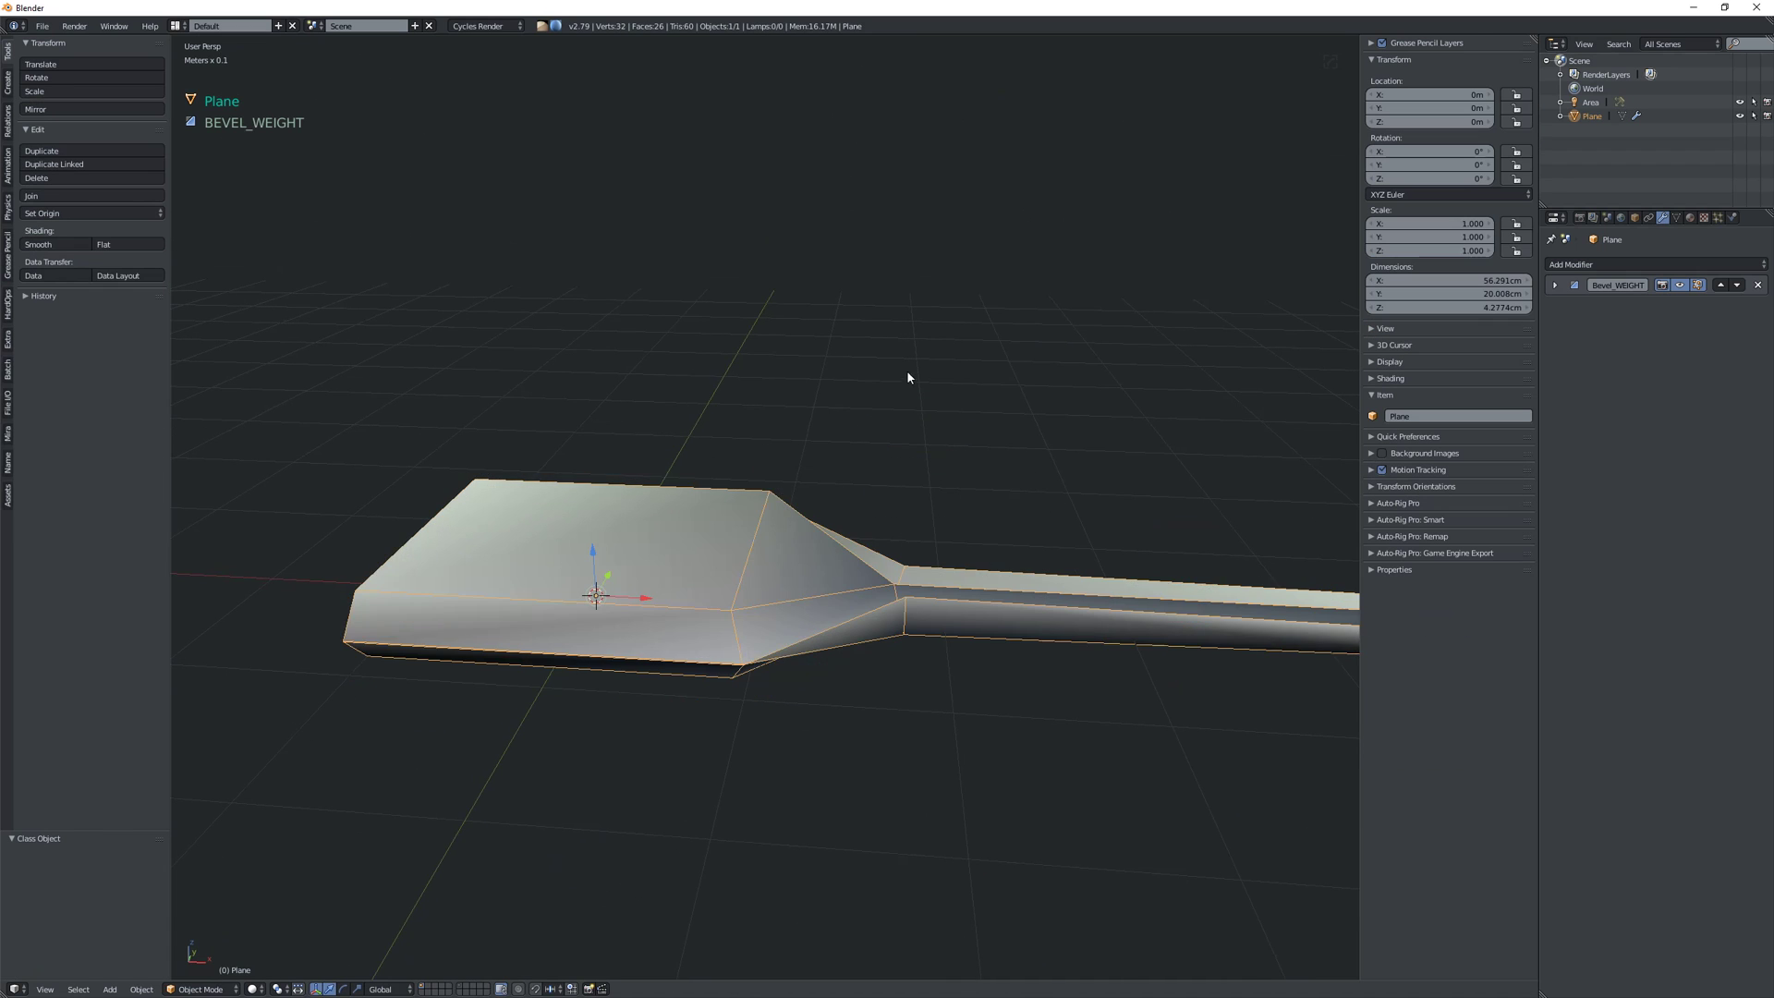
- Expand the bevel modifier's settings and make room by hiding the viewport side shelves and widening the properties editor
middle_click_drag(923, 377, 904, 431)
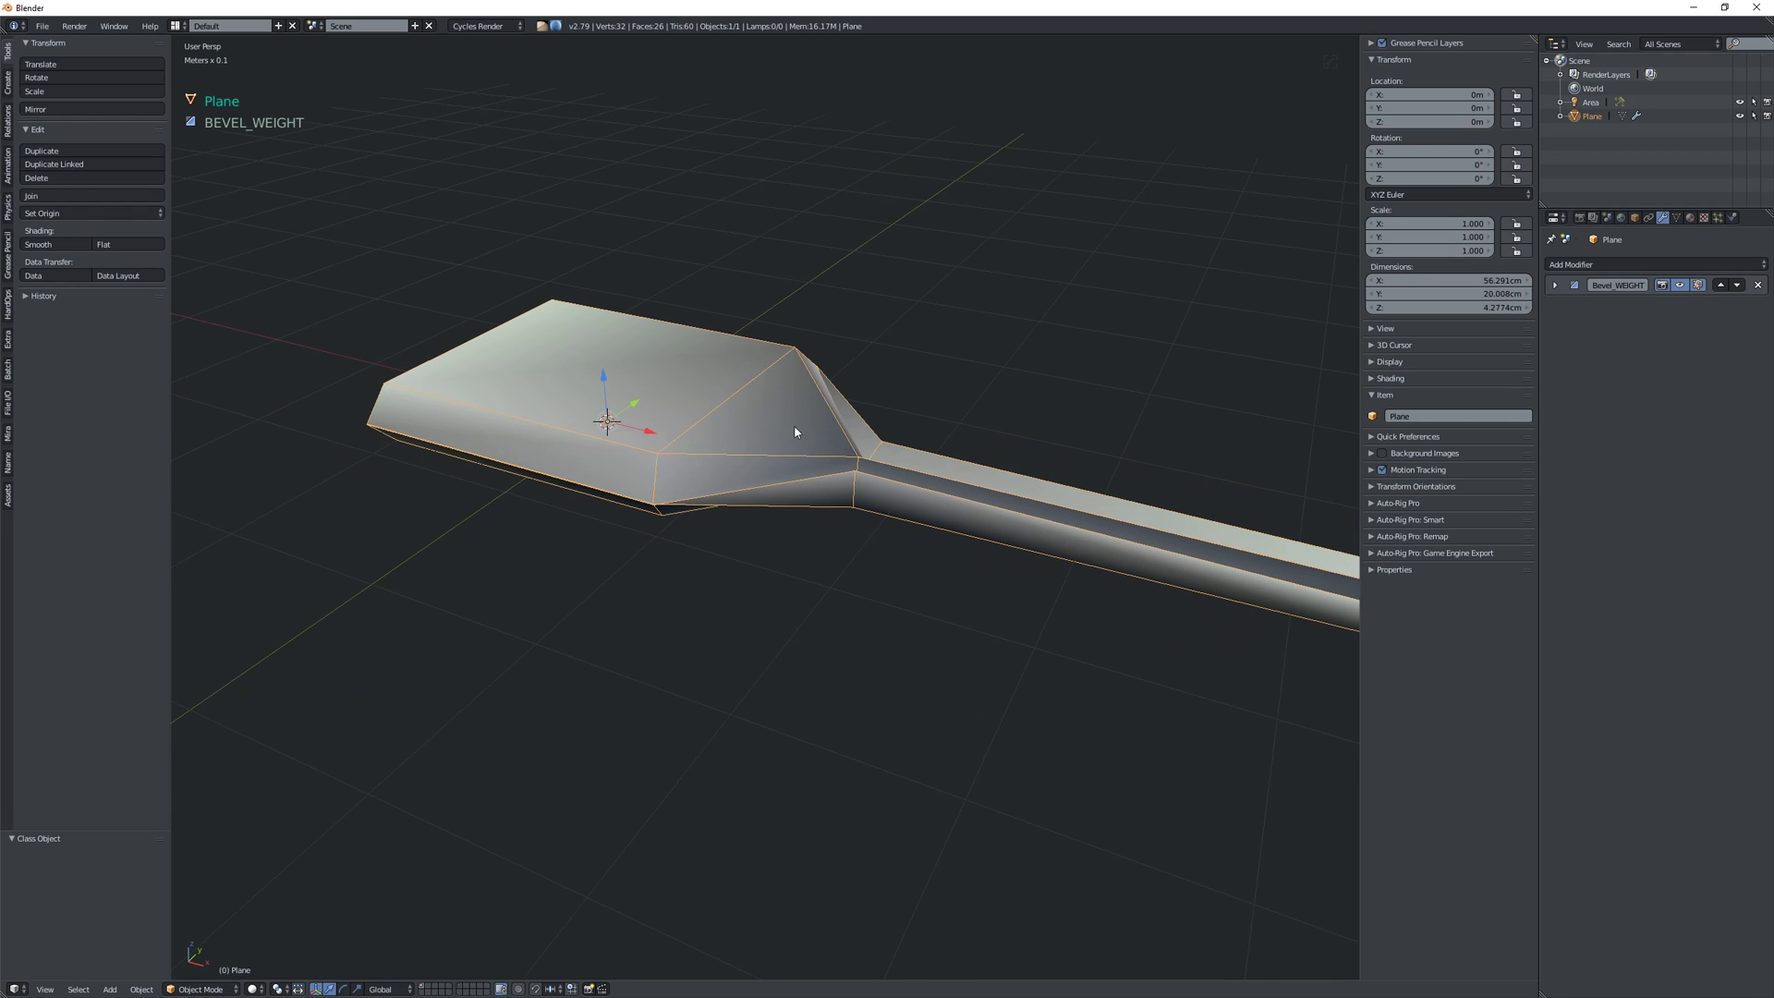
left_click(1555, 284)
middle_click_drag(1287, 361, 1118, 363)
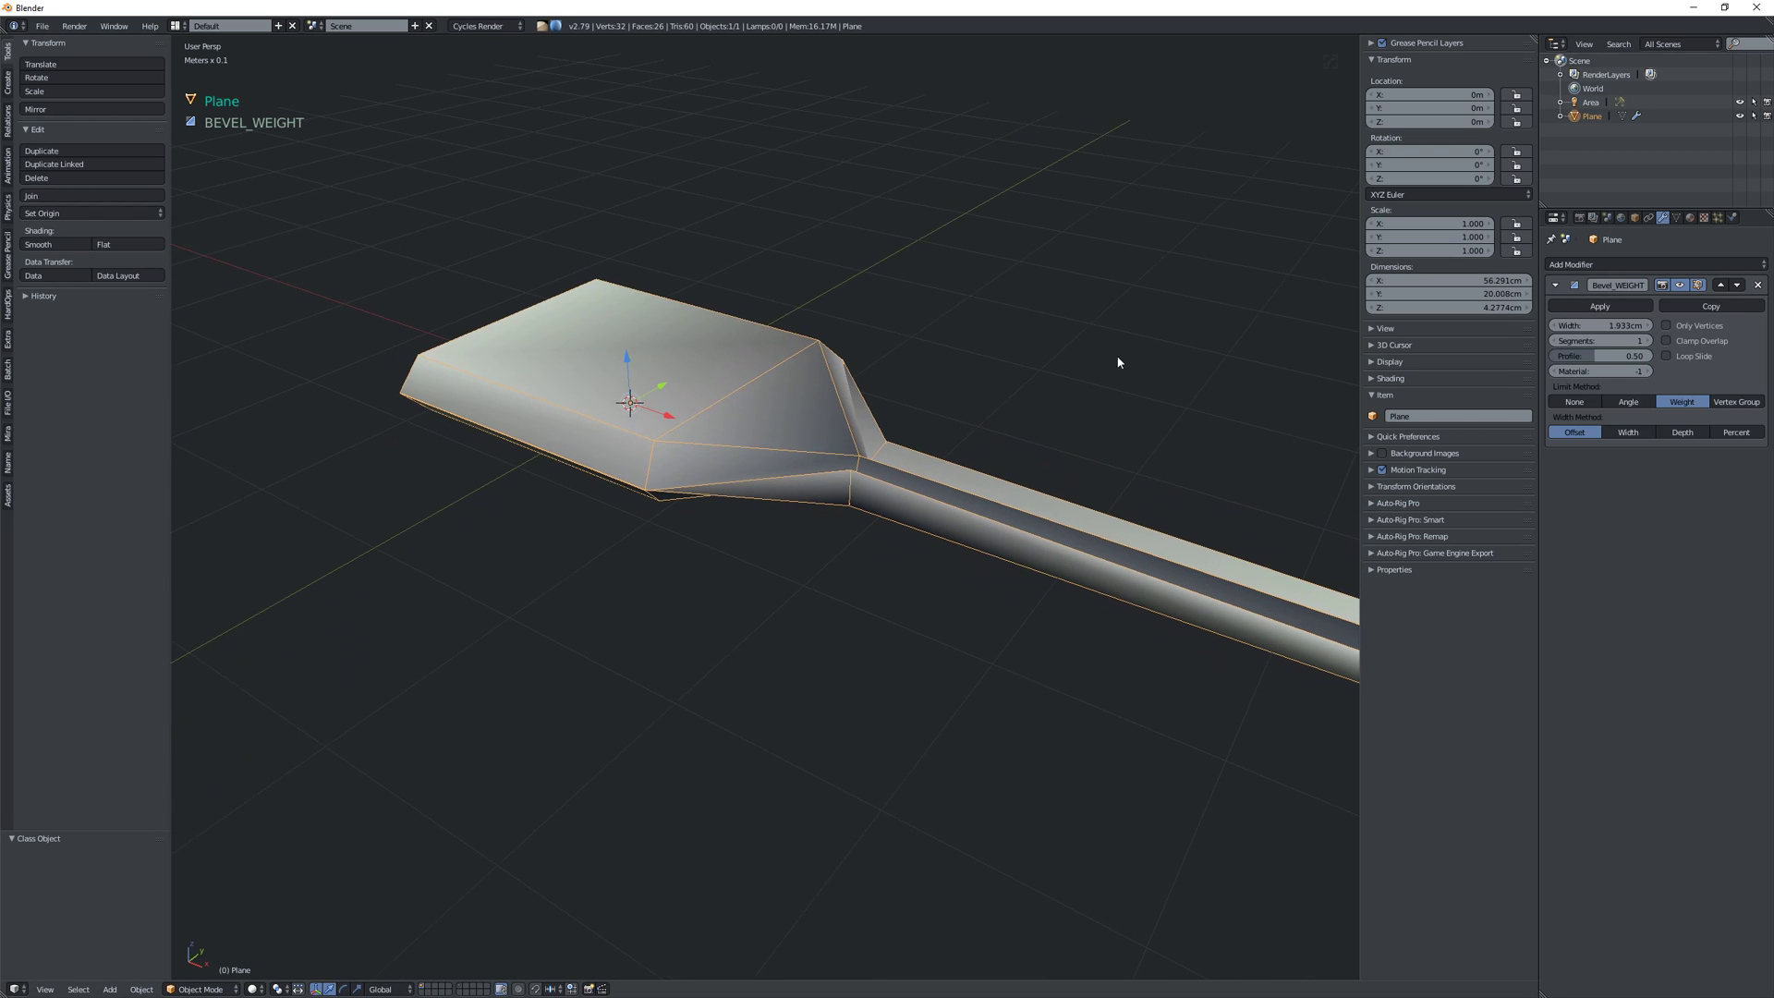
middle_click_drag(1620, 522, 1619, 467, "ctrl")
key("t")
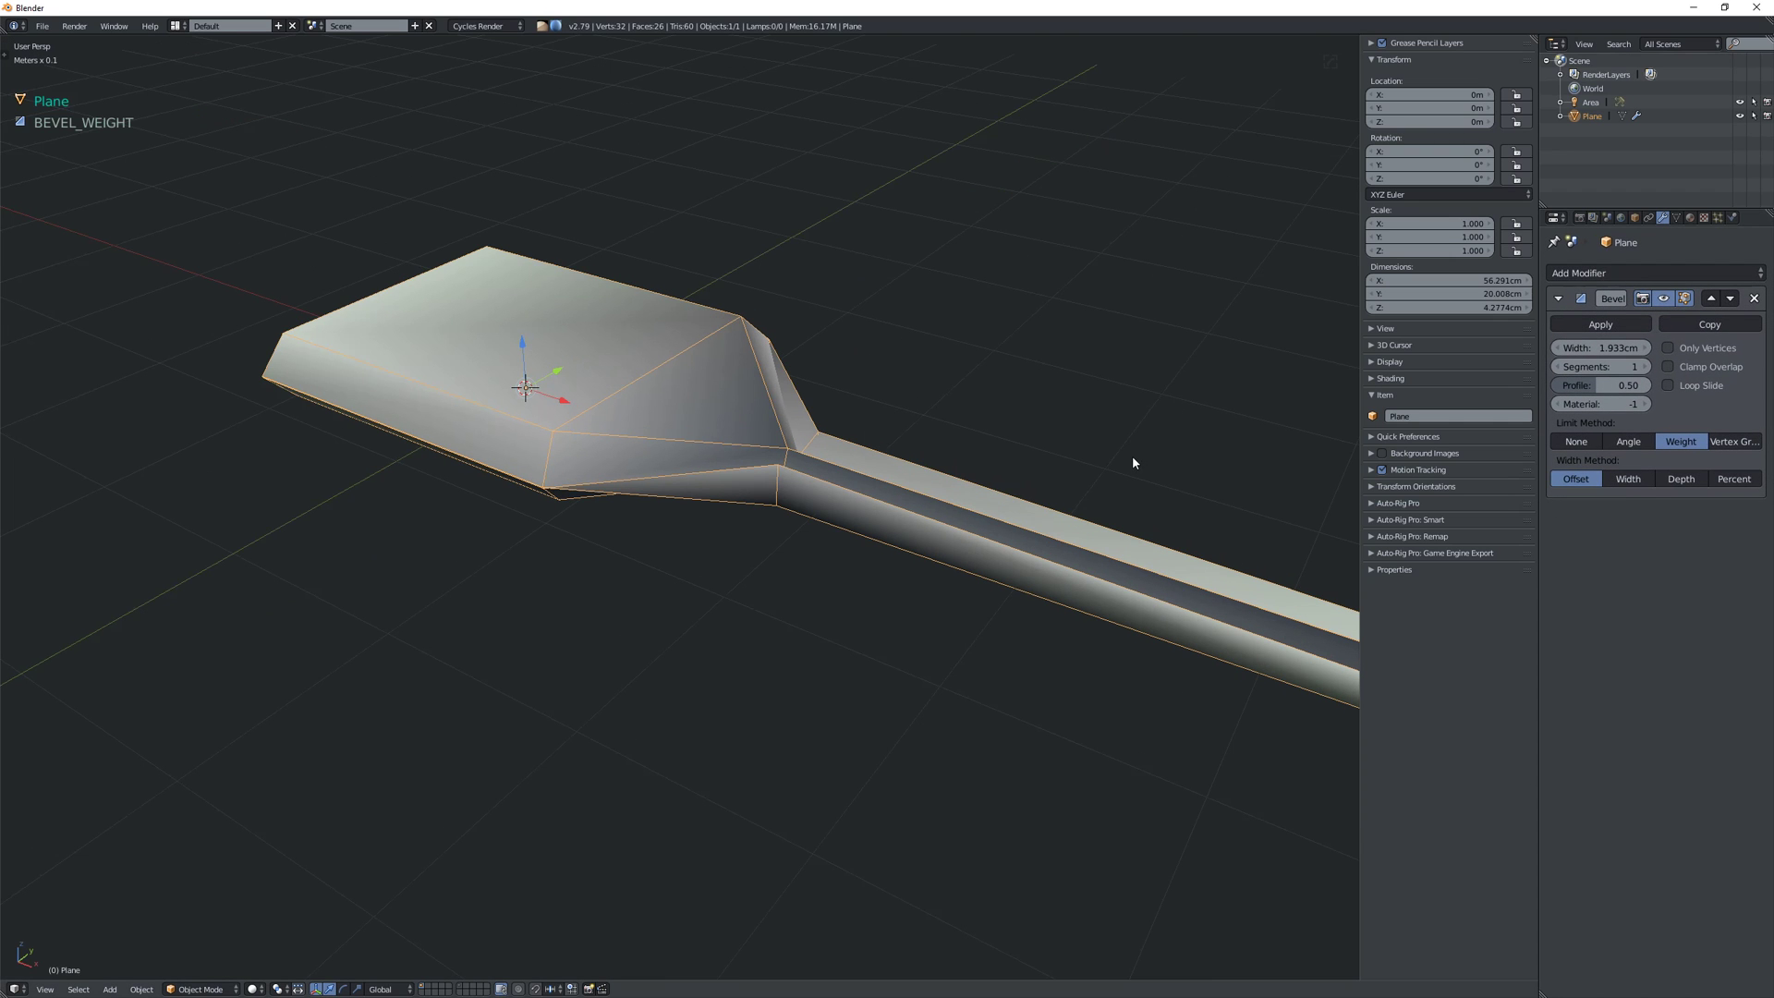
key("n")
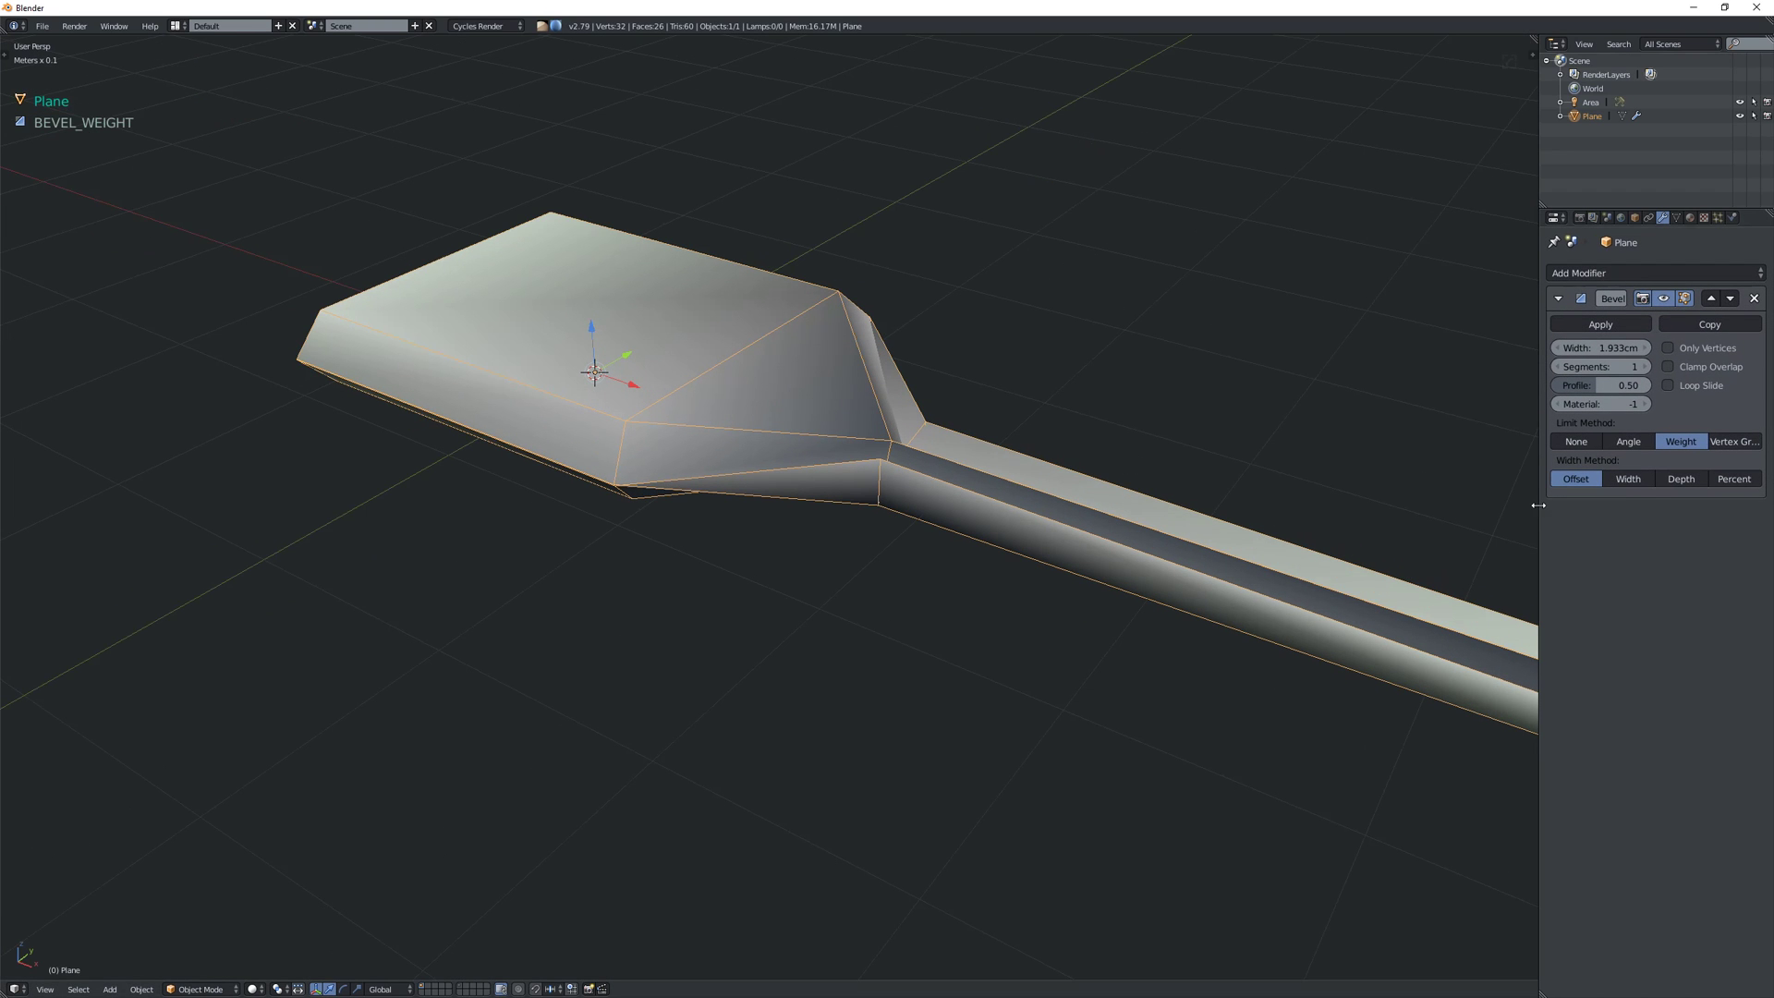
left_click_drag(1539, 507, 1380, 506)
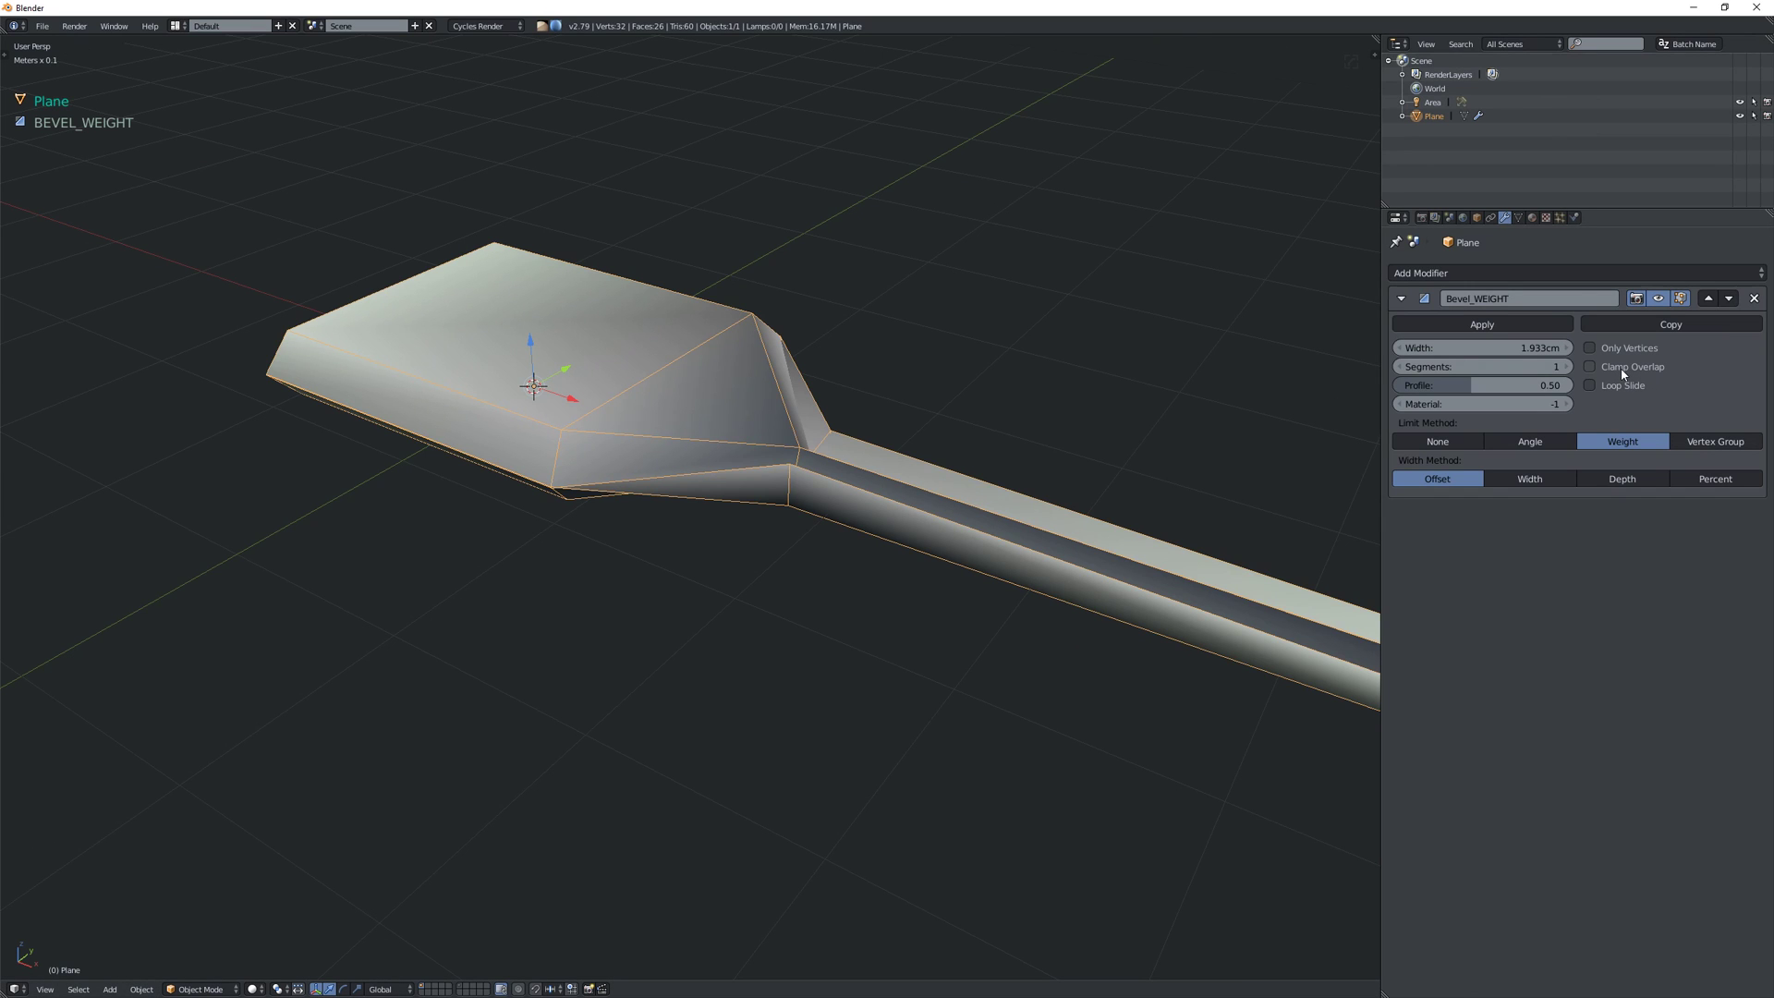
- Compare the bevel's shape at the neck with Clamp Overlap enabled and disabled
left_click(1590, 366)
middle_click_drag(1016, 416, 1007, 373)
scroll(858, 460, "up", 3)
middle_click_drag(730, 484, 732, 441)
left_click(1589, 367)
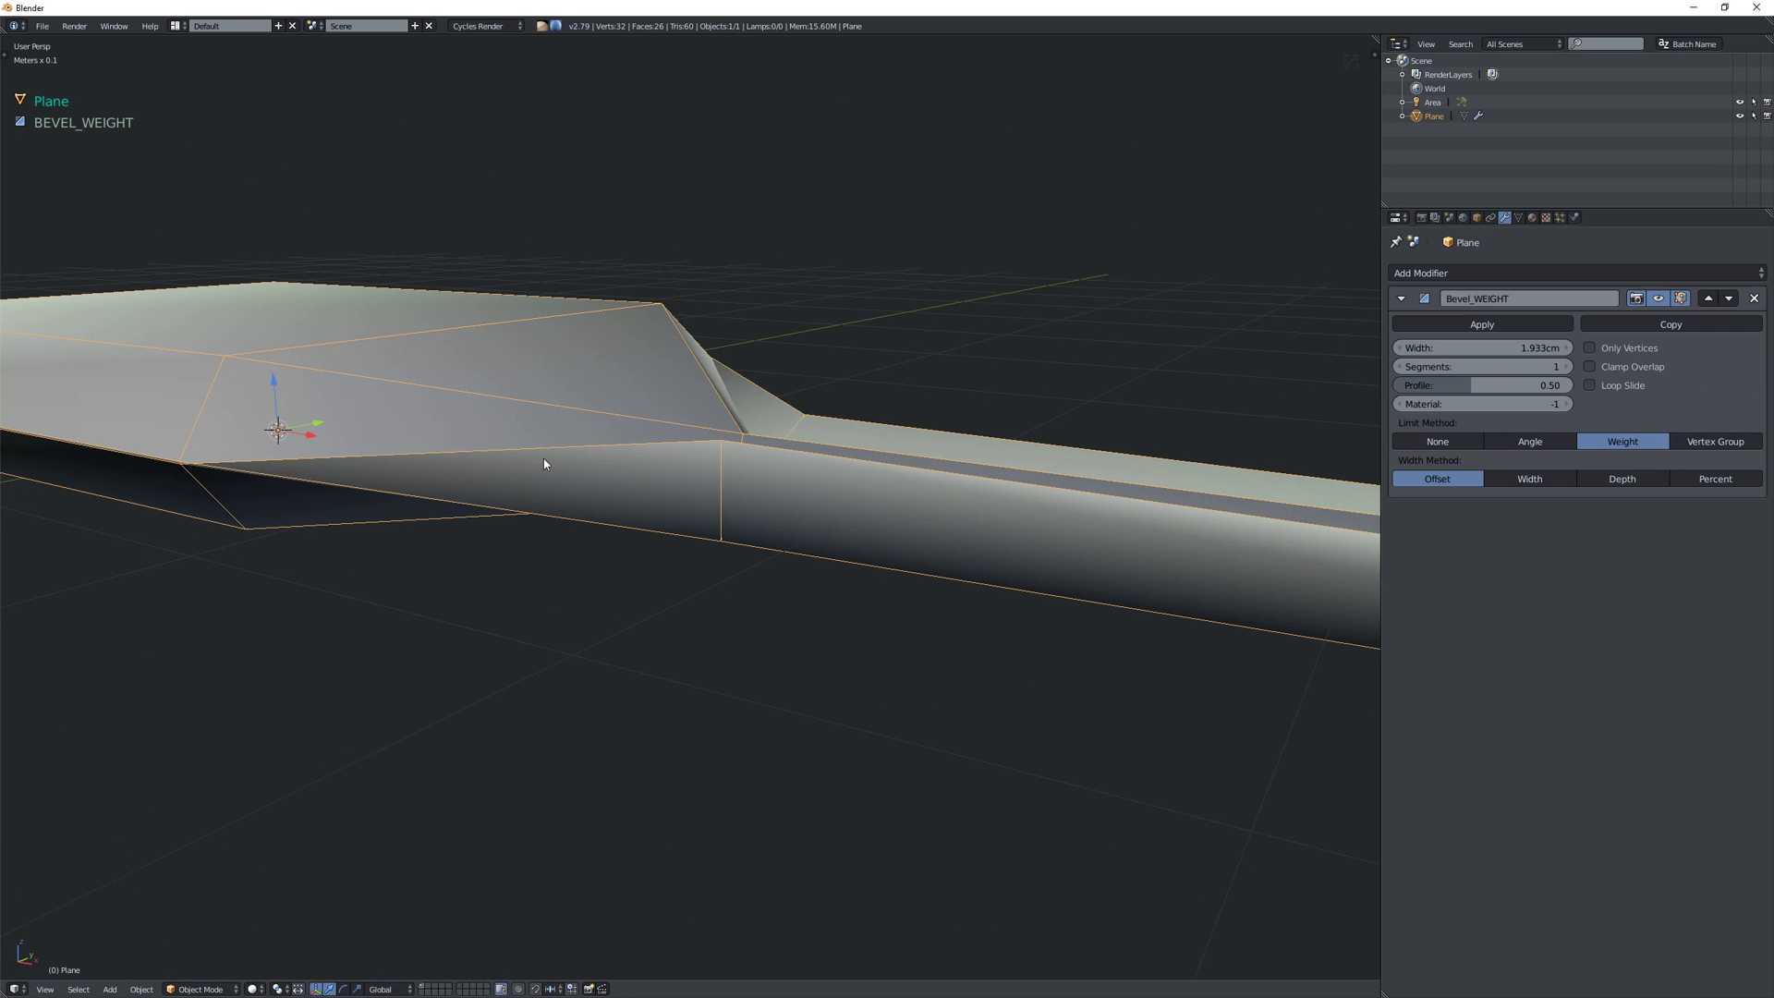
middle_click_drag(548, 459, 739, 528)
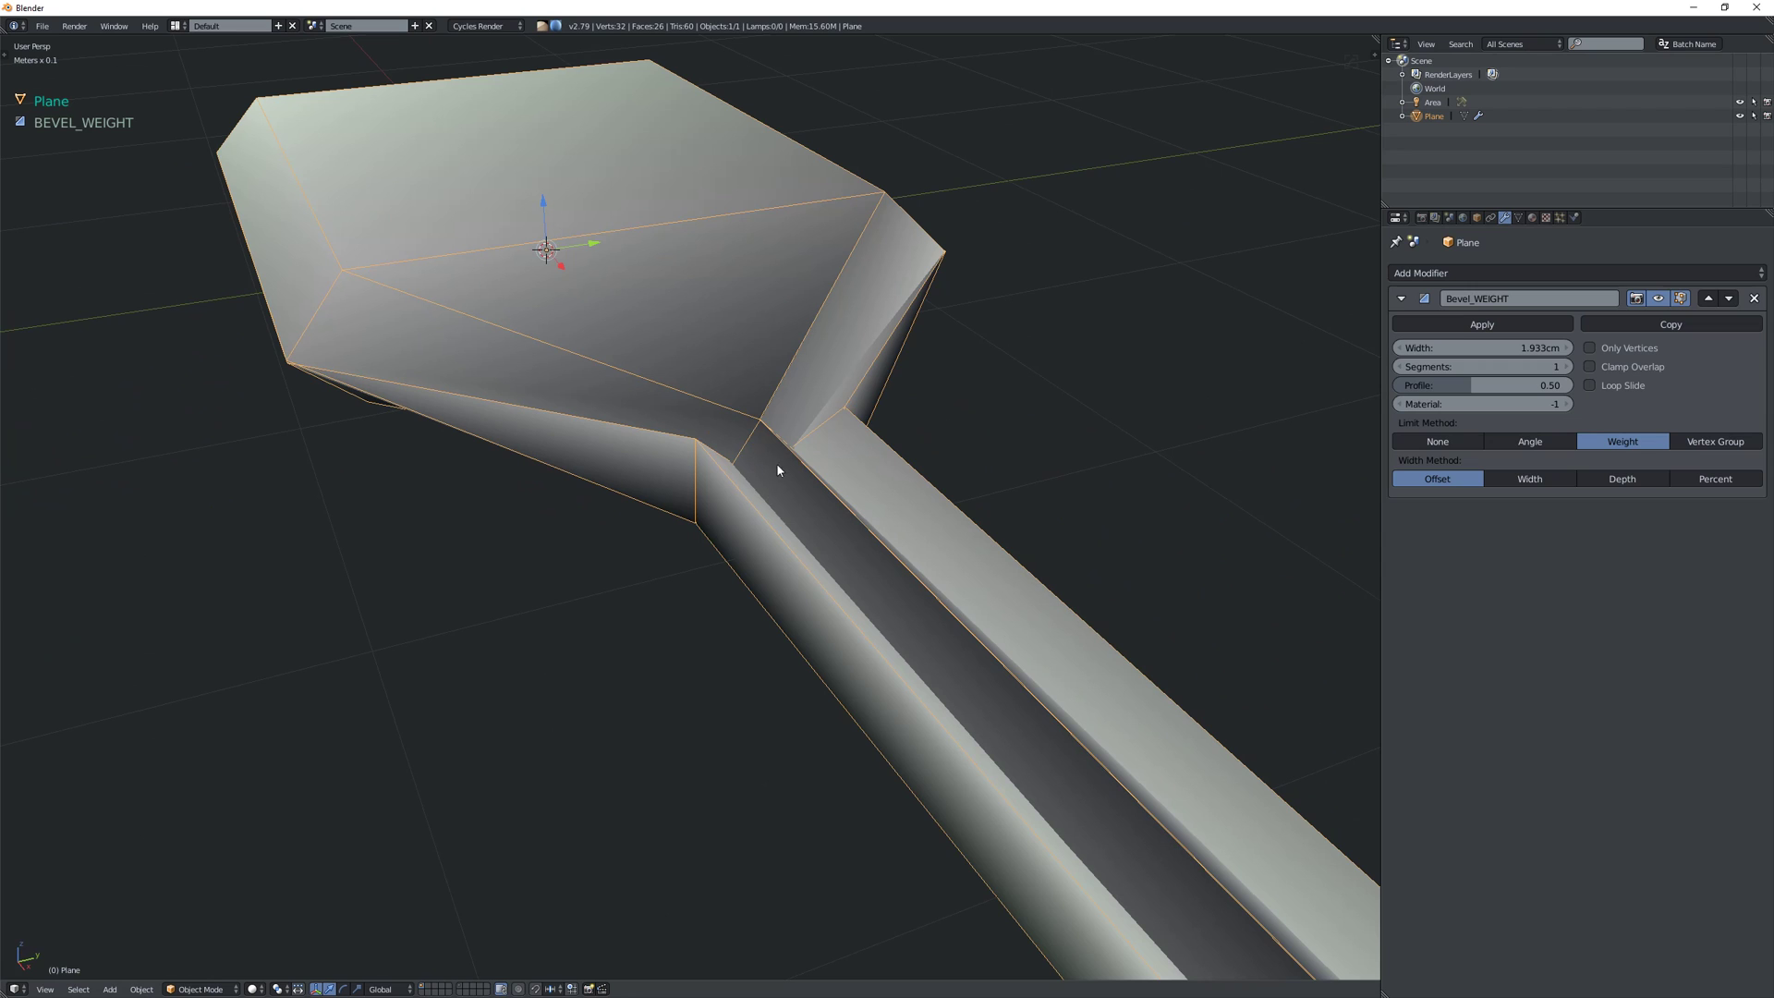
- Enable Clamp Overlap on the Bevel modifier and examine the beveled head, neck and handle from several angles
left_click(1634, 369)
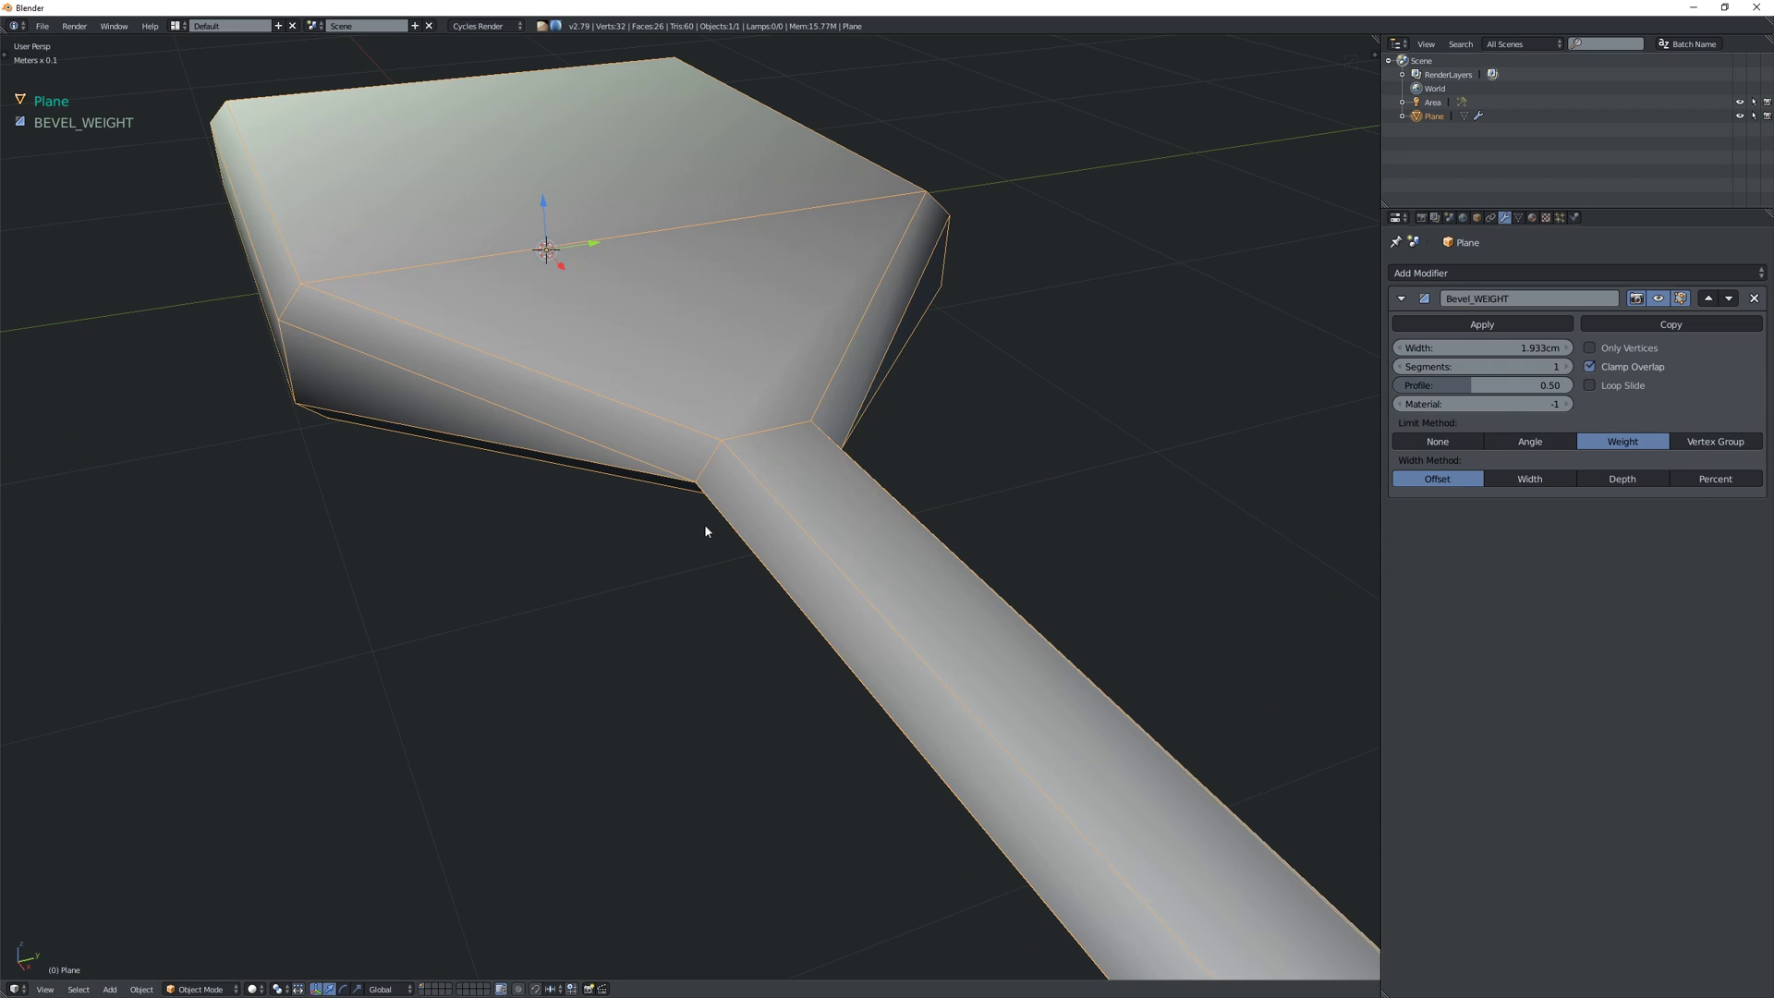
middle_click_drag(728, 528, 765, 495)
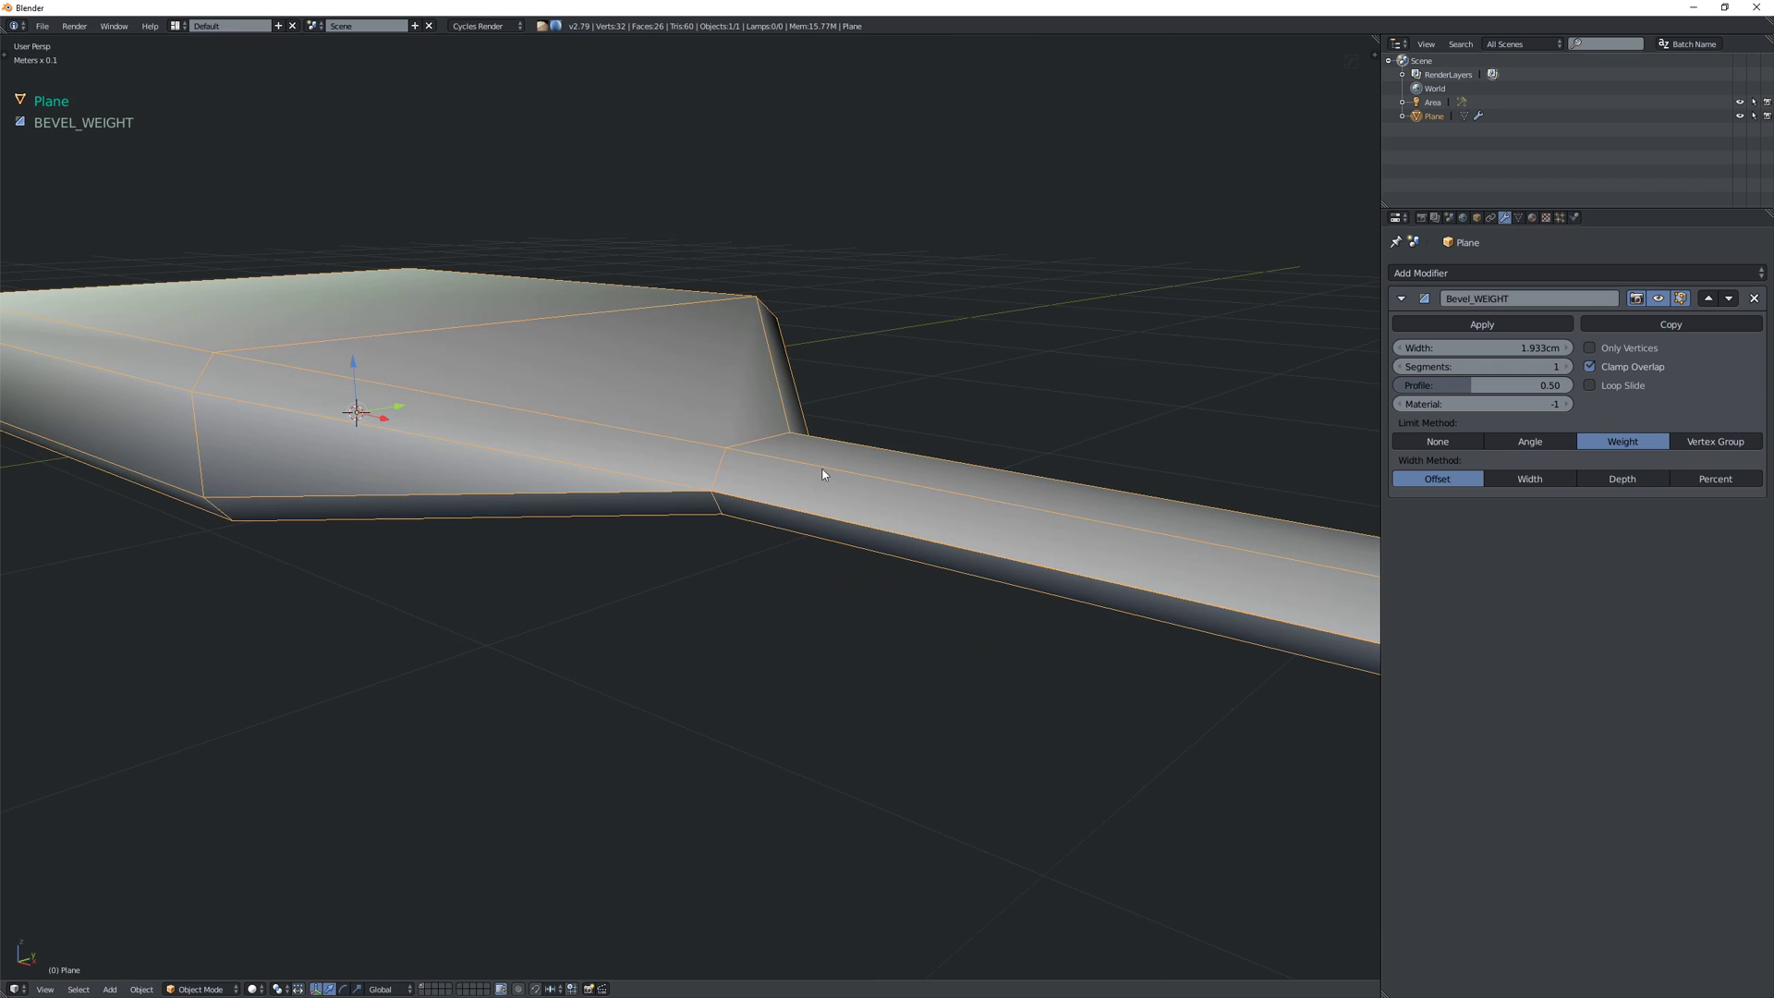
scroll(921, 467, "down", 4)
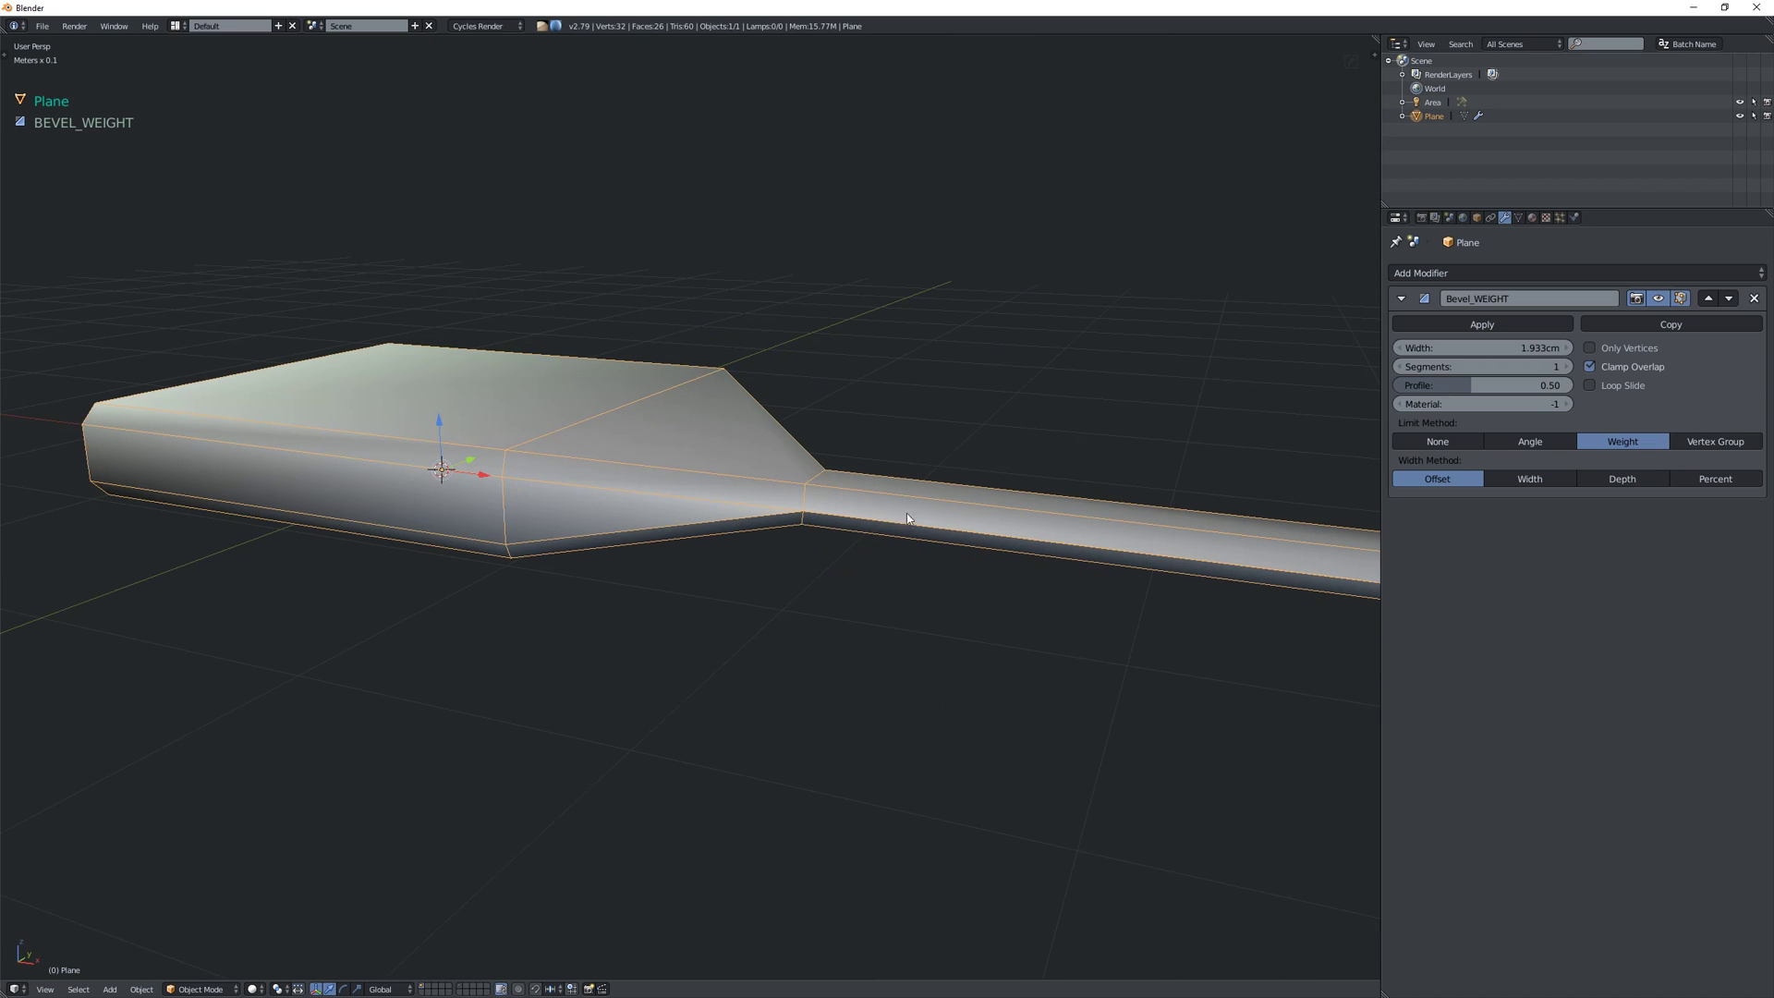
middle_click_drag(1161, 440, 1067, 463)
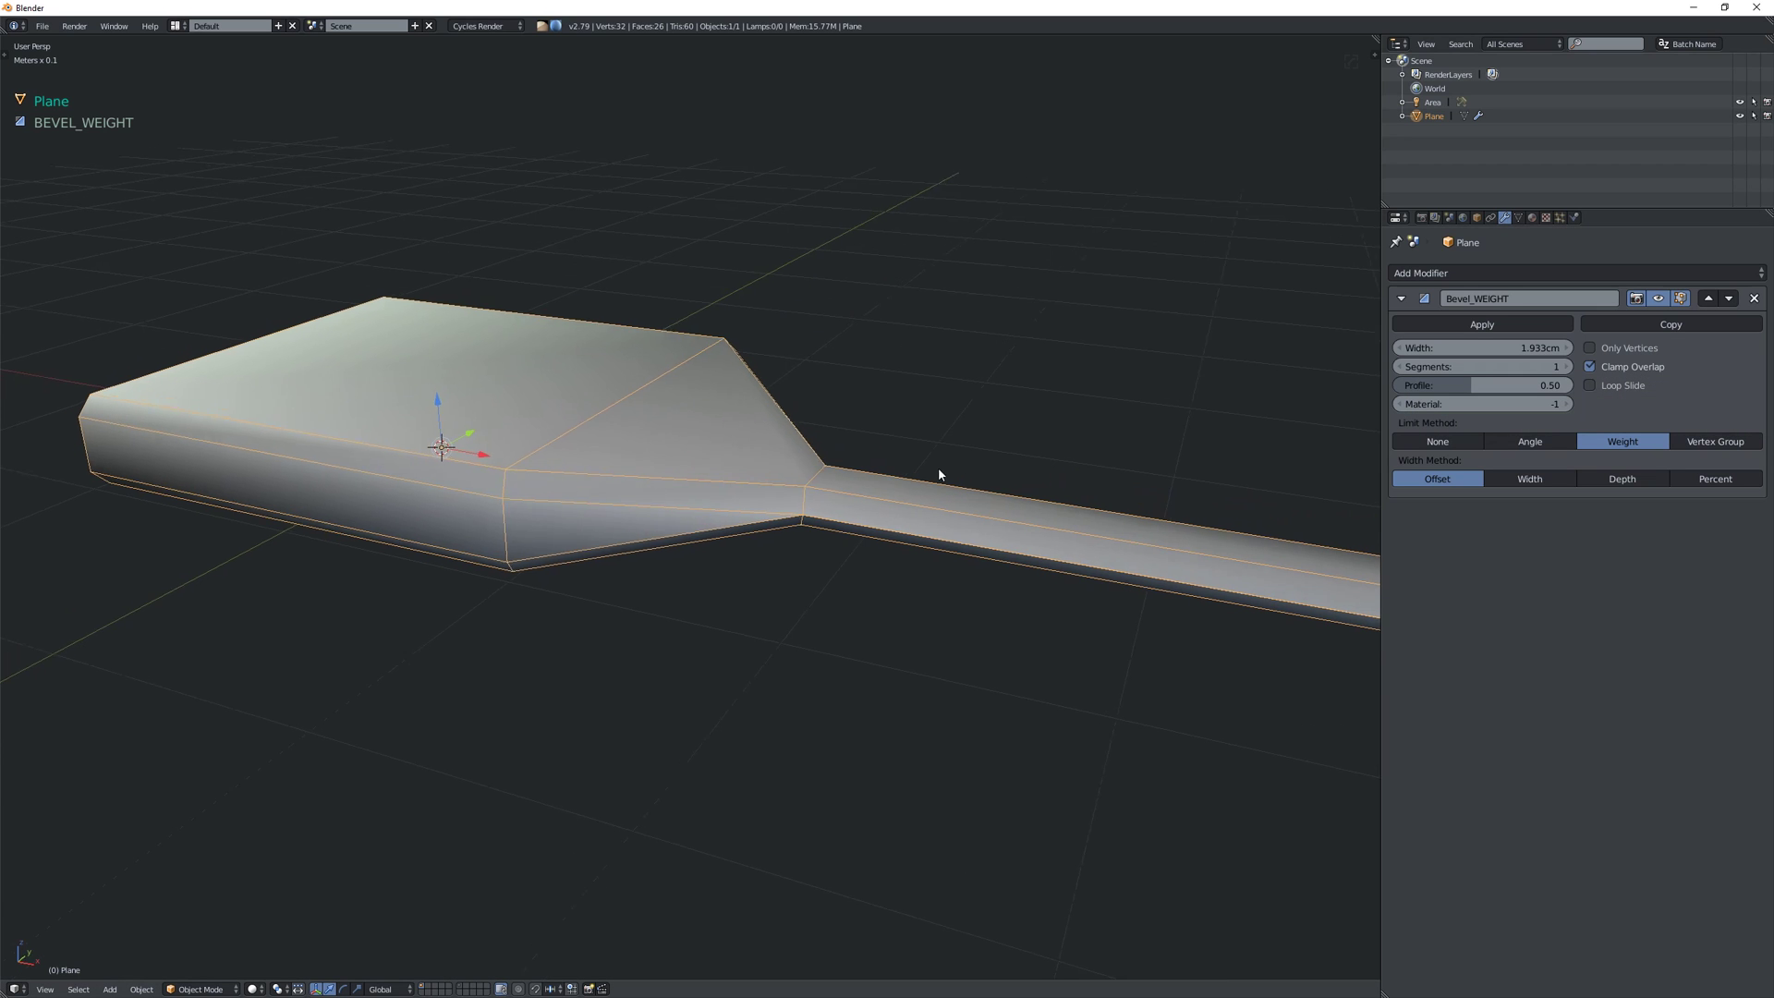
middle_click_drag(934, 475, 1016, 469)
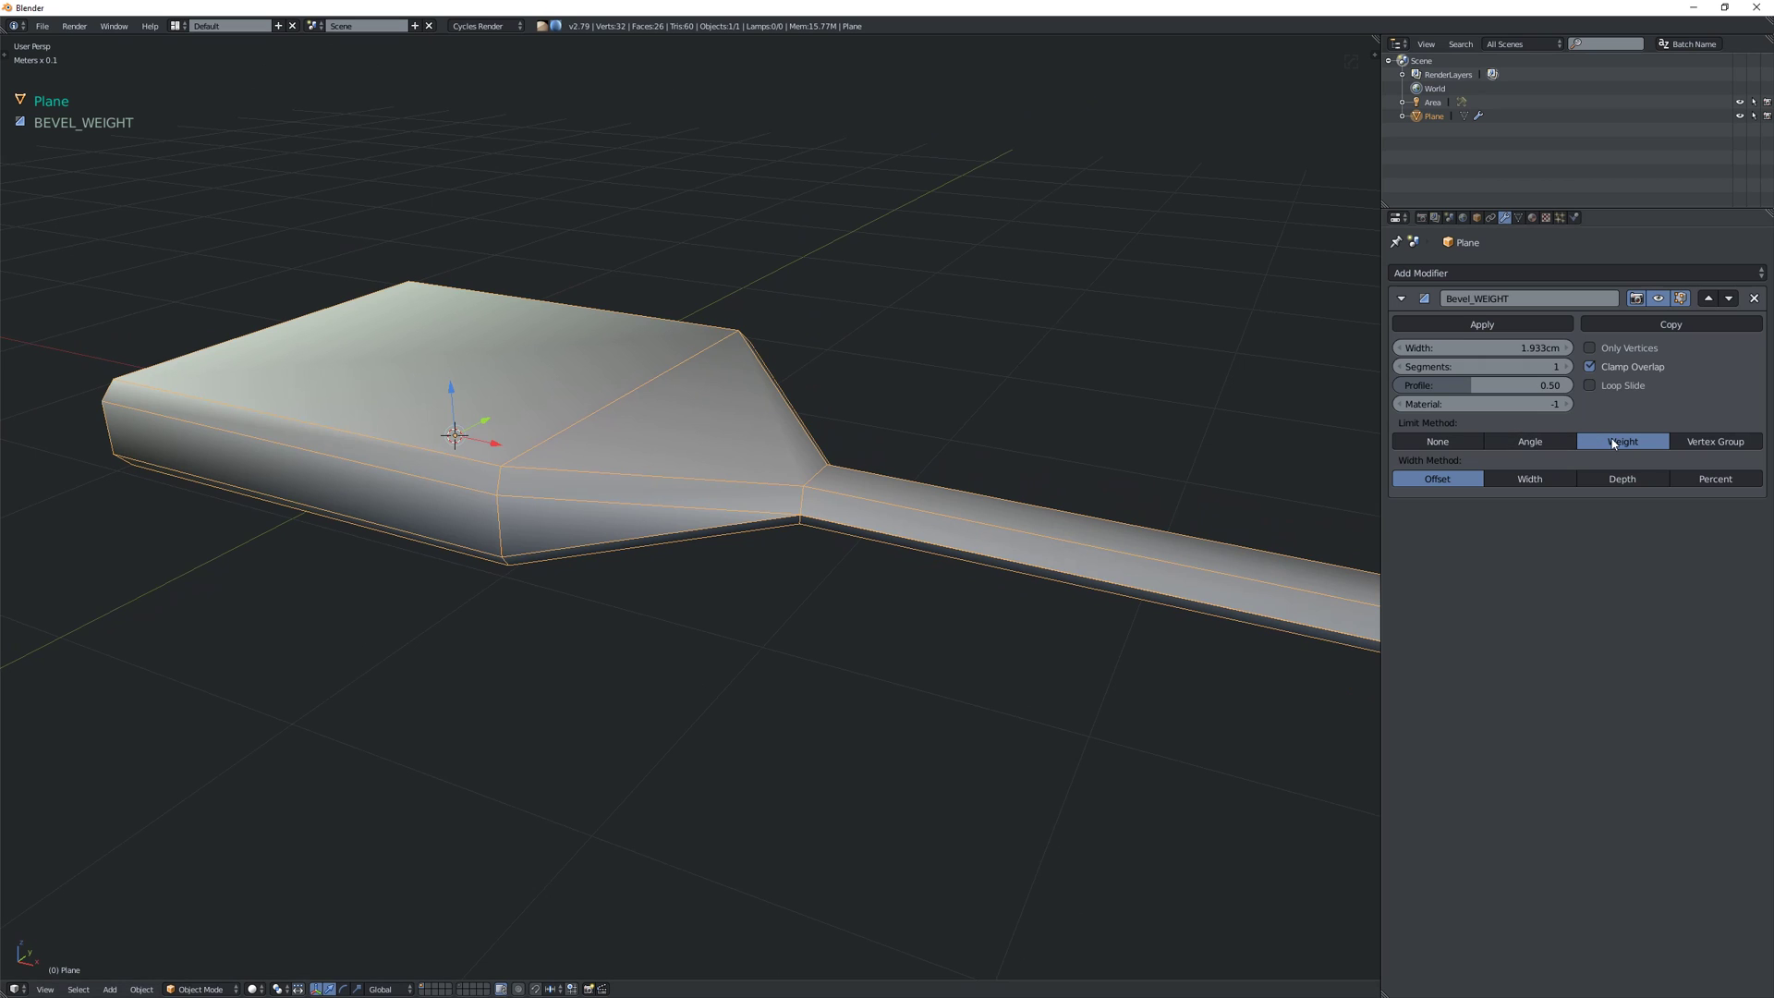
middle_click_drag(862, 512, 349, 388)
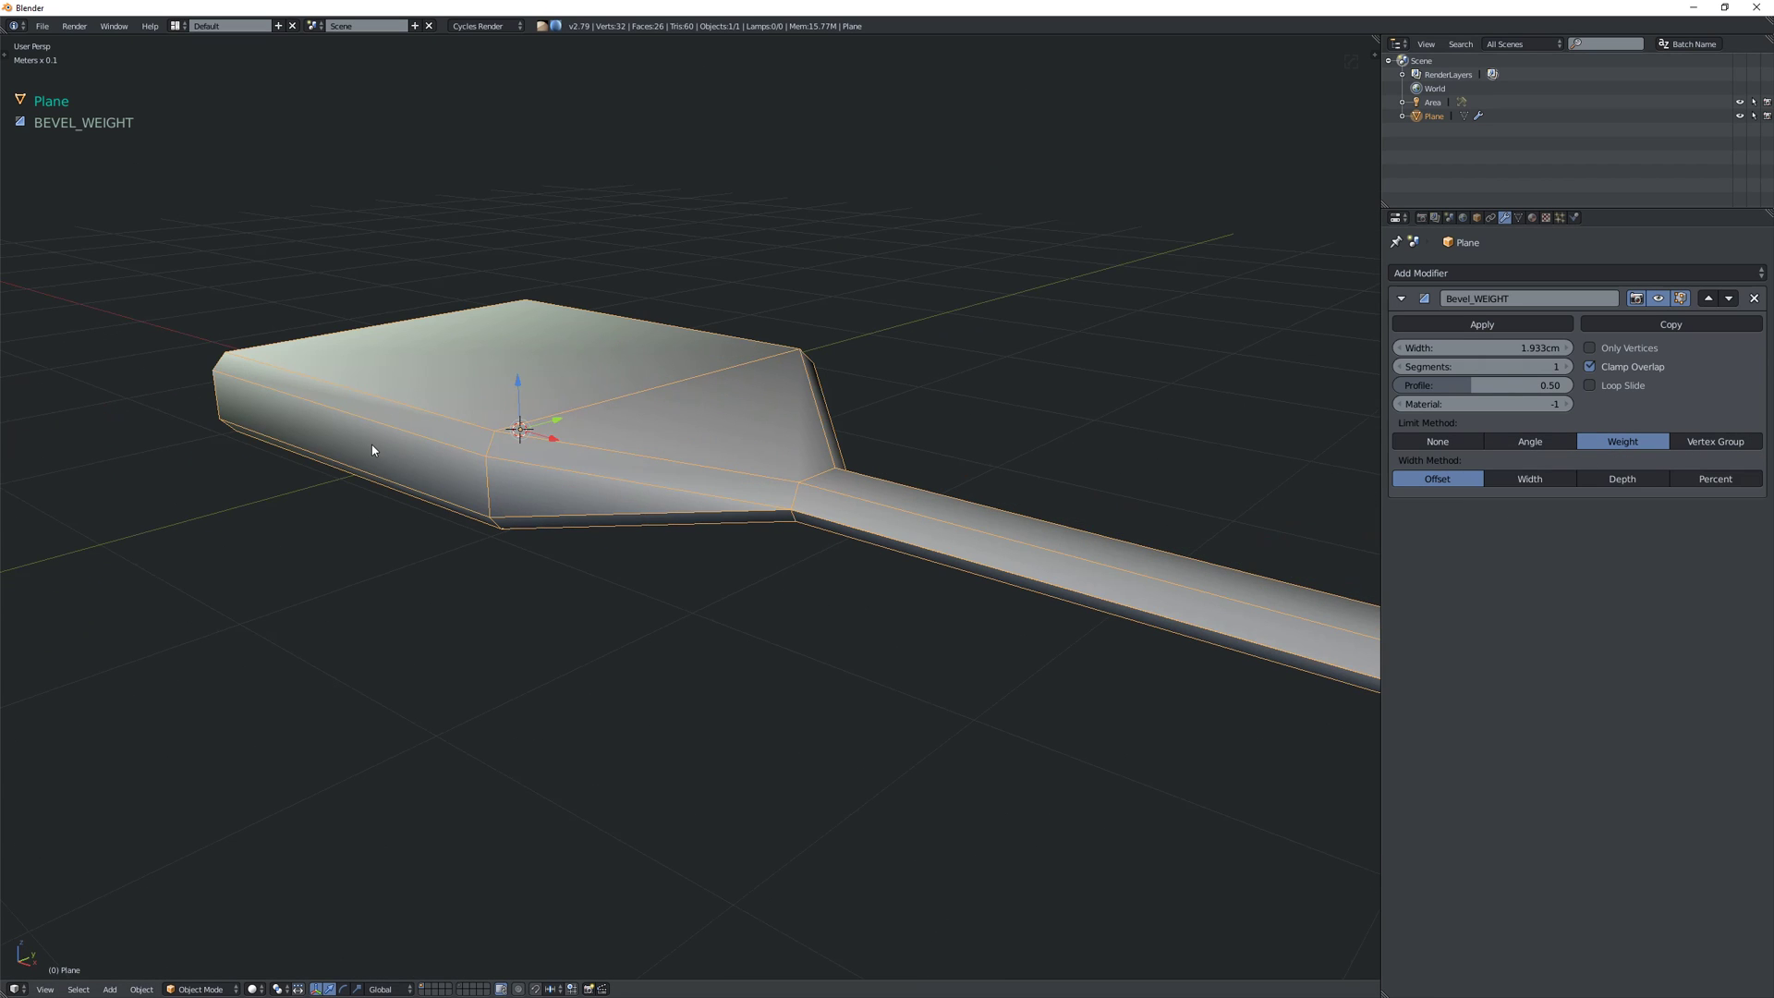
middle_click_drag(622, 459, 807, 463)
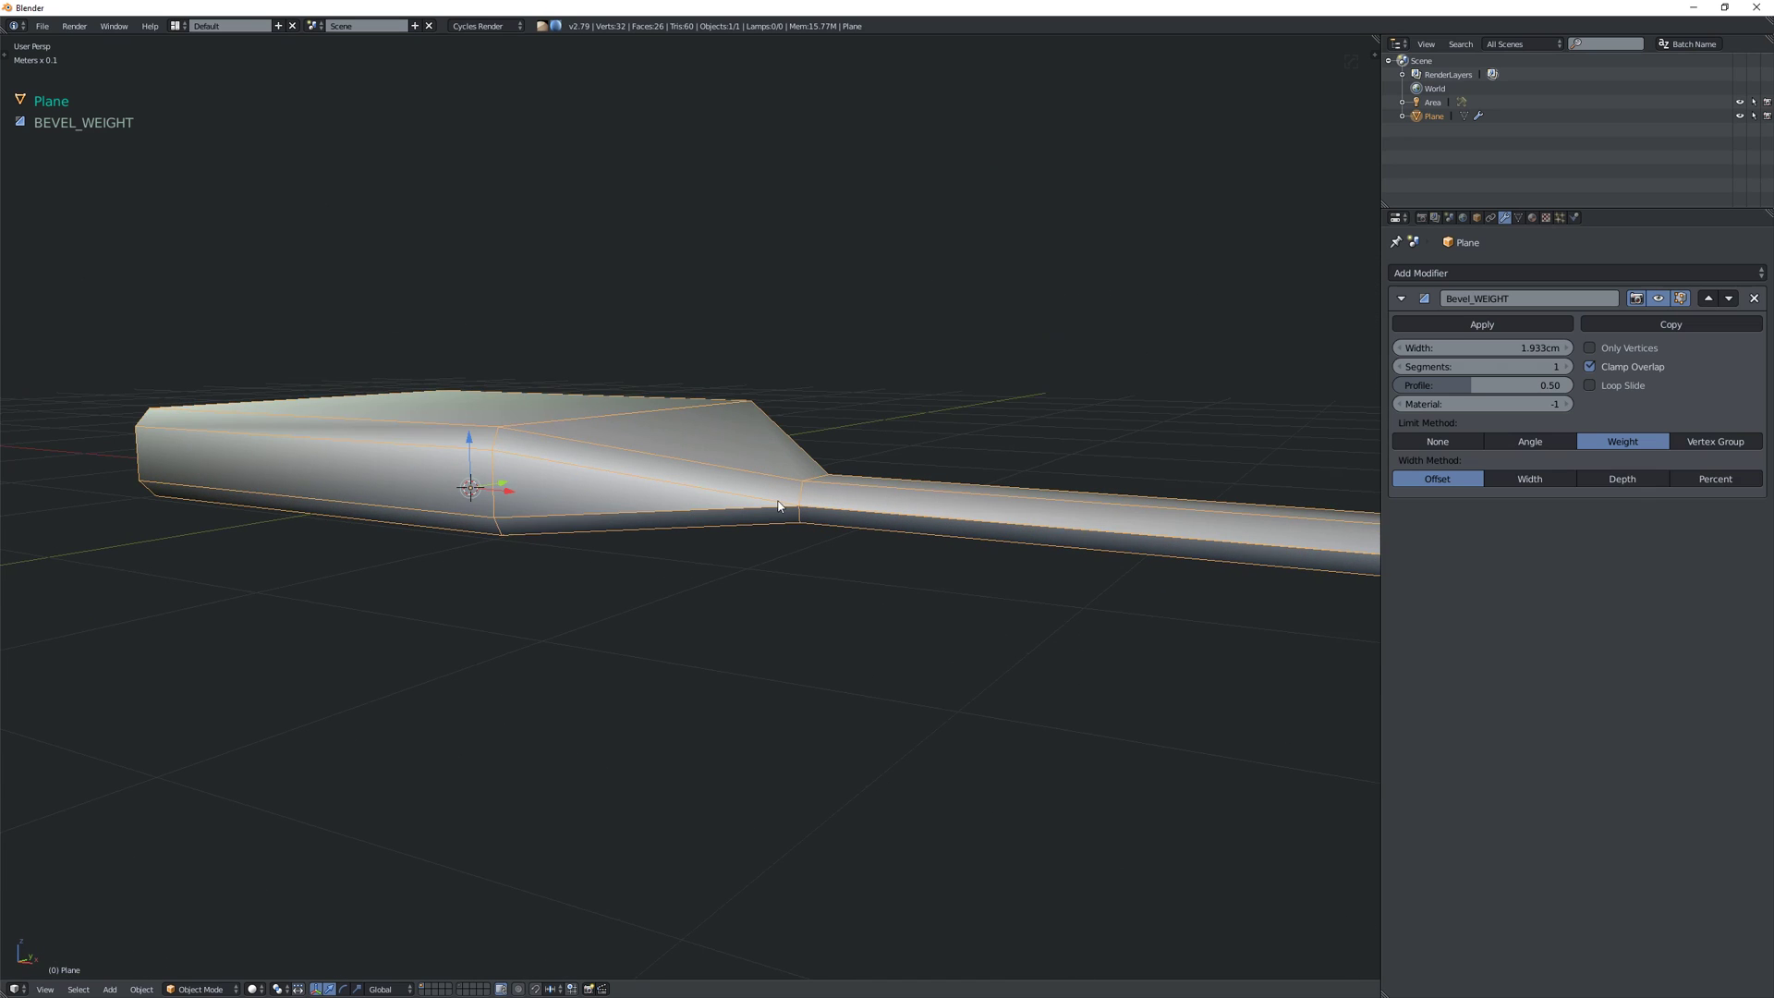
middle_click_drag(1020, 532, 1267, 534)
middle_click_drag(822, 526, 811, 563)
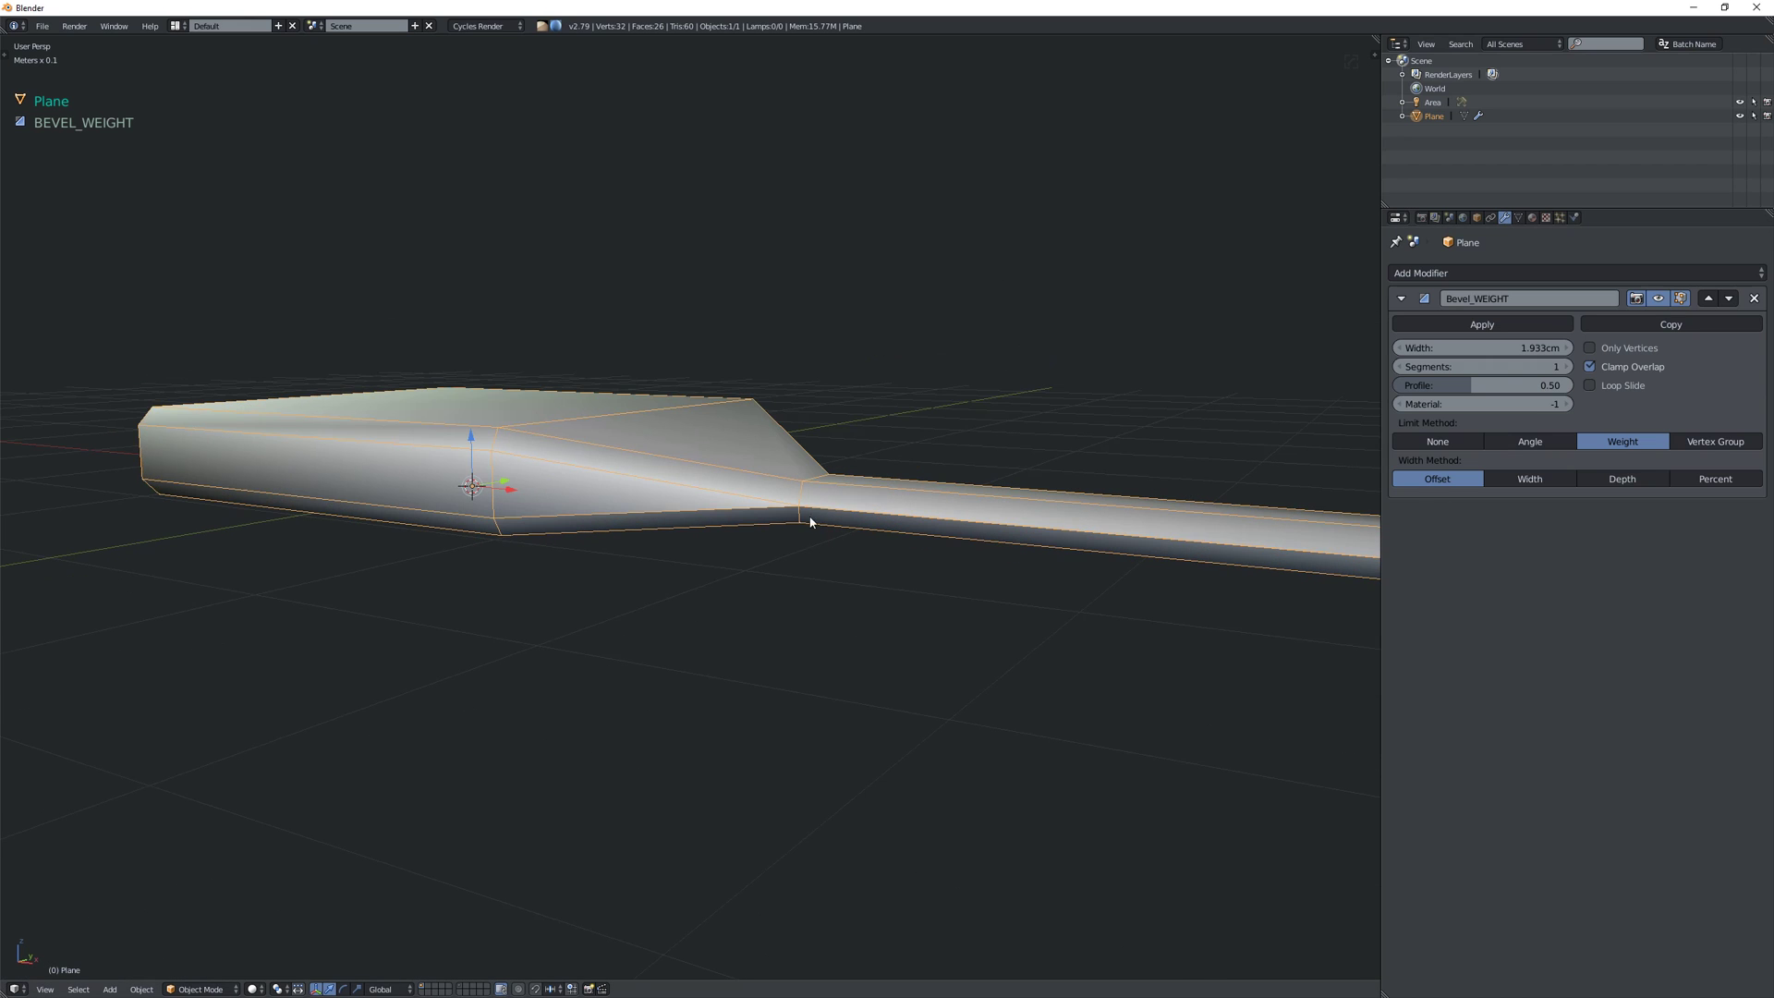
middle_click_drag(944, 480, 1219, 518)
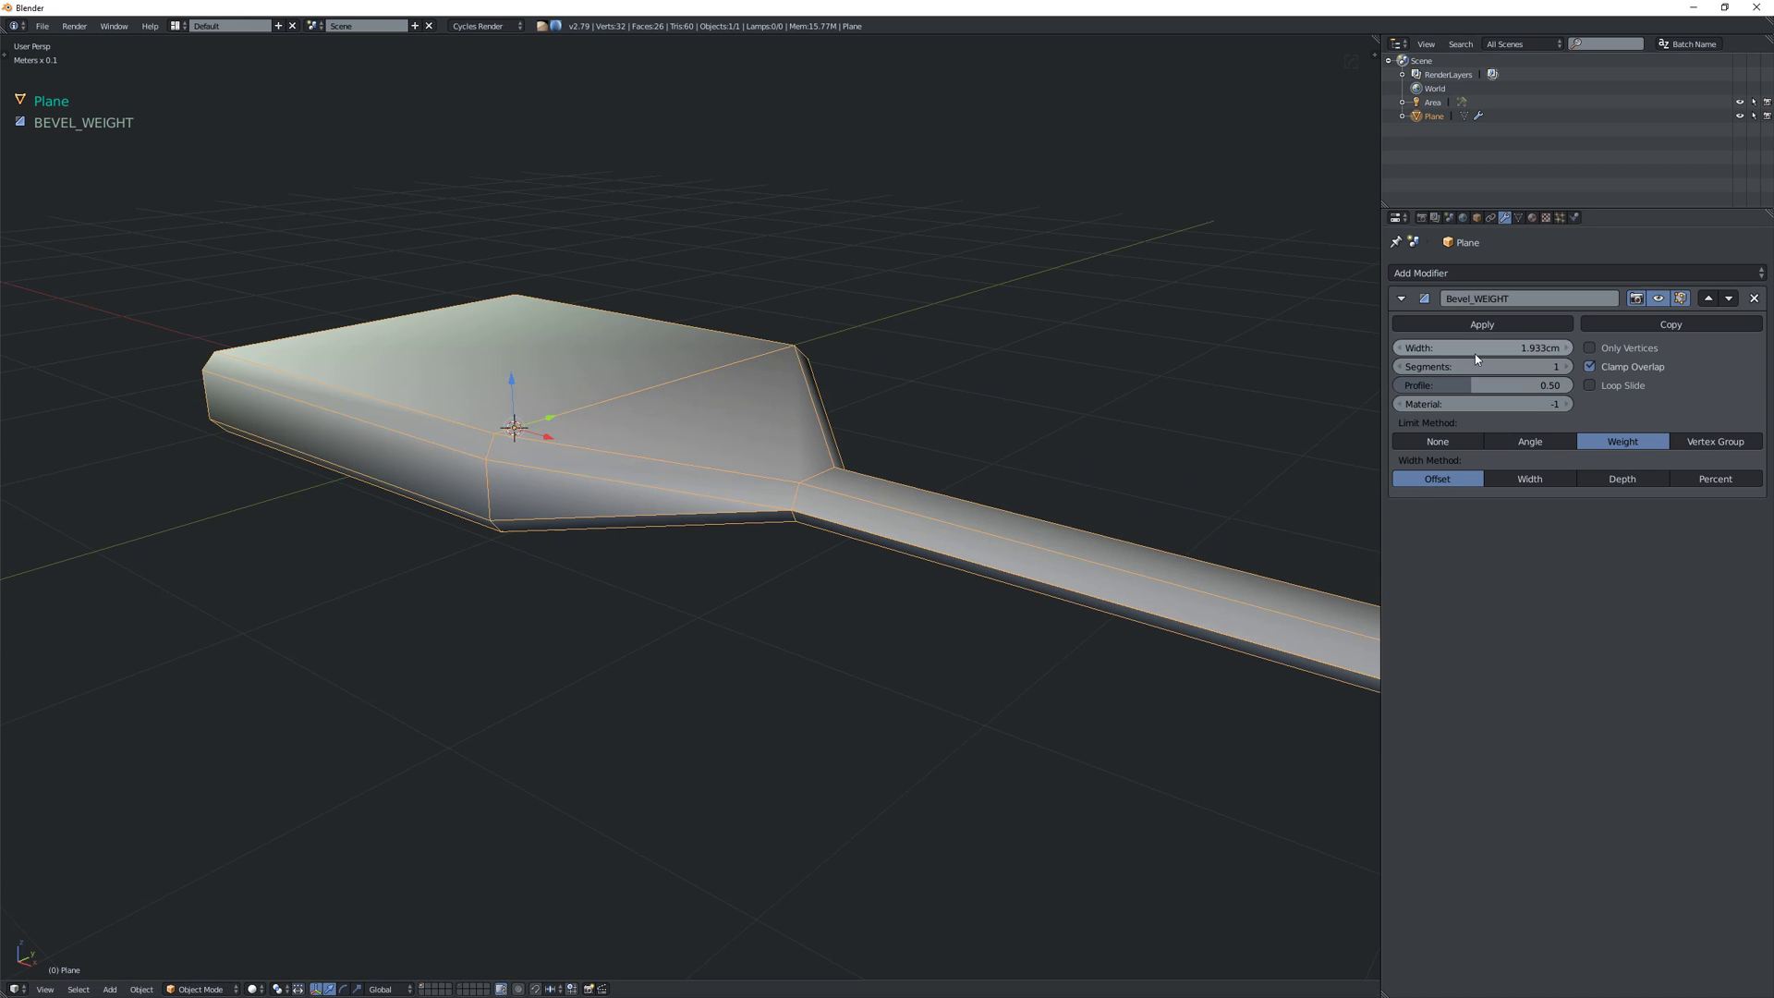
- Try a bevel width of 23.73 cm, followed by a small width of 4.333 mm, checking the neck each time
mouse_move(1534, 349)
left_mouse_down()
mouse_move(1486, 348)
mouse_move(1571, 349)
mouse_move(1550, 349)
left_mouse_up()
middle_click_drag(879, 470, 881, 478)
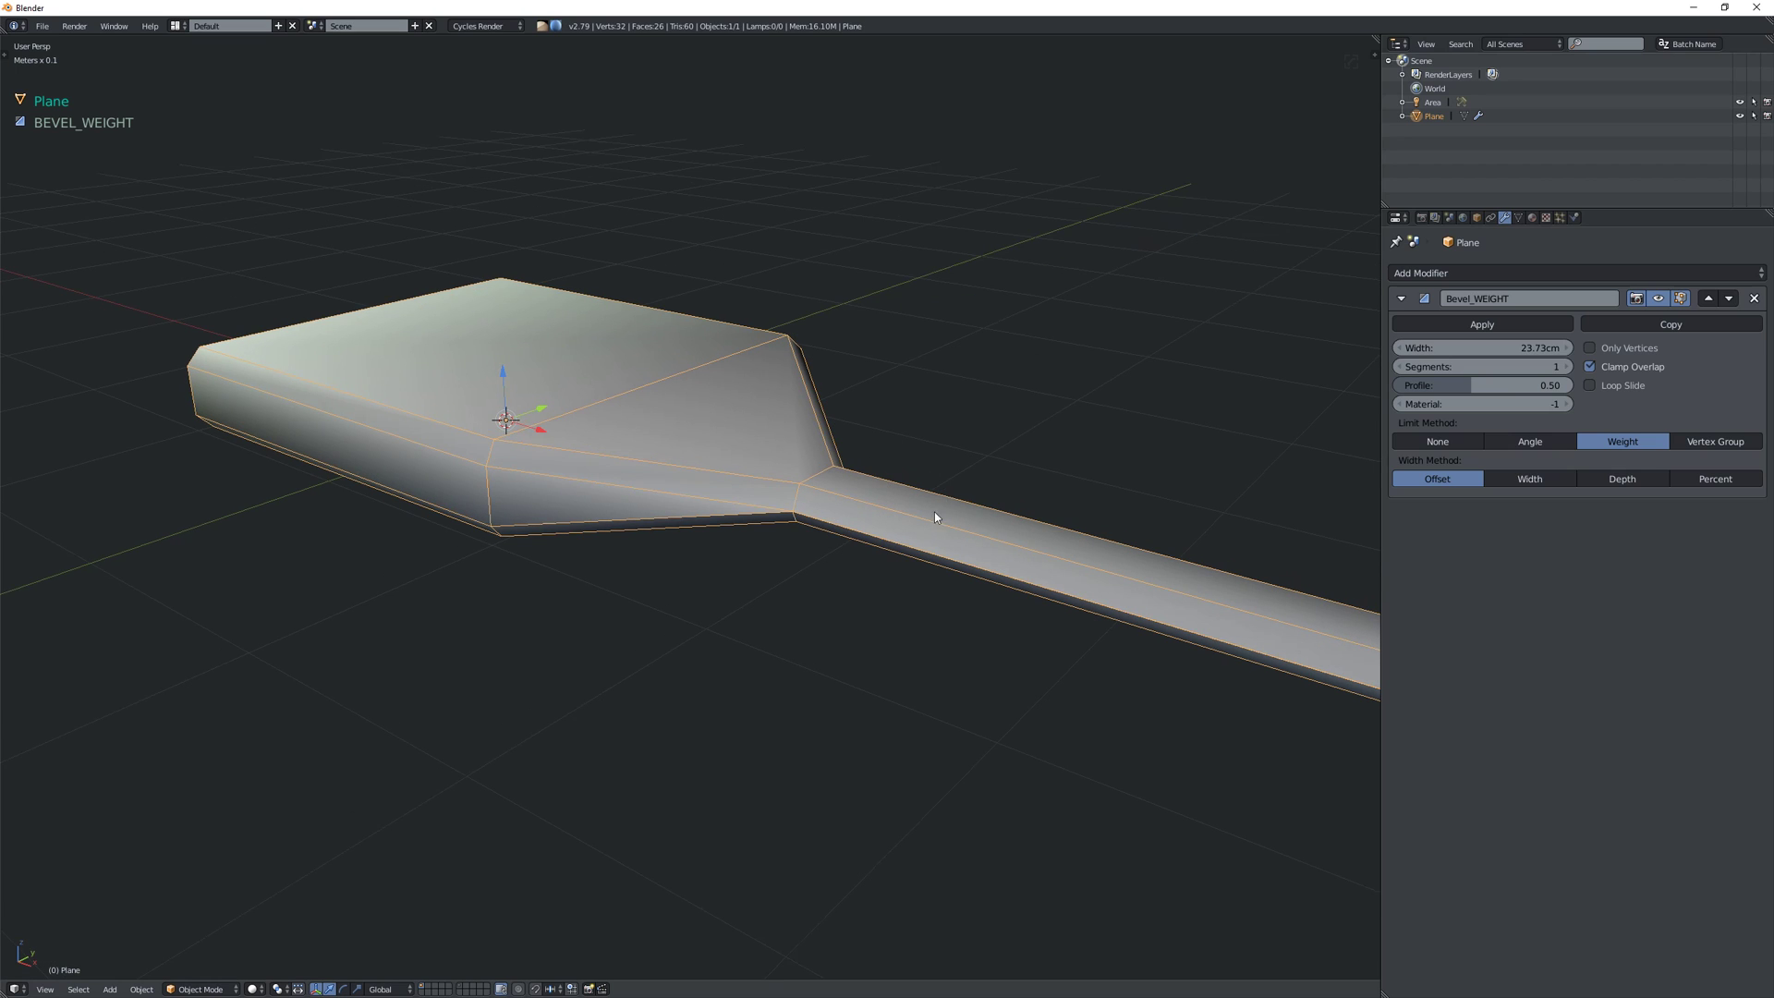
middle_click_drag(934, 519, 1061, 470)
mouse_move(1537, 349)
left_mouse_down()
mouse_move(1460, 352)
mouse_move(1538, 351)
left_mouse_up()
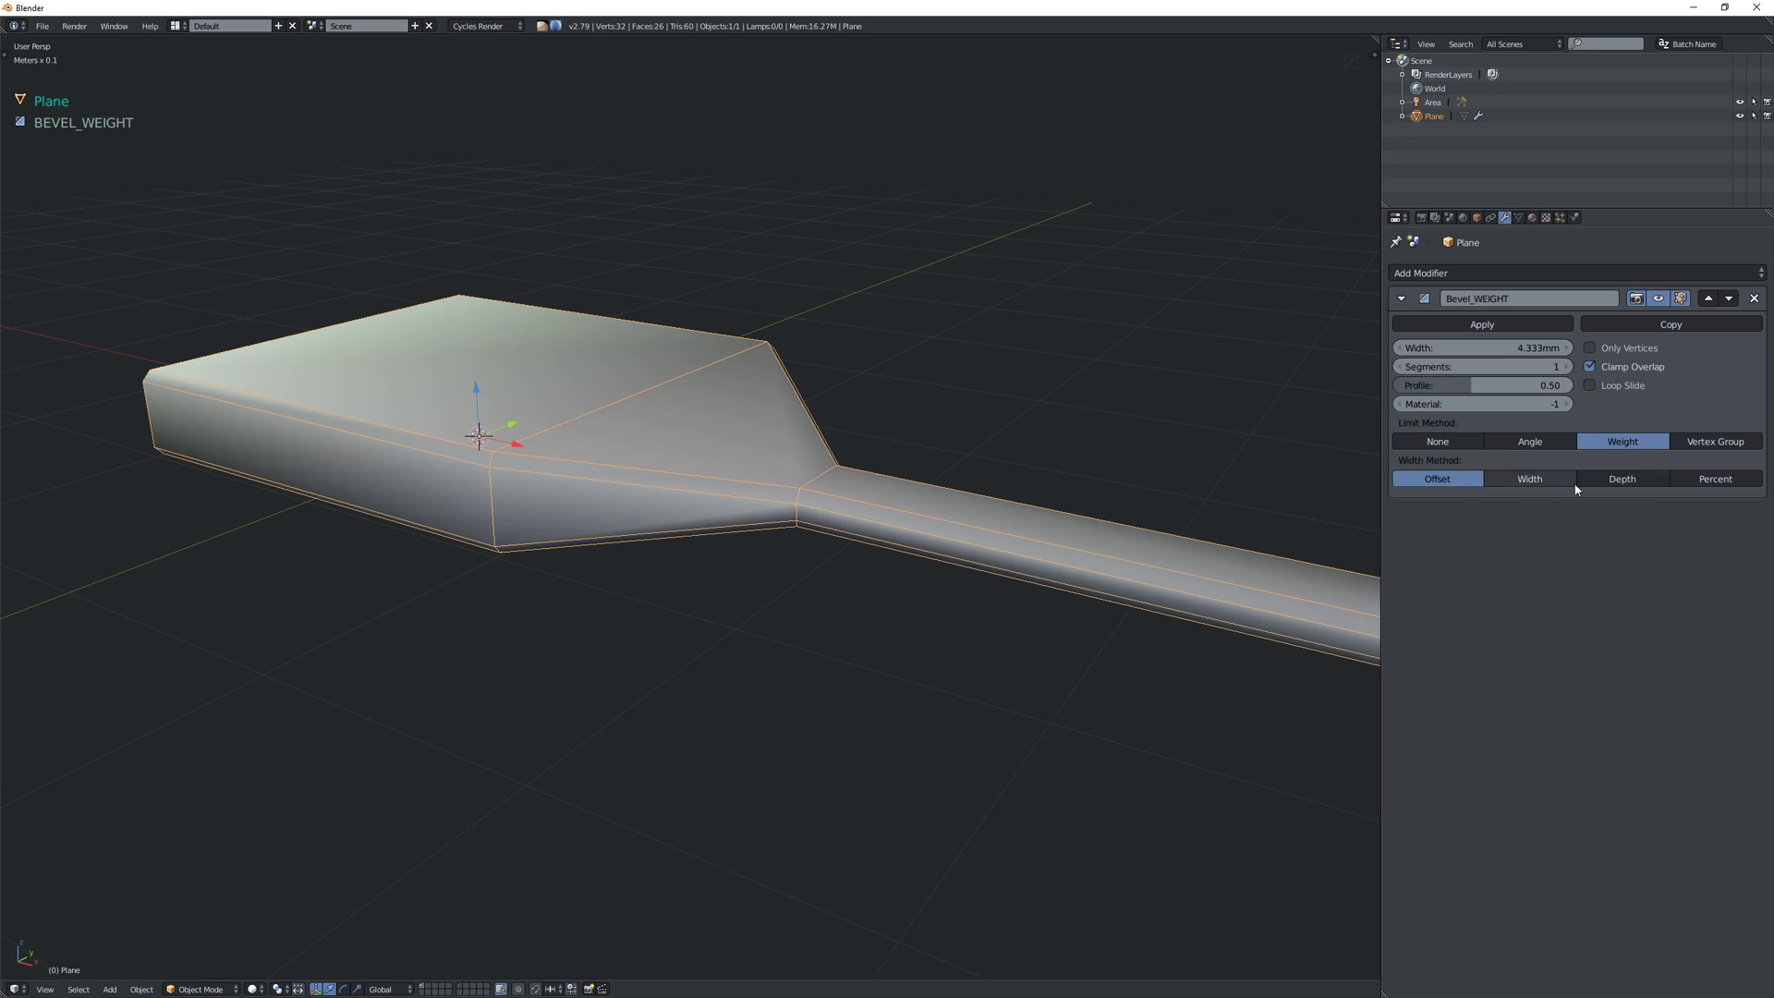
- Switch the bevel's width method to Percent and try widths of 1.46 m and 46.73 cm
left_click(1697, 481)
middle_click_drag(812, 468, 803, 481)
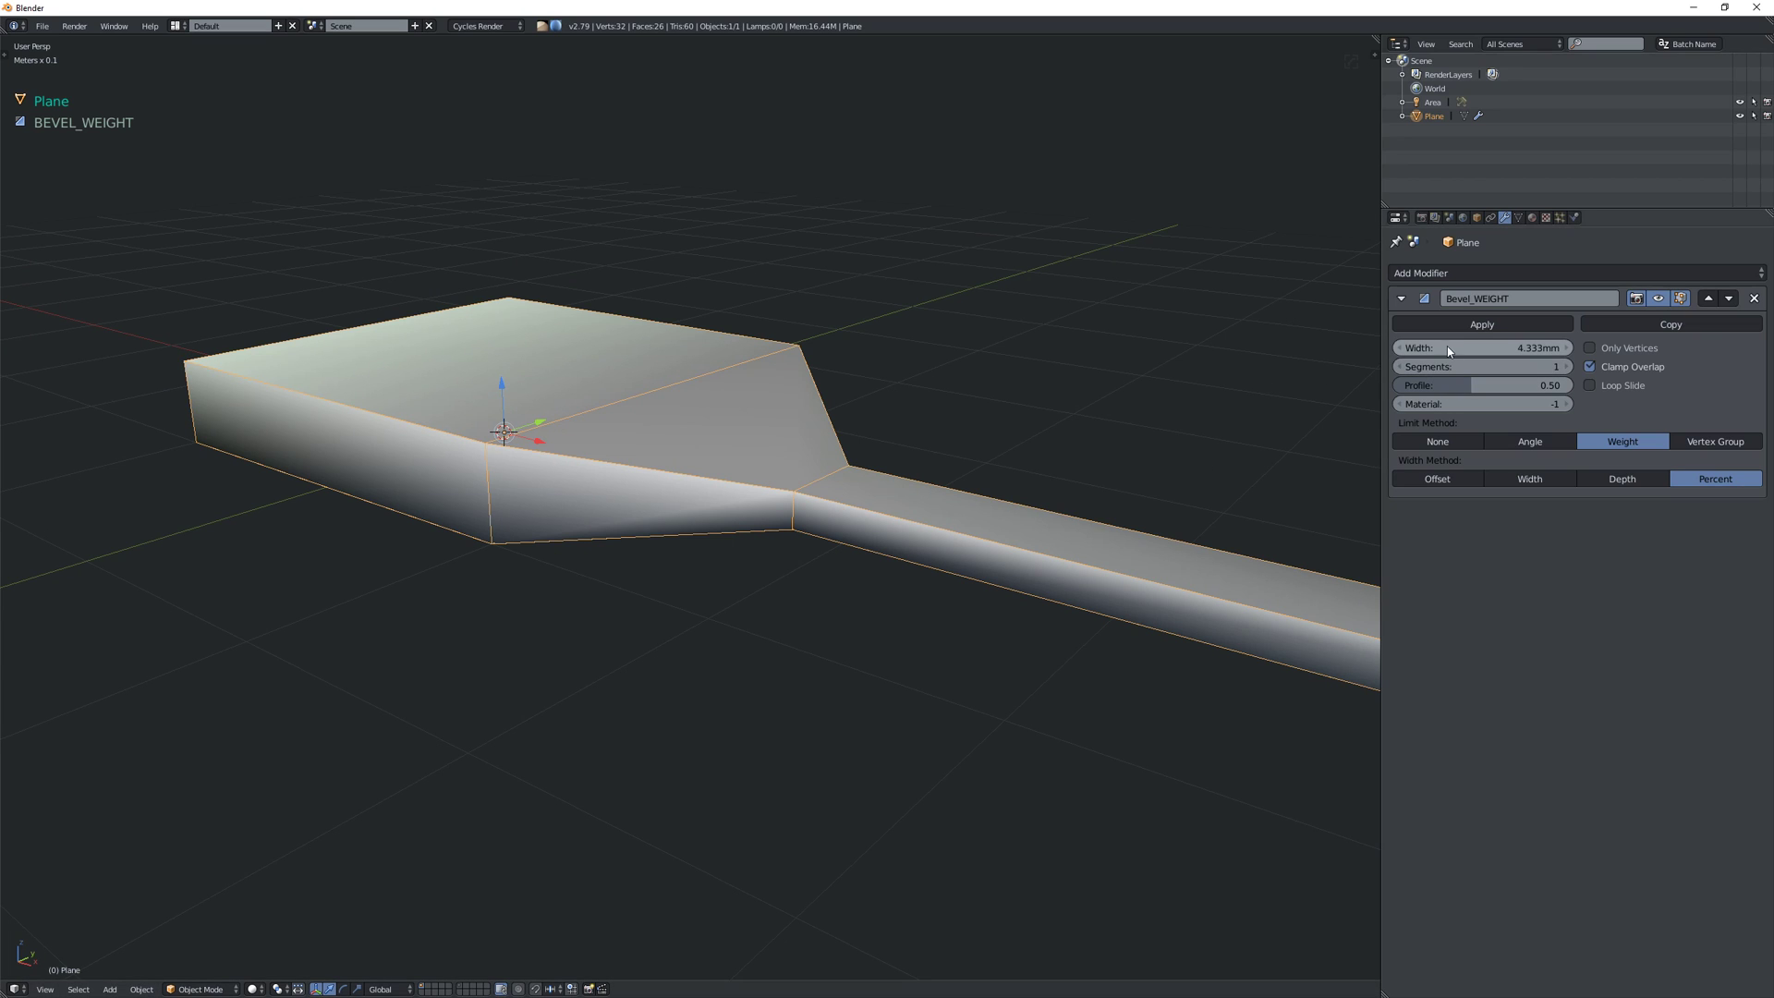
left_click_drag(1448, 351, 1534, 351)
left_click_drag(1406, 354, 1479, 345)
middle_click_drag(1375, 332, 740, 332)
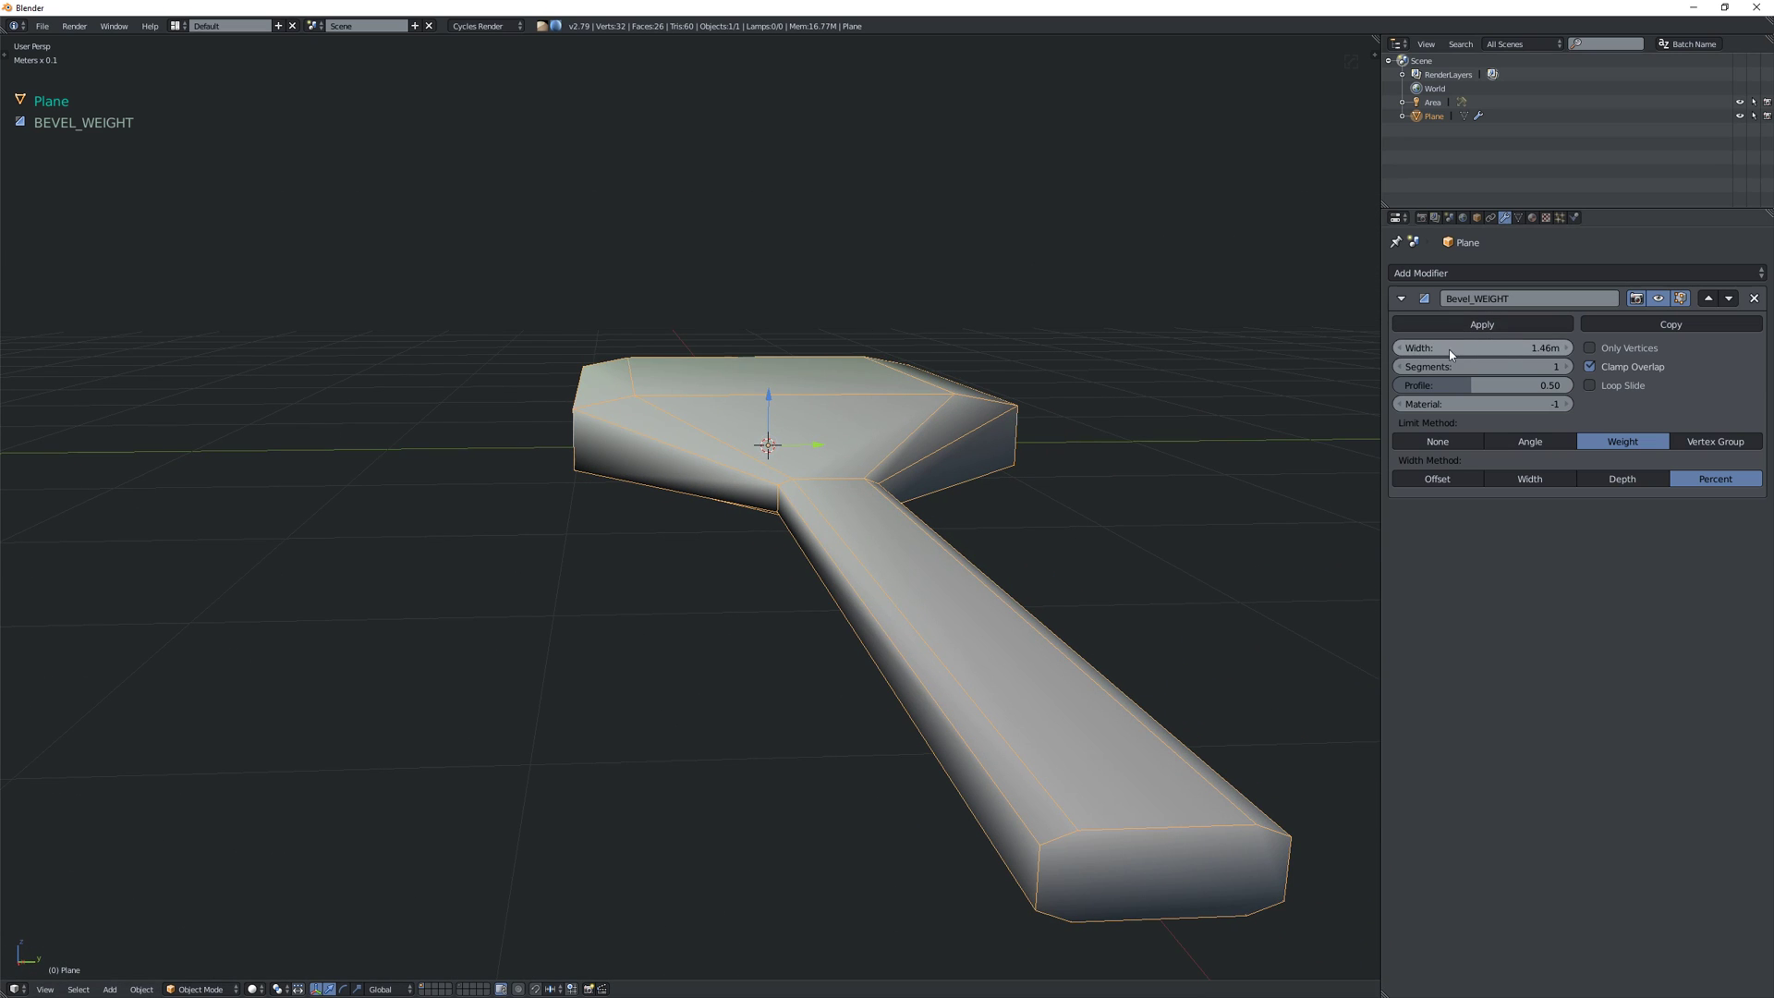
left_click_drag(1481, 352, 1437, 351)
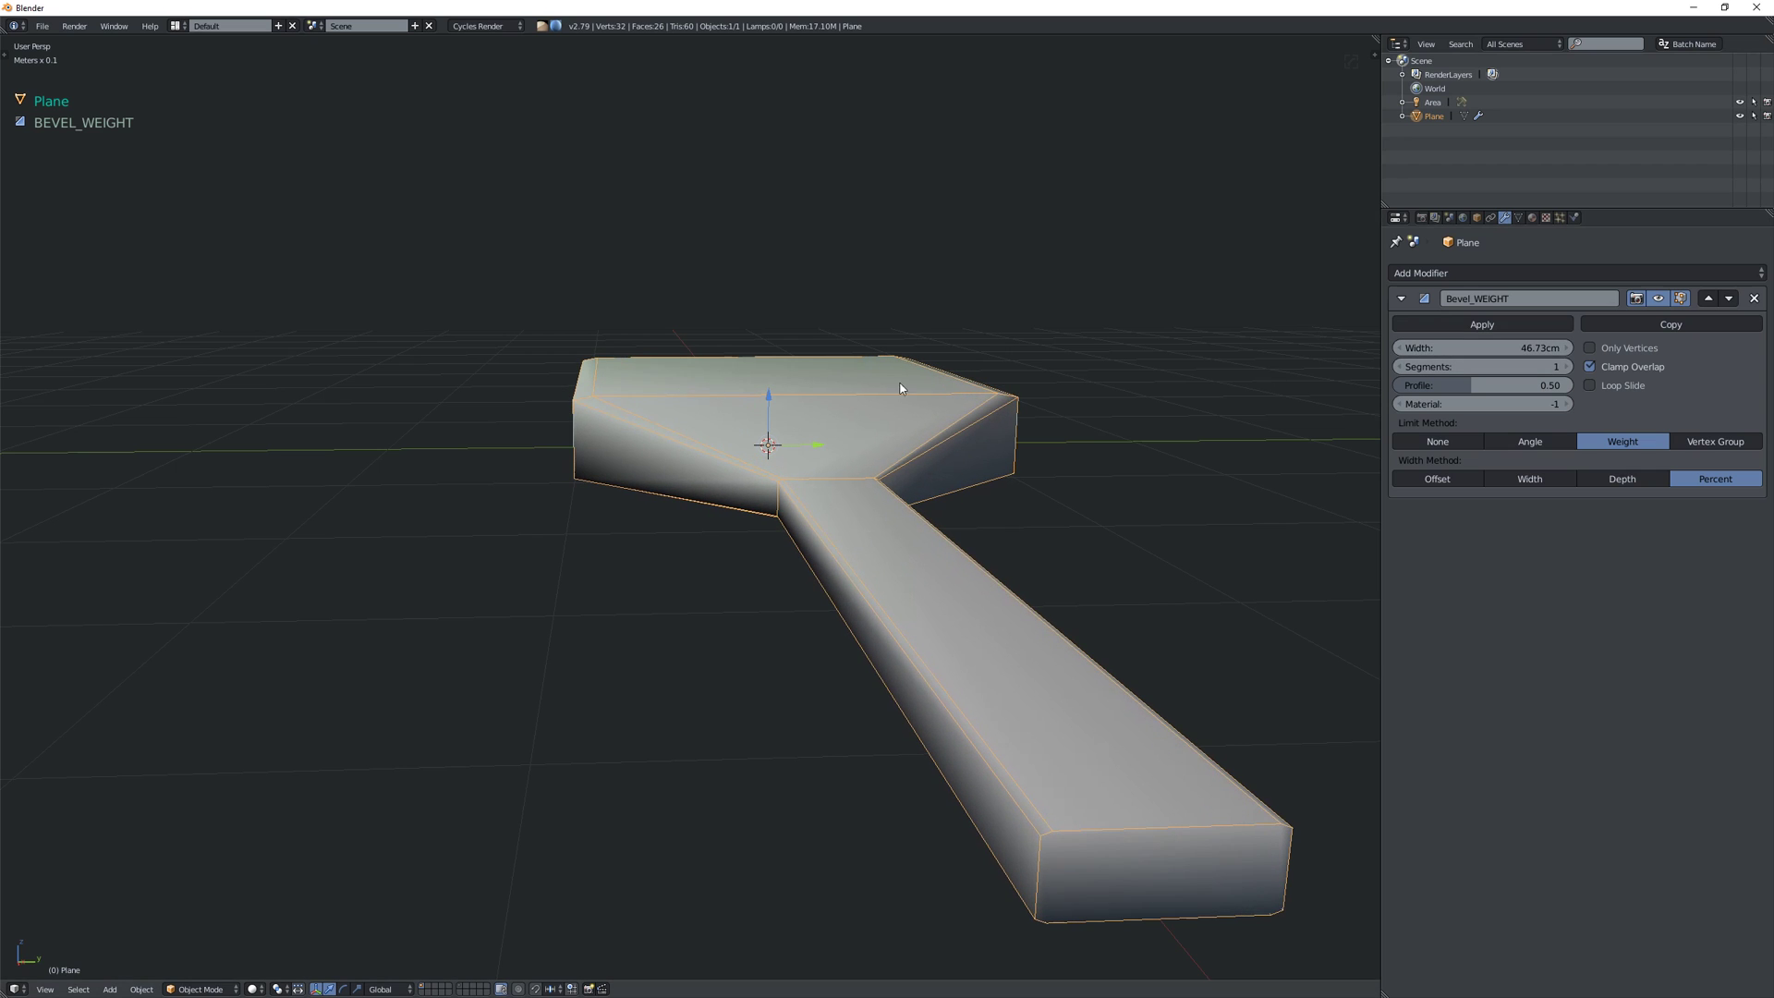
middle_click_drag(669, 380, 546, 386)
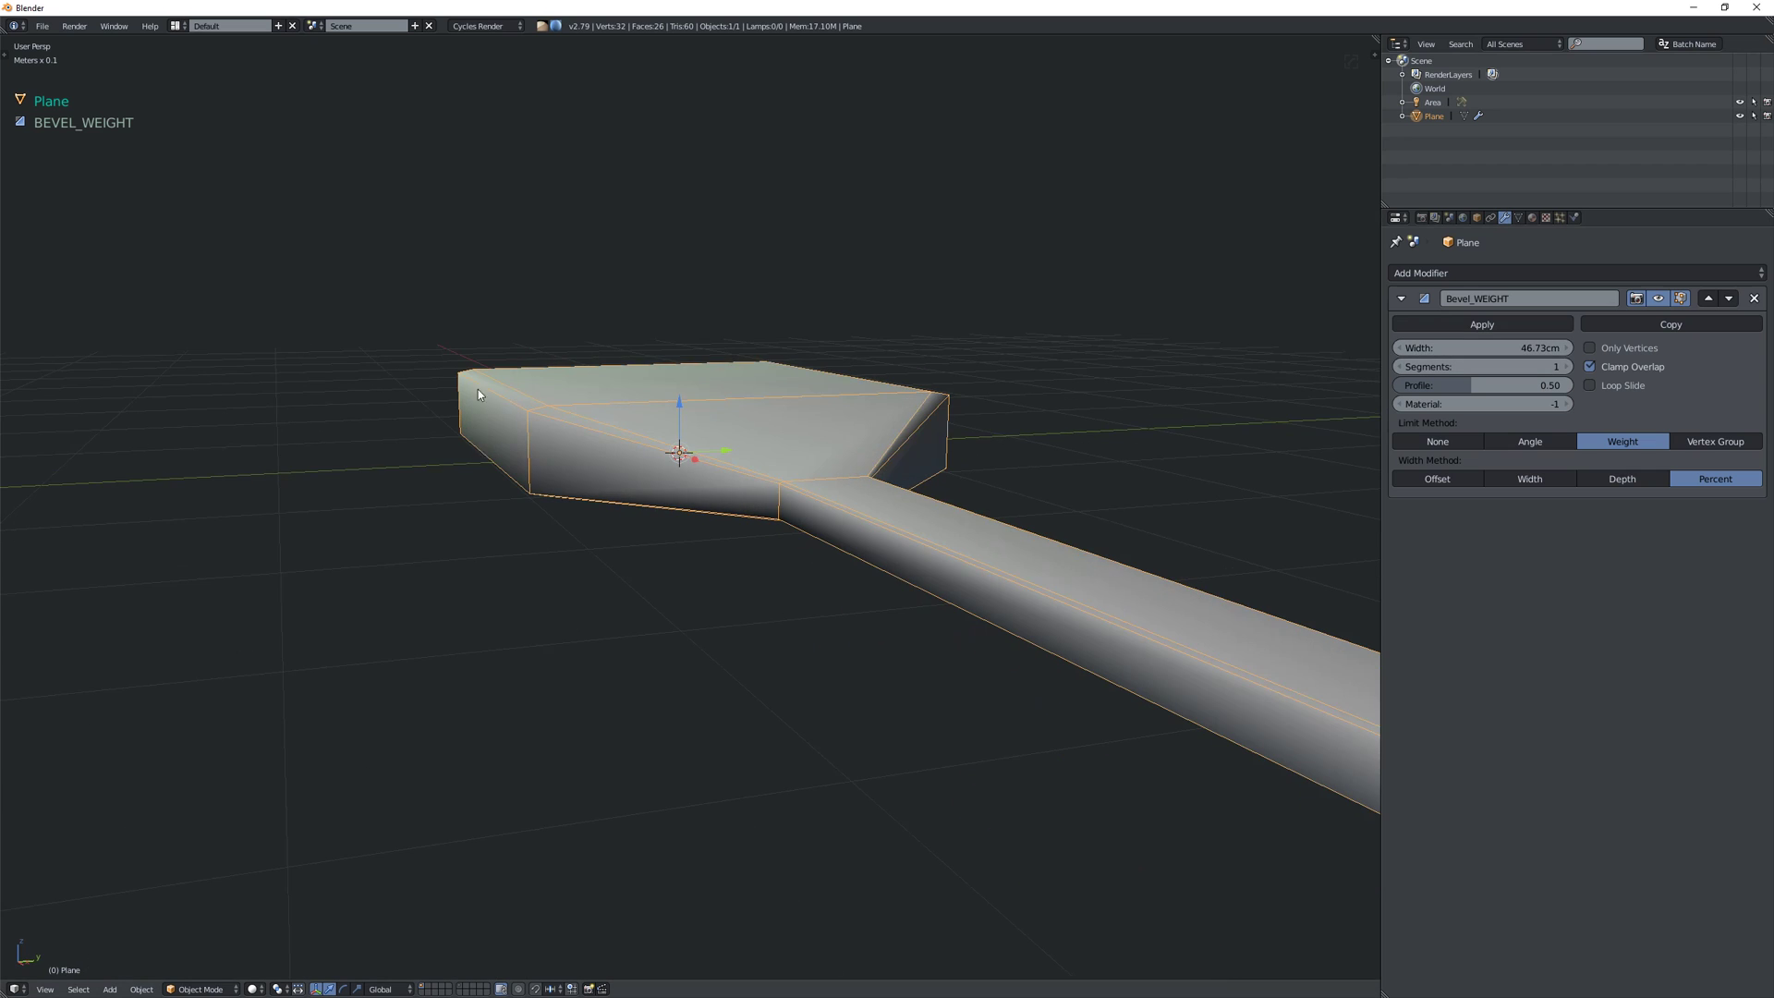
- Try larger percent-based bevel widths, ending at about 1.628 m, while inspecting the head and handle
left_click_drag(1471, 340, 1550, 340)
middle_click_drag(723, 431, 580, 400)
middle_click_drag(1125, 515, 1367, 504)
left_click_drag(1485, 358, 1436, 359)
- Compare the Depth, Width and Offset methods with the bevel width at 2.126 m, return to Percent and inspect the head
left_click(1627, 482)
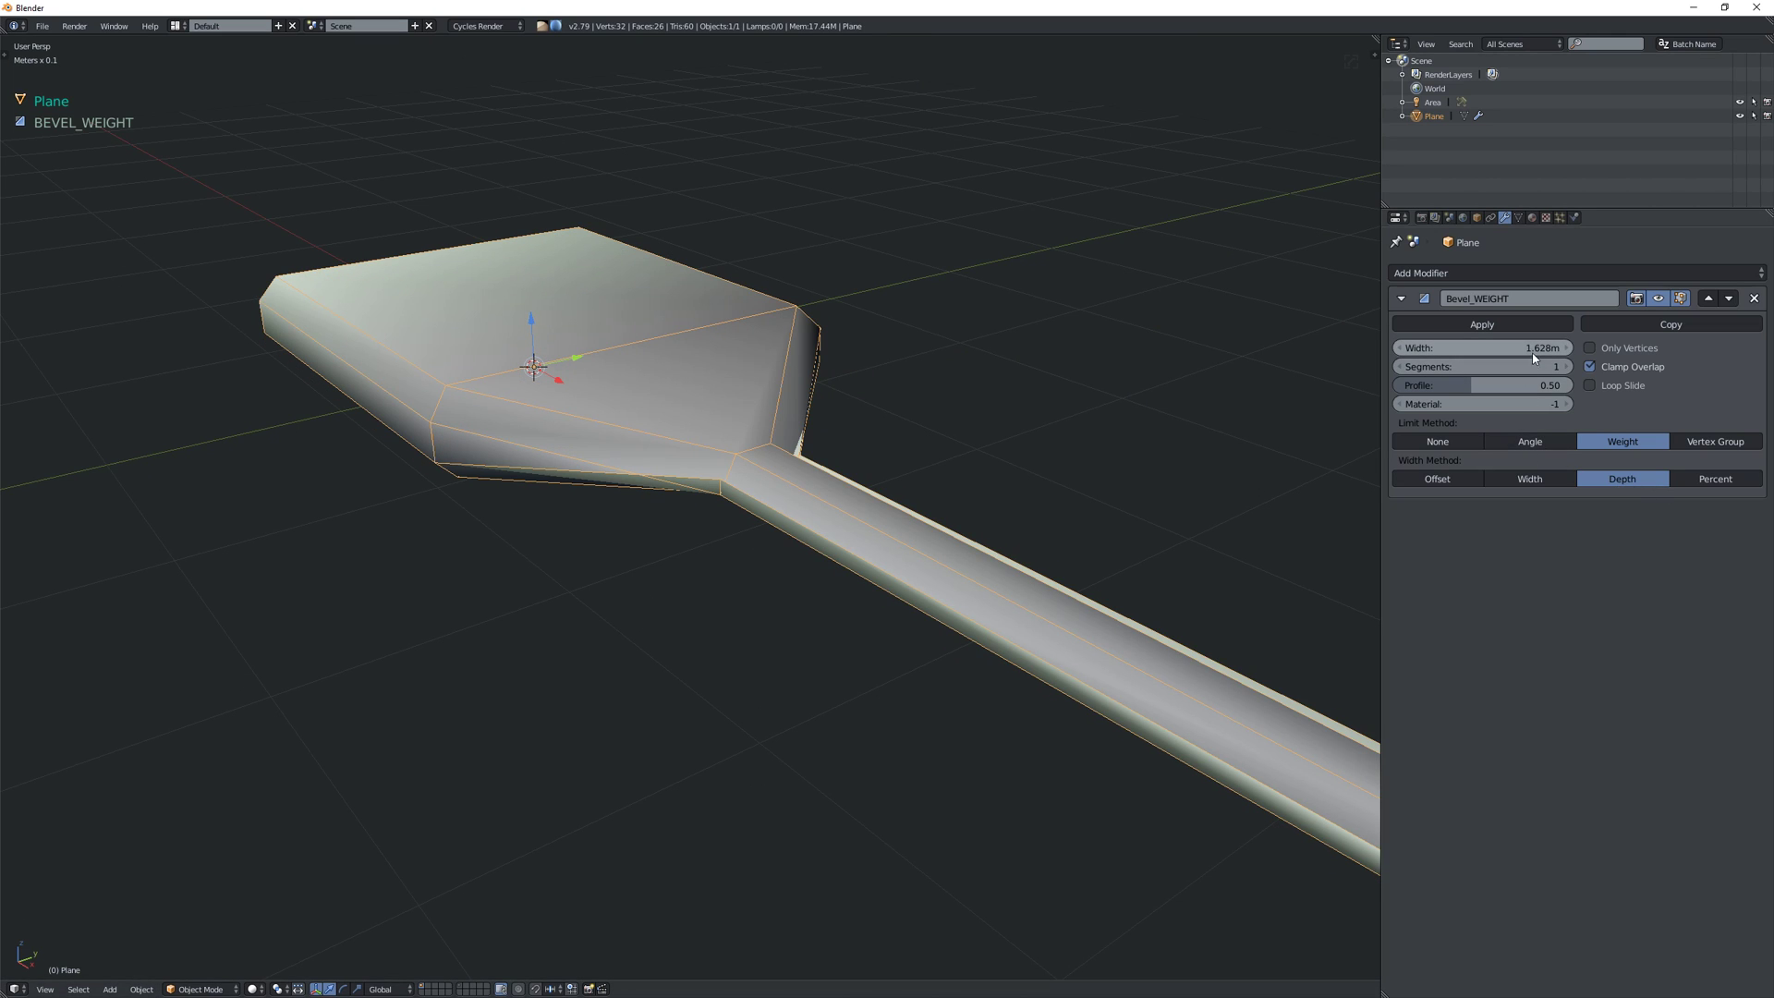
left_click_drag(1485, 350, 1571, 348)
left_click(1529, 483)
left_click(1437, 479)
left_click(1706, 482)
middle_click_drag(1216, 349, 863, 336)
middle_click_drag(556, 355, 529, 341)
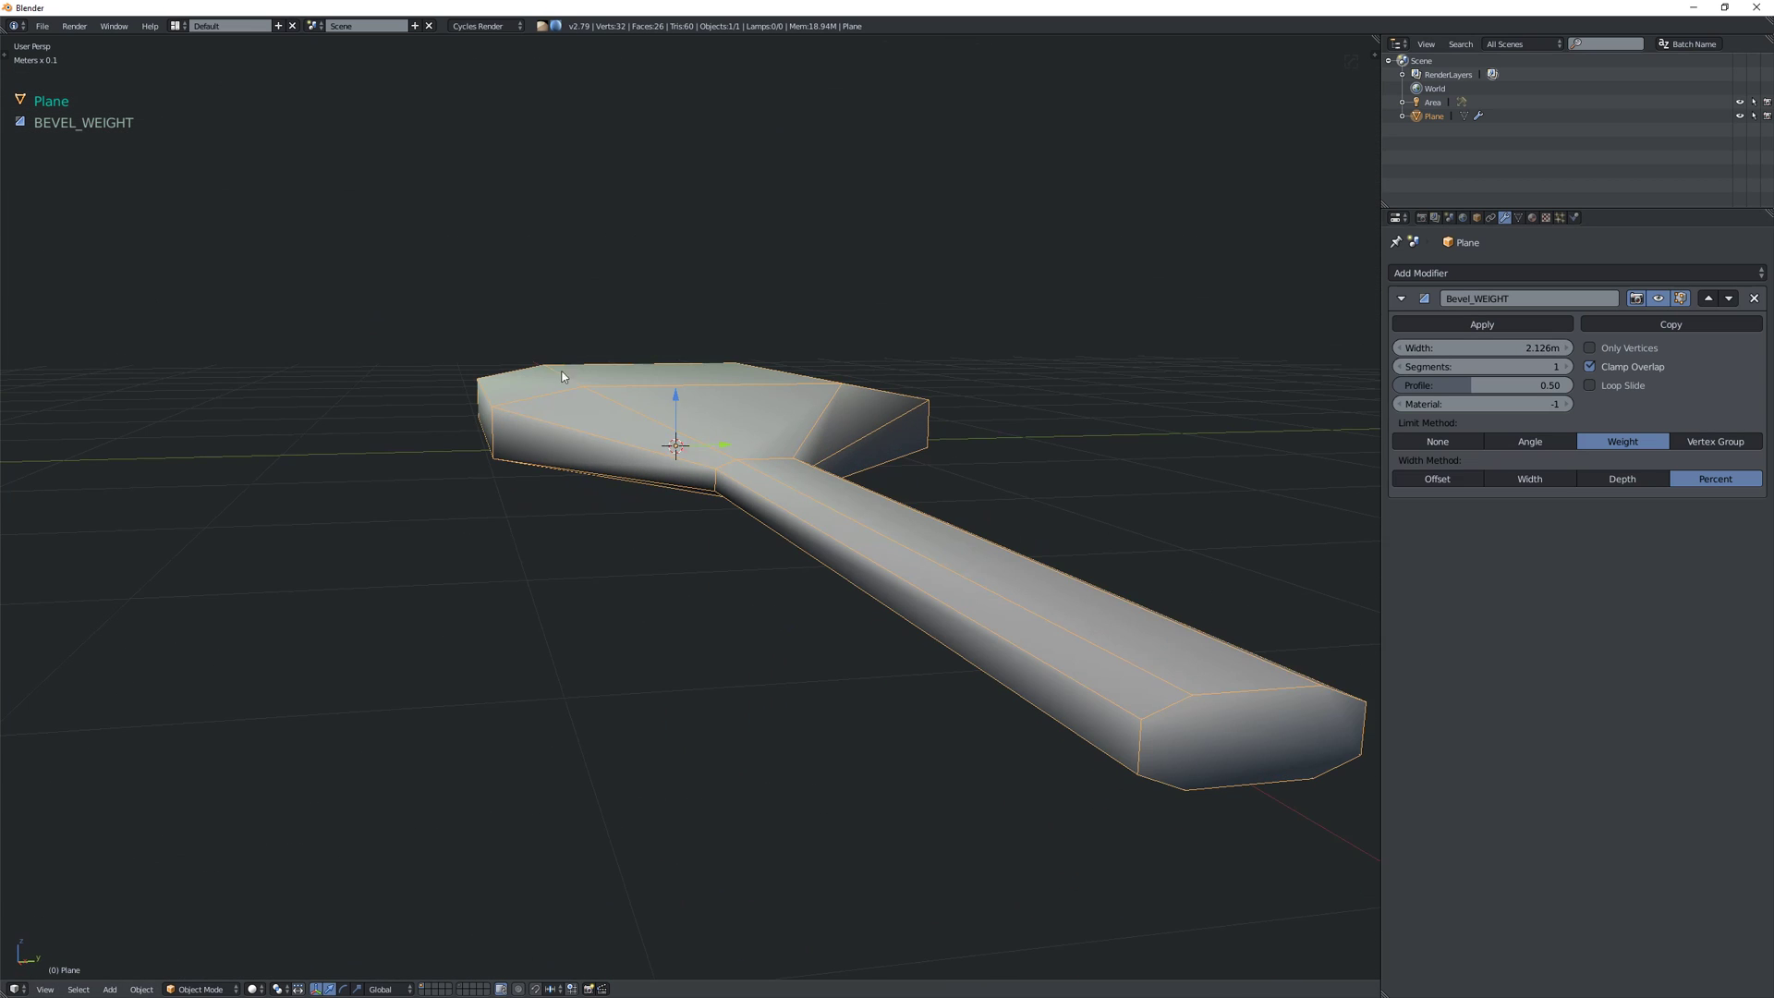
middle_click_drag(602, 391, 619, 398)
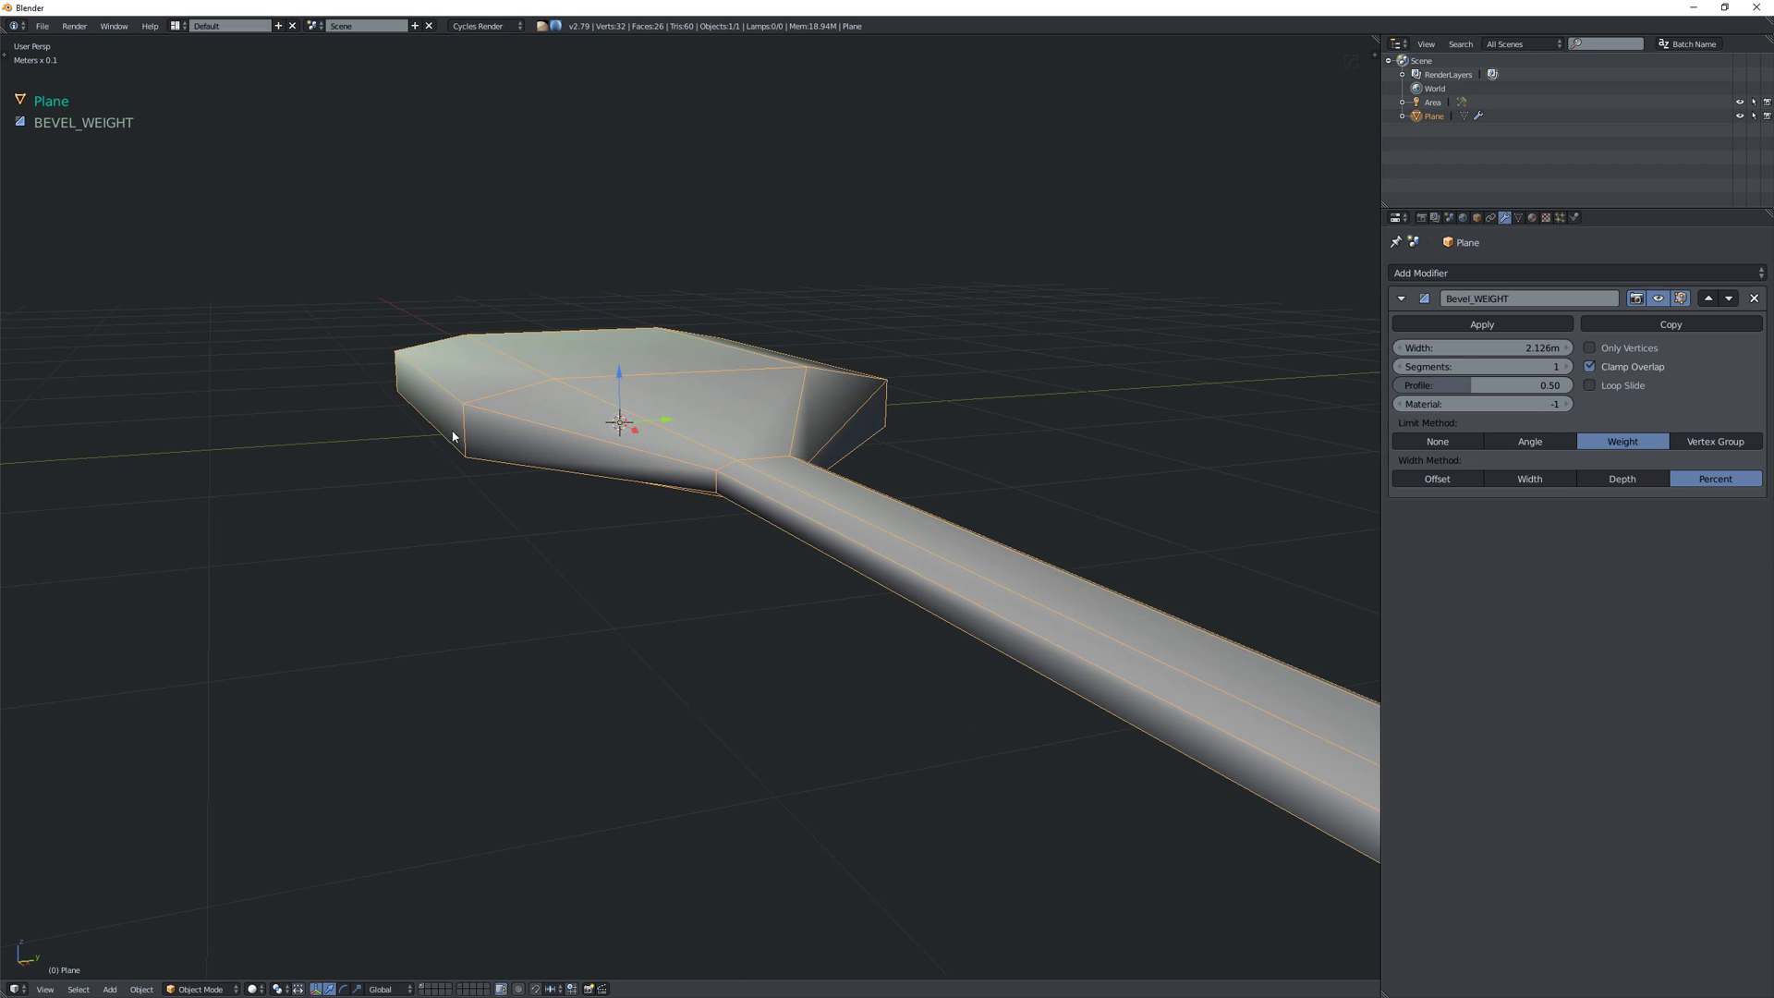
middle_click_drag(450, 447, 836, 482)
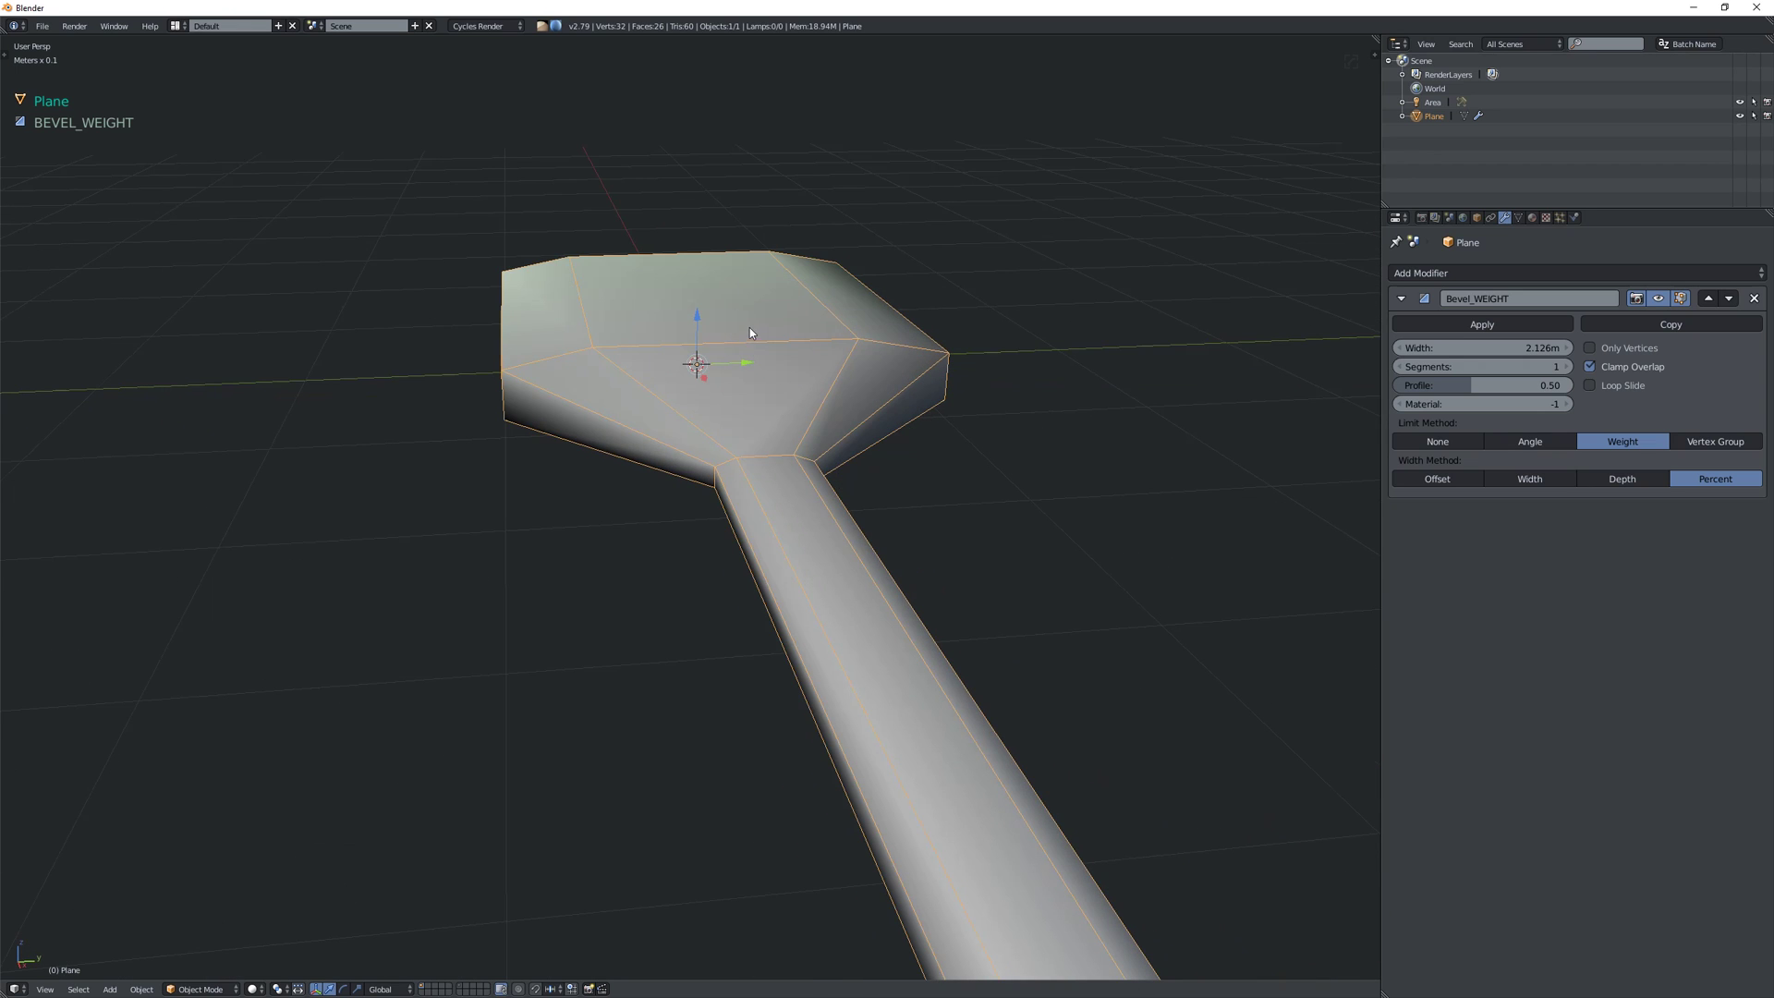
- Try a single centered lengthwise loop cut through the head and handle, and undo it
key("Tab")
left_click(763, 414)
key("ctrl+r")
left_click(724, 348)
right_click(724, 349)
middle_click_drag(724, 348, 619, 398)
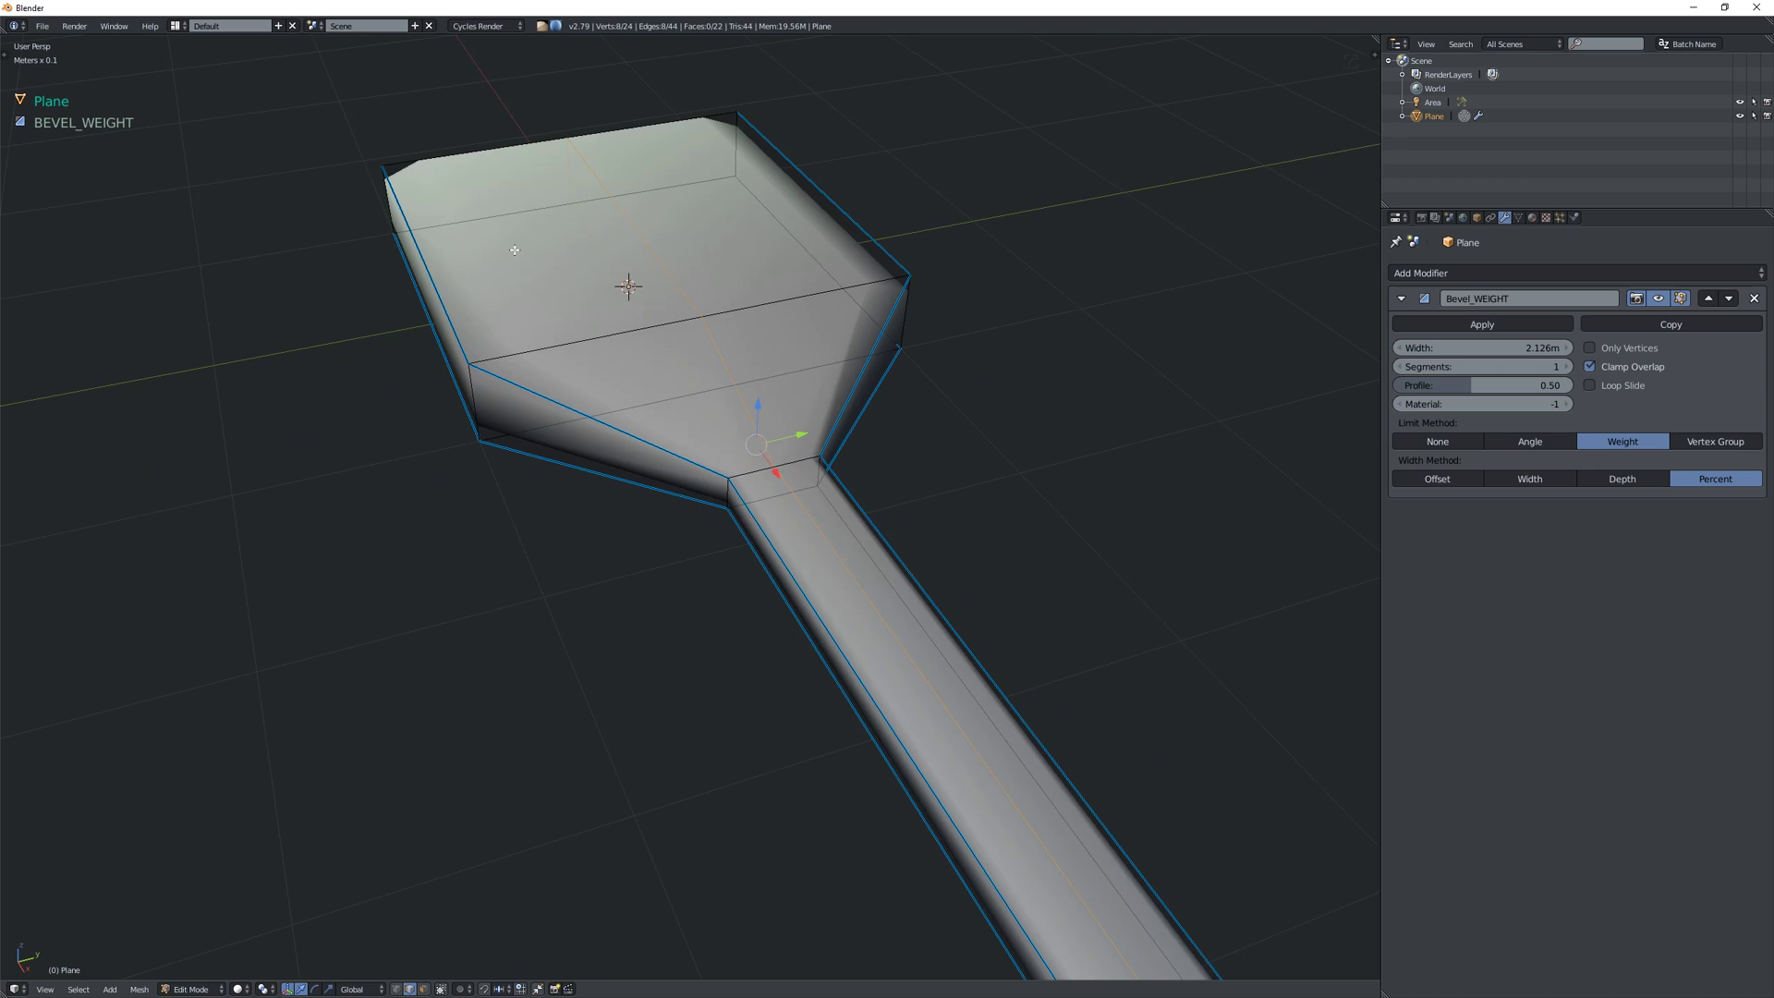
middle_click_drag(514, 248, 452, 394)
middle_click_drag(619, 275, 716, 336)
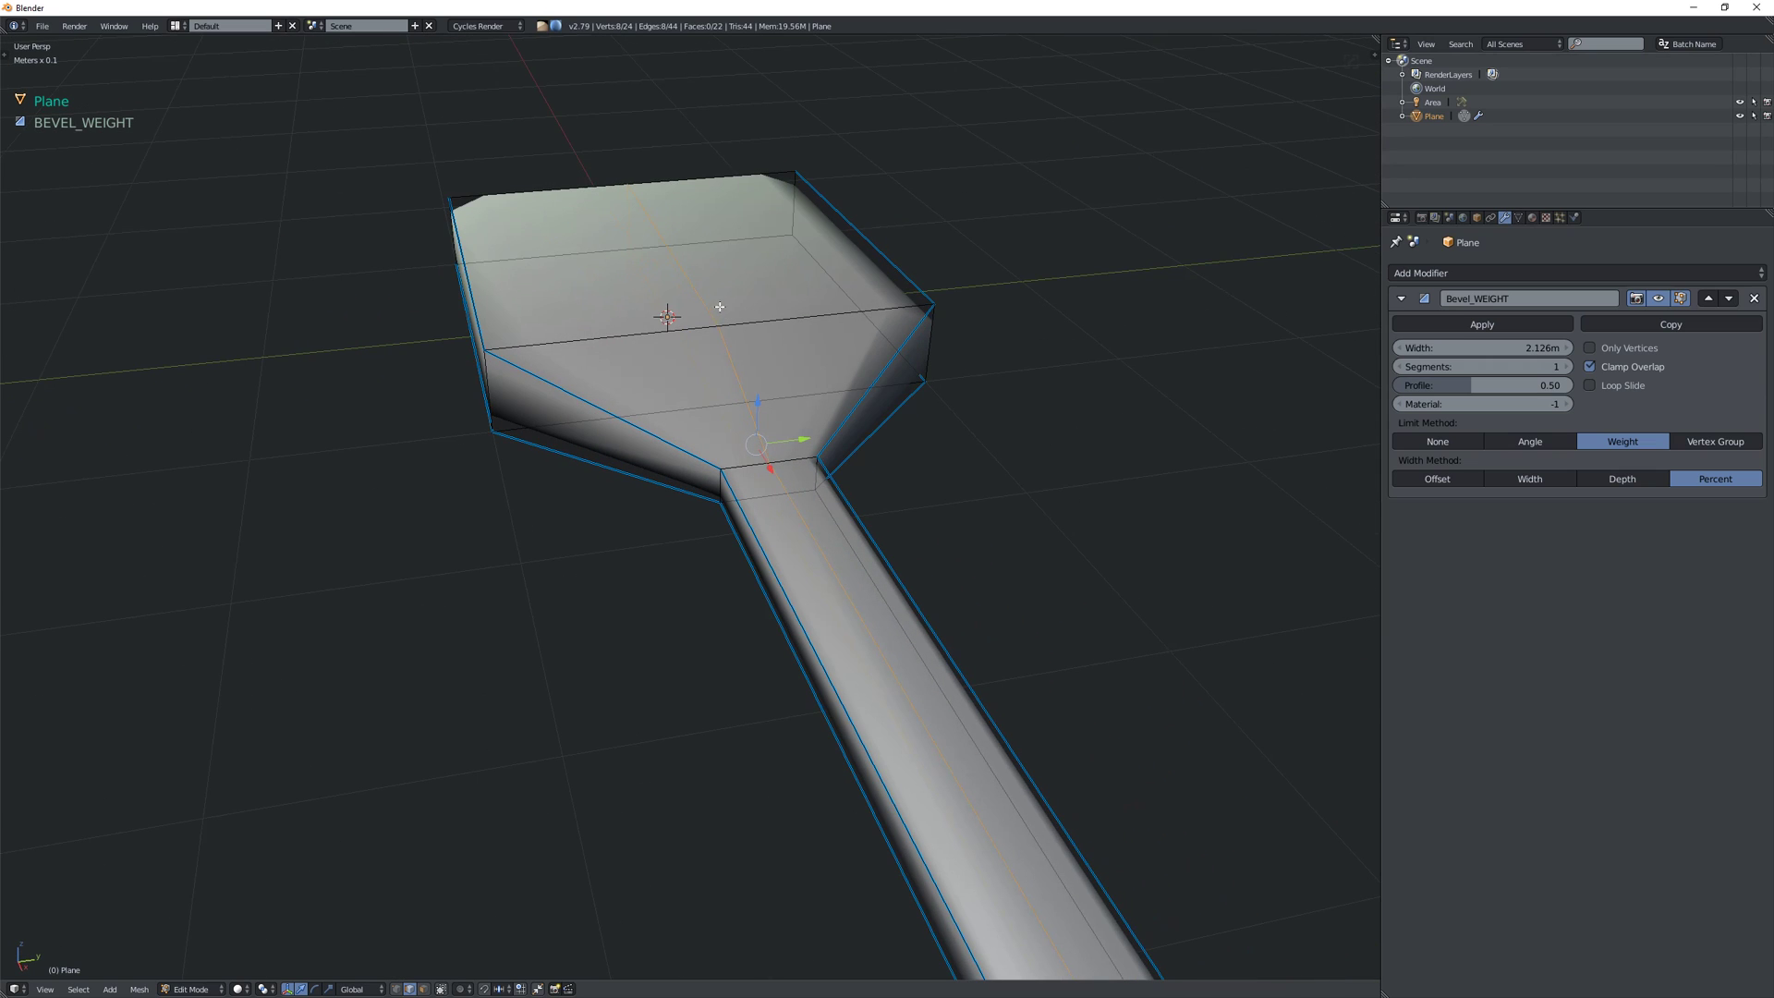
key("ctrl+z")
- Add two evenly spaced lengthwise loop cuts through the head, transition and handle
key("ctrl+r")
scroll(713, 313, "up", 1)
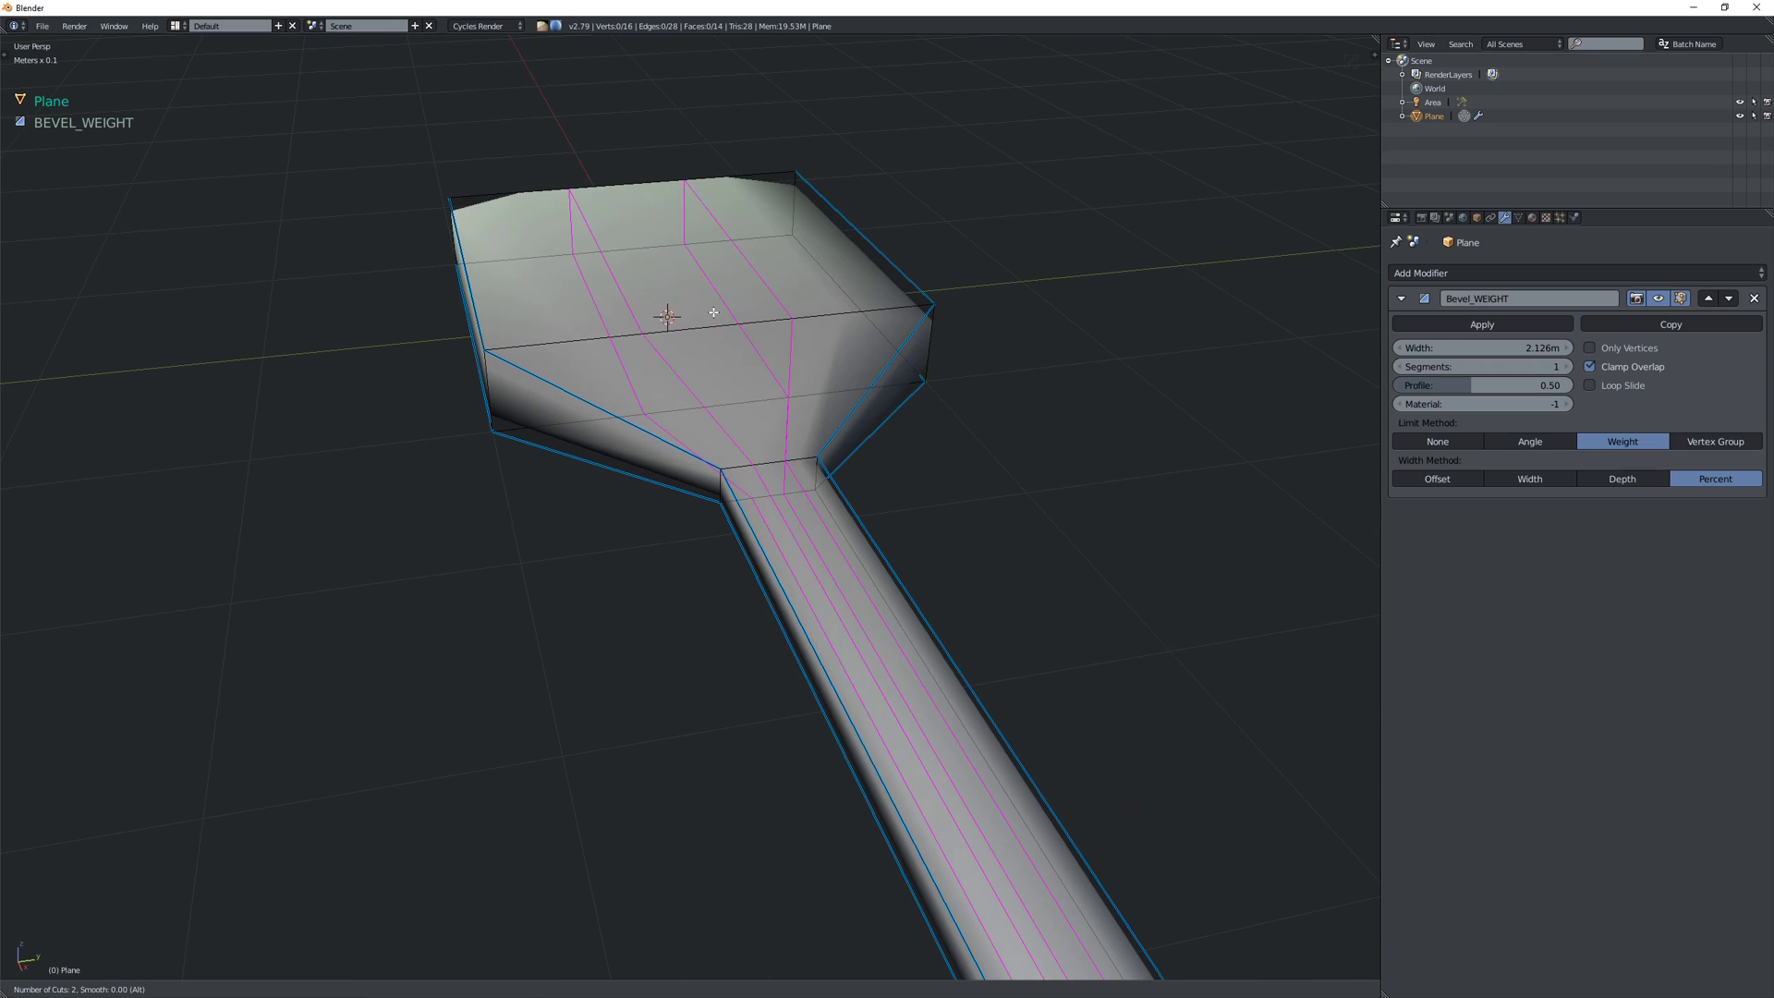
left_click(713, 312)
right_click(713, 312)
middle_click_drag(714, 312, 626, 371)
mouse_move(594, 286)
middle_mouse_down()
mouse_move(638, 255)
mouse_move(621, 266)
middle_mouse_up()
- Select the new loops' vertices on the head and scale them apart along Y by about 1.87
right_click(578, 268)
key("Tab")
left_click(601, 265)
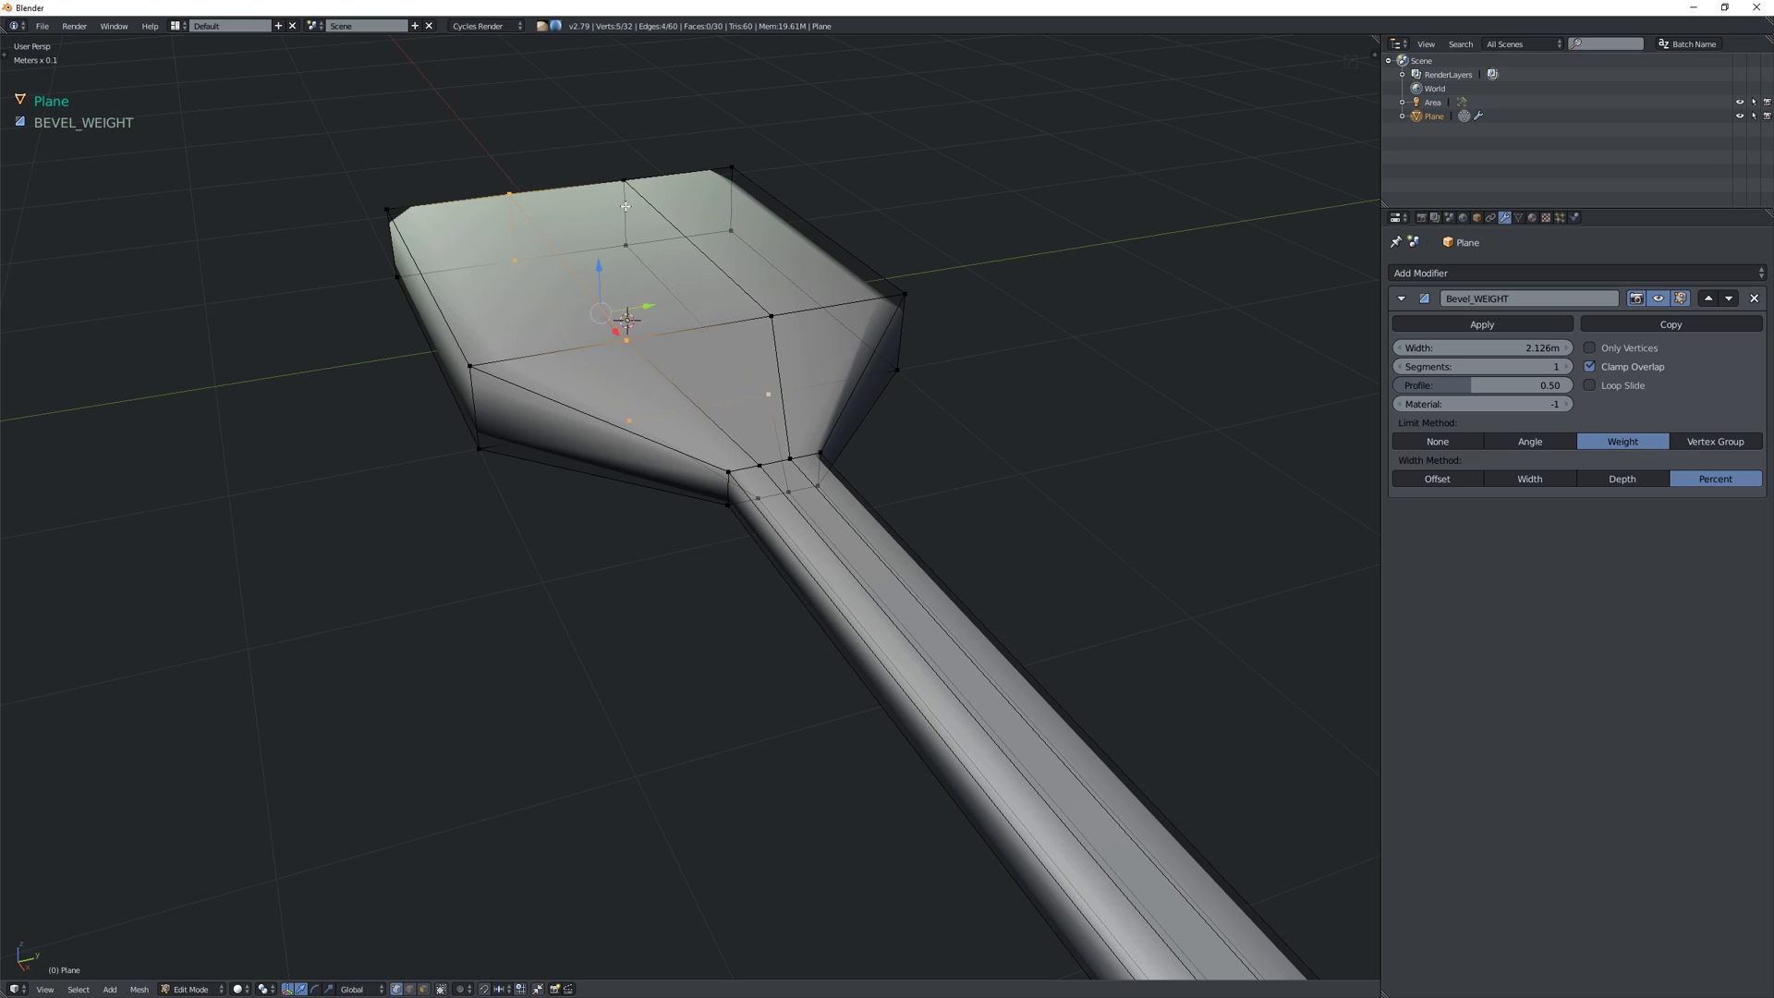
right_click(786, 326, "shift")
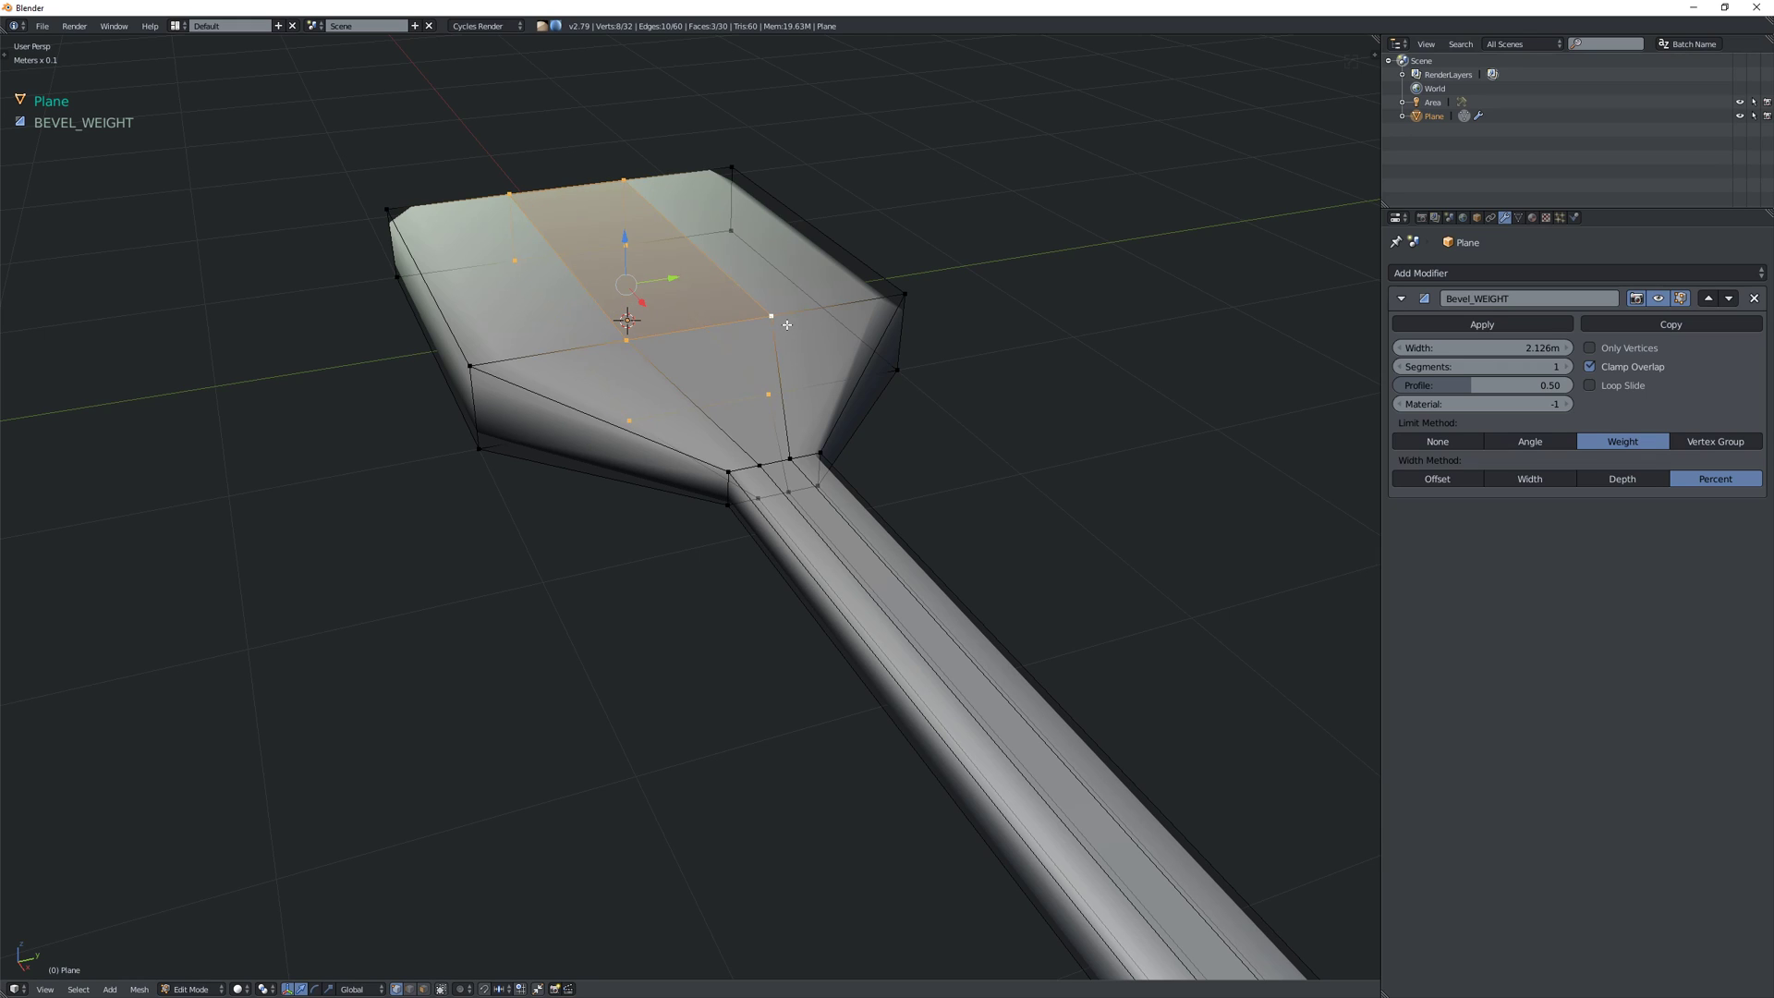
key("x")
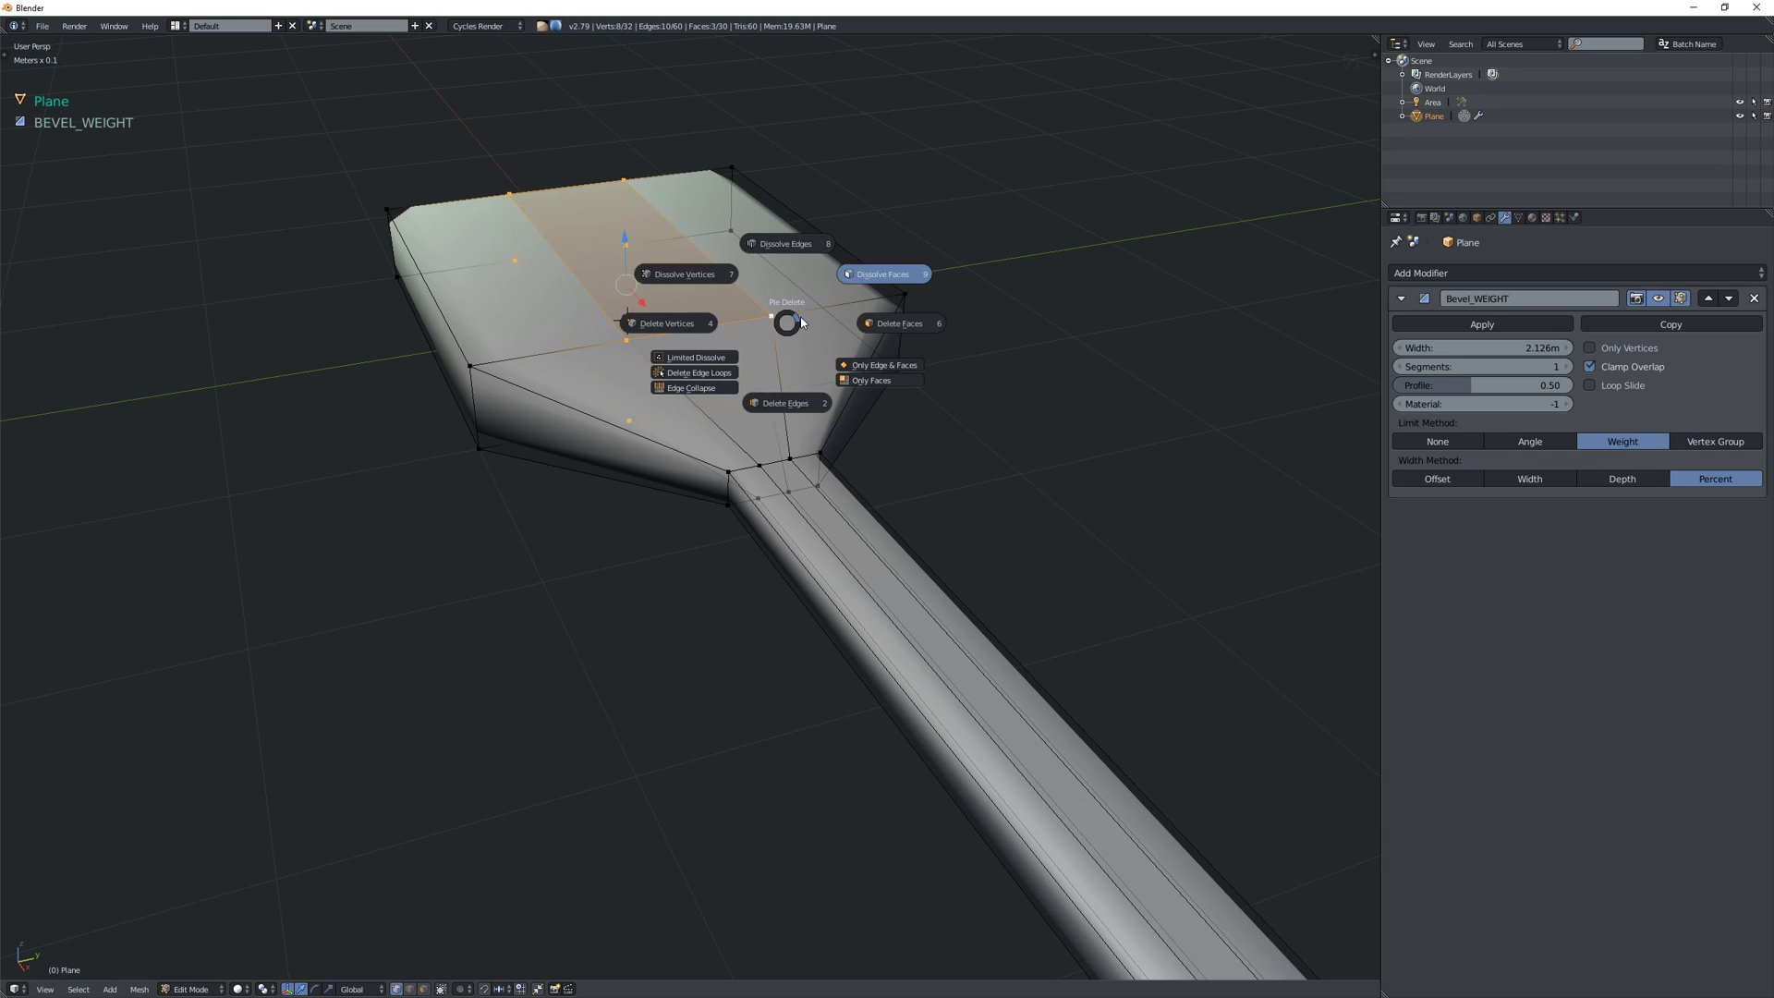
key("Escape")
key("s")
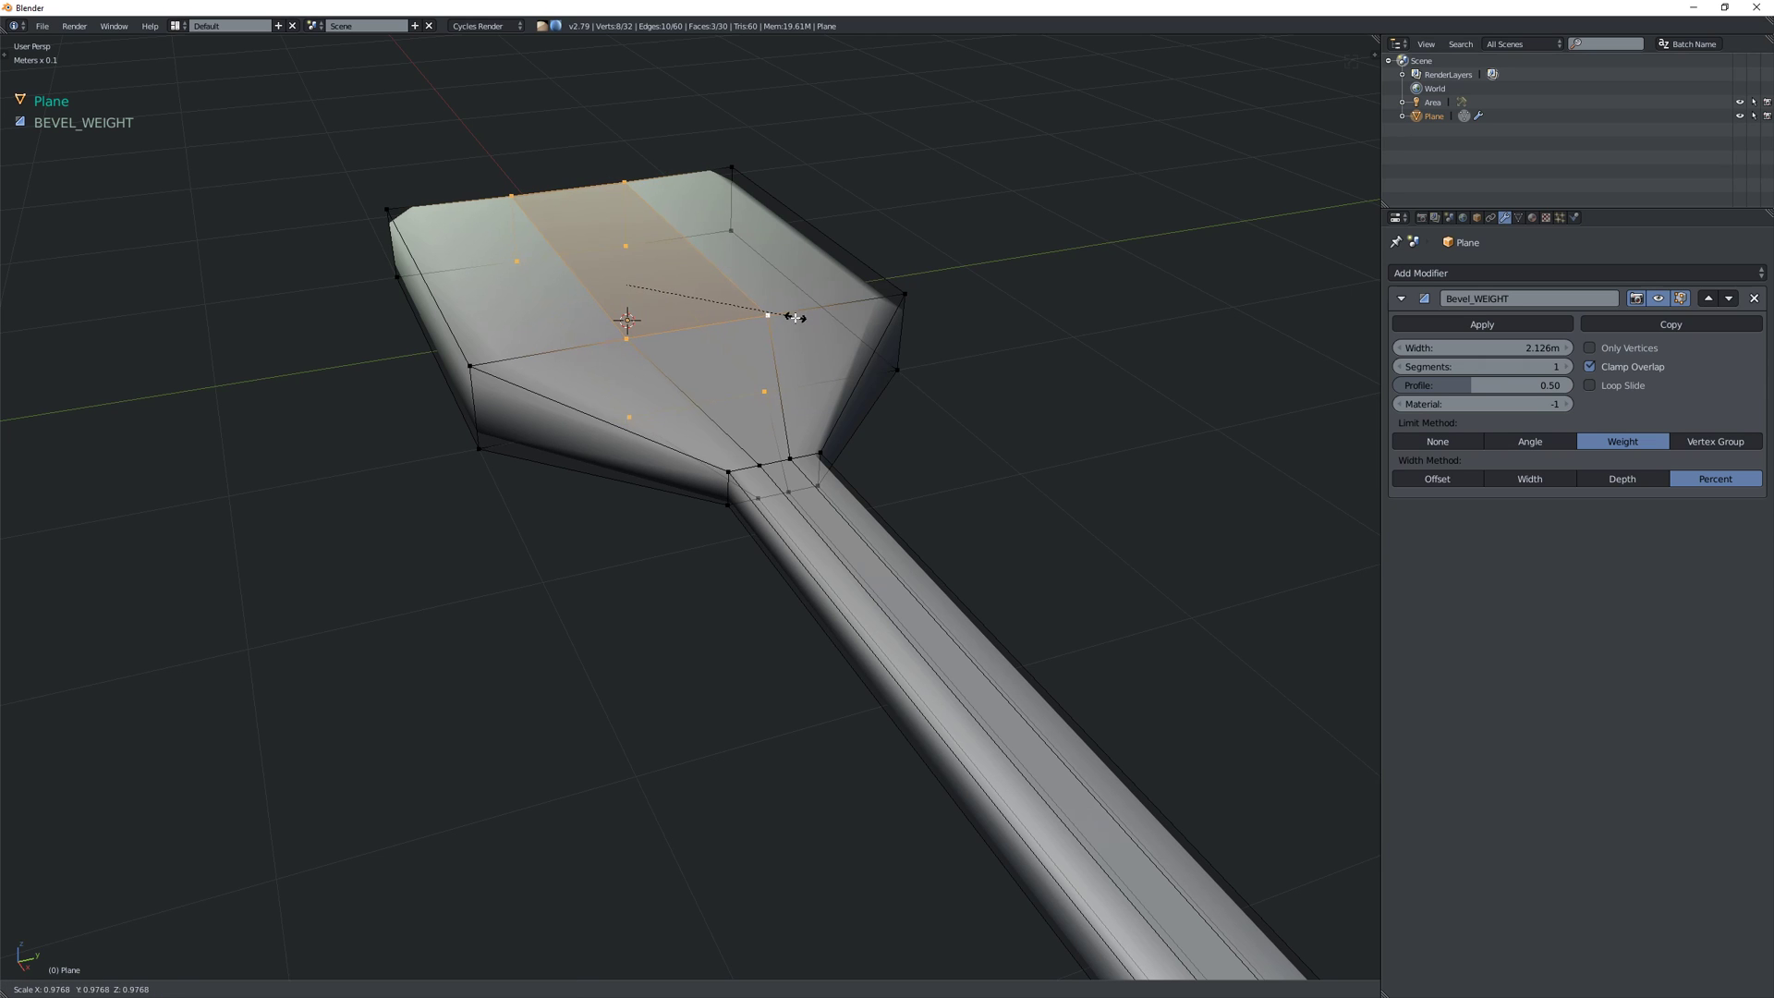
key("y")
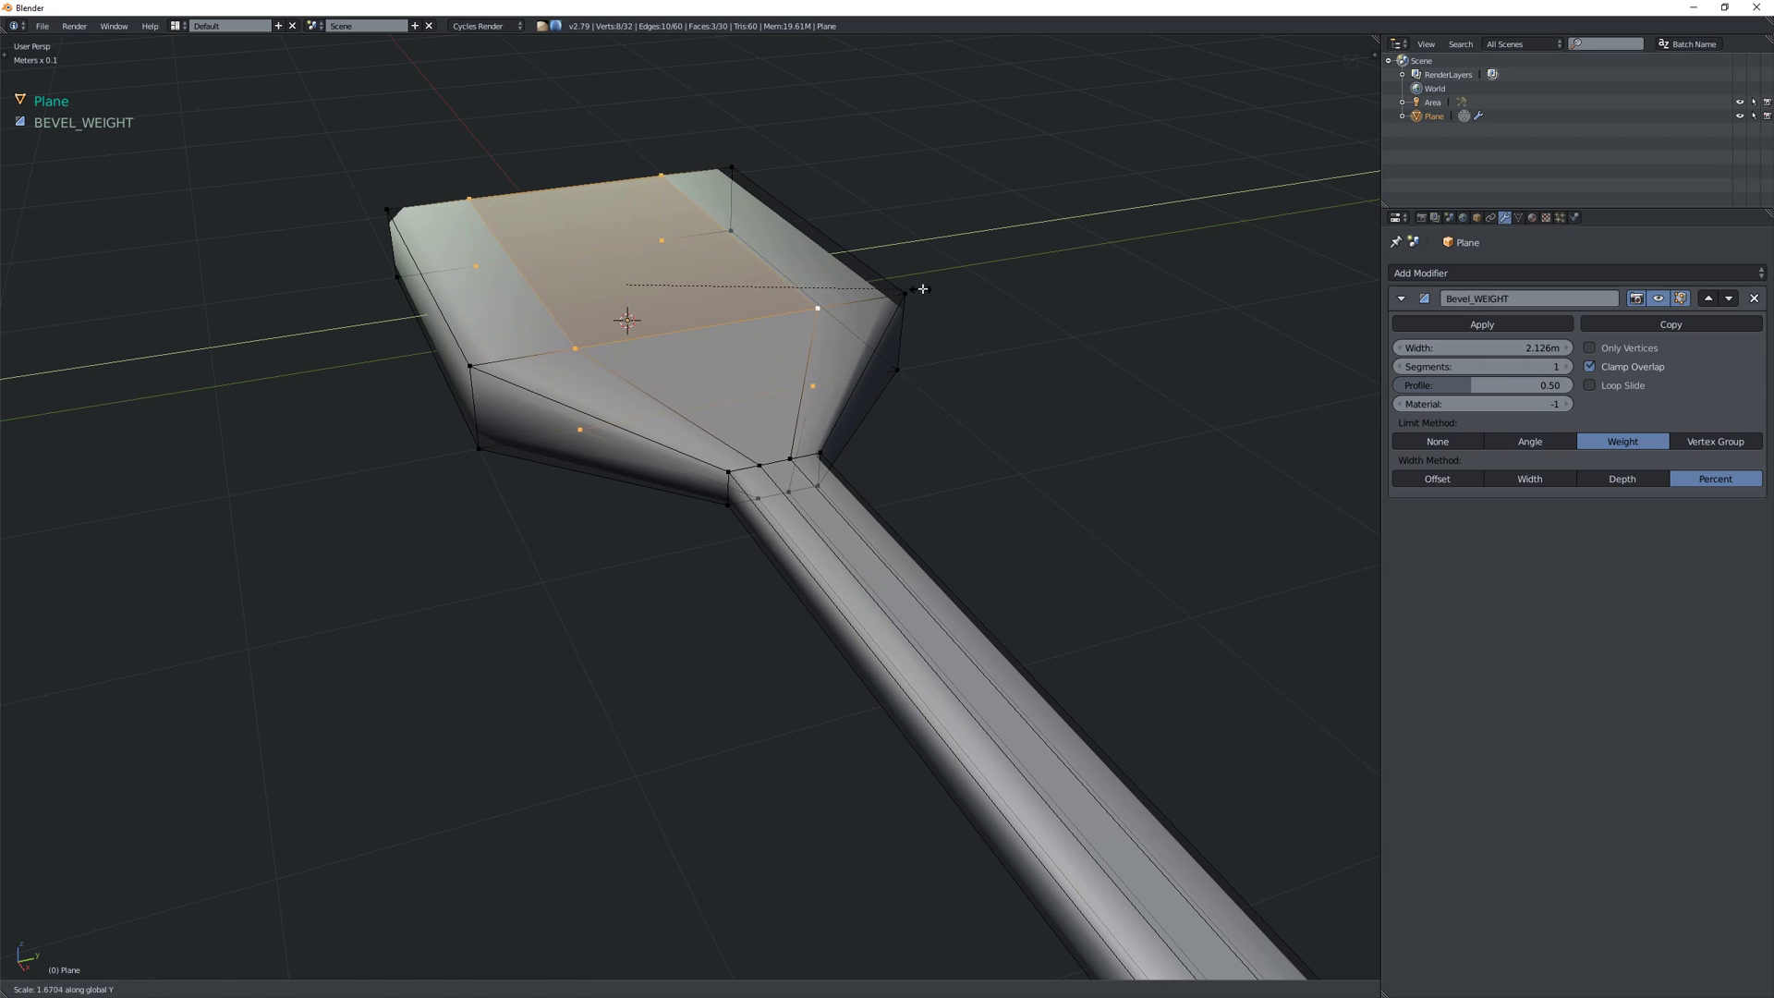
left_click(923, 286)
- Return to Object Mode and set the weight Bevel modifier's width to 3.459 m, checking the paddle's shape
middle_click_drag(573, 407, 959, 375)
key("Tab")
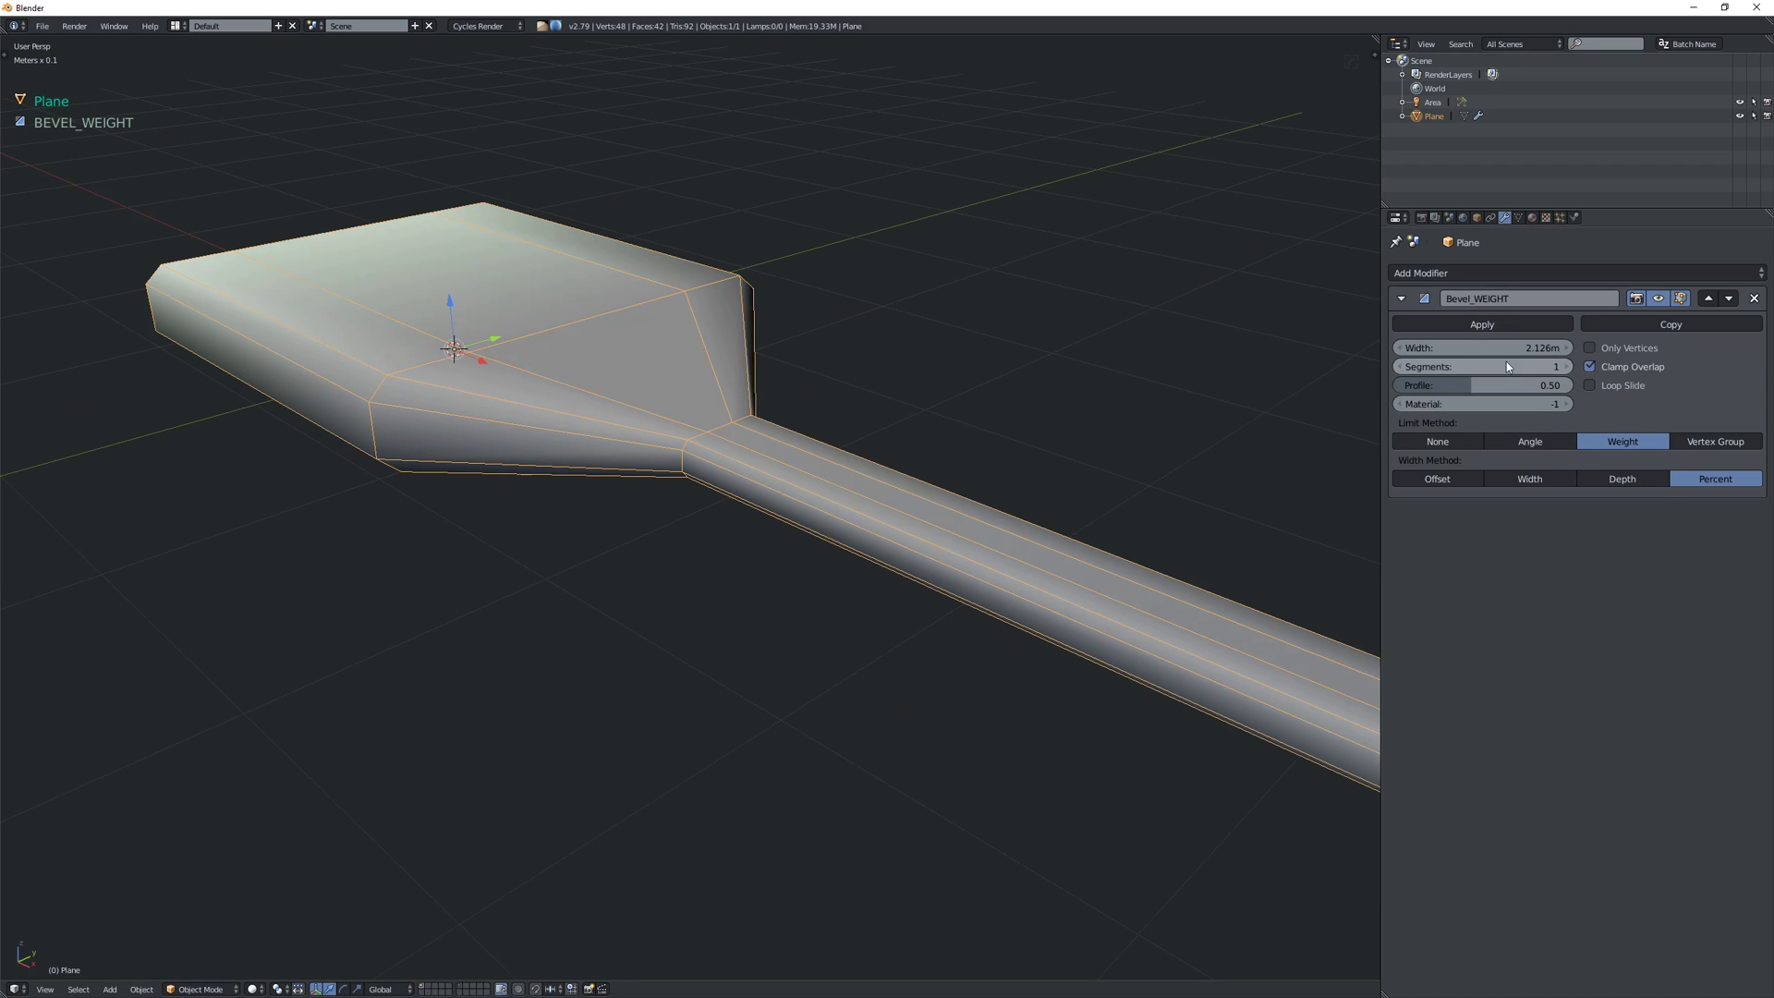
left_click_drag(1483, 348, 1534, 347)
middle_click_drag(668, 325, 664, 385)
scroll(585, 307, "down", 2)
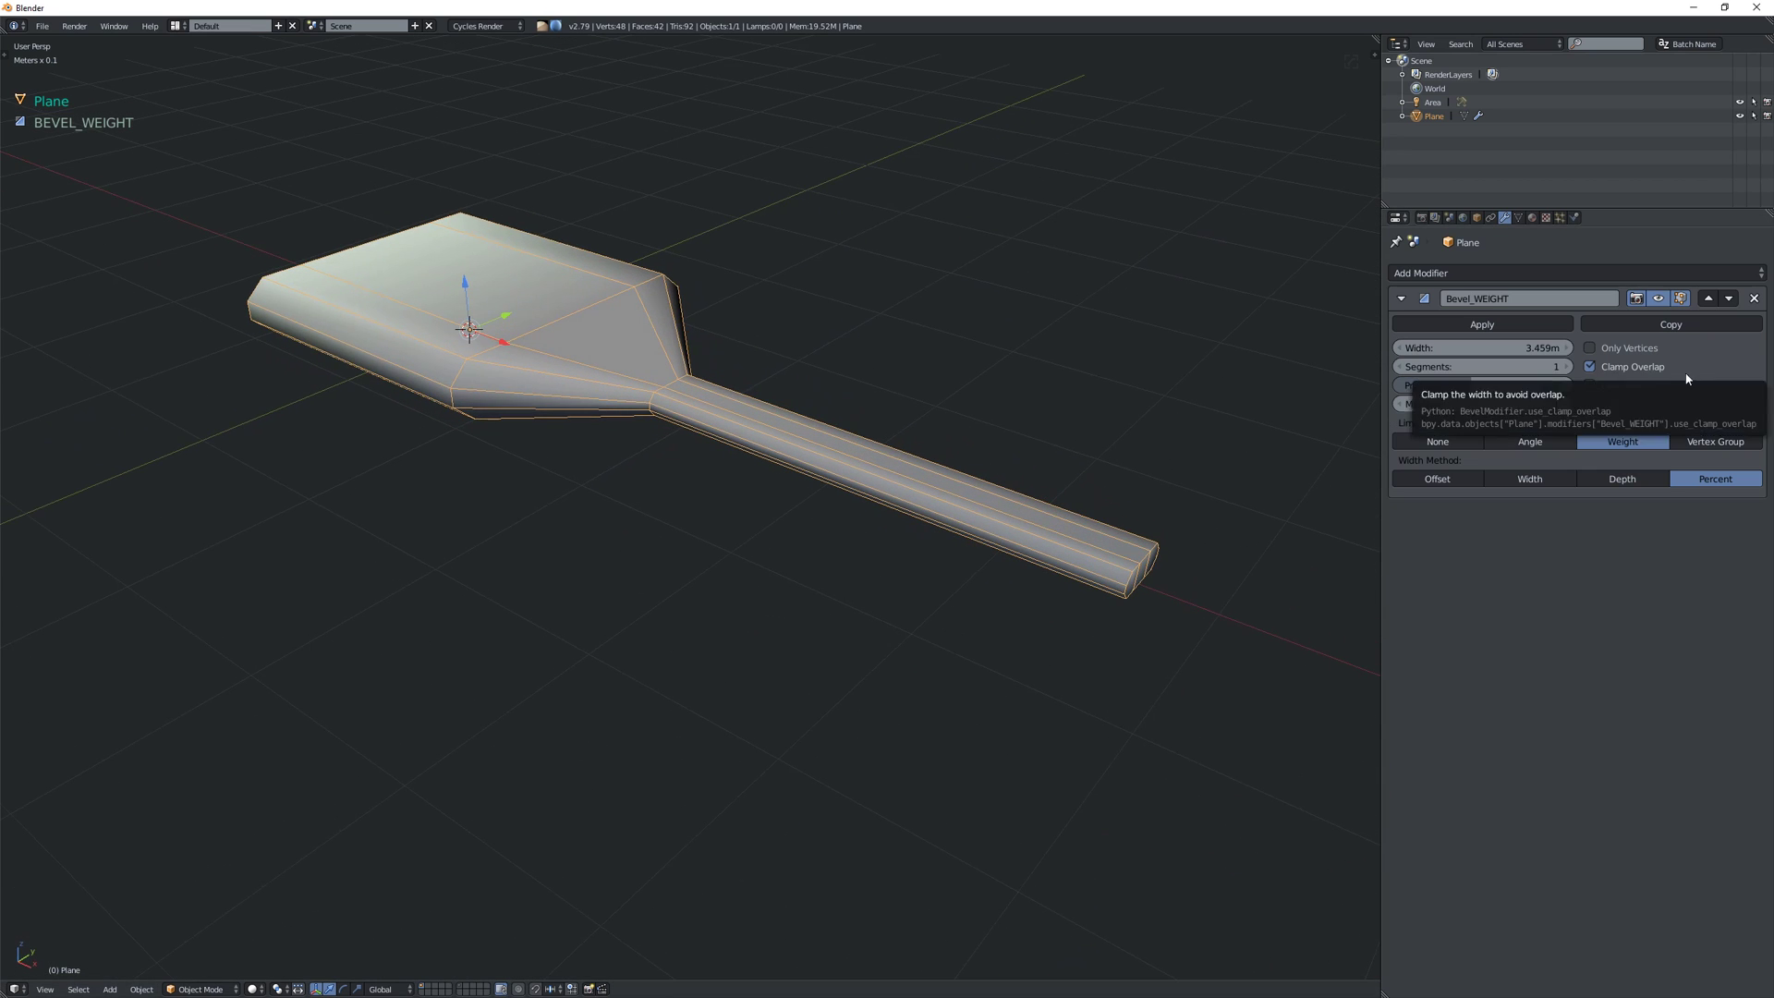
middle_click_drag(1136, 463, 1121, 463)
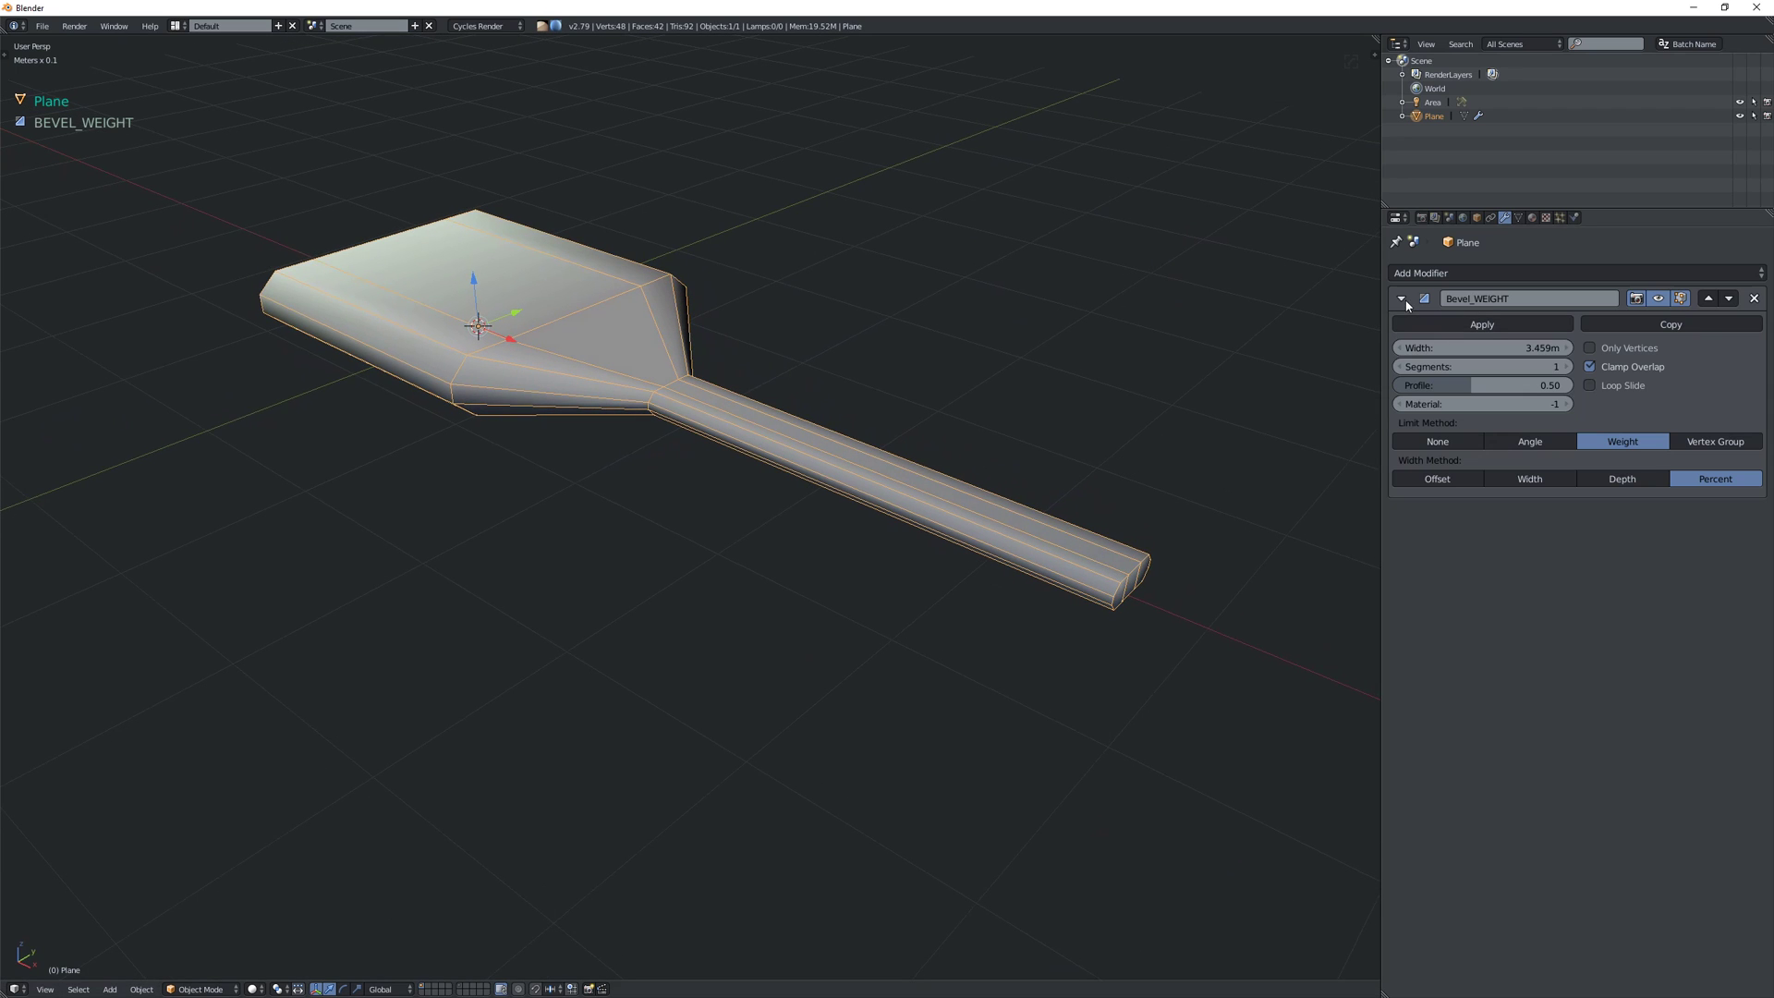
- Add a second Bevel modifier limited by weight, set its width to 0.6 mm and inspect the side edges
left_click(1451, 270)
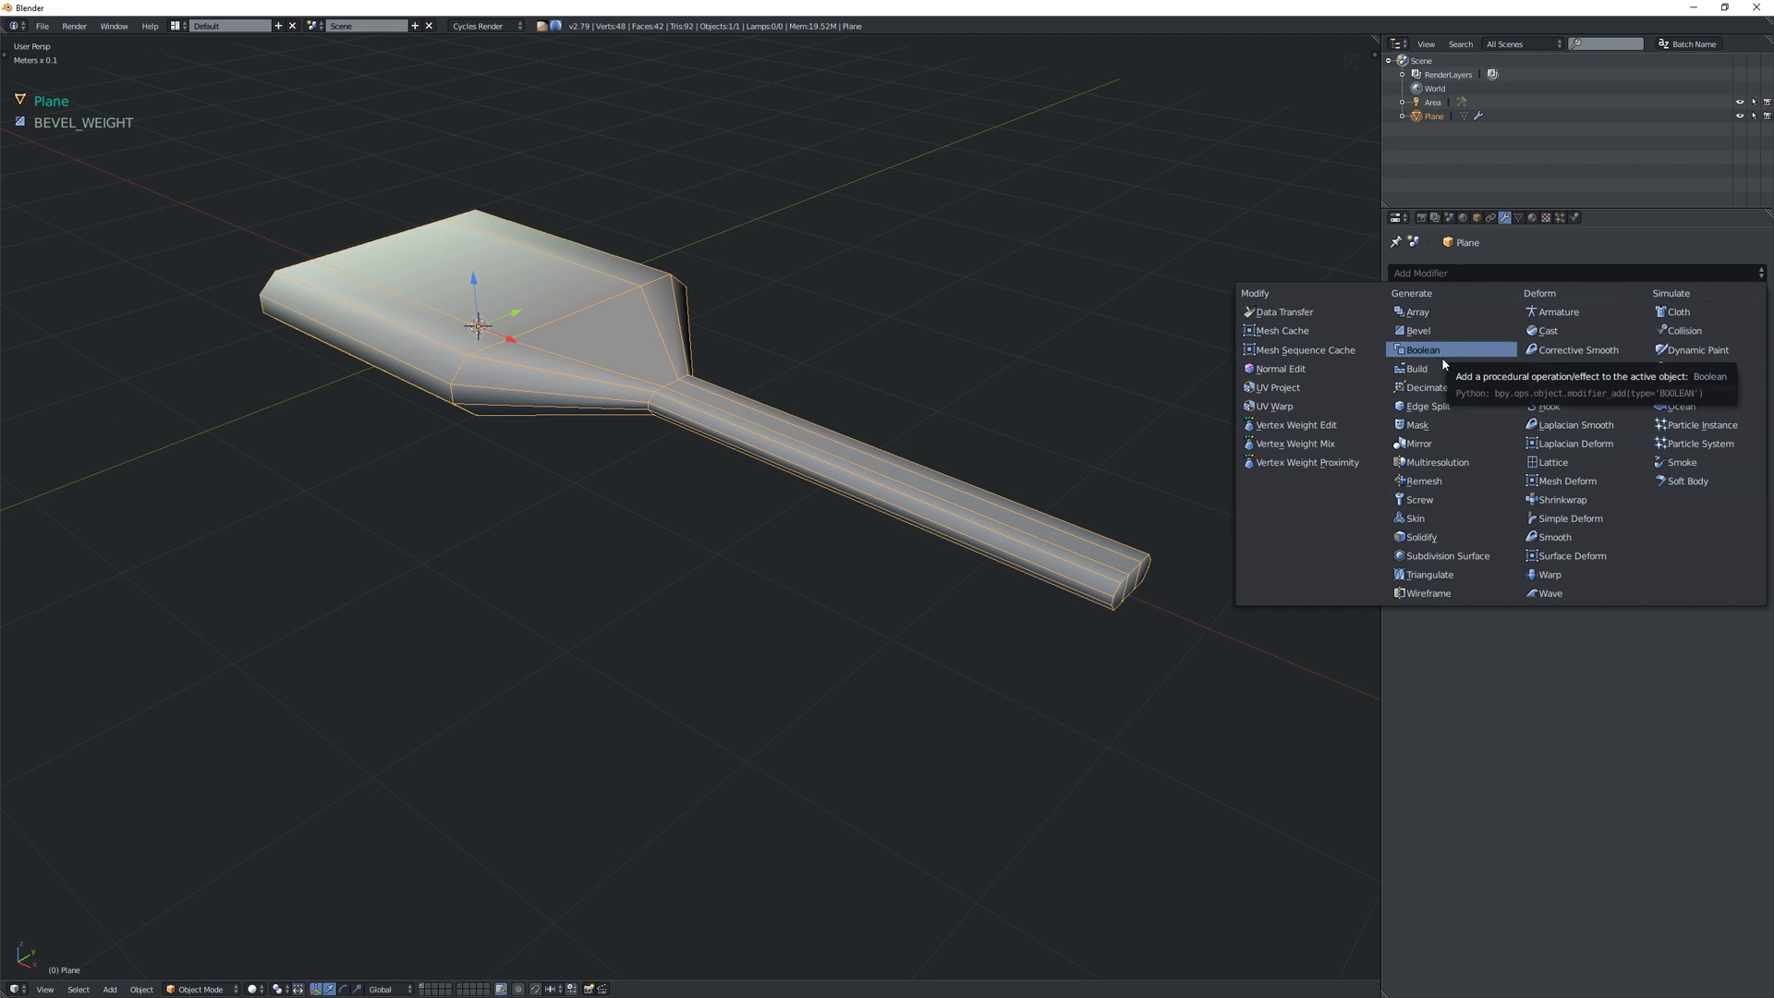
left_click(1438, 332)
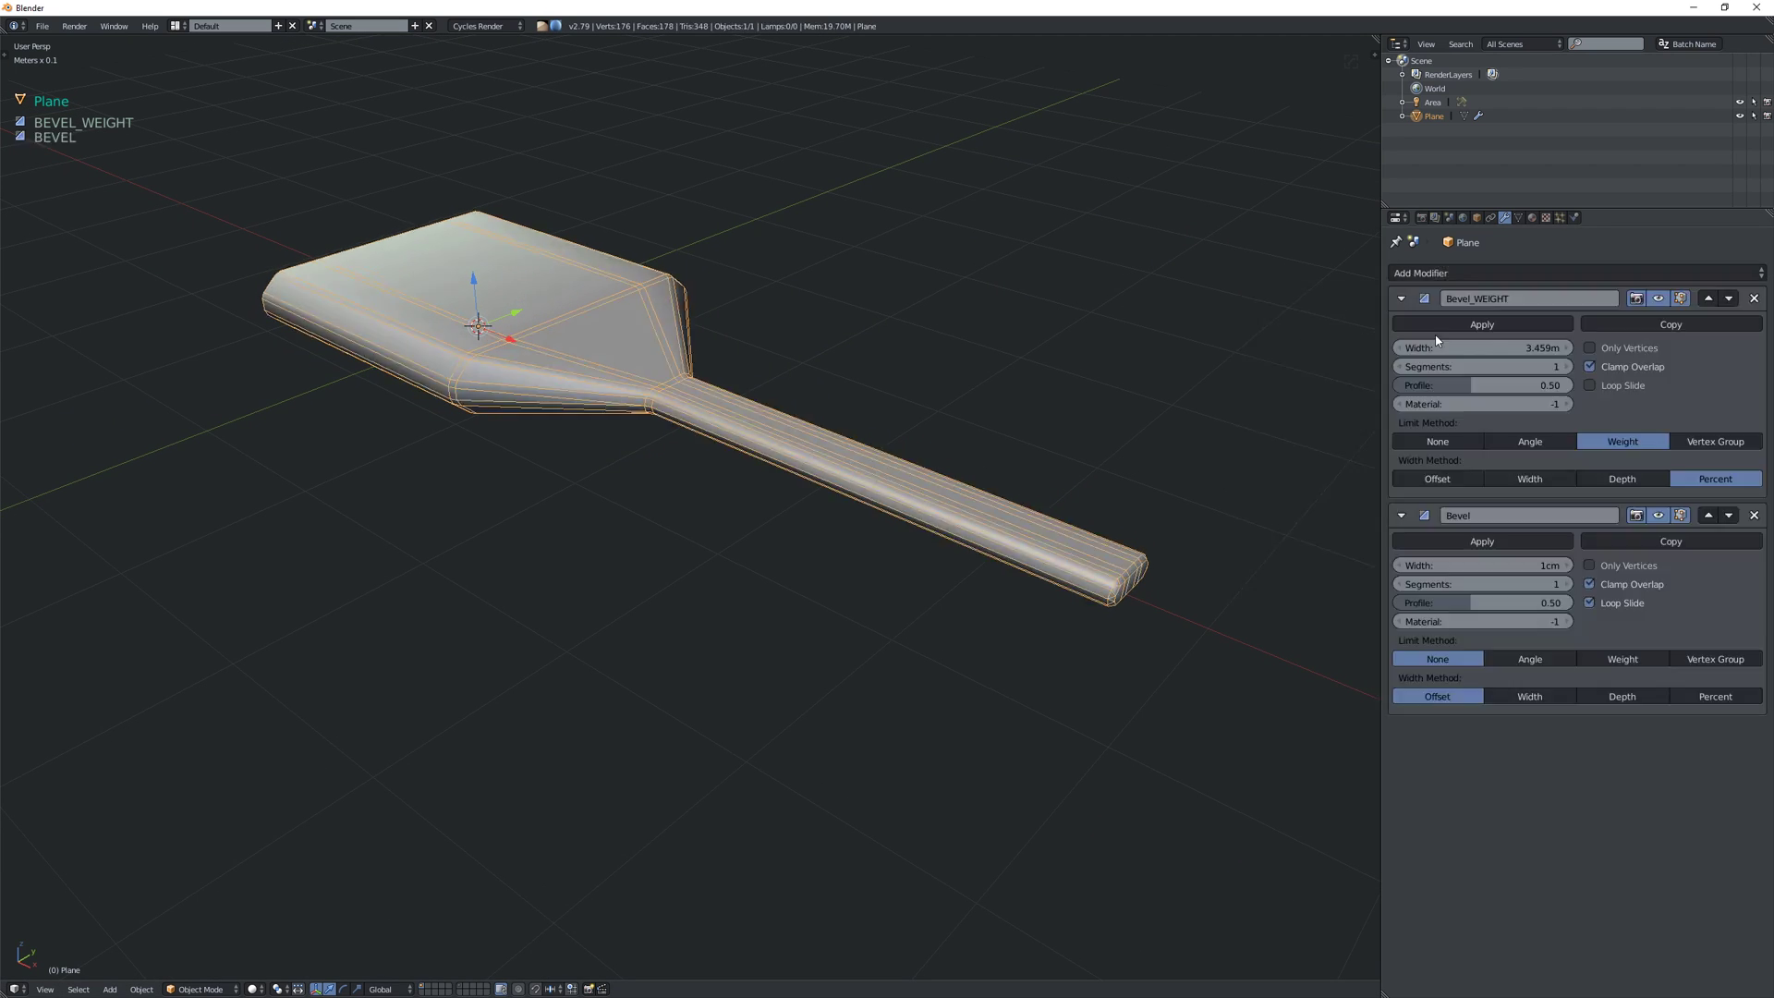
left_click(1619, 661)
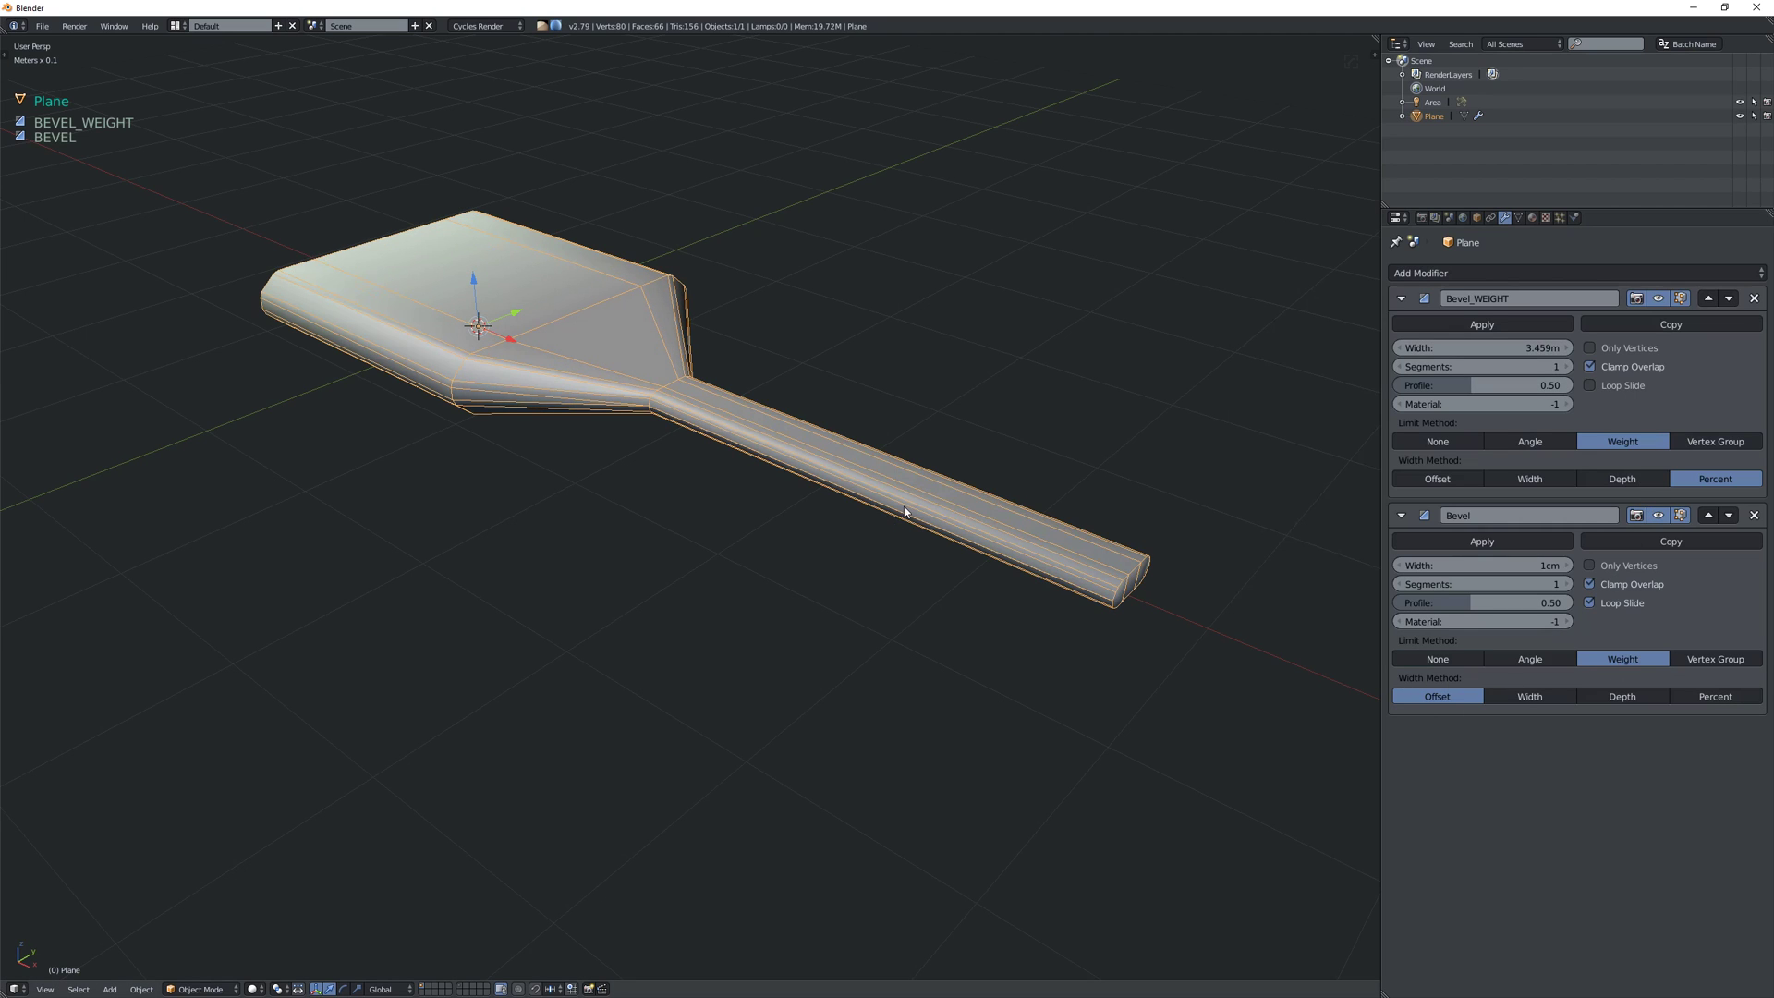
middle_click_drag(903, 510, 886, 526)
mouse_move(1497, 569)
left_mouse_down()
mouse_move(1441, 570)
mouse_move(1511, 569)
left_mouse_up()
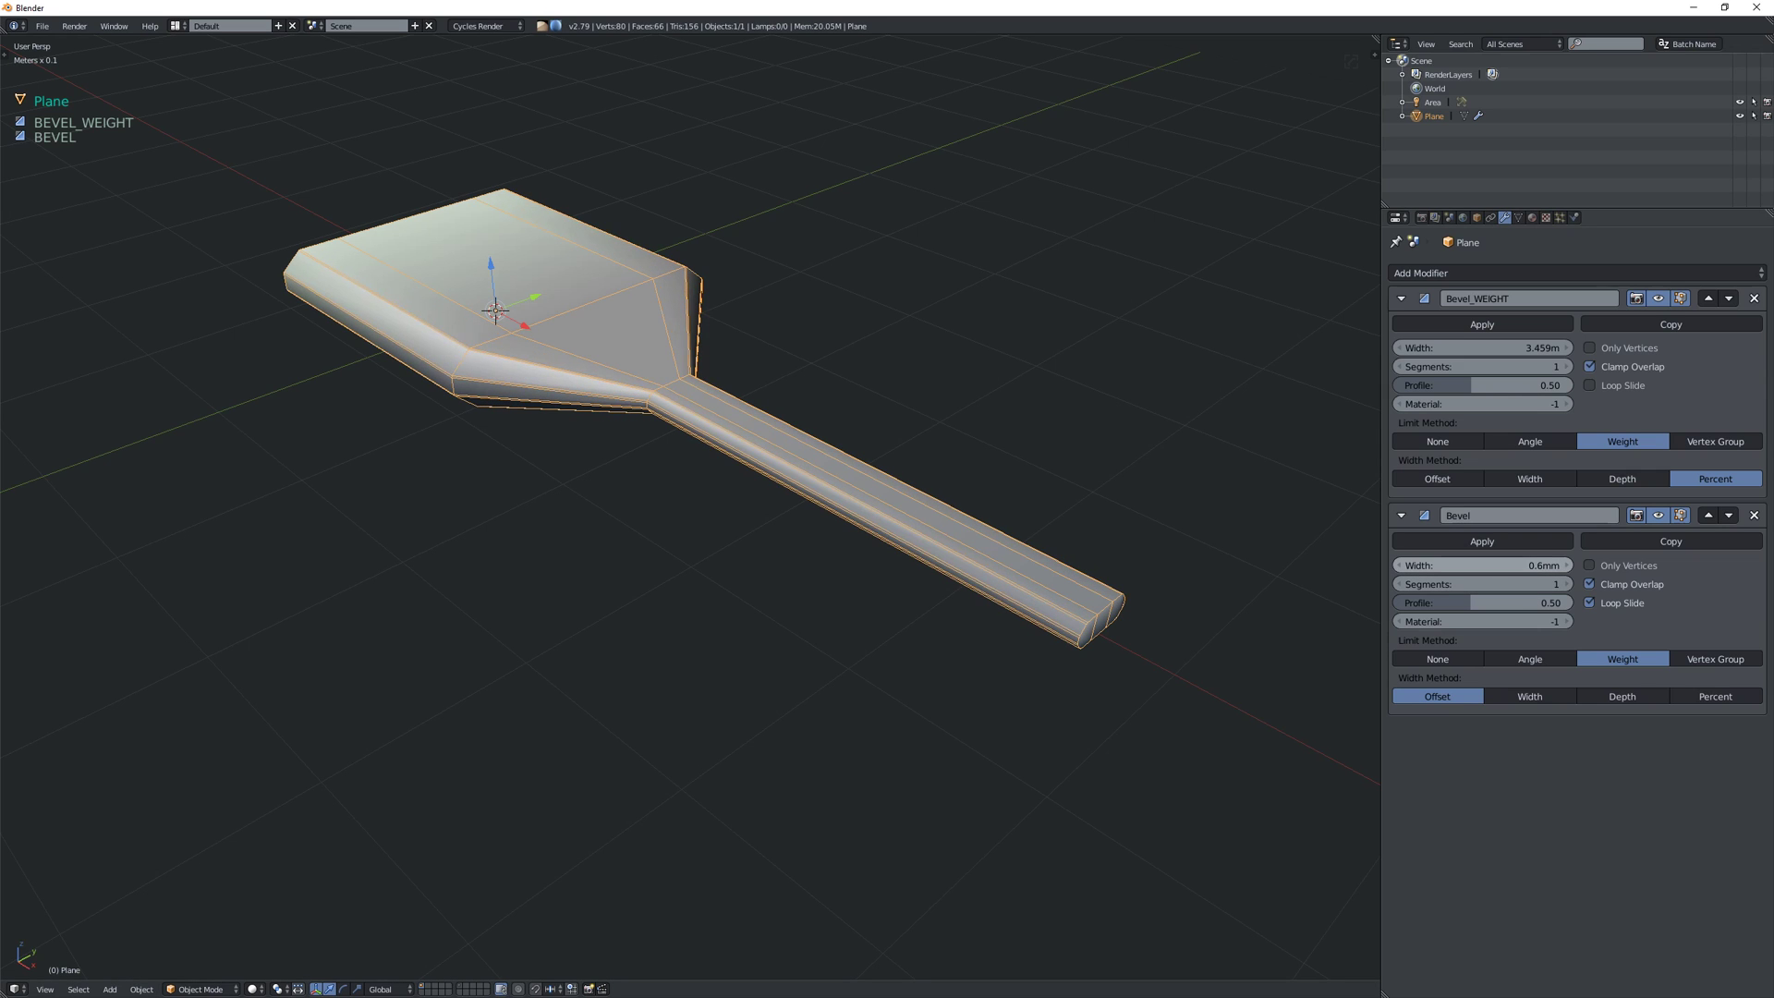
scroll(971, 617, "up", 1)
middle_click_drag(748, 582, 781, 483)
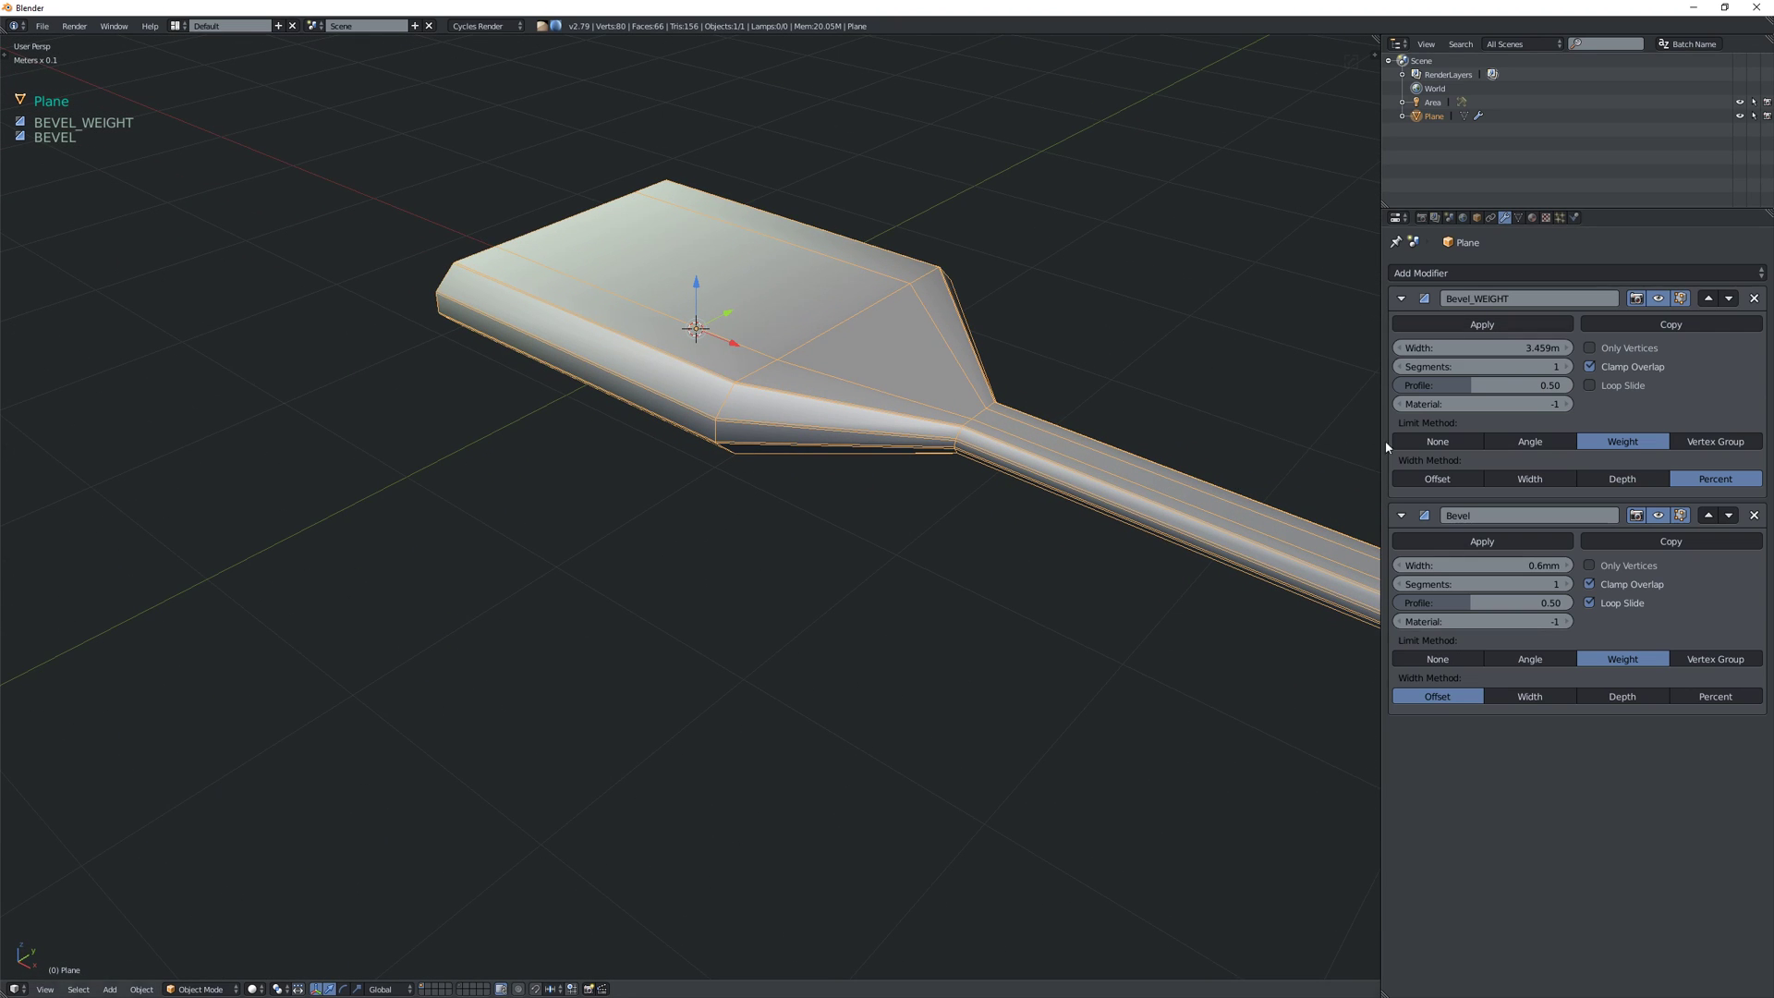
- Reduce the second Bevel modifier's width to 0.3 mm and check the side edges around the head and handle
middle_click_drag(1309, 405, 1222, 433)
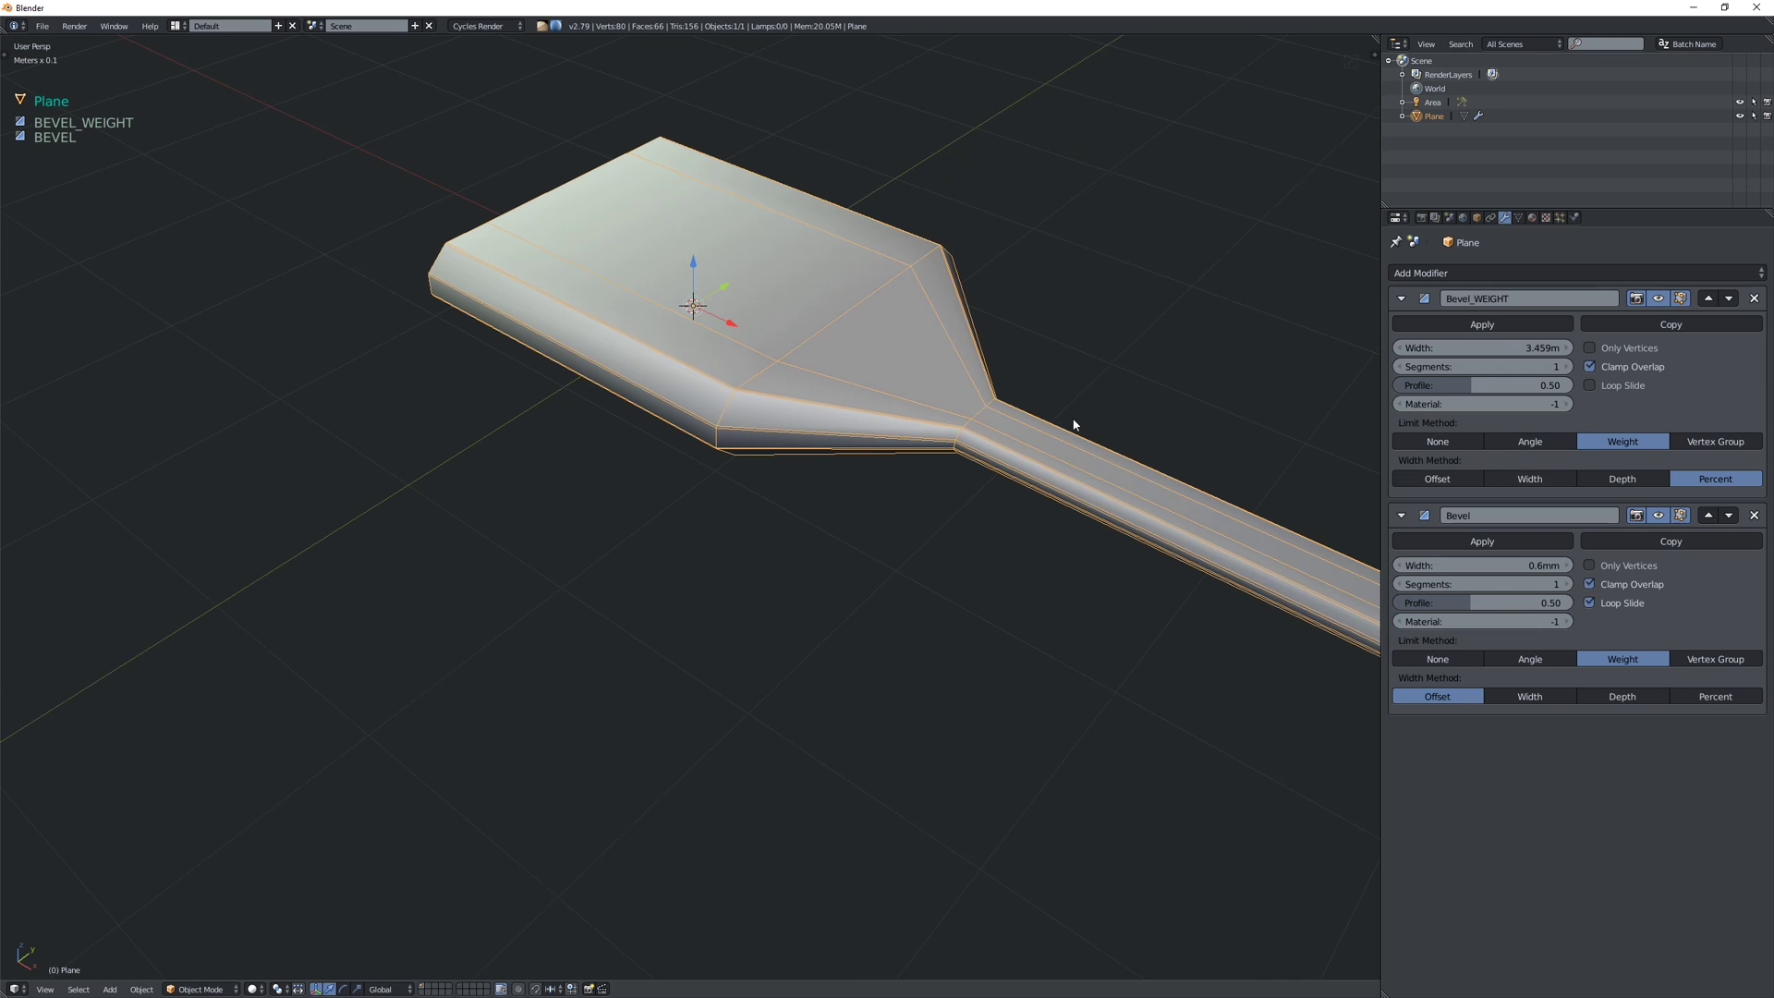
middle_click_drag(1108, 440, 823, 407)
left_click_drag(1483, 566, 1460, 565)
middle_click_drag(1042, 347, 1063, 341)
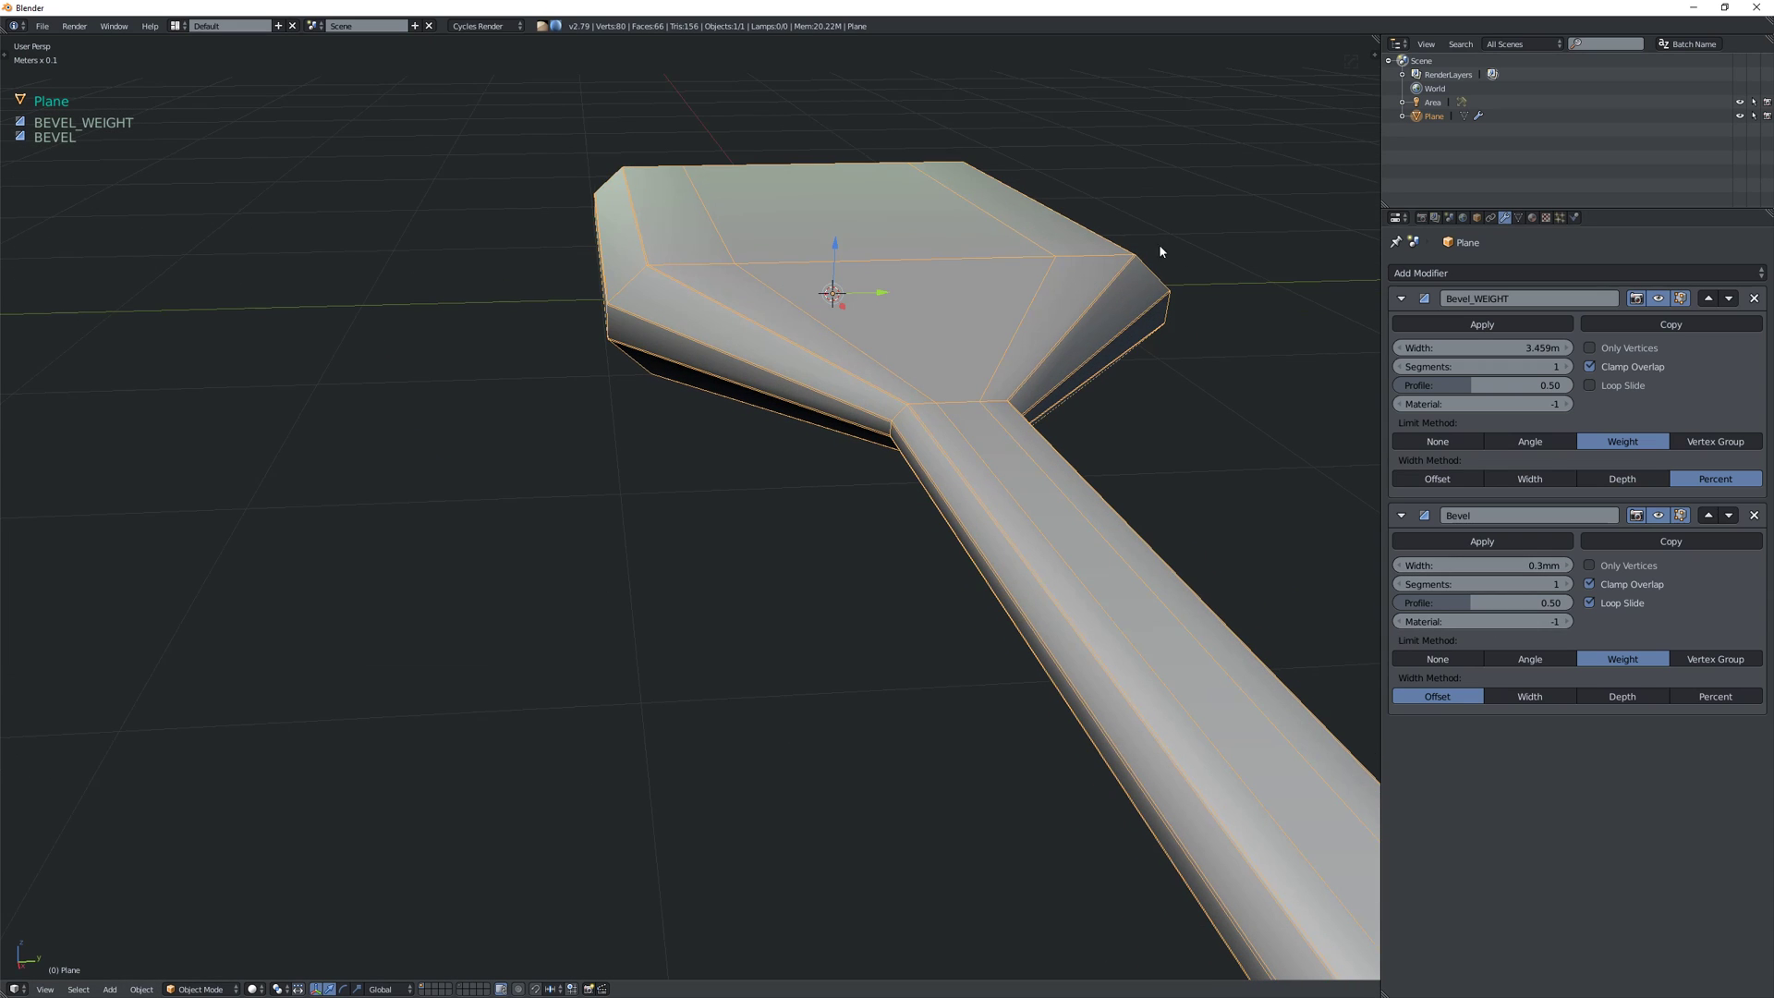
middle_click_drag(1146, 273, 1270, 301)
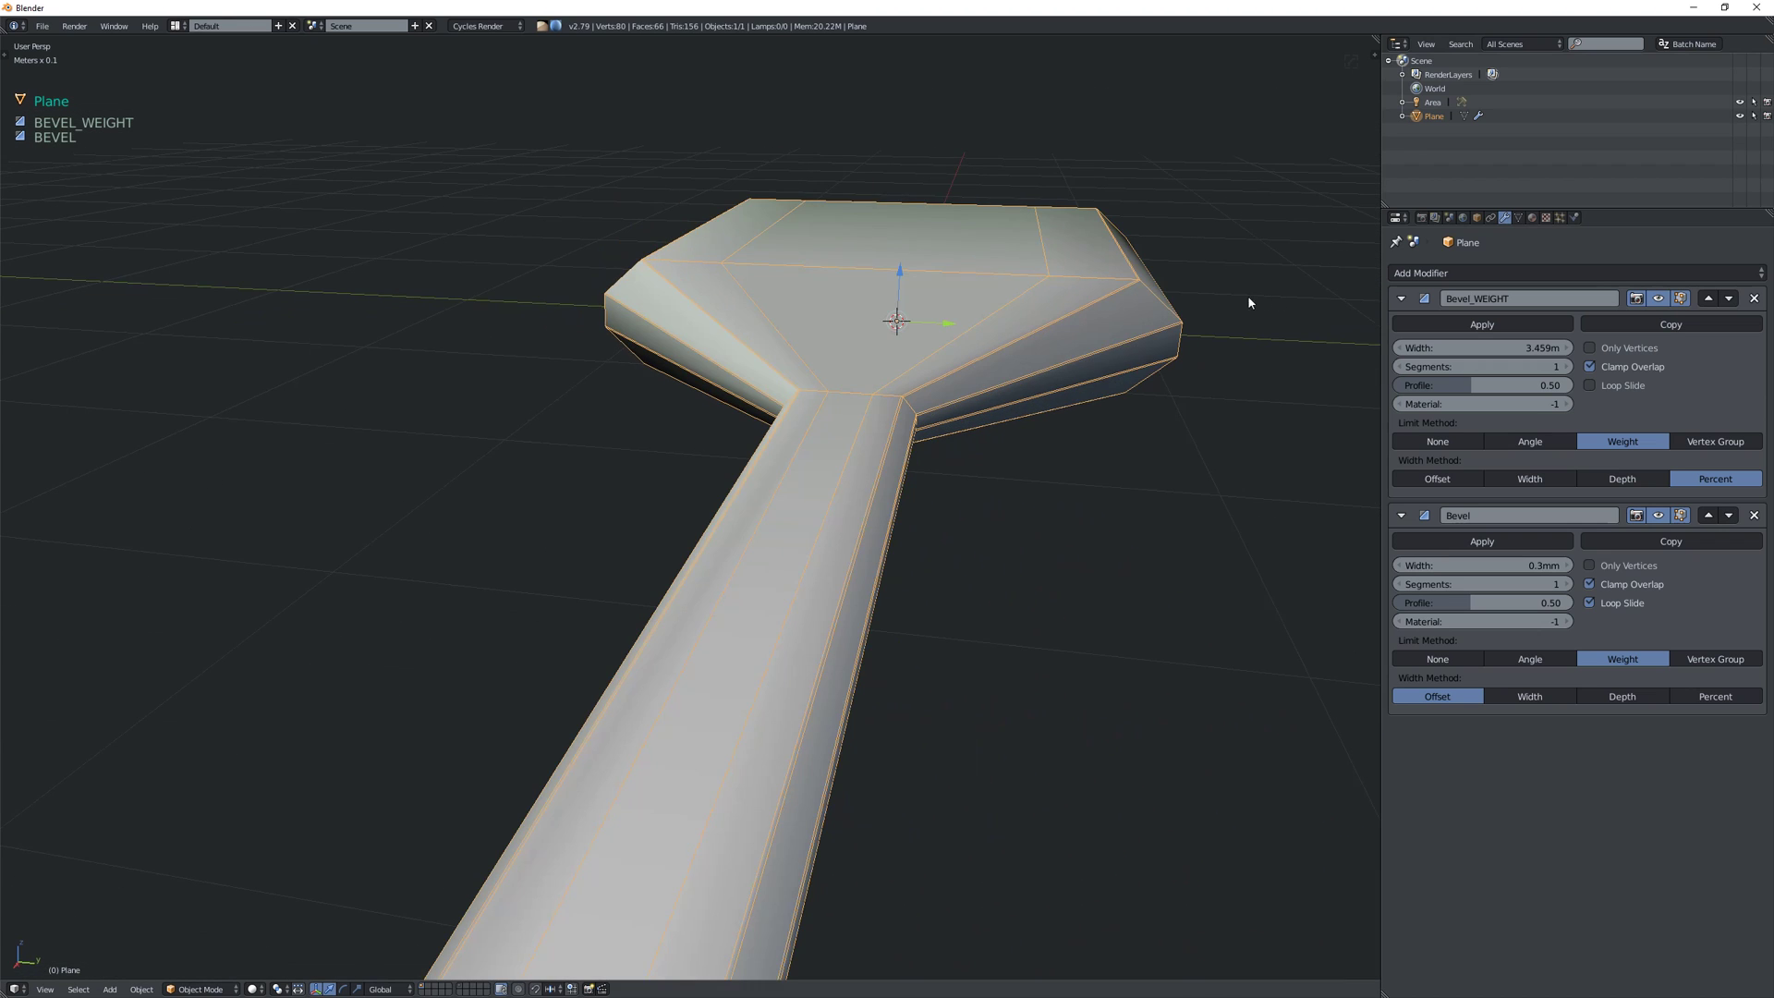
- Examine the head's weighted side edges in Edit Mode, then compare the stacked bevels on them in Object Mode
key("Tab")
middle_click_drag(1121, 301, 1184, 300)
right_click_drag(1184, 300, 1182, 370)
left_click(1182, 236)
middle_click_drag(1246, 299, 1143, 134)
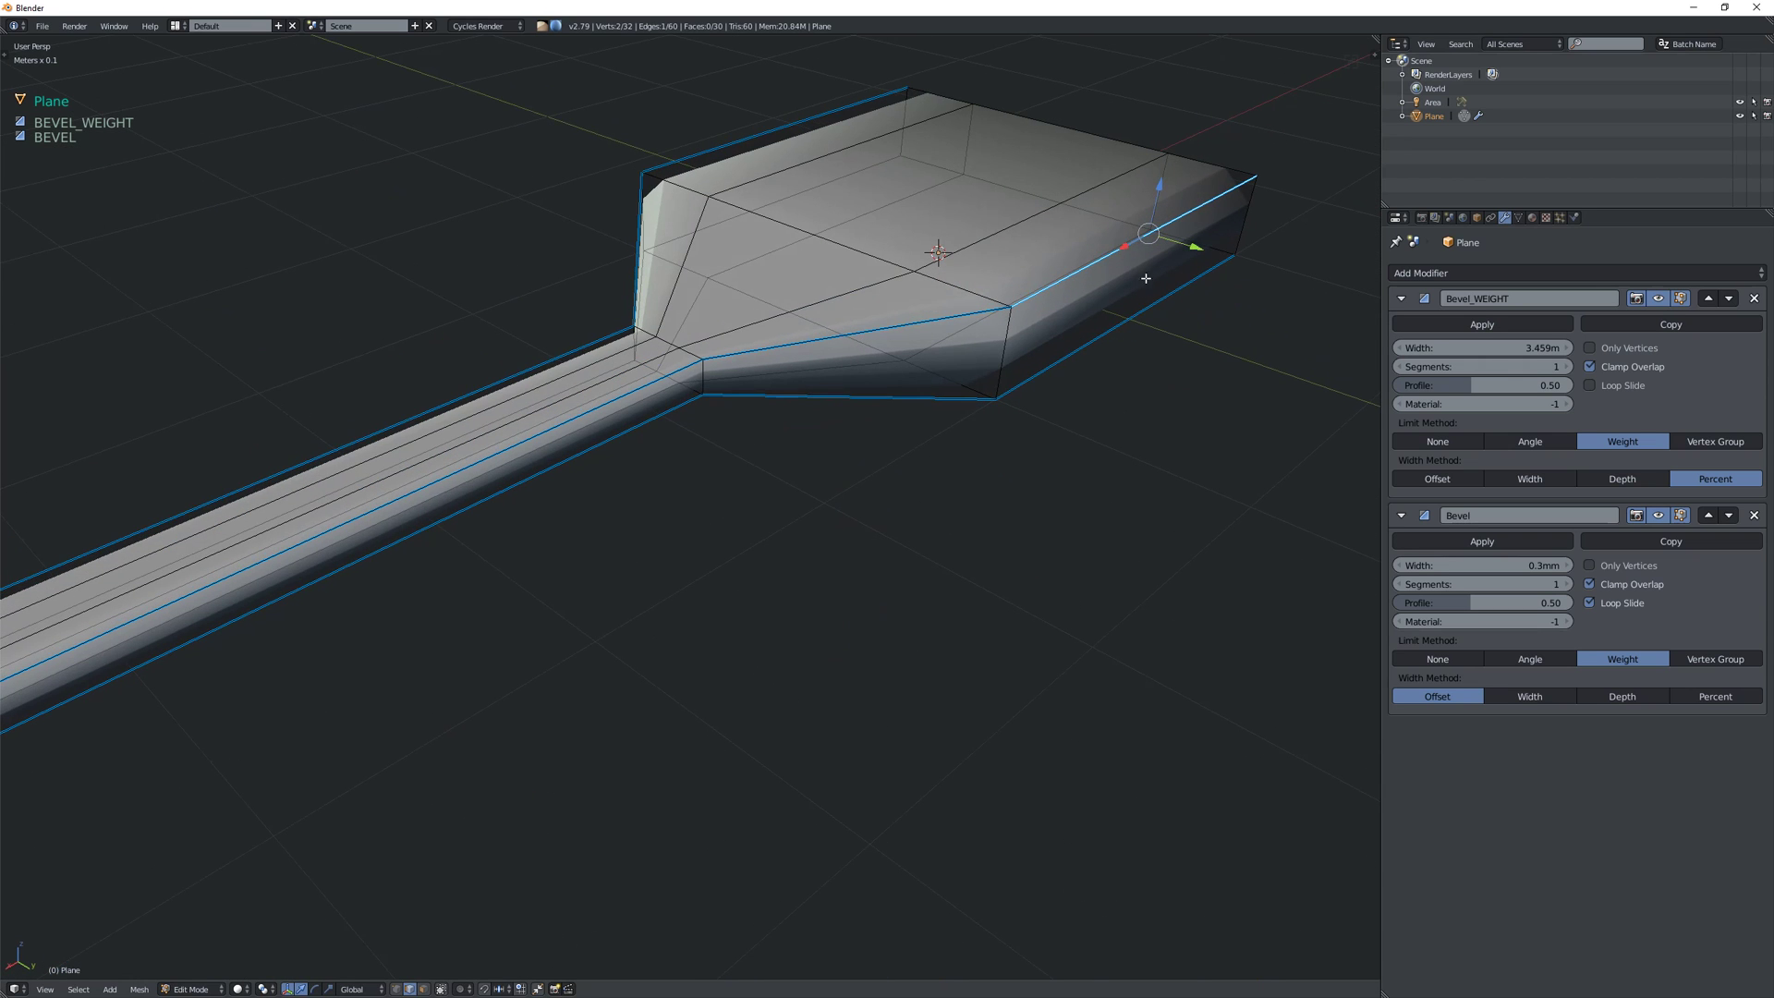
middle_click_drag(1146, 274, 1152, 267)
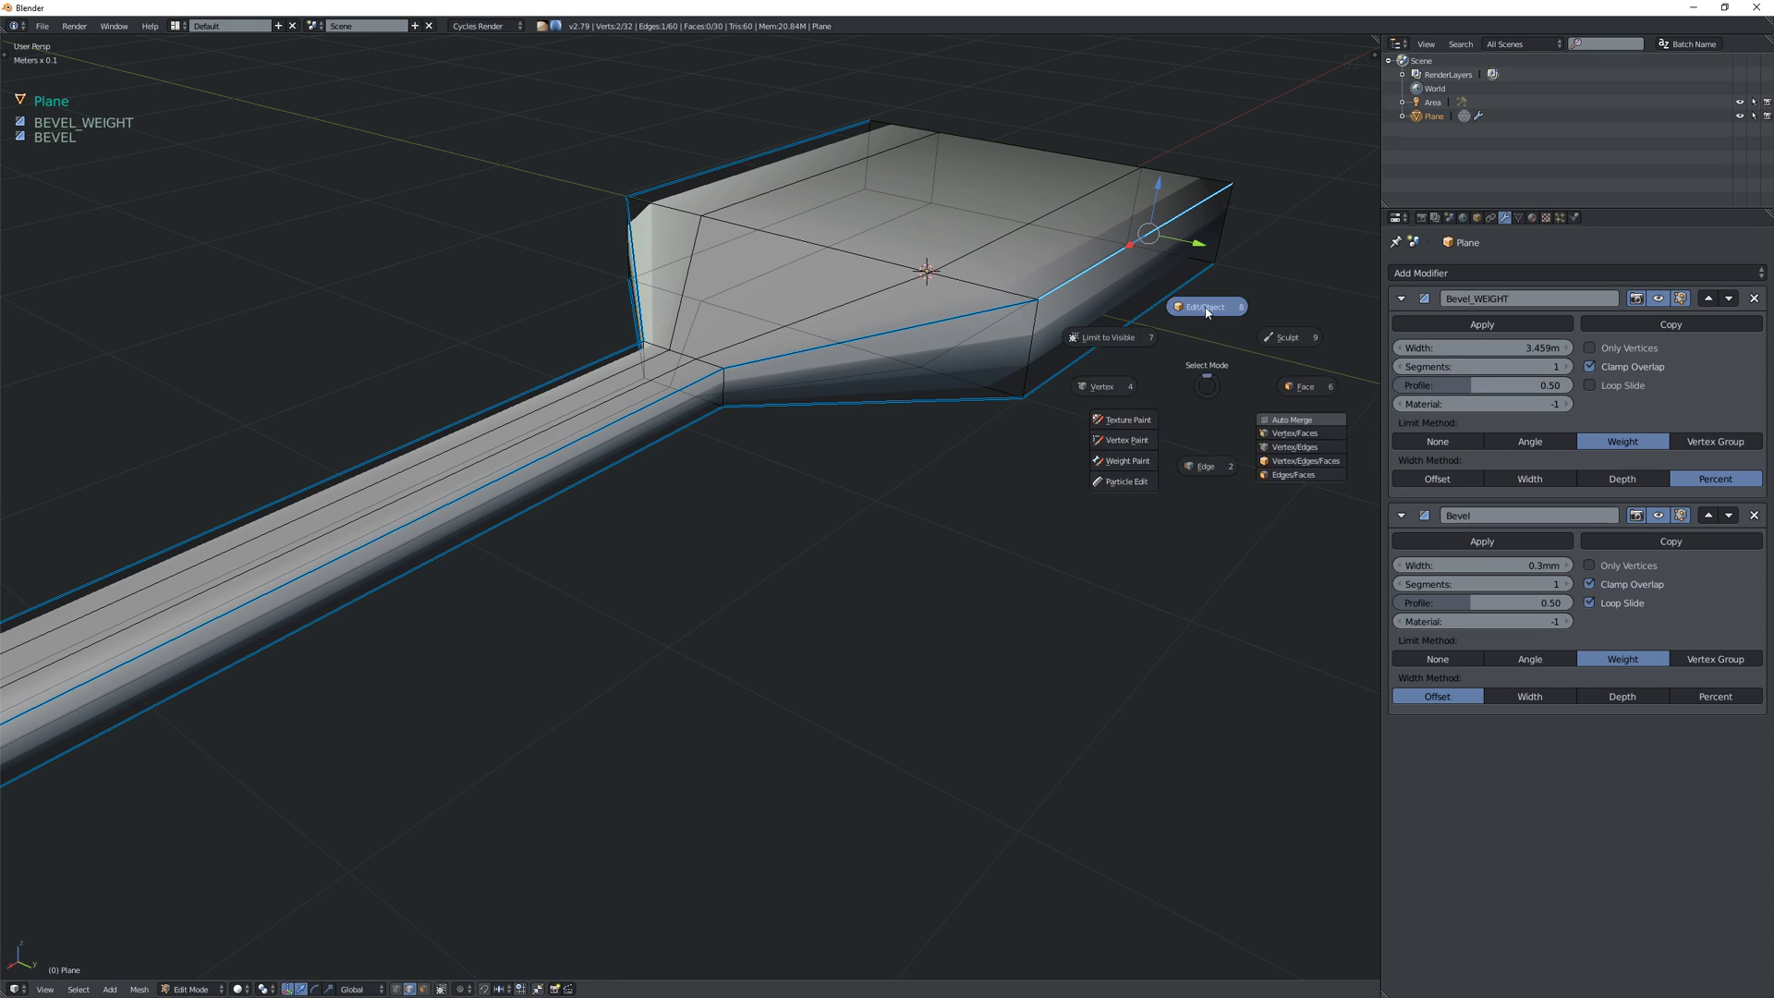
key("Tab")
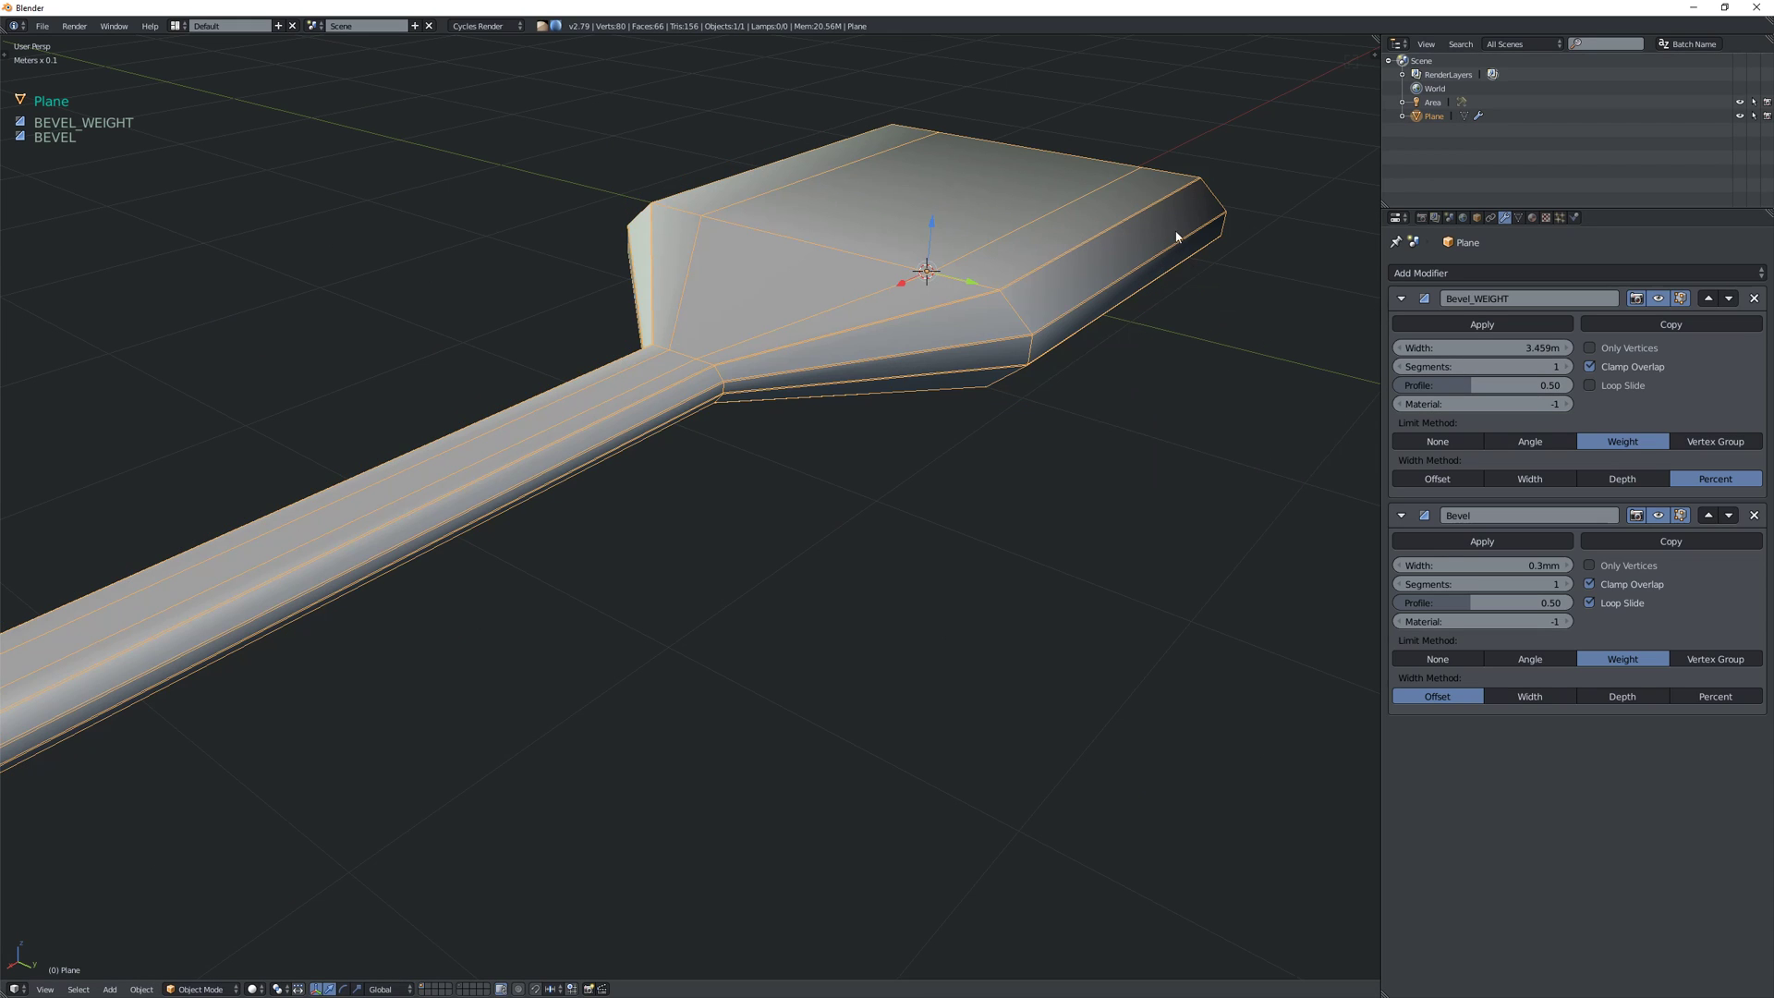
middle_click_drag(1100, 268, 1110, 274)
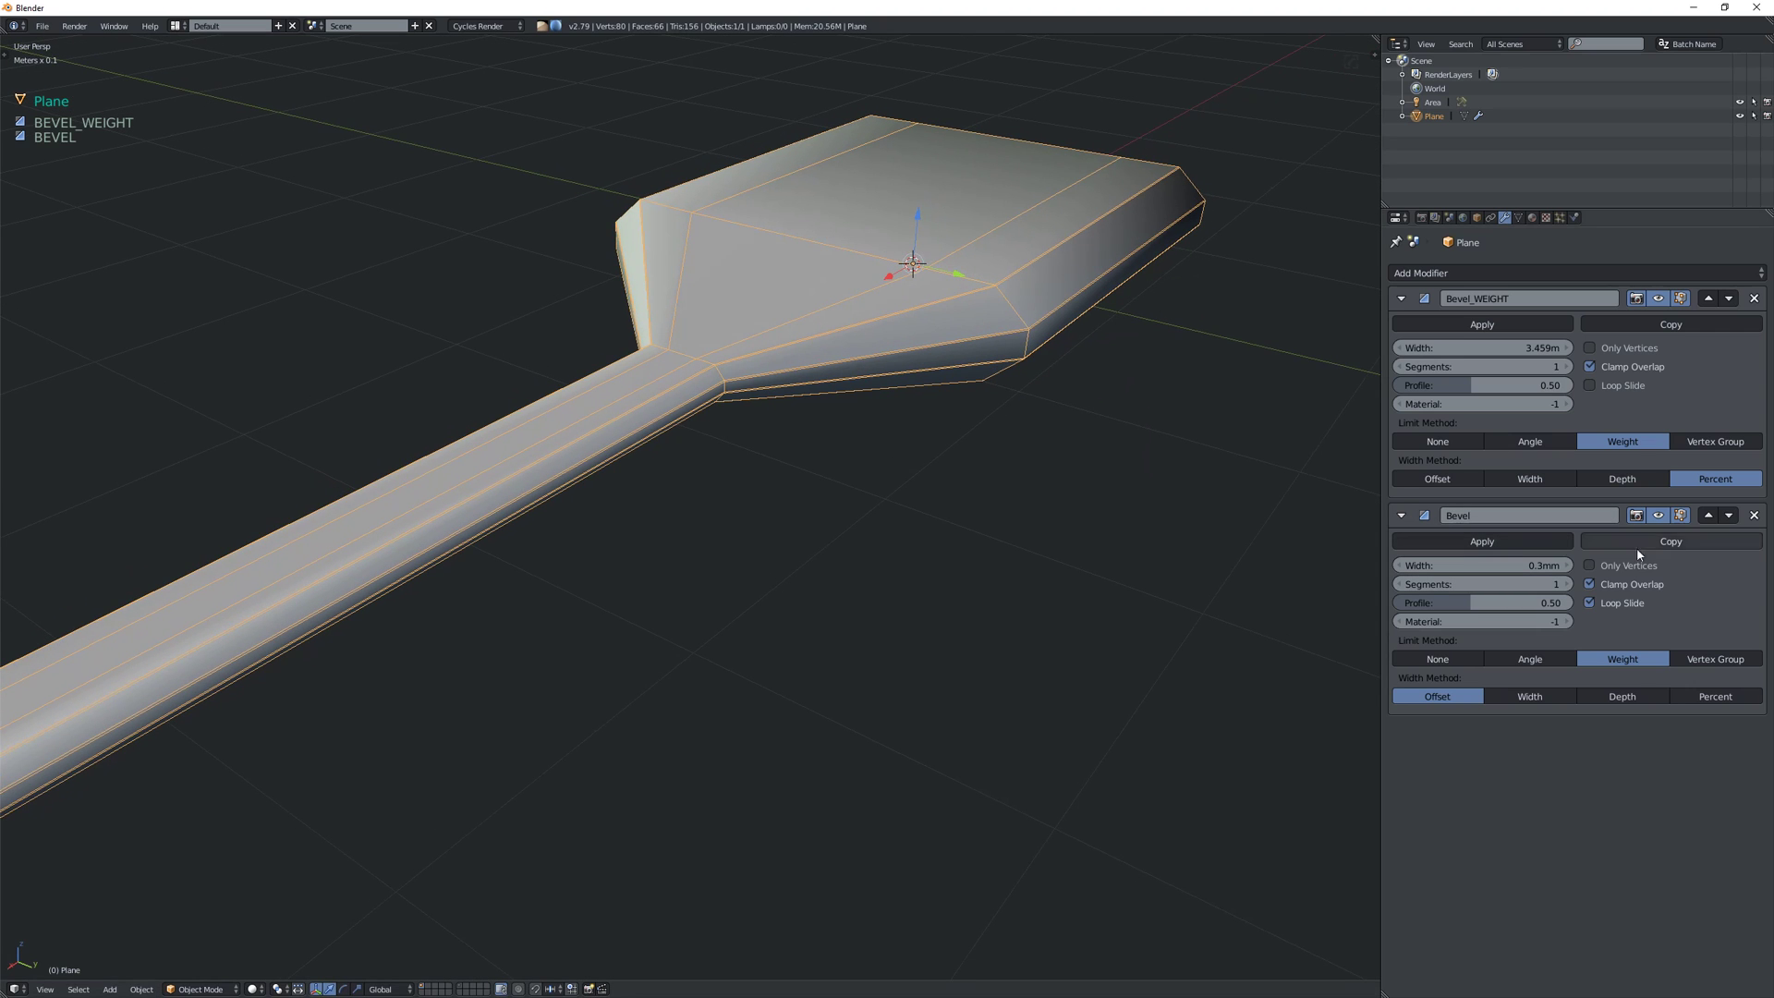
- Add a Subdivision Surface modifier at level 2 to the beveled paddle and check its mesh
middle_click_drag(883, 585, 577, 454)
key("ctrl+2")
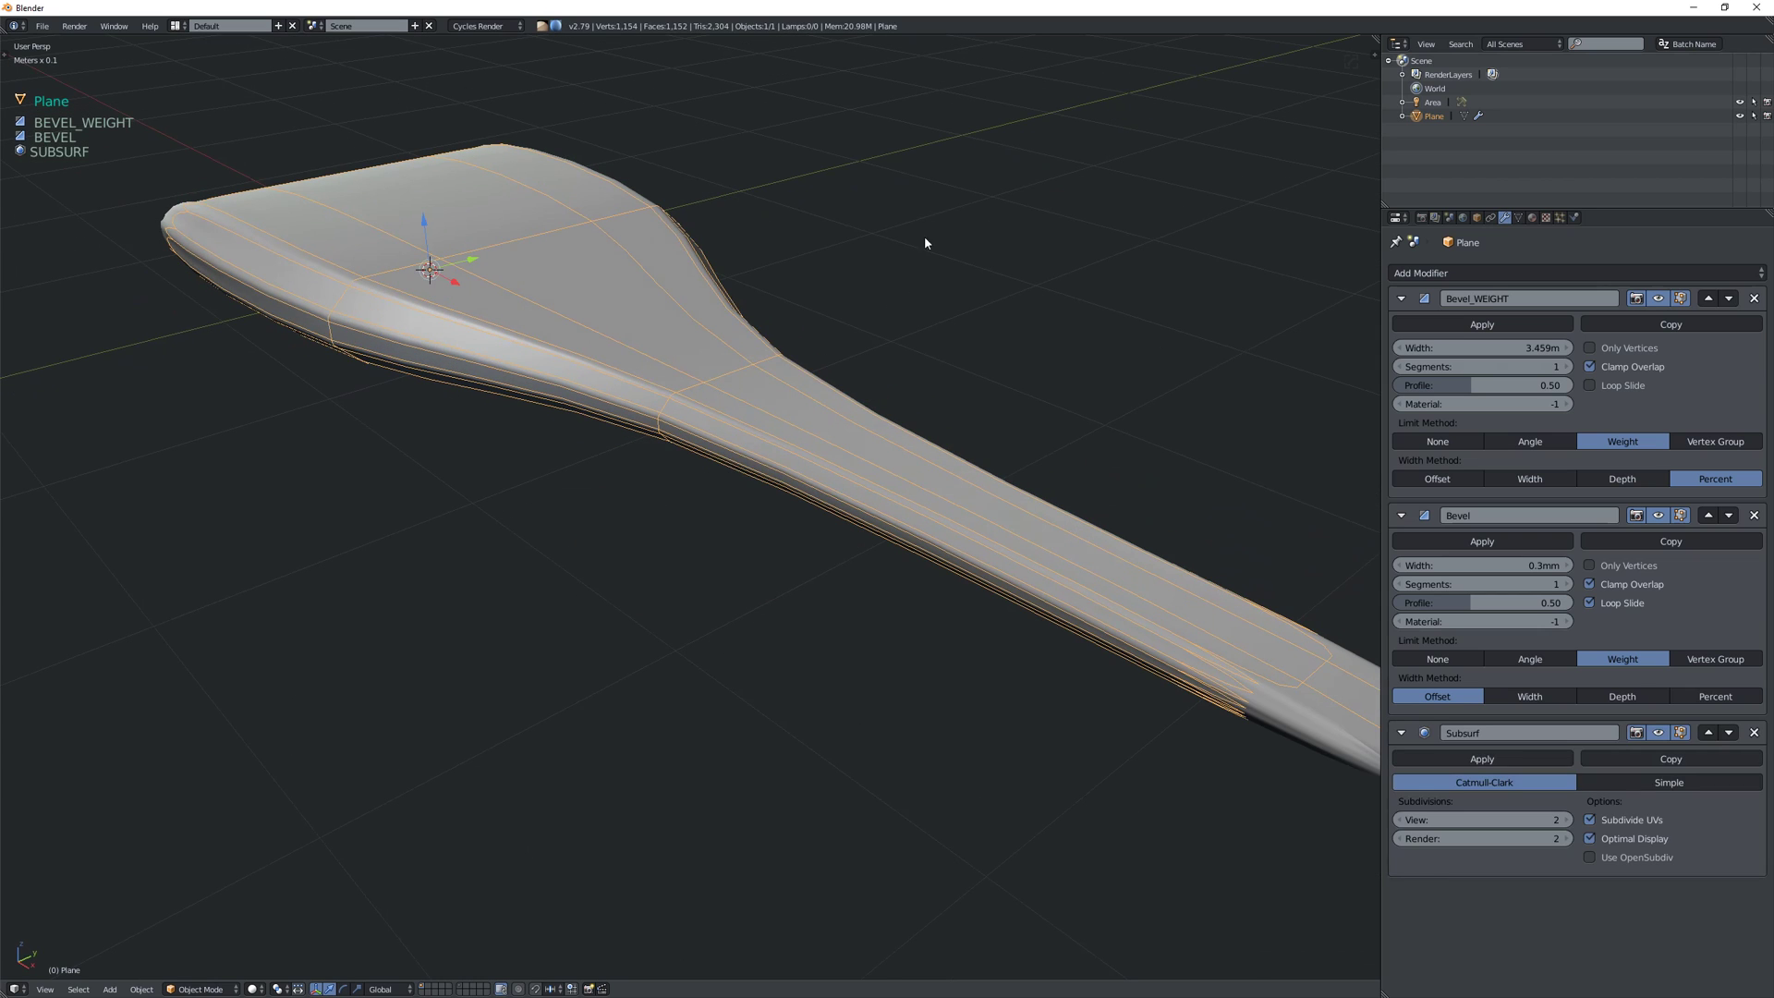
key("a")
key("z")
mouse_move(679, 348)
middle_mouse_down()
mouse_move(695, 357)
mouse_move(534, 322)
mouse_move(618, 356)
mouse_move(591, 335)
middle_mouse_up()
key("z")
- Turn off the paddle's wireframe overlay and deselect it to inspect the smoothed surface
right_click(619, 362)
key("shift+q")
left_click(684, 363)
key("shift+q")
left_click(582, 294)
key("a")
middle_click_drag(736, 313, 728, 365)
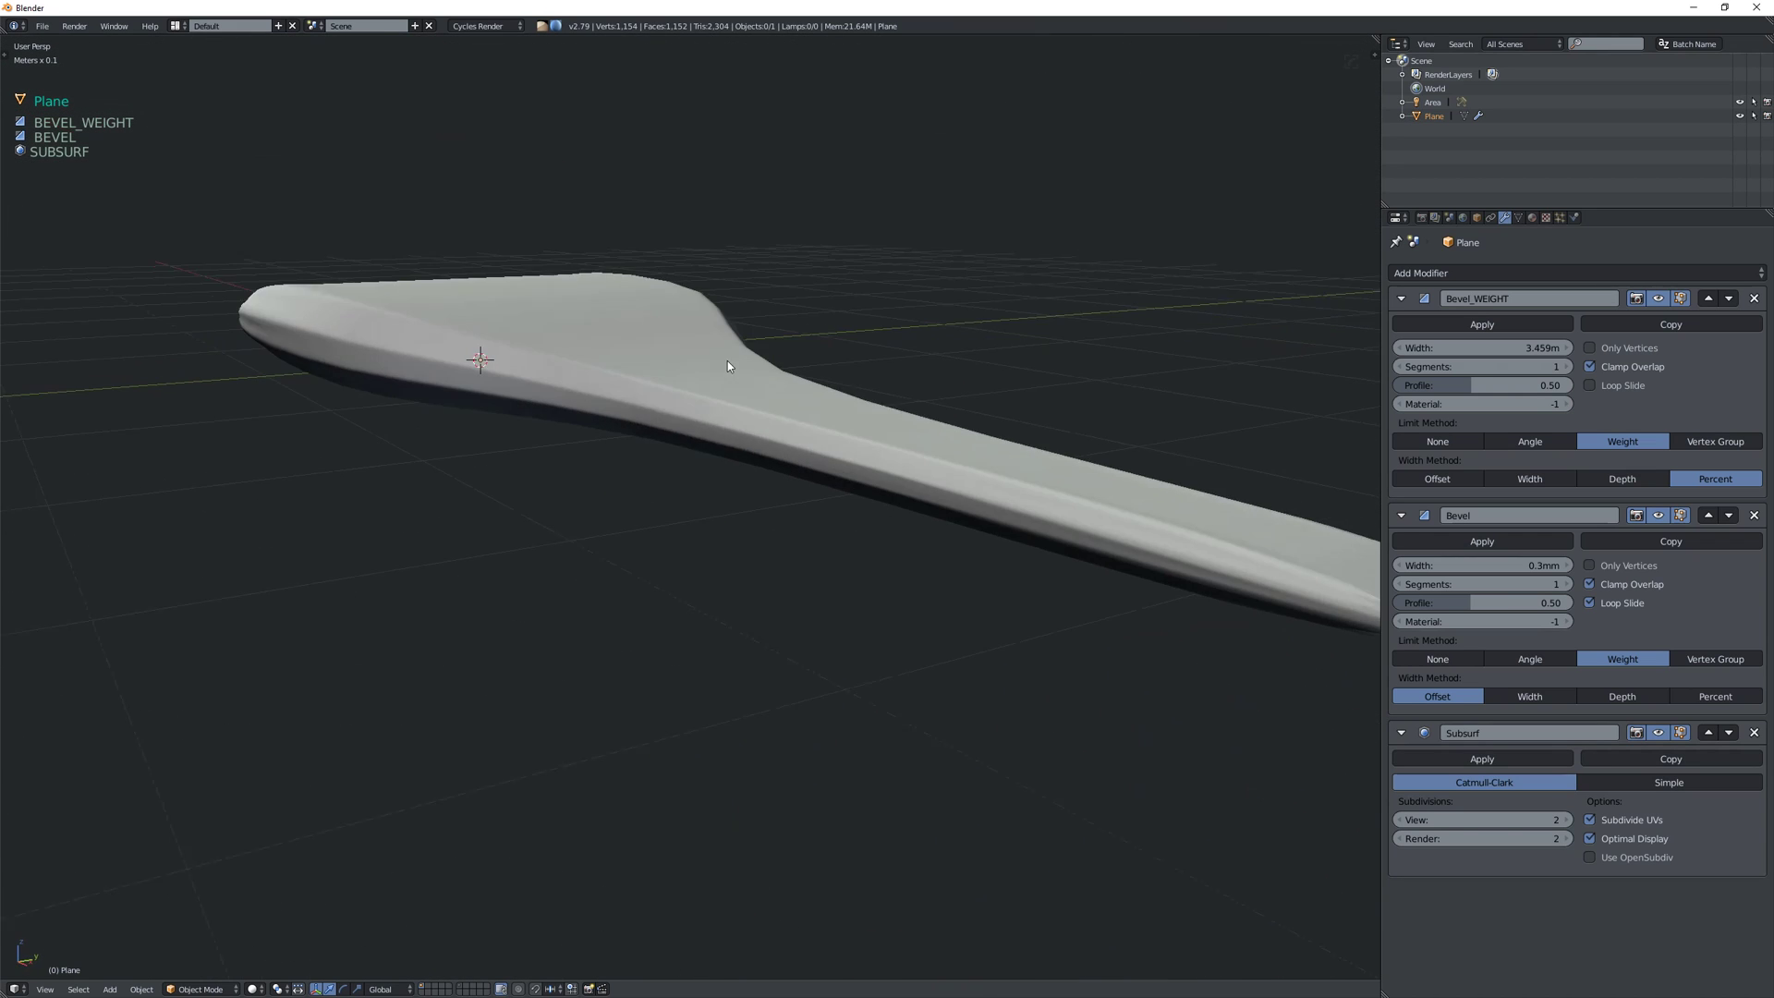
- Select the three end faces of the handle in Edit Mode and delete them
key("Tab")
middle_click_drag(1029, 384, 854, 351)
right_click(1146, 582)
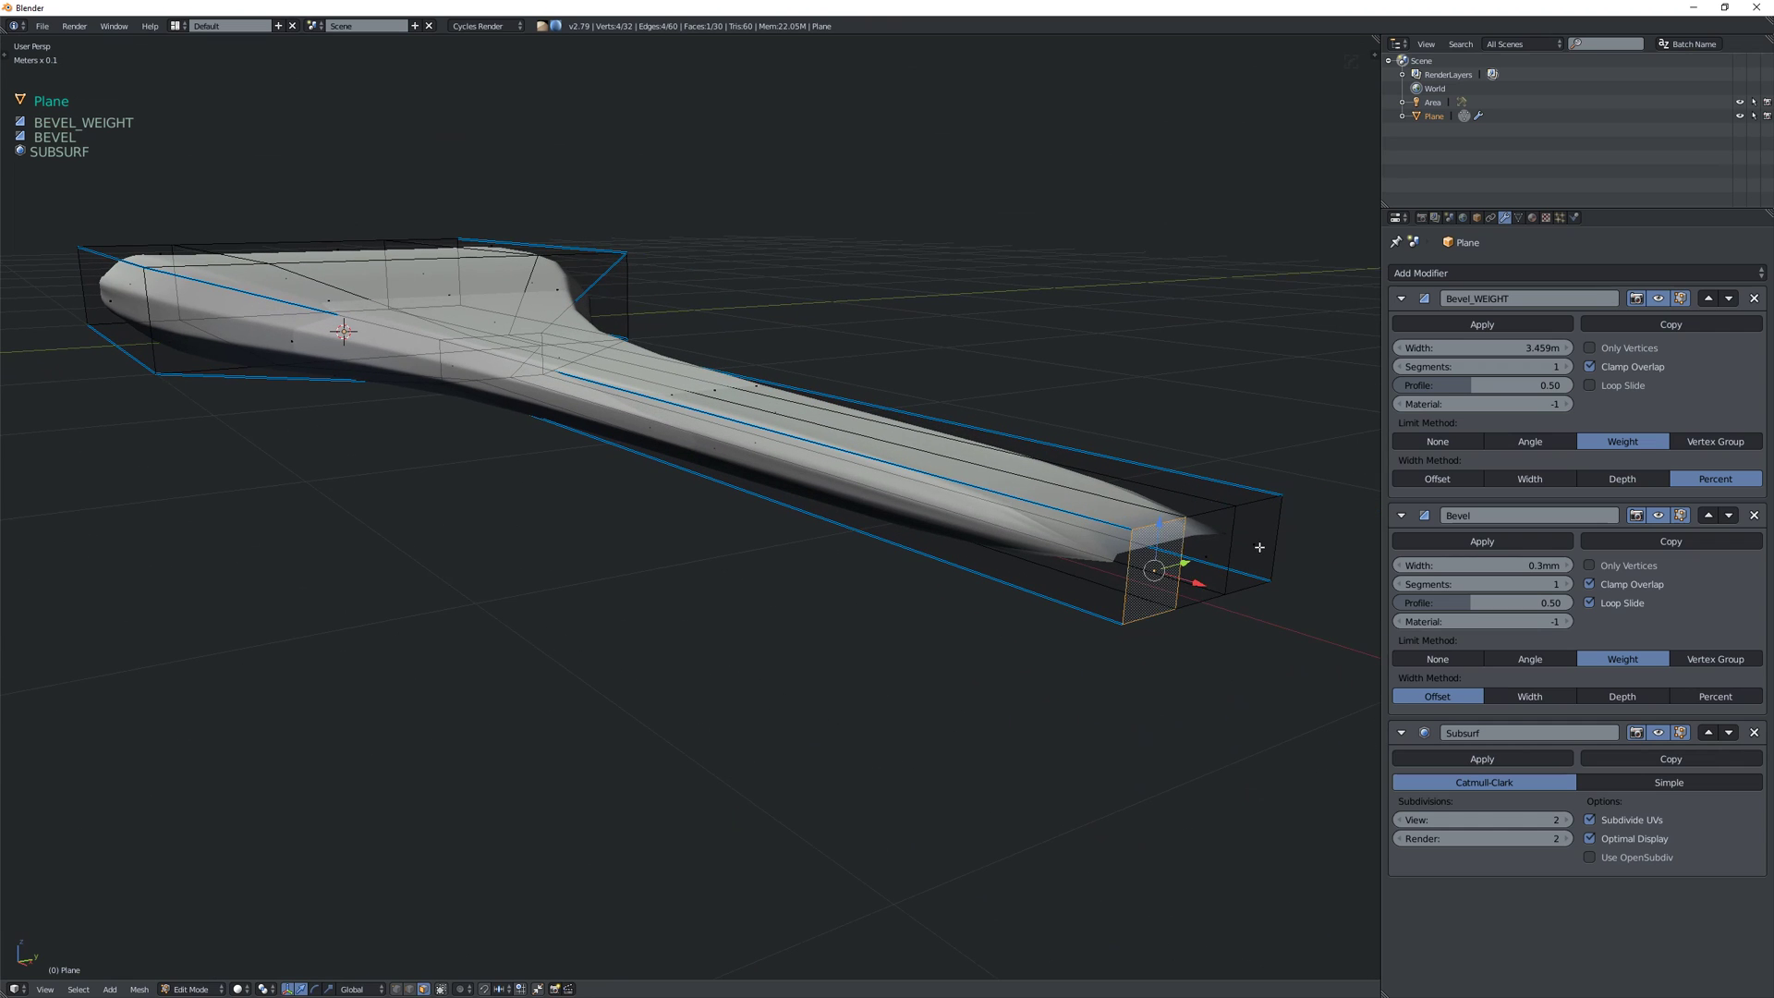
right_click(1206, 560, "shift")
right_click(1255, 547, "shift")
key("x")
left_click(1386, 543)
- Delete the three end faces of the head and return to Object Mode
middle_click_drag(864, 471, 940, 509)
middle_click_drag(698, 501, 1243, 494, "shift")
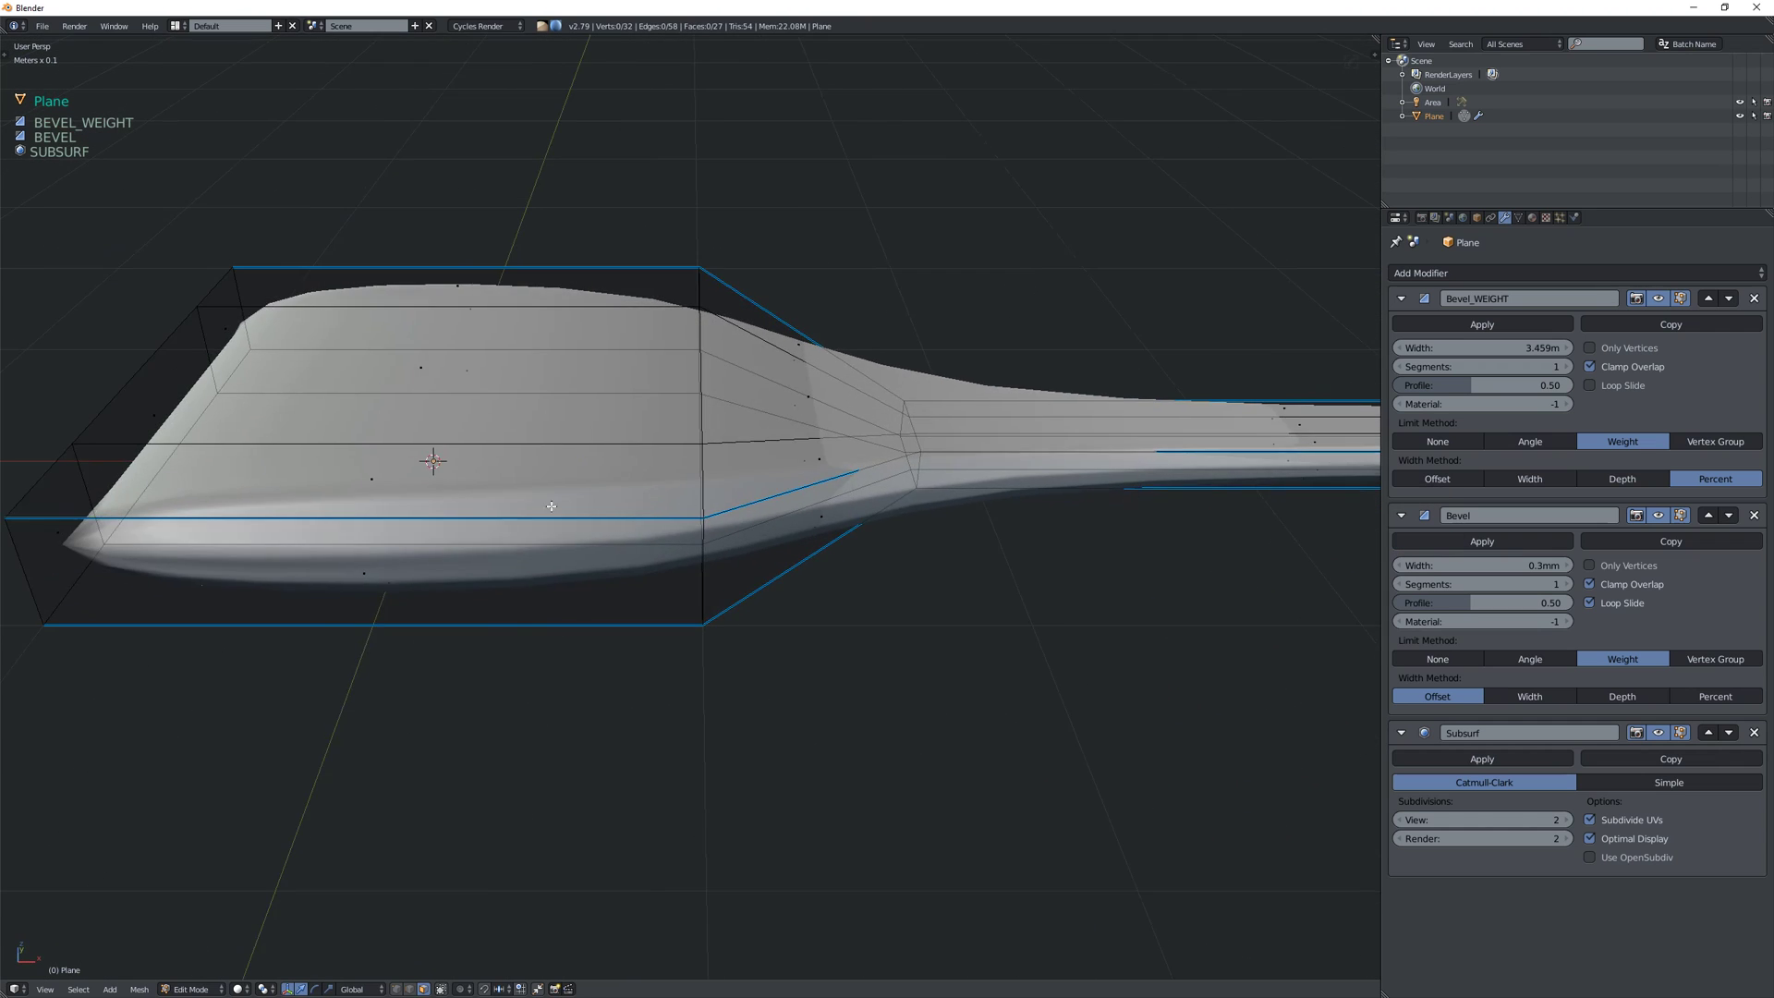
middle_click_drag(453, 455, 550, 507)
scroll(549, 506, "down", 3)
middle_click_drag(457, 555, 646, 534, "shift")
right_click(517, 597)
right_click(432, 554, "shift")
right_click(354, 518, "shift")
key("x")
left_click(499, 525)
middle_click_drag(743, 481, 625, 488)
scroll(739, 486, "up", 1)
middle_click_drag(868, 484, 877, 441, "shift")
key("Tab")
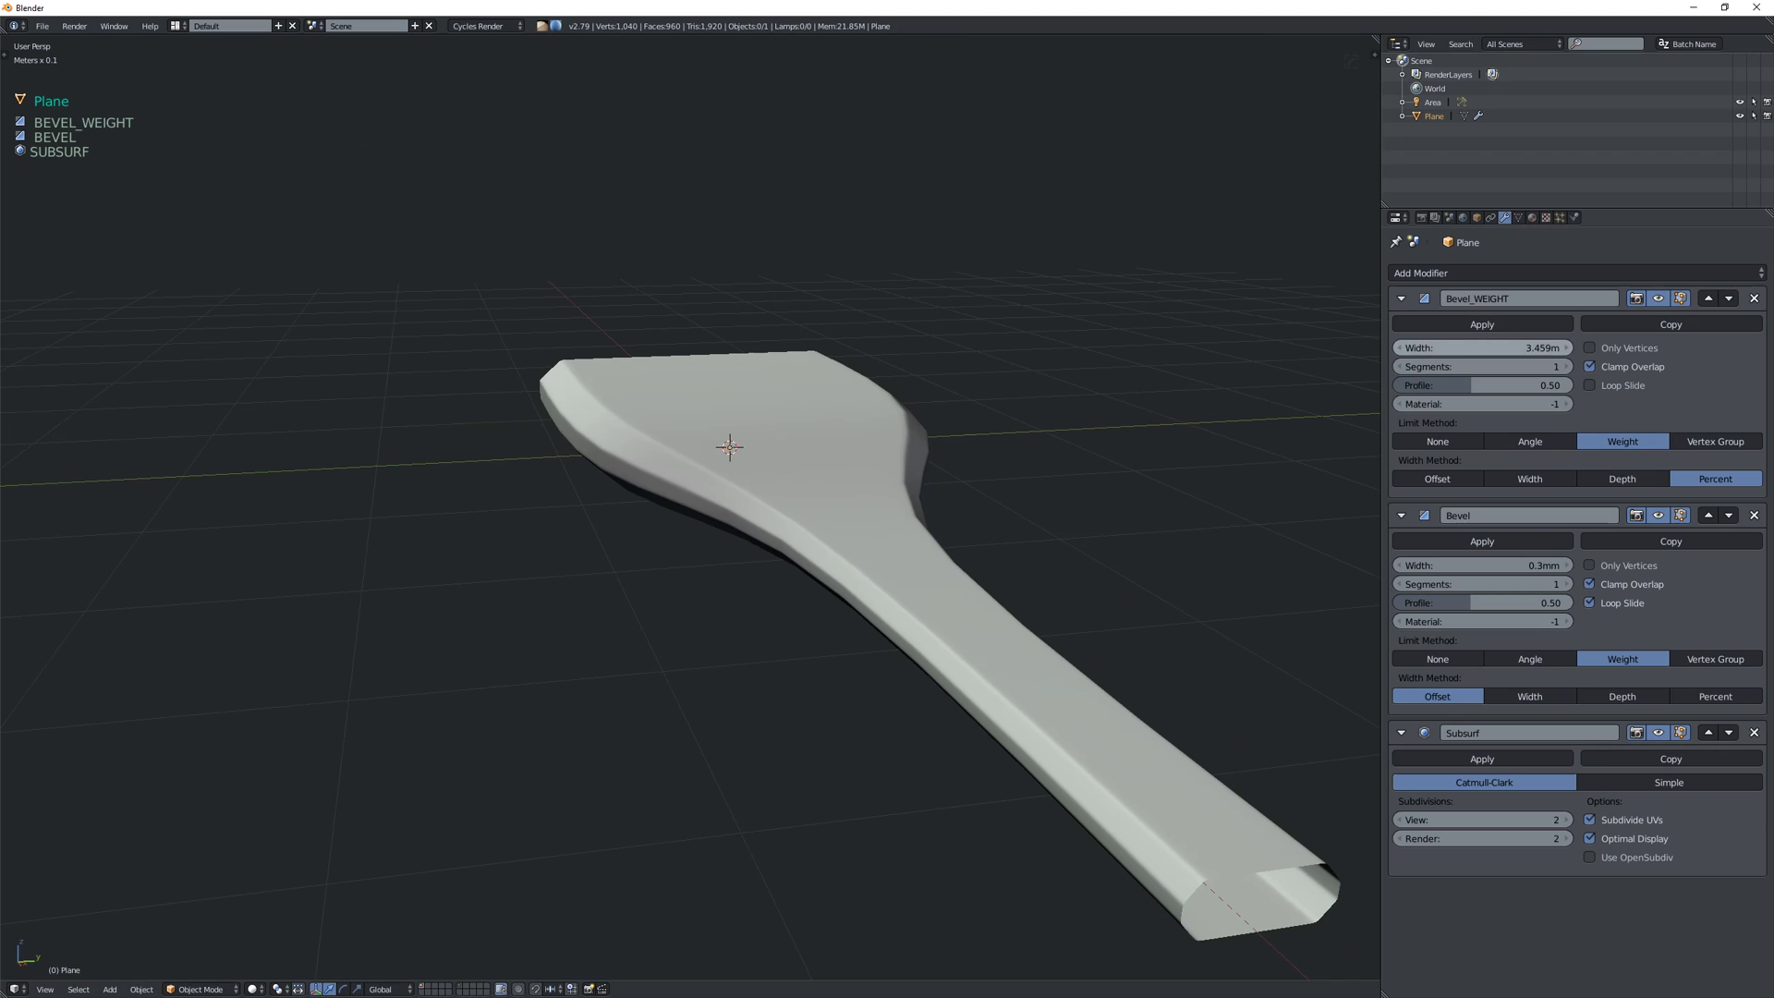
- Set the Bevel_WEIGHT modifier's width to 3.263 m and inspect the smoothed paddle and its control mesh
mouse_move(1476, 352)
left_mouse_down()
mouse_move(1511, 352)
mouse_move(1441, 352)
mouse_move(1498, 352)
left_mouse_up()
middle_click_drag(758, 388, 925, 427)
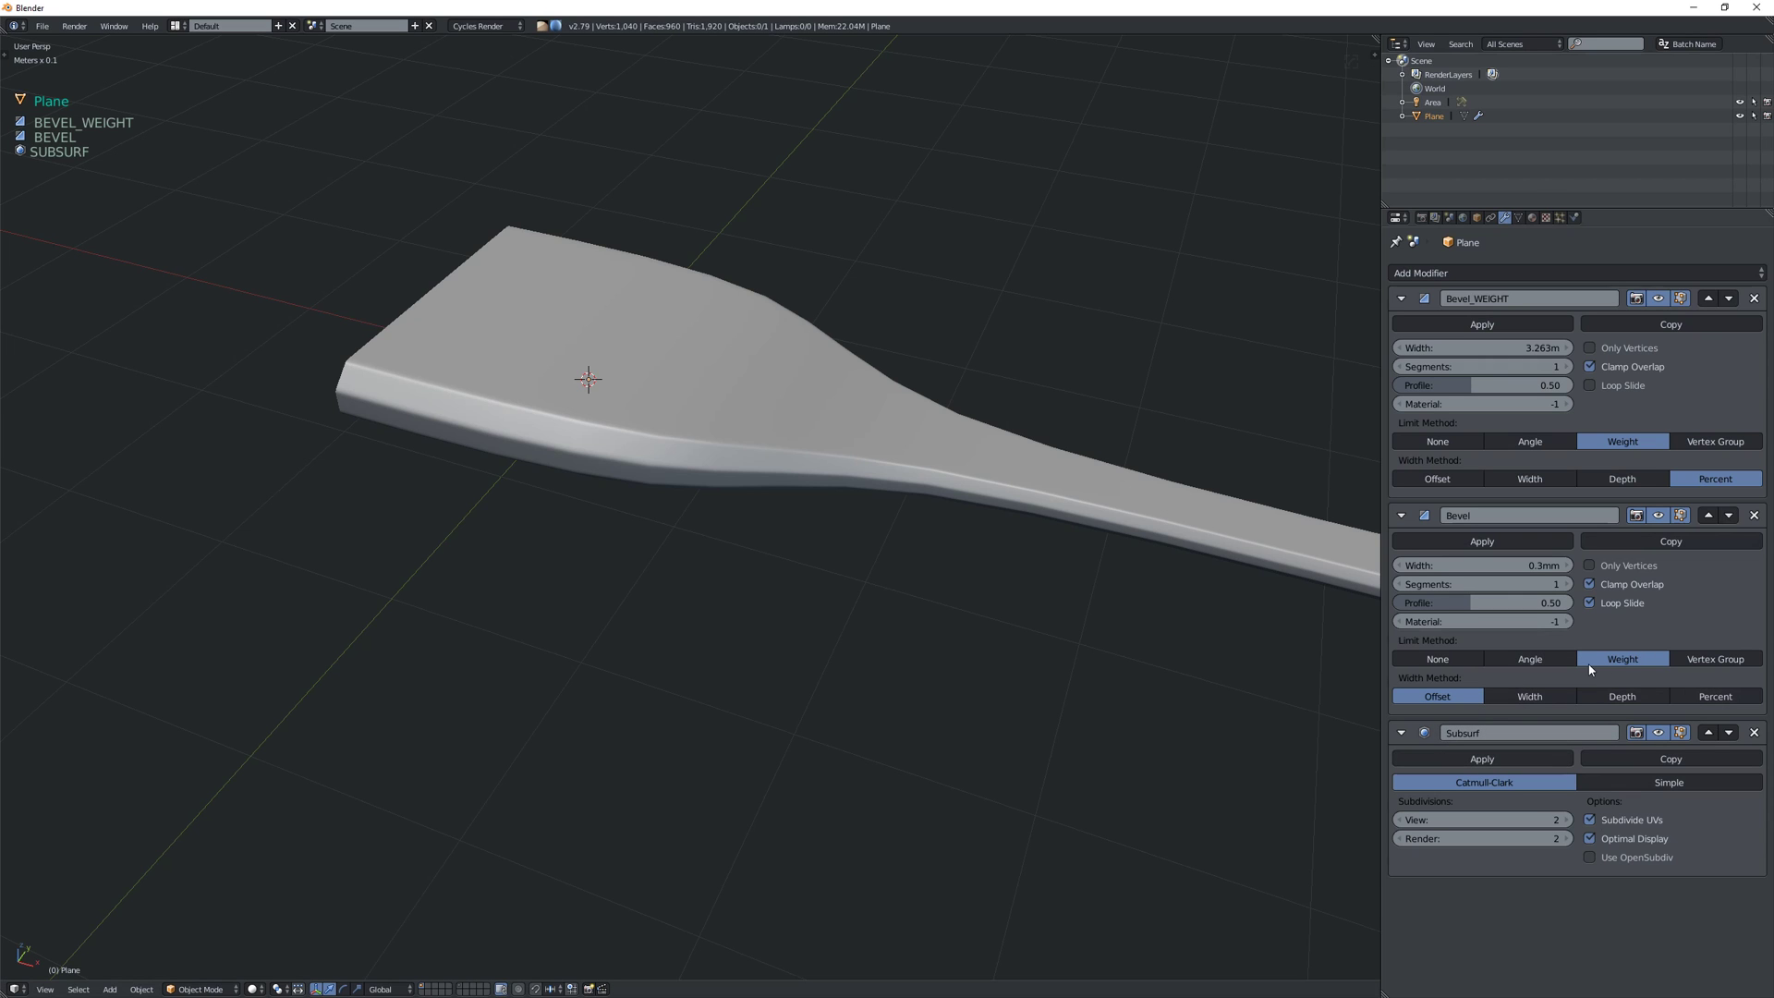
scroll(911, 290, "down", 2)
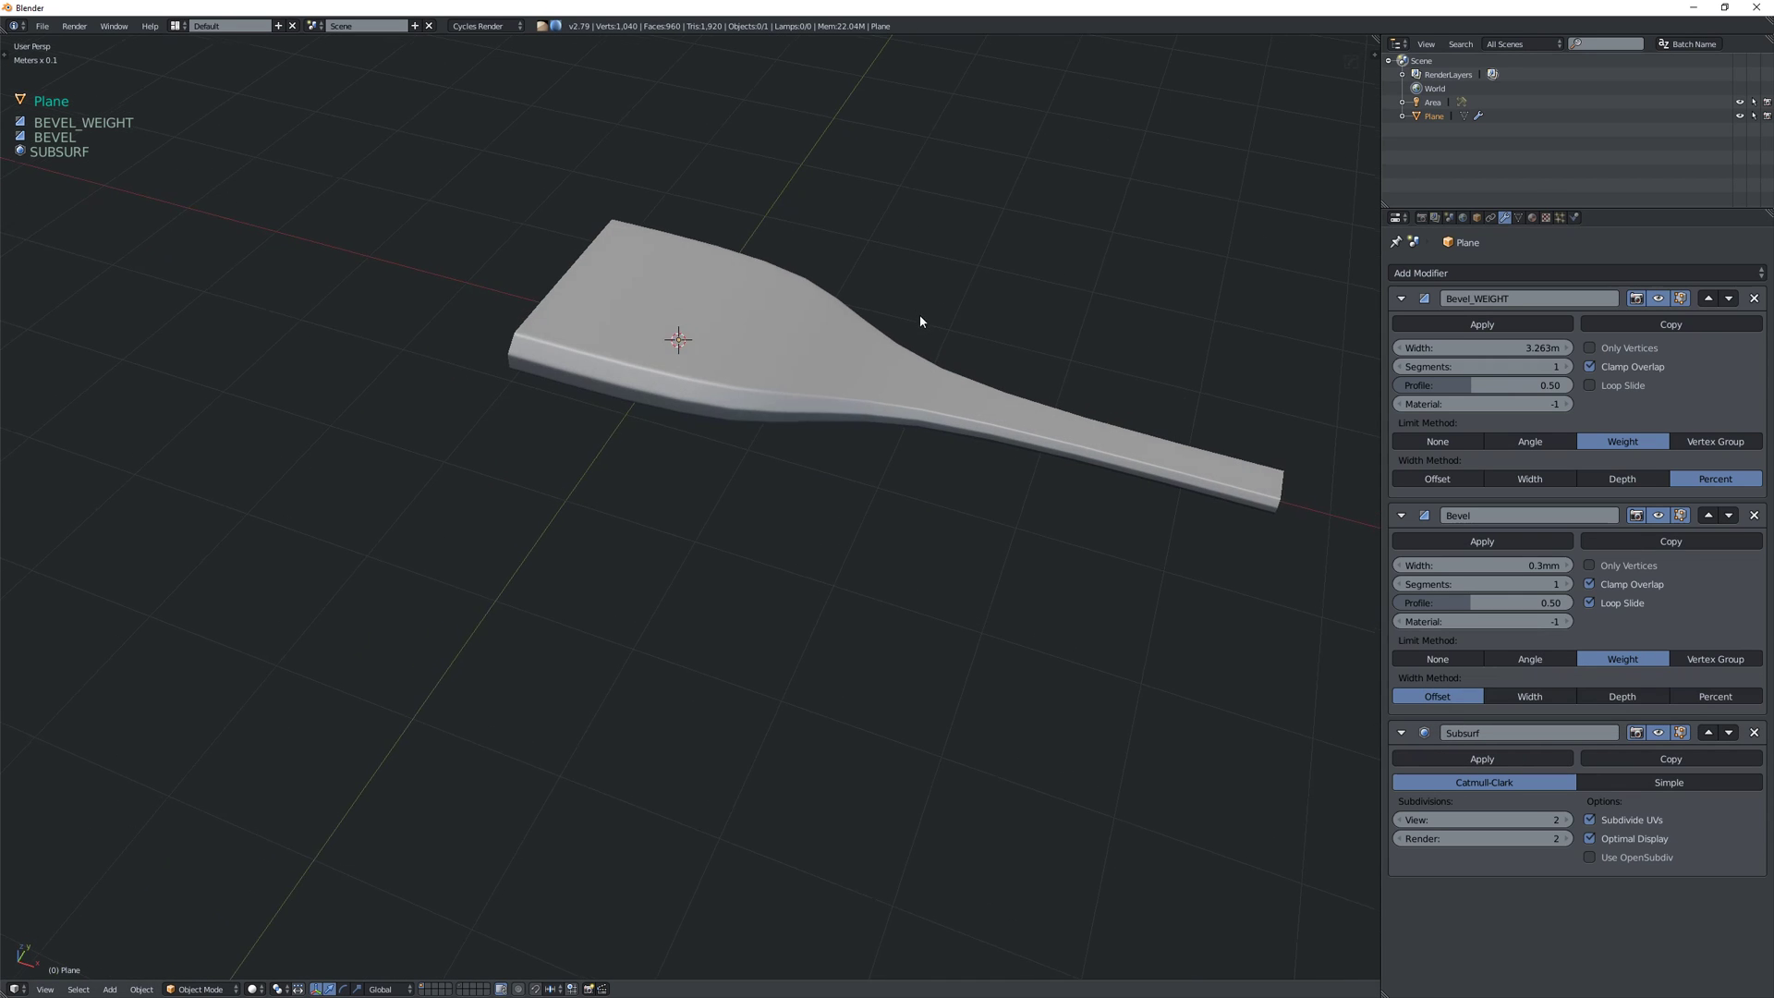
middle_click_drag(921, 322, 887, 364, "shift")
right_click(768, 374)
key("Tab")
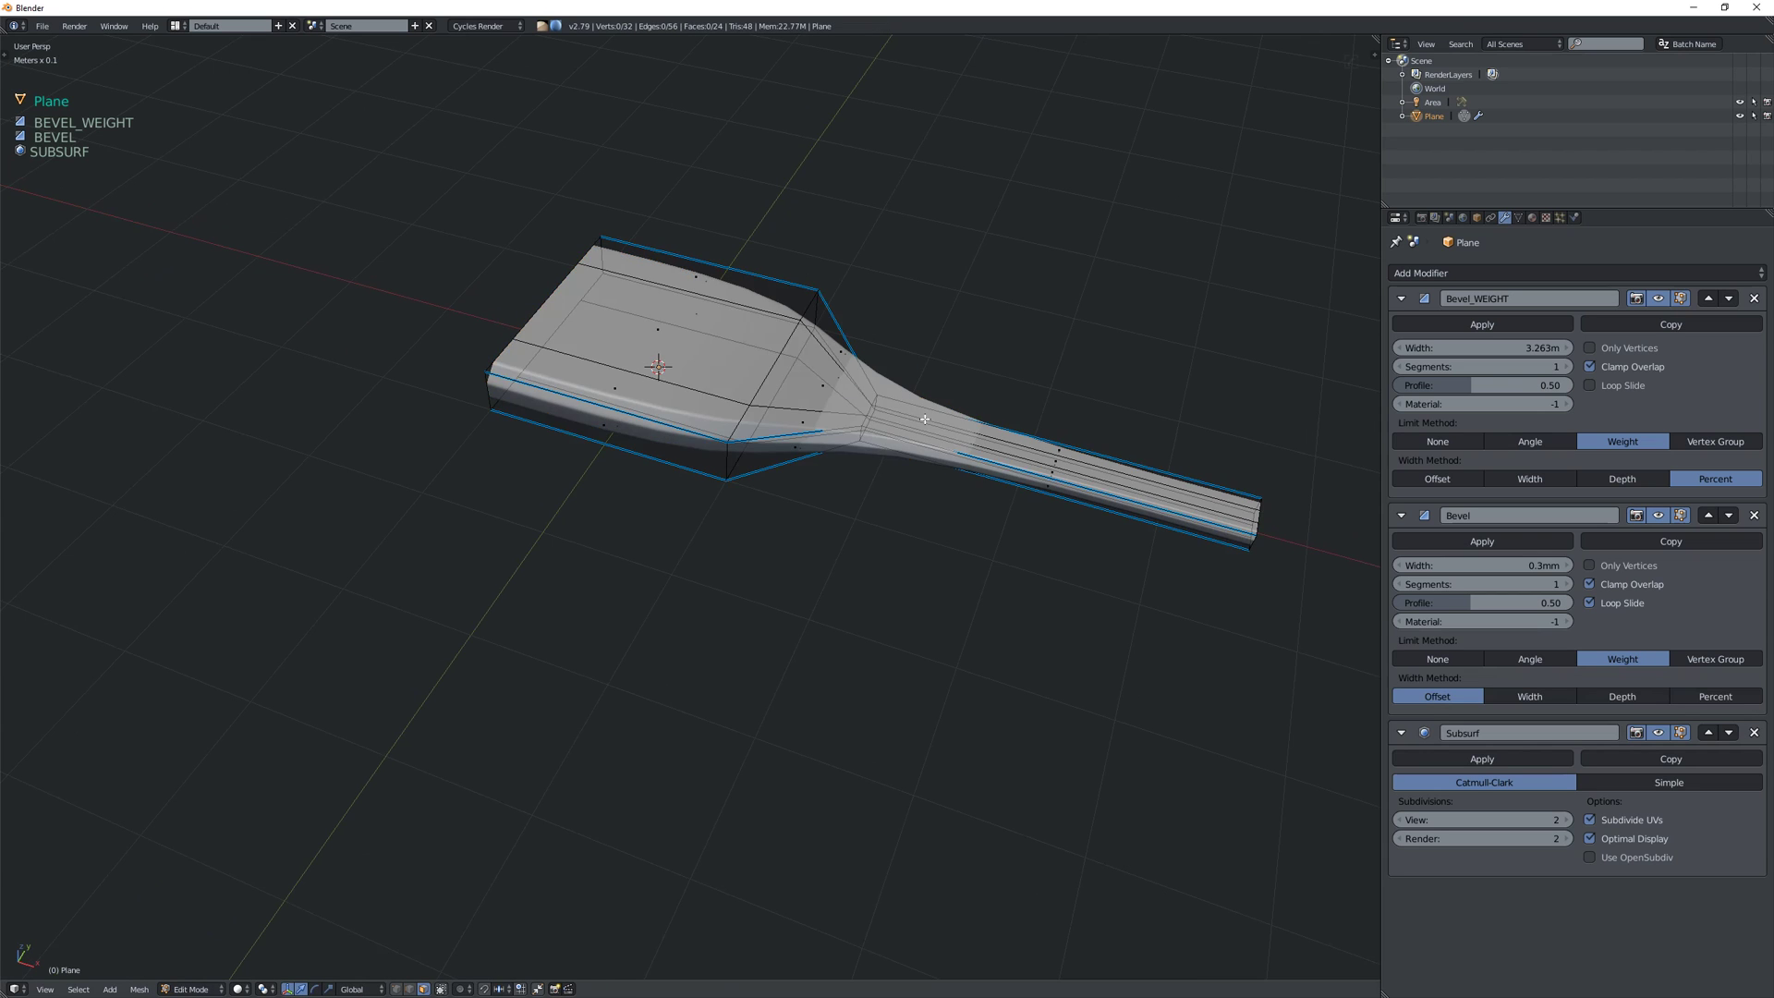
middle_click_drag(925, 422, 857, 330)
key("Tab")
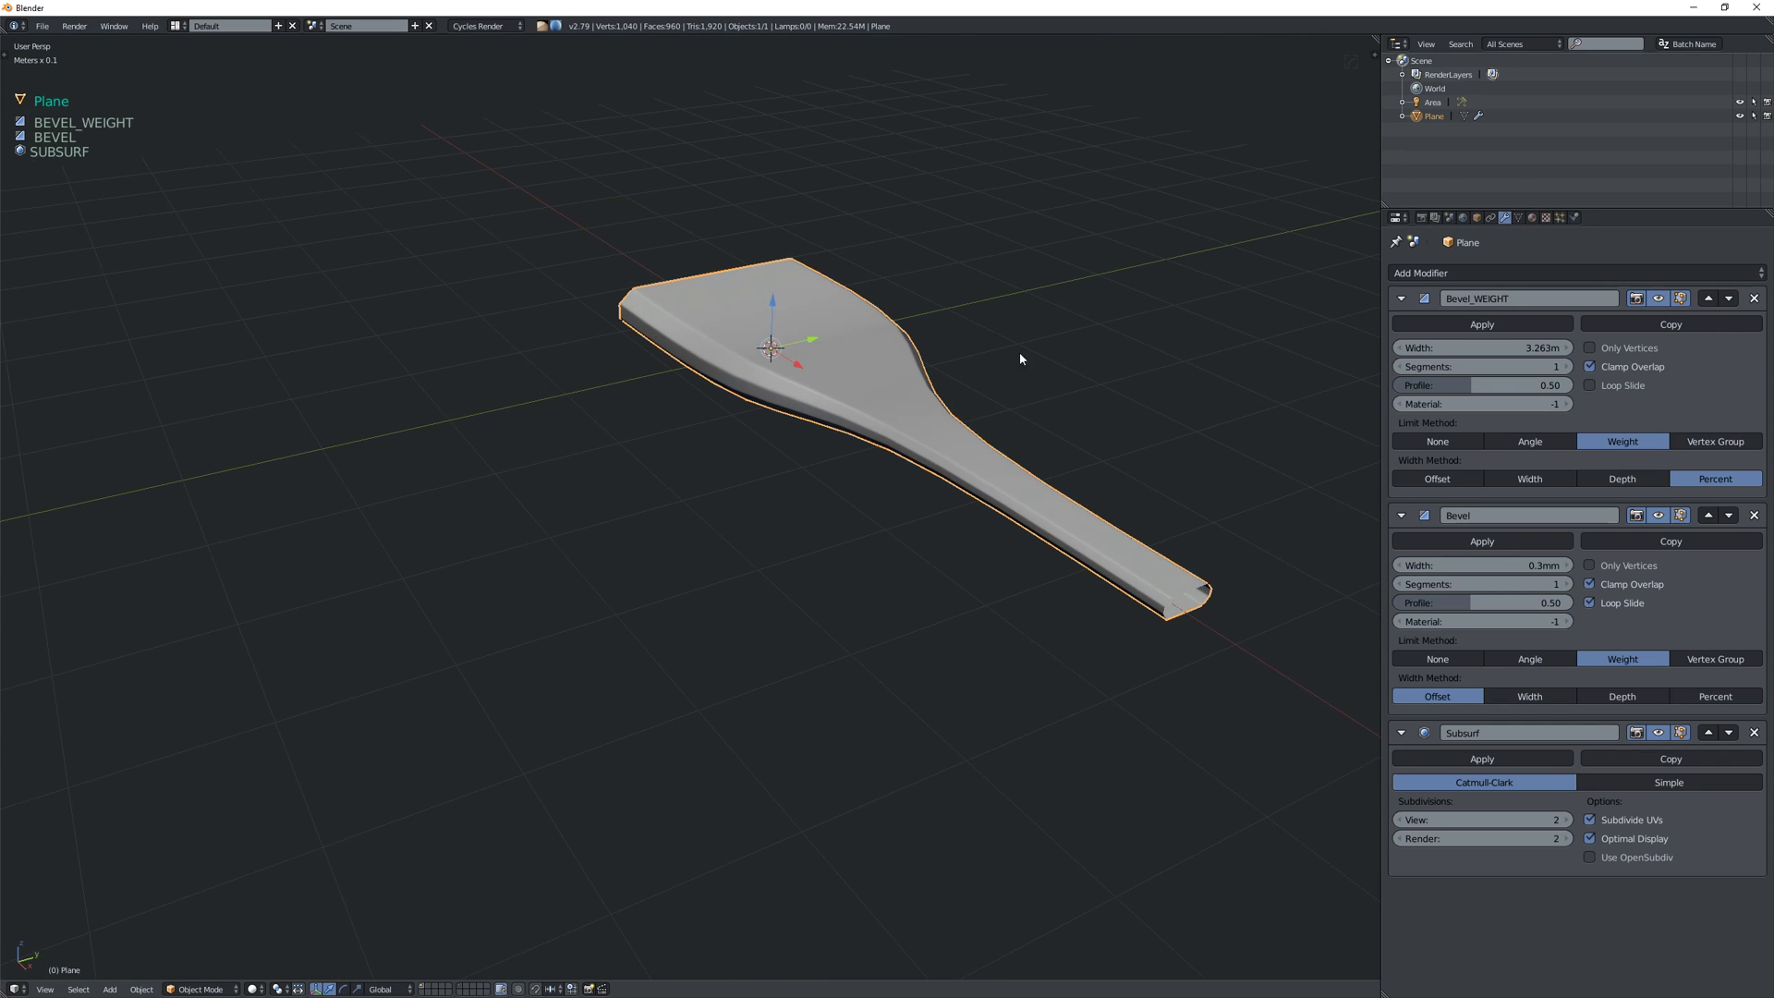
- Collapse the settings of the Bevel_WEIGHT, Bevel and Subsurf modifiers
left_click(1401, 306)
left_click(1401, 328)
middle_click_drag(1108, 369, 1038, 364)
left_click(1401, 357)
- Select the paddle's top and side faces in Edit Mode and delete them, keeping only the flat bottom sheet
key("Tab")
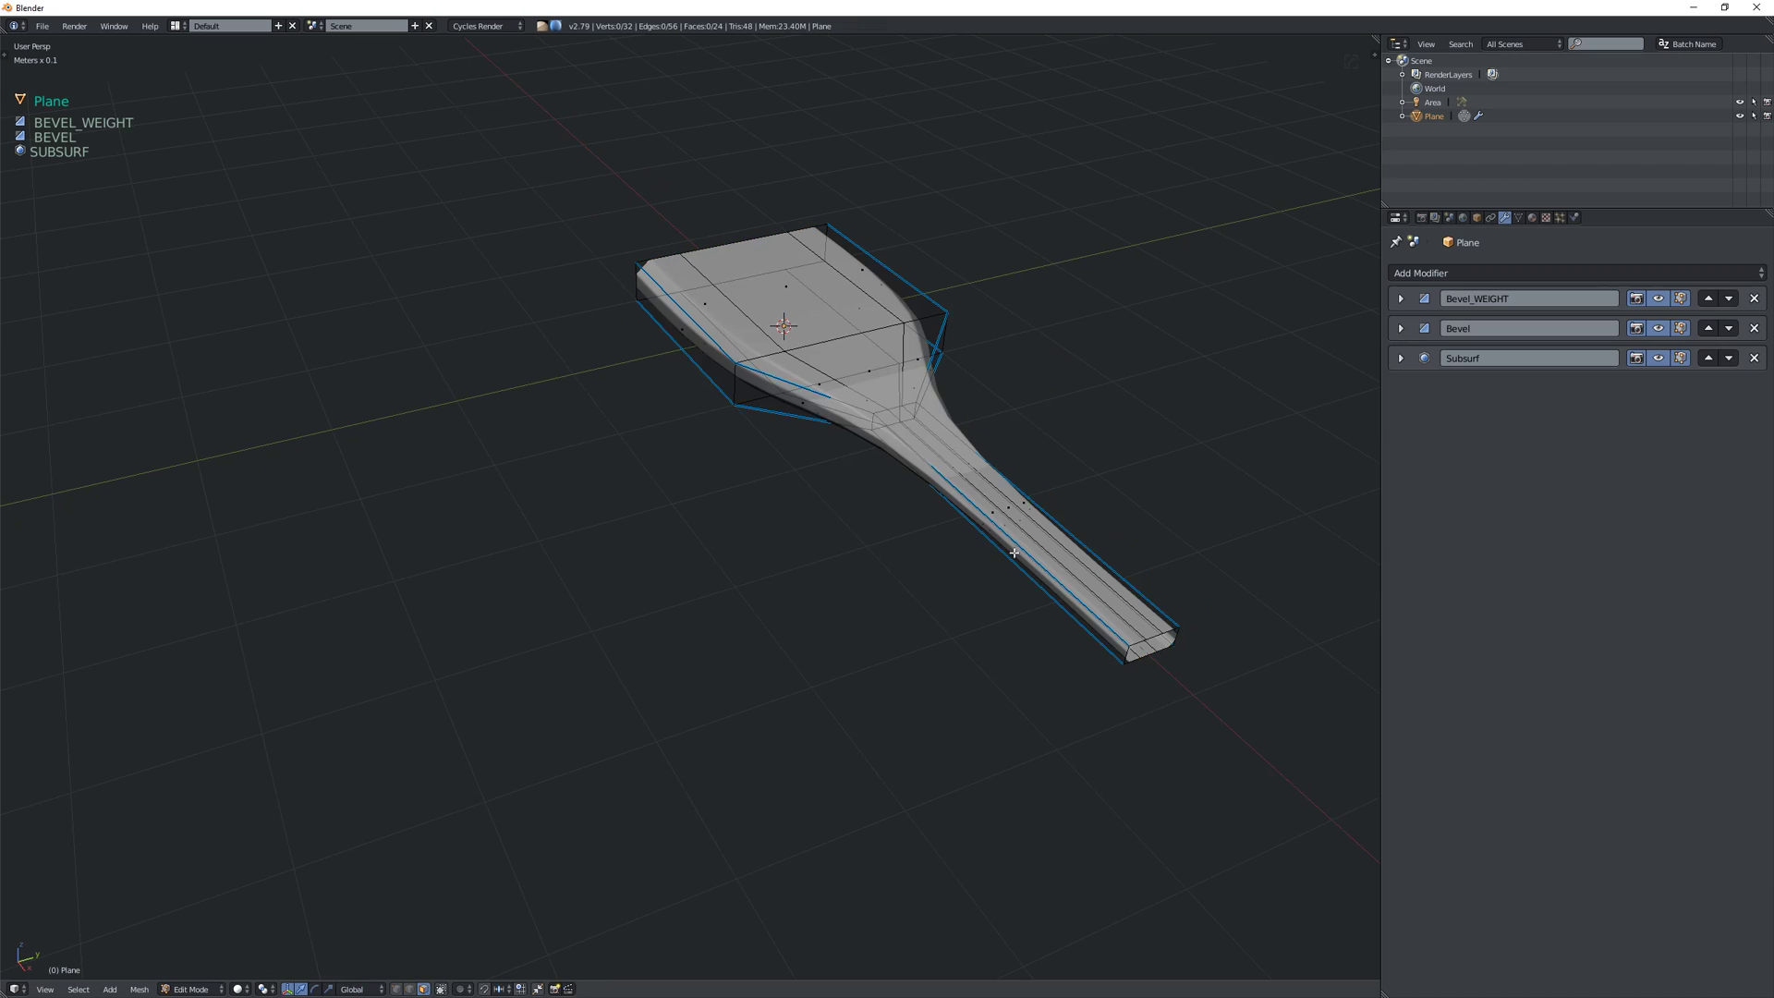
key("Tab")
left_click(998, 514)
left_click(1002, 519)
left_click(1033, 529, "shift")
left_click(1046, 527, "shift")
left_click(748, 339, "alt+shift")
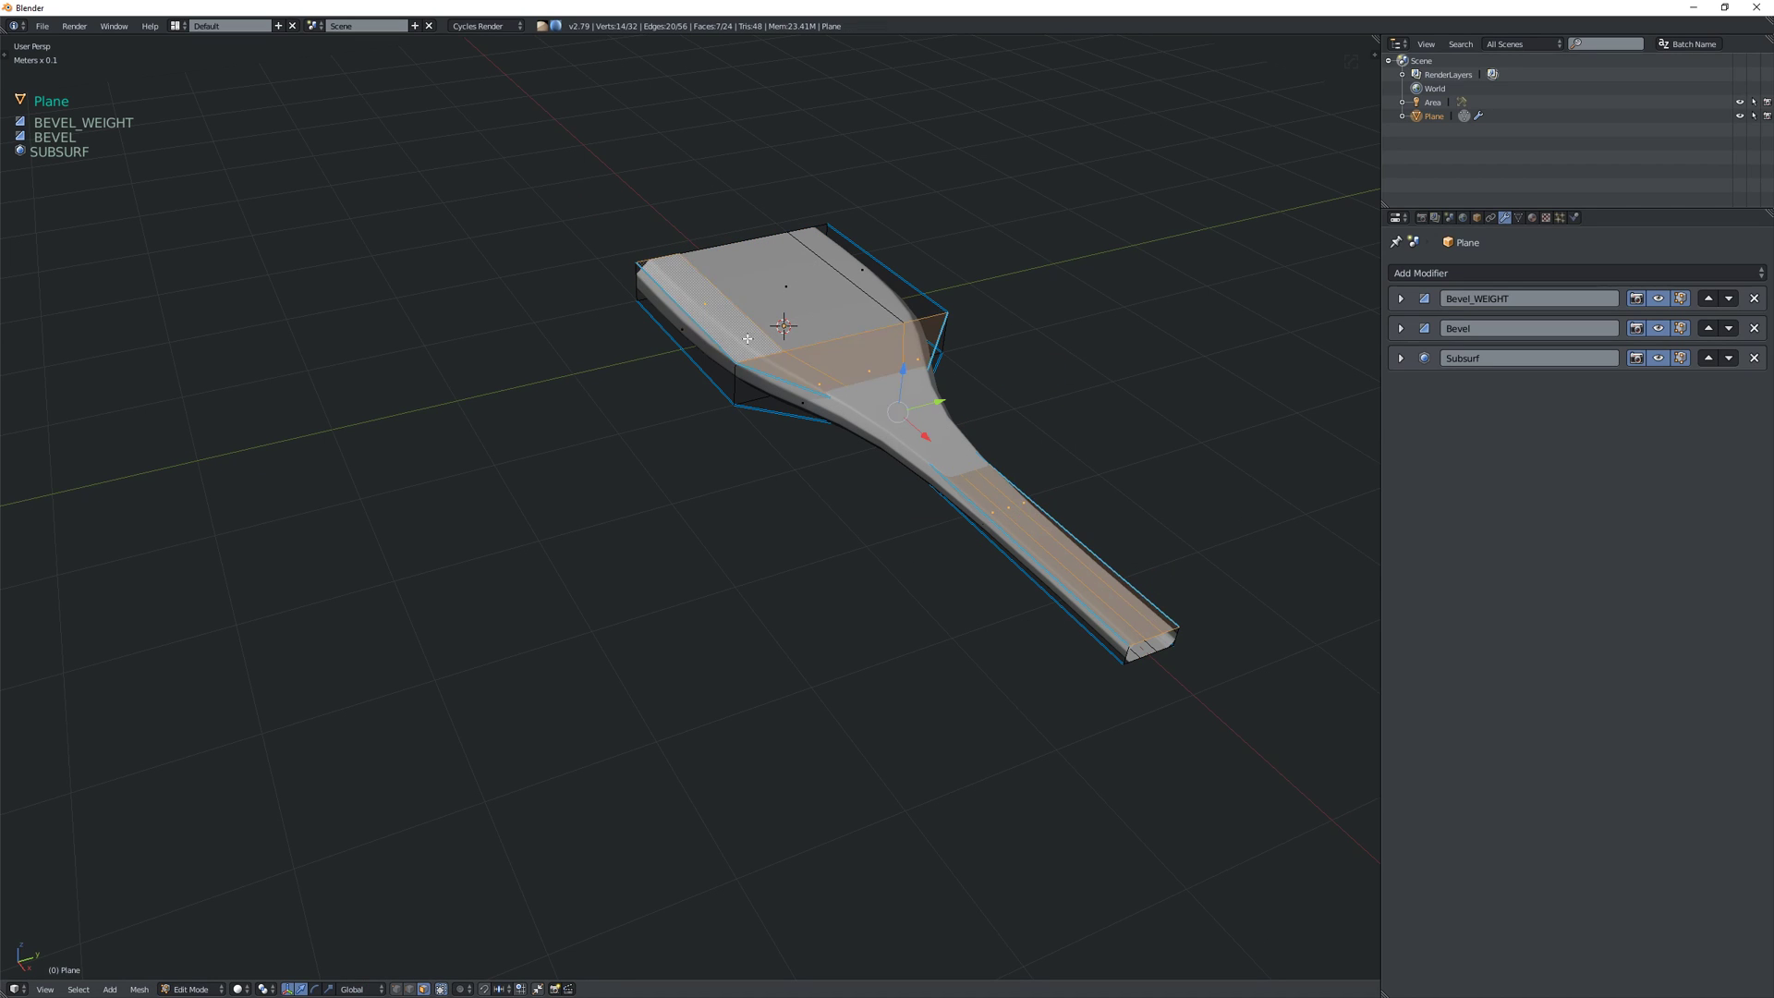
left_click(869, 288, "ctrl")
middle_click_drag(938, 310, 1006, 323)
key("h")
key("alt+h")
left_click(1006, 323, "alt+shift")
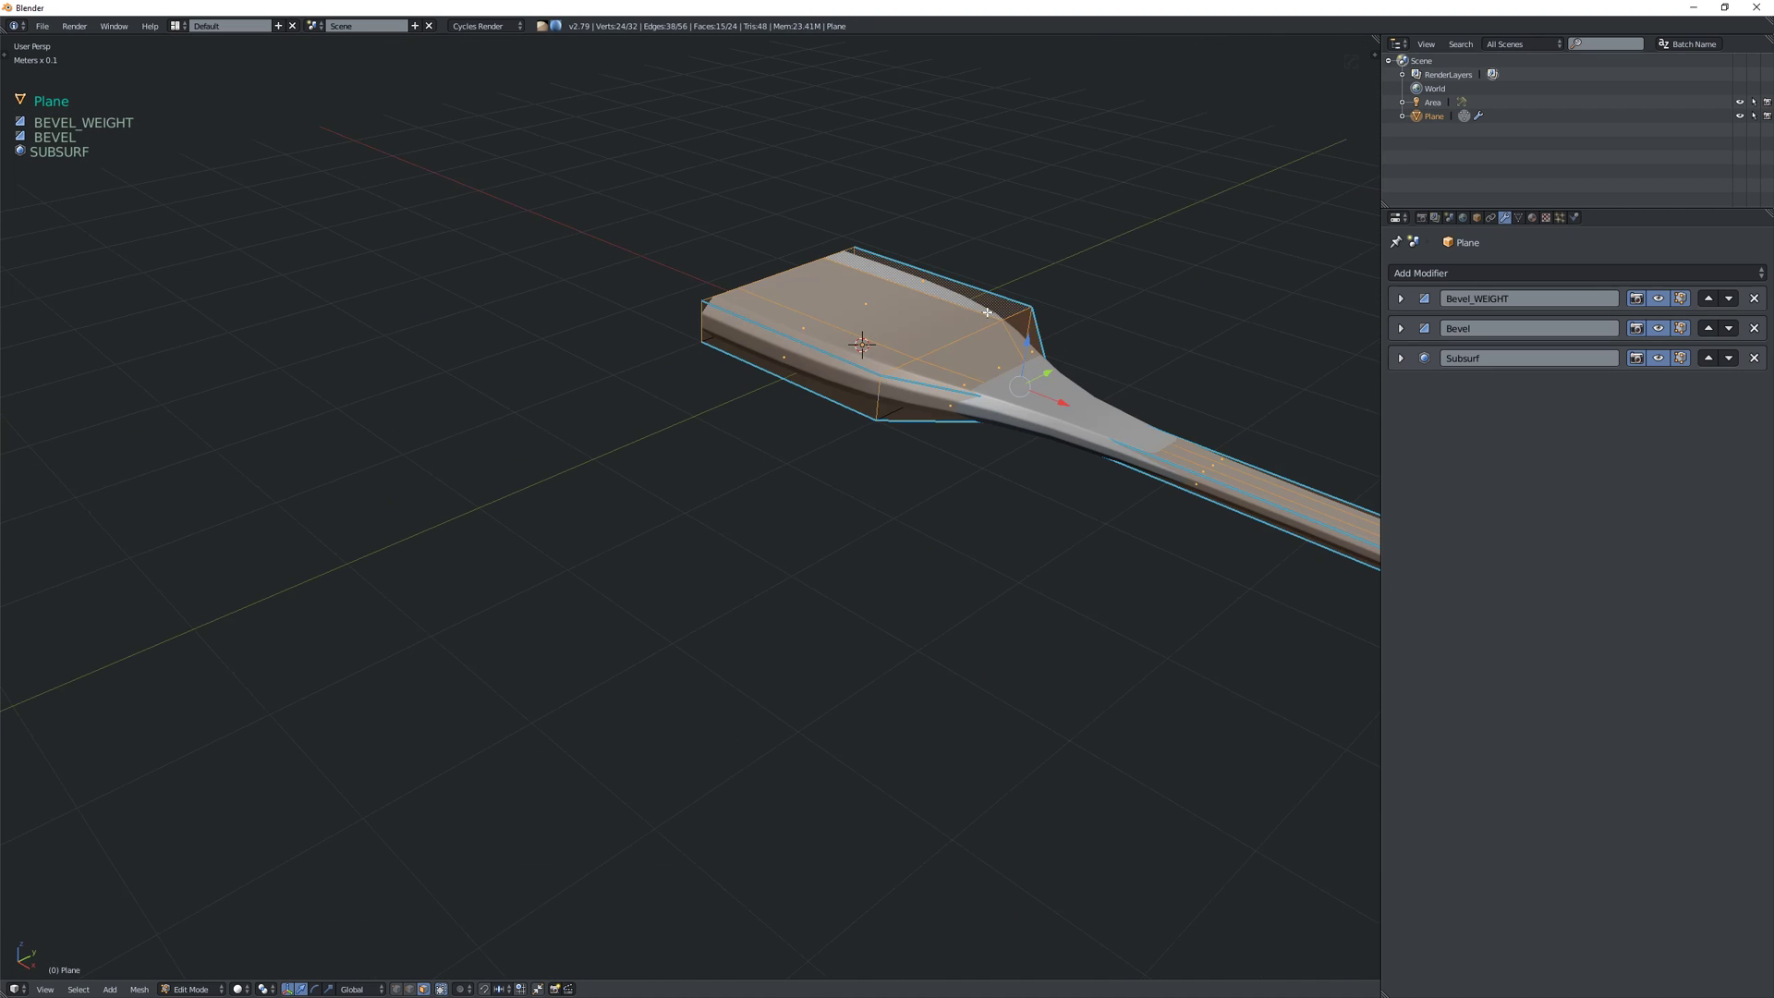
key("x")
key("f")
- Remove the Subsurf modifier, return to Object Mode and hide both Bevel modifiers in the viewport
mouse_move(1128, 309)
middle_mouse_down("shift")
mouse_move(990, 321)
mouse_move(979, 290)
mouse_move(1036, 338)
mouse_move(1006, 384)
mouse_move(970, 333)
middle_mouse_up("shift")
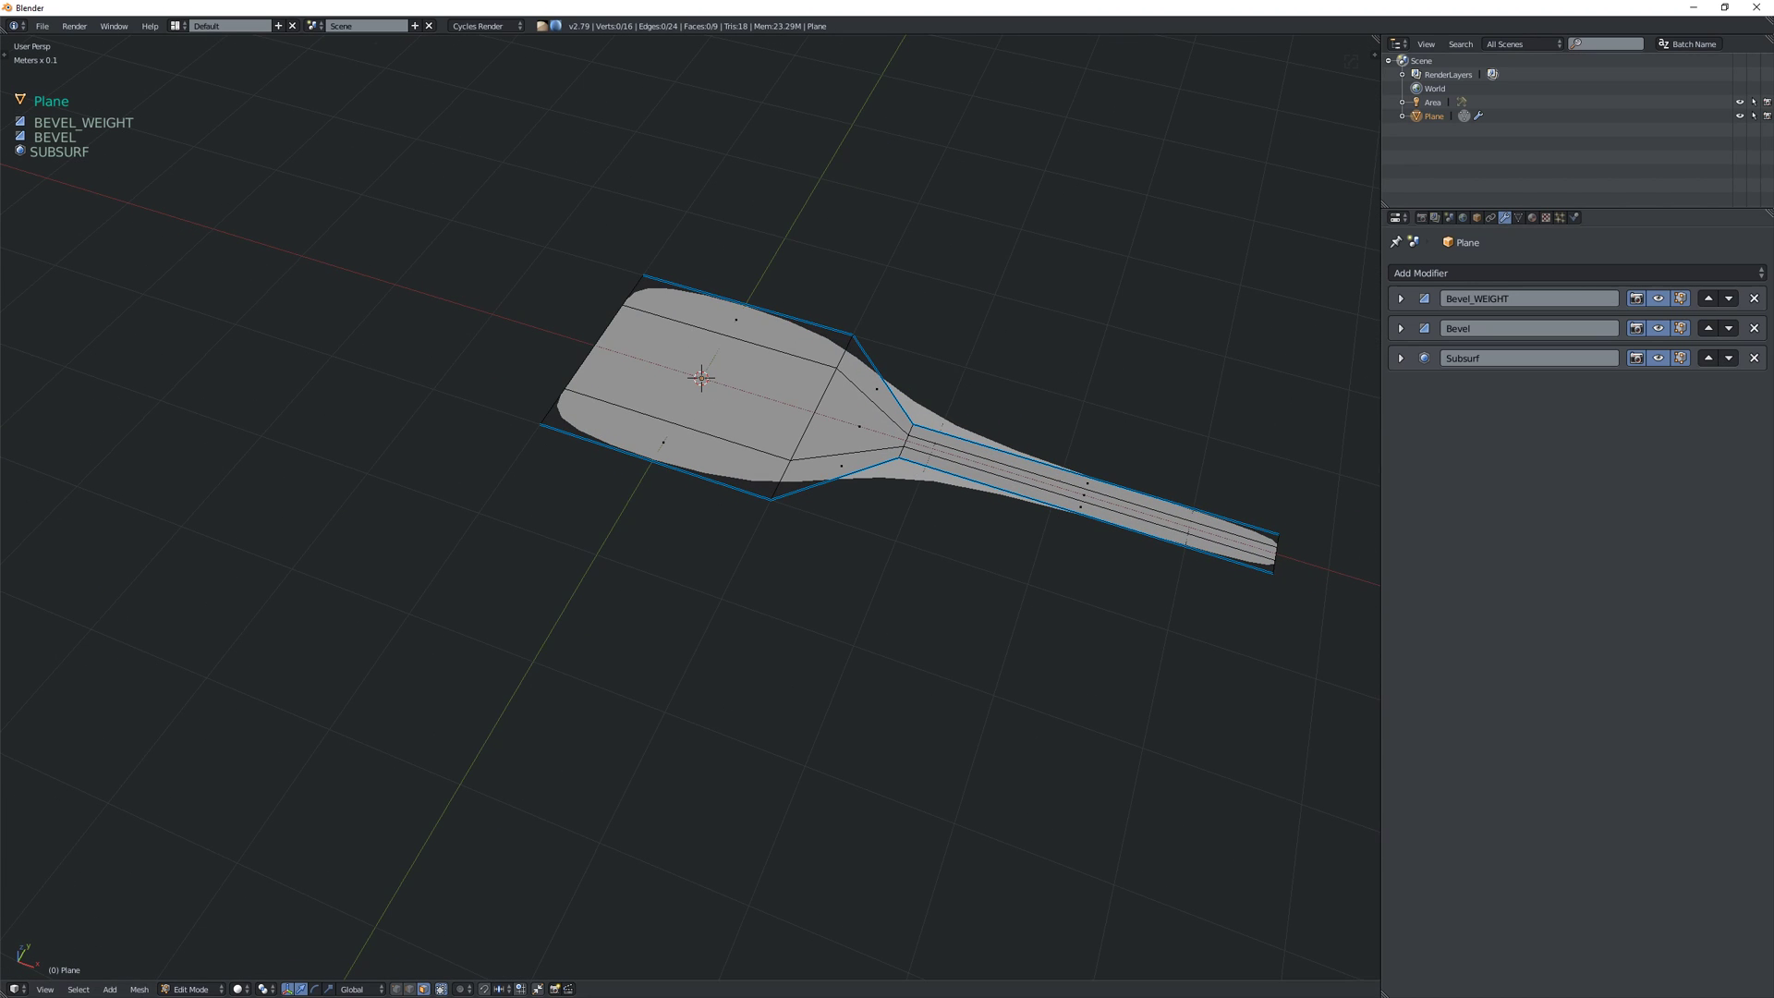
left_click(1754, 358)
middle_click_drag(1072, 369, 1035, 340)
key("Tab")
left_click(1032, 270)
mouse_move(892, 369)
middle_mouse_down()
mouse_move(877, 252)
mouse_move(806, 369)
mouse_move(919, 372)
middle_mouse_up()
left_click_drag(1659, 299, 1659, 328)
- Add a Solidify modifier to the flat sheet with a thickness of -0.4
middle_click_drag(739, 301, 758, 312)
key("space")
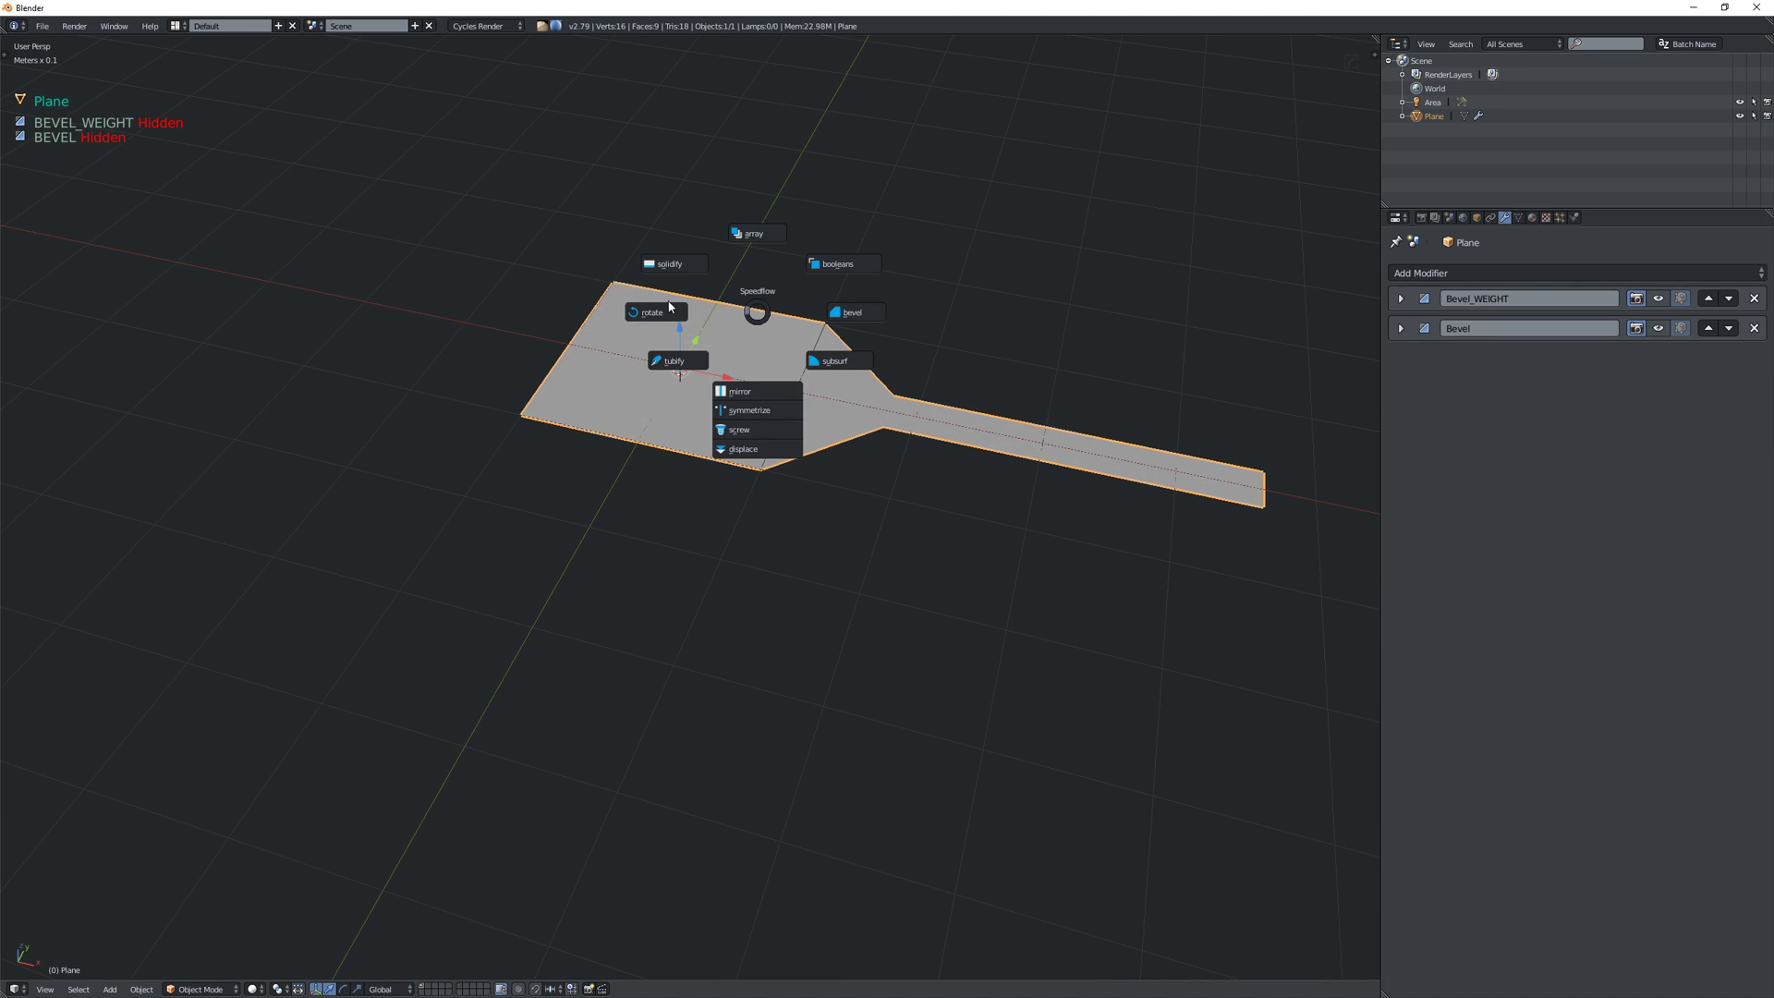
left_click(655, 265)
mouse_move(635, 268)
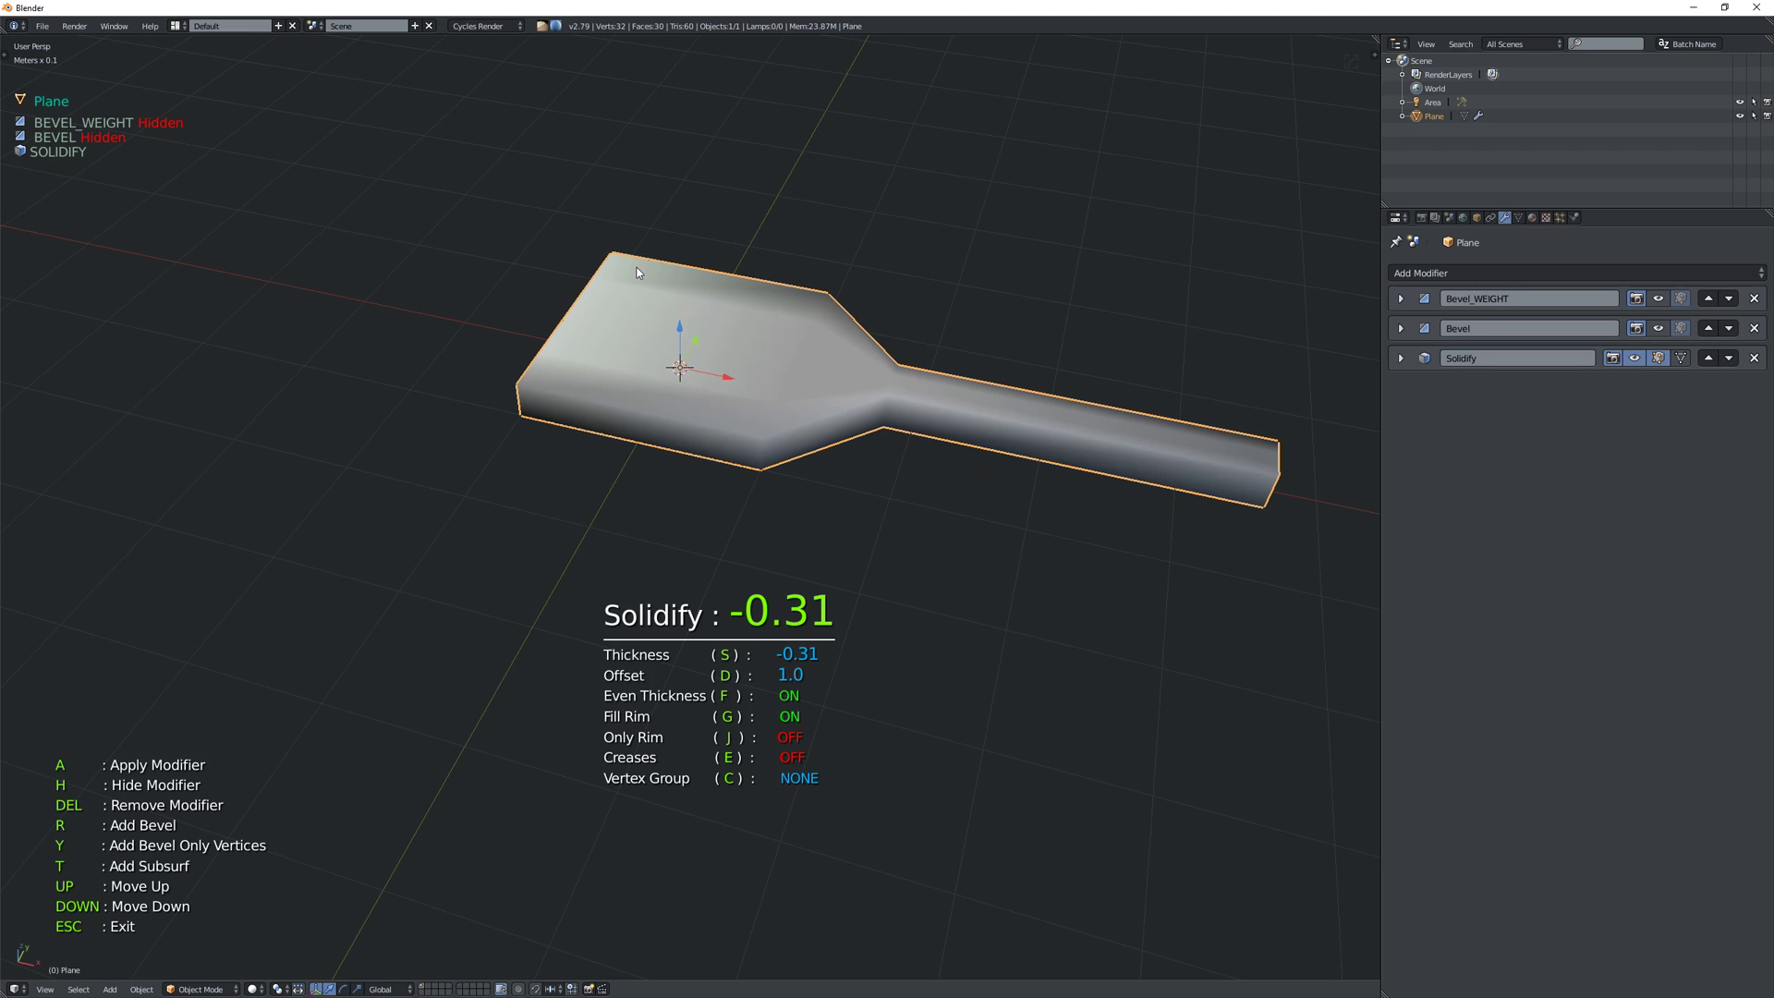
left_click(634, 269)
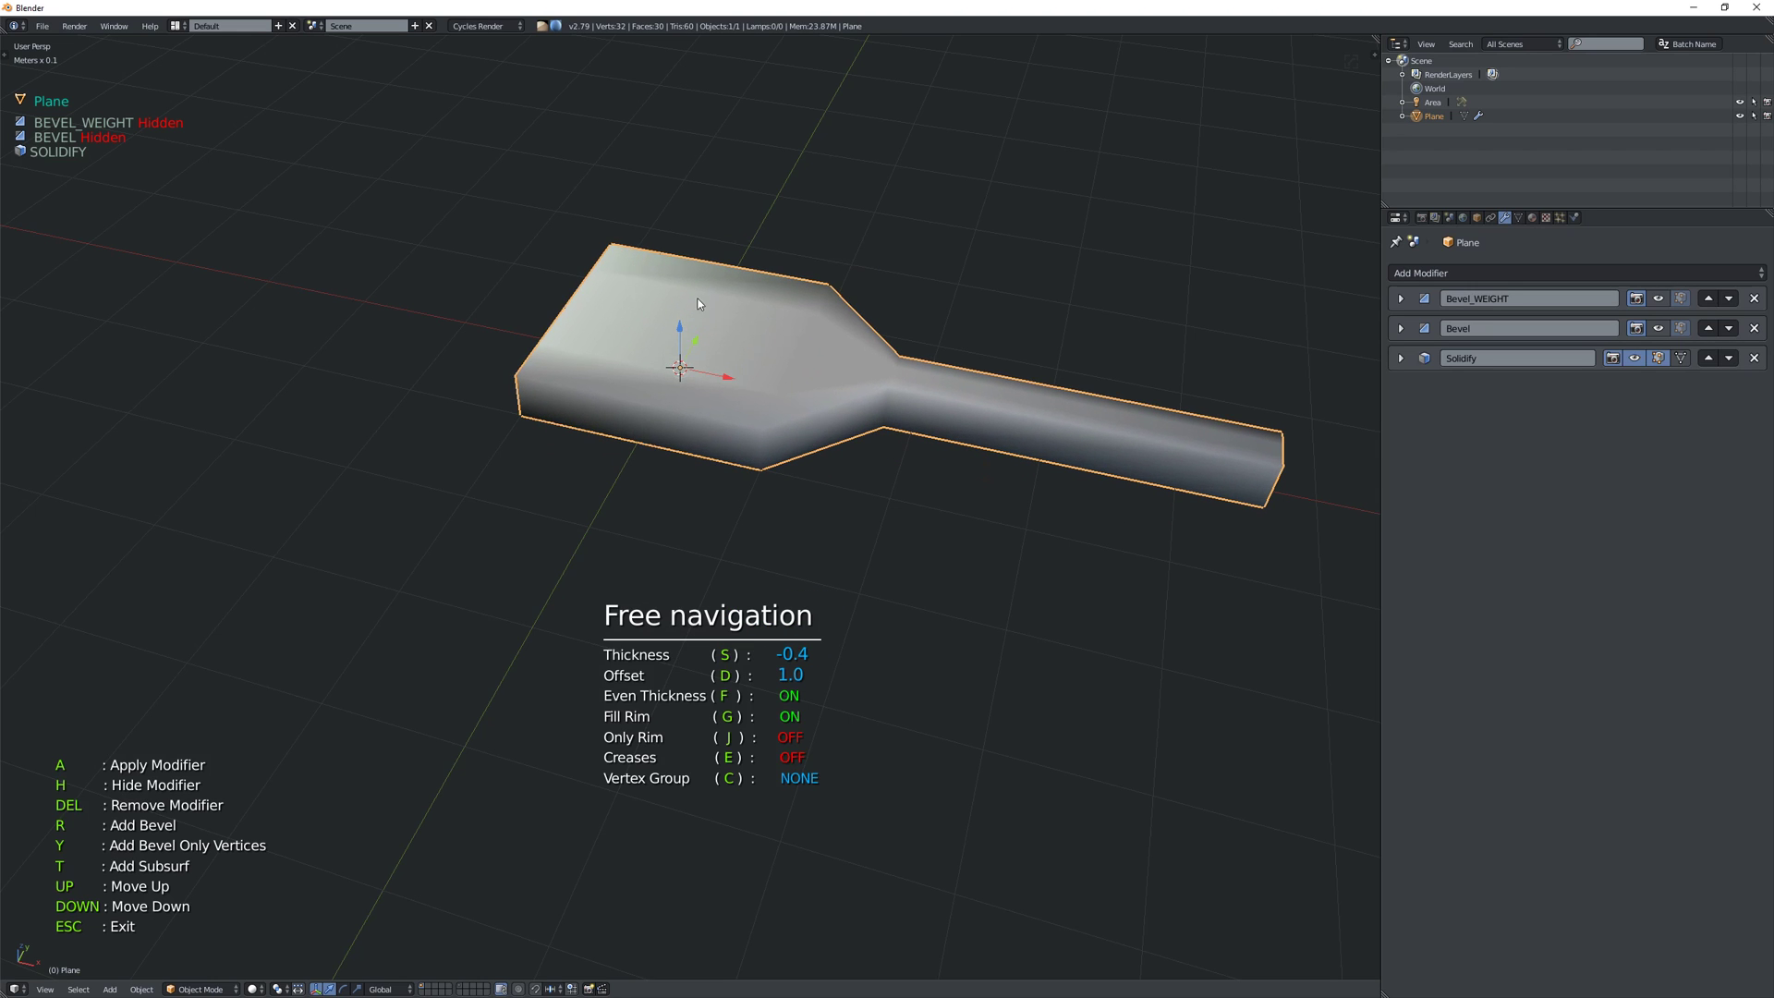
middle_click_drag(710, 301, 789, 370)
key("Escape")
- Enter Edit Mode and select all eight vertices of the paddle's head
key("Tab")
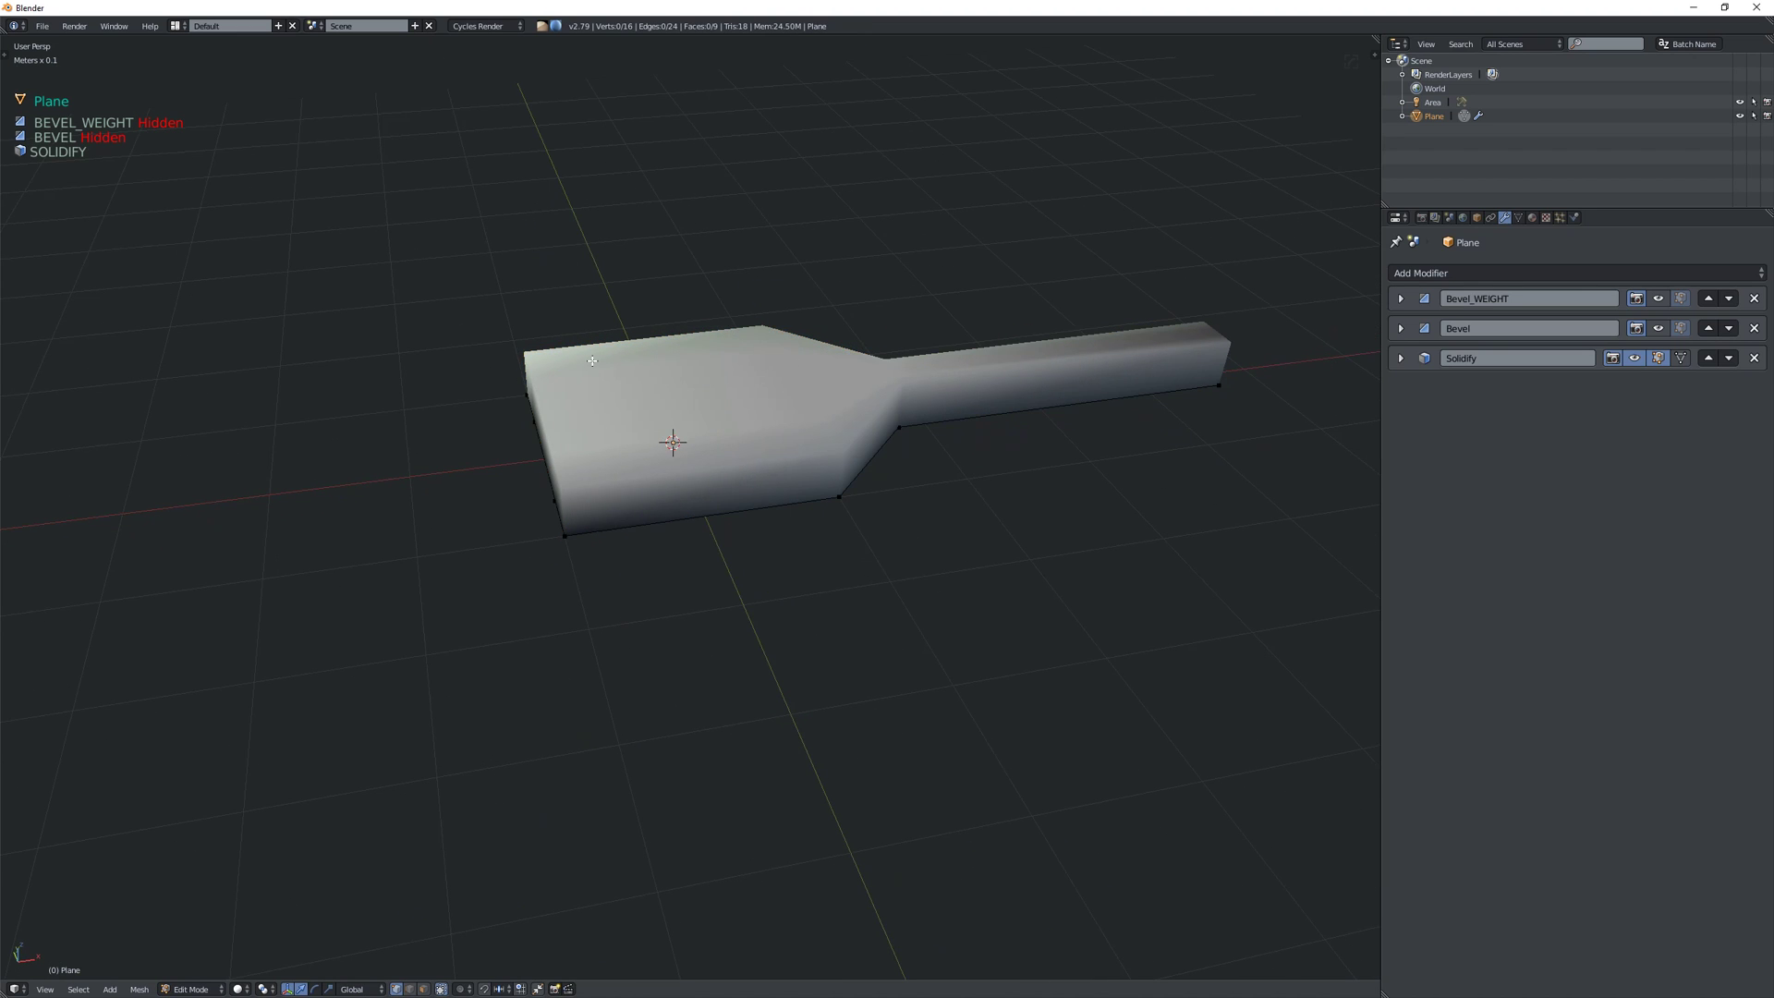
middle_click_drag(592, 360, 603, 331)
key("Tab")
left_click(494, 399)
middle_click_drag(499, 407, 487, 305)
left_click_drag(468, 281, 841, 600)
middle_click_drag(843, 586, 841, 476)
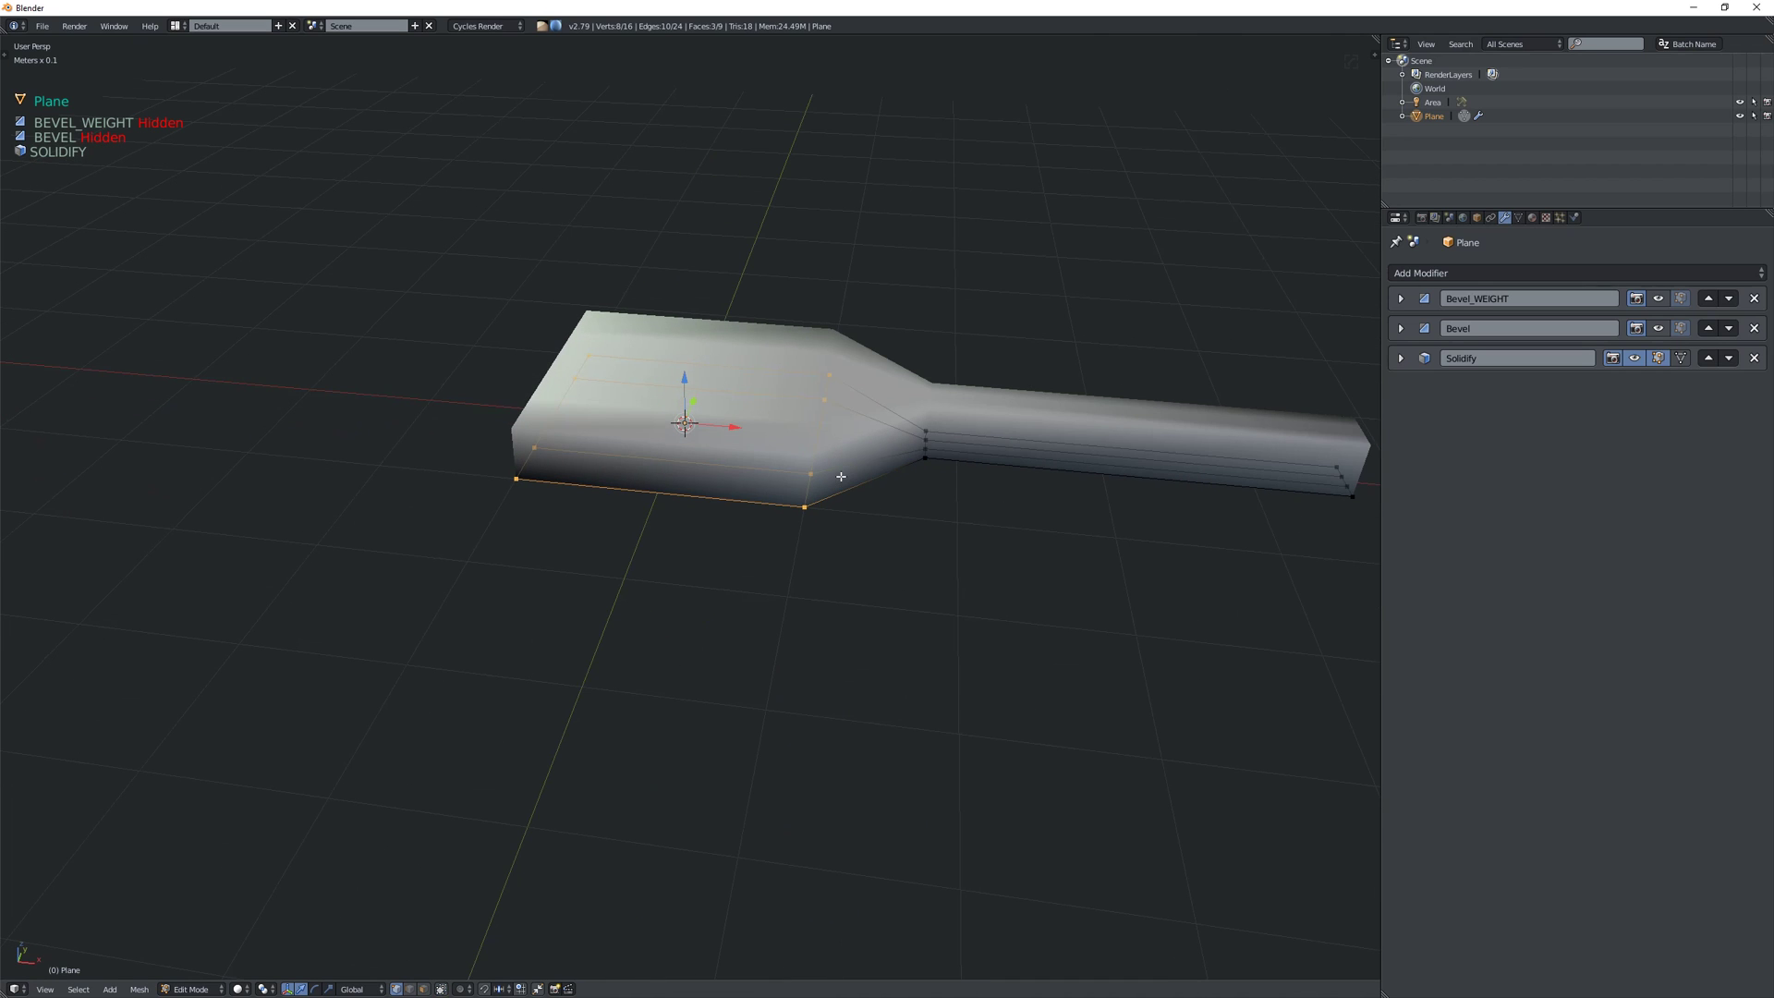
- Create a vertex group named Group, assign the selected head vertices to it and return to Object Mode
right_click(841, 477)
left_click(989, 558)
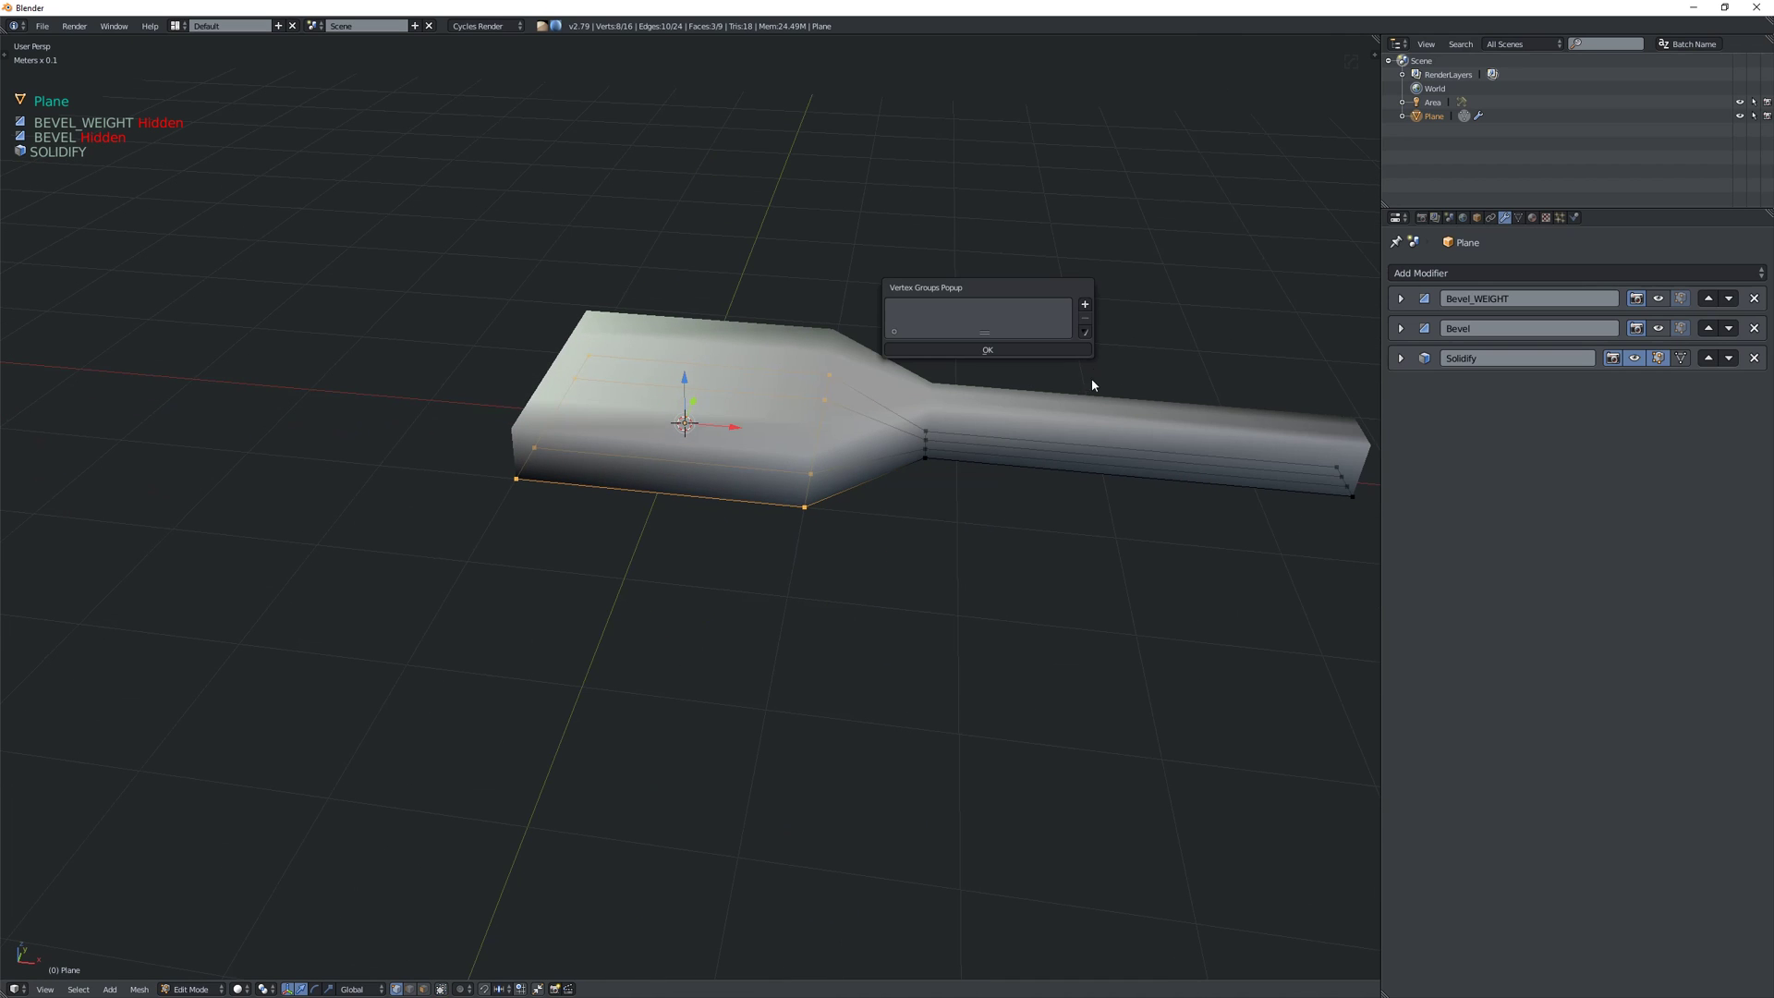
left_click(1086, 306)
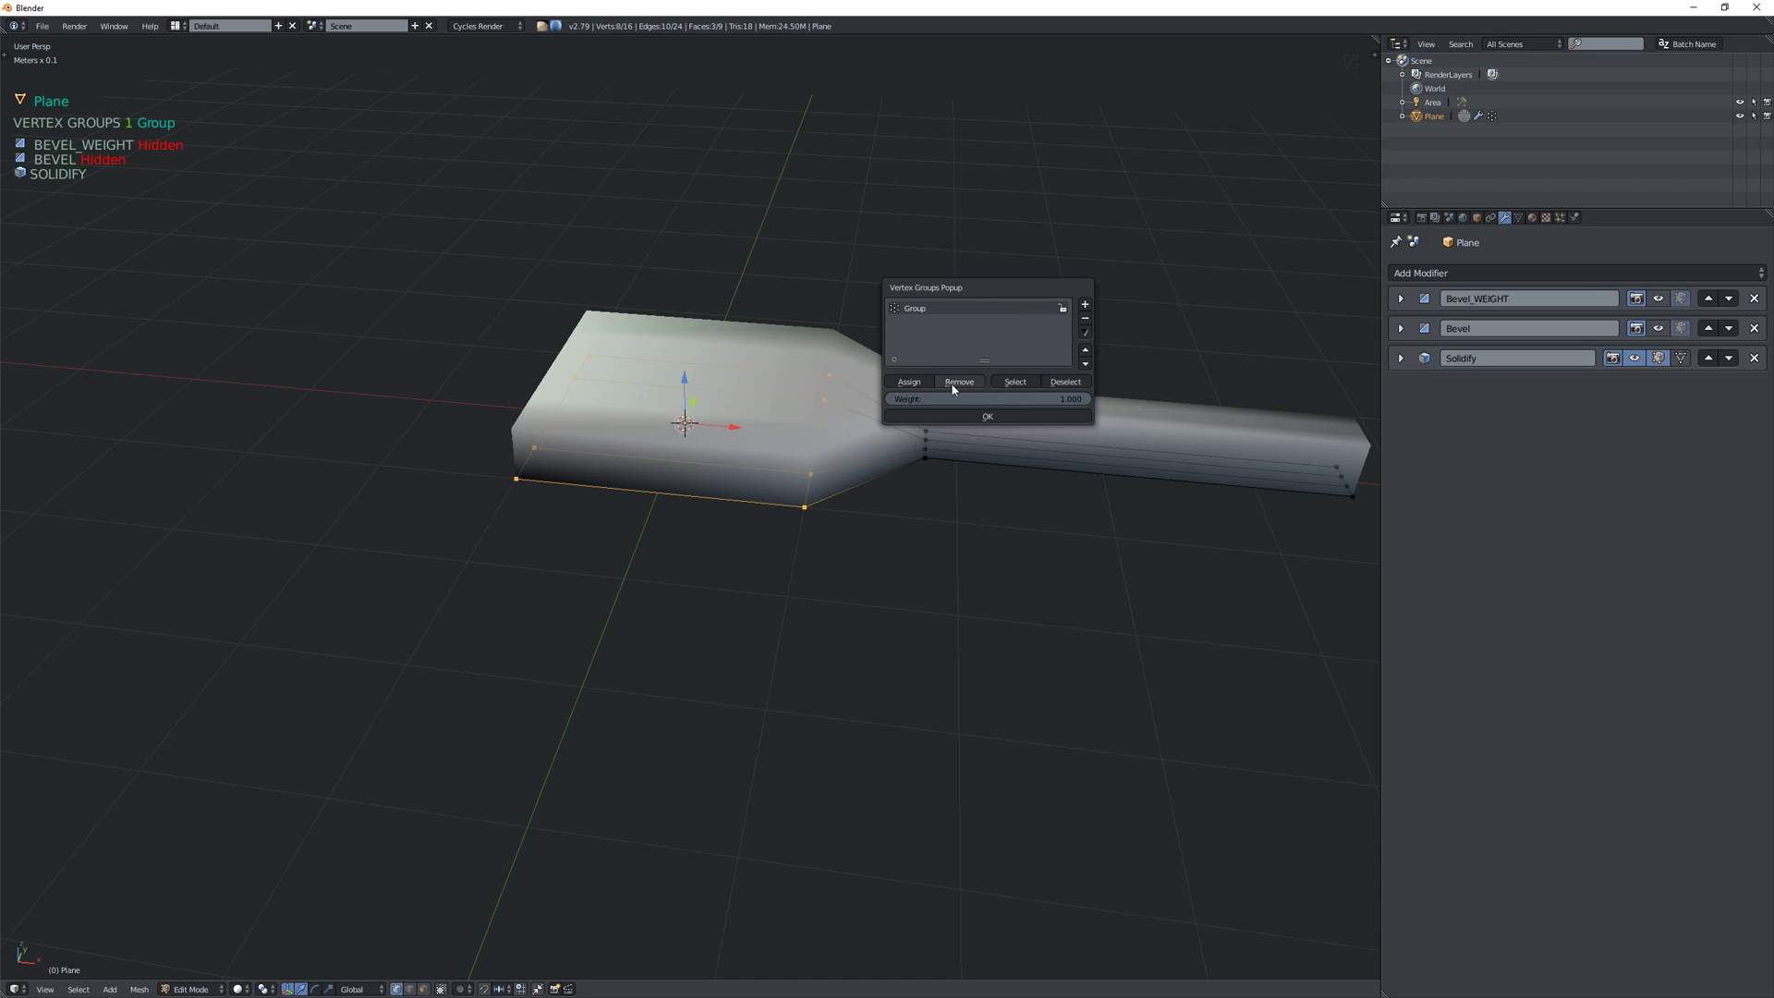
left_click(985, 416)
mouse_move(942, 418)
middle_mouse_down()
mouse_move(827, 462)
mouse_move(931, 419)
mouse_move(920, 408)
middle_mouse_up()
key("a")
key("Tab")
- Limit the Solidify modifier to the vertex group Group and set its factor to 0.31
key("space")
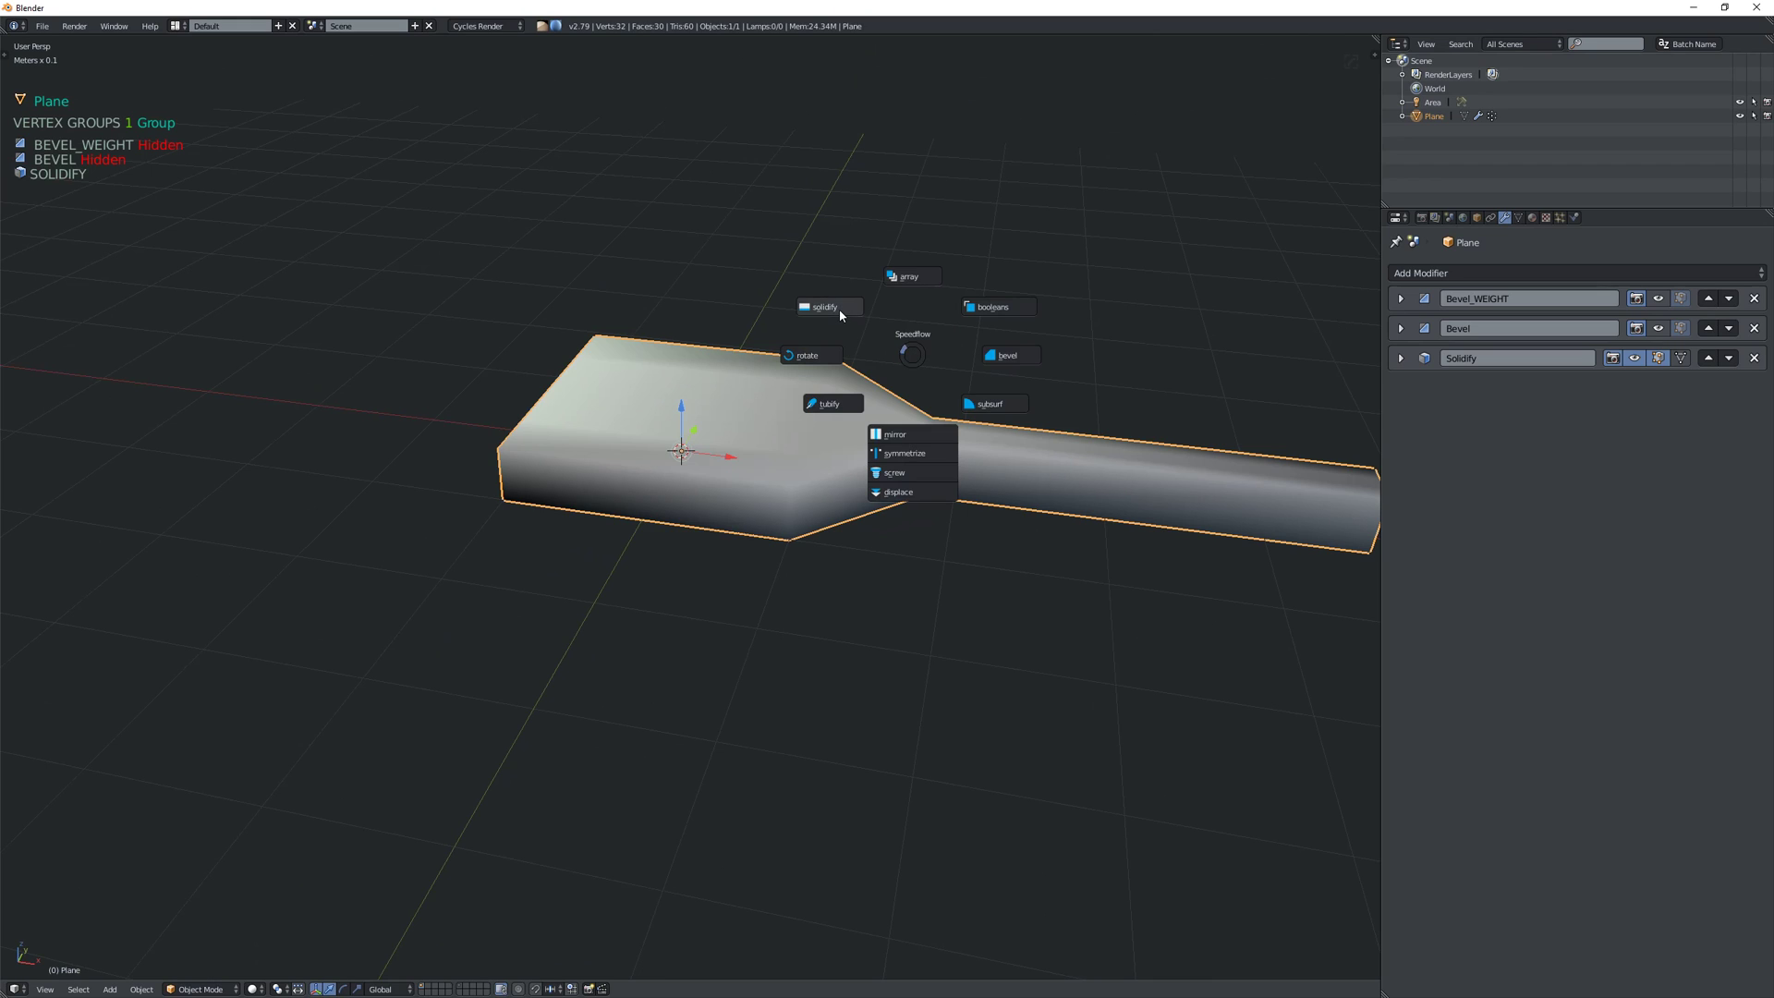
left_click(839, 312)
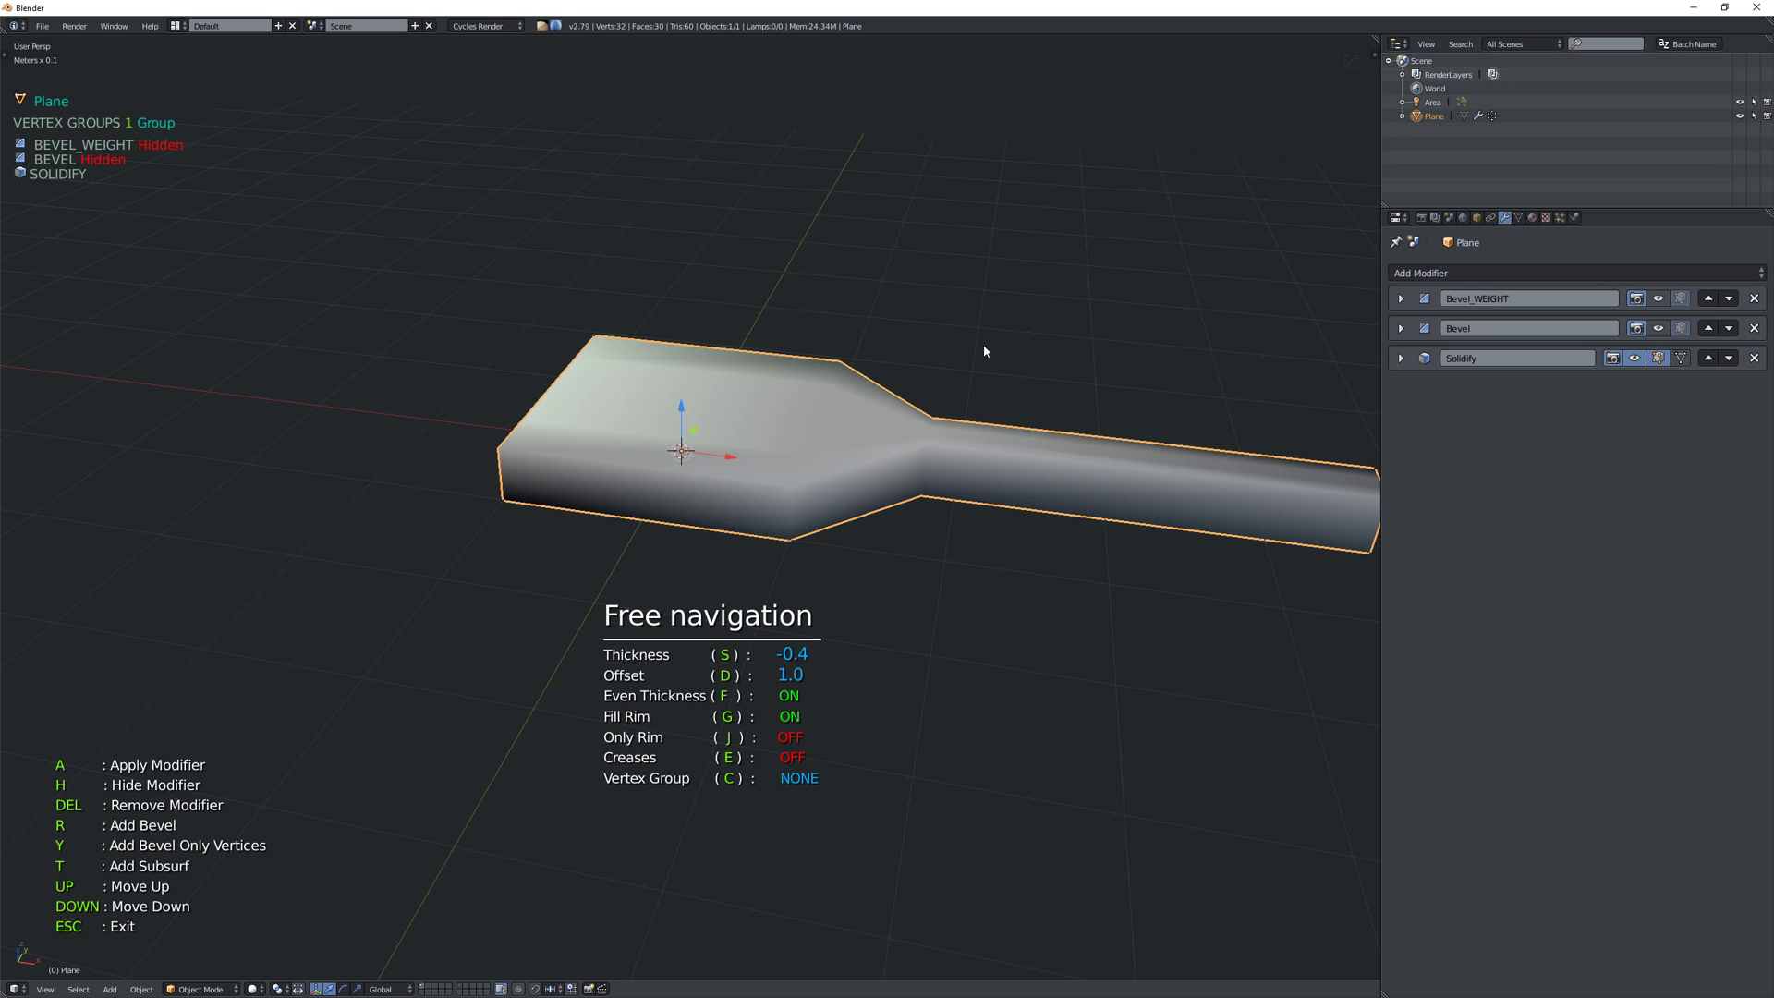
key("c")
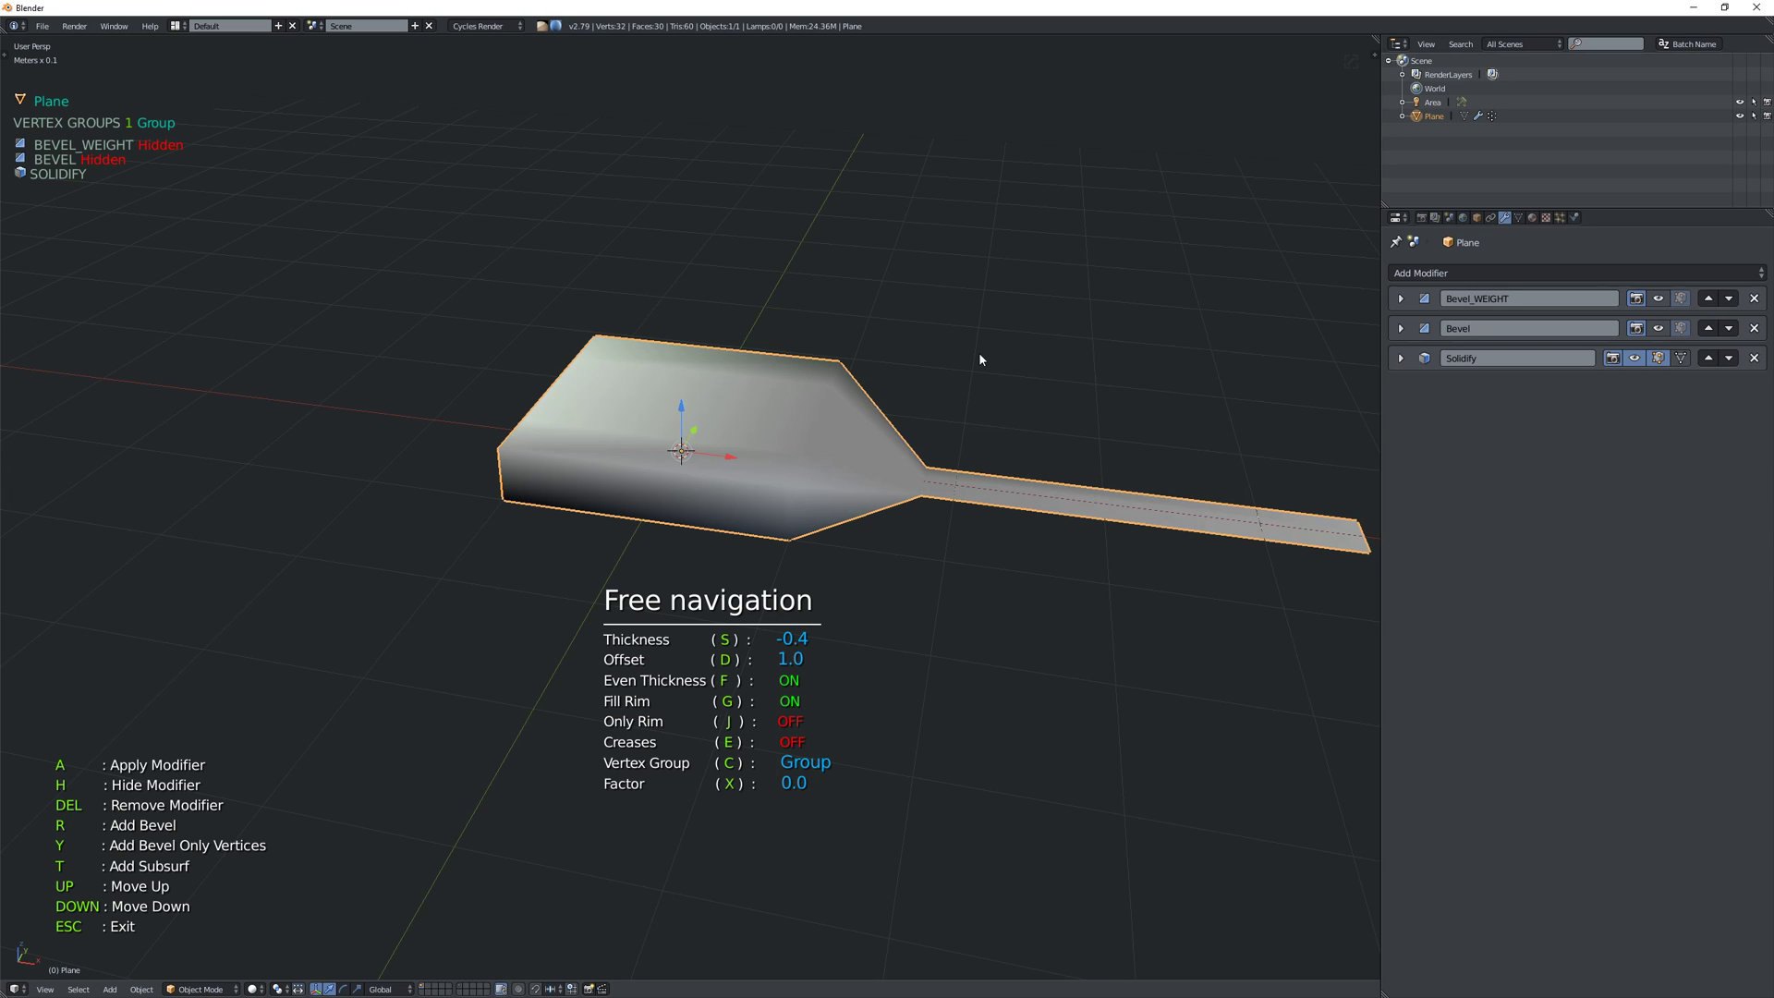
middle_click_drag(979, 360, 1002, 331)
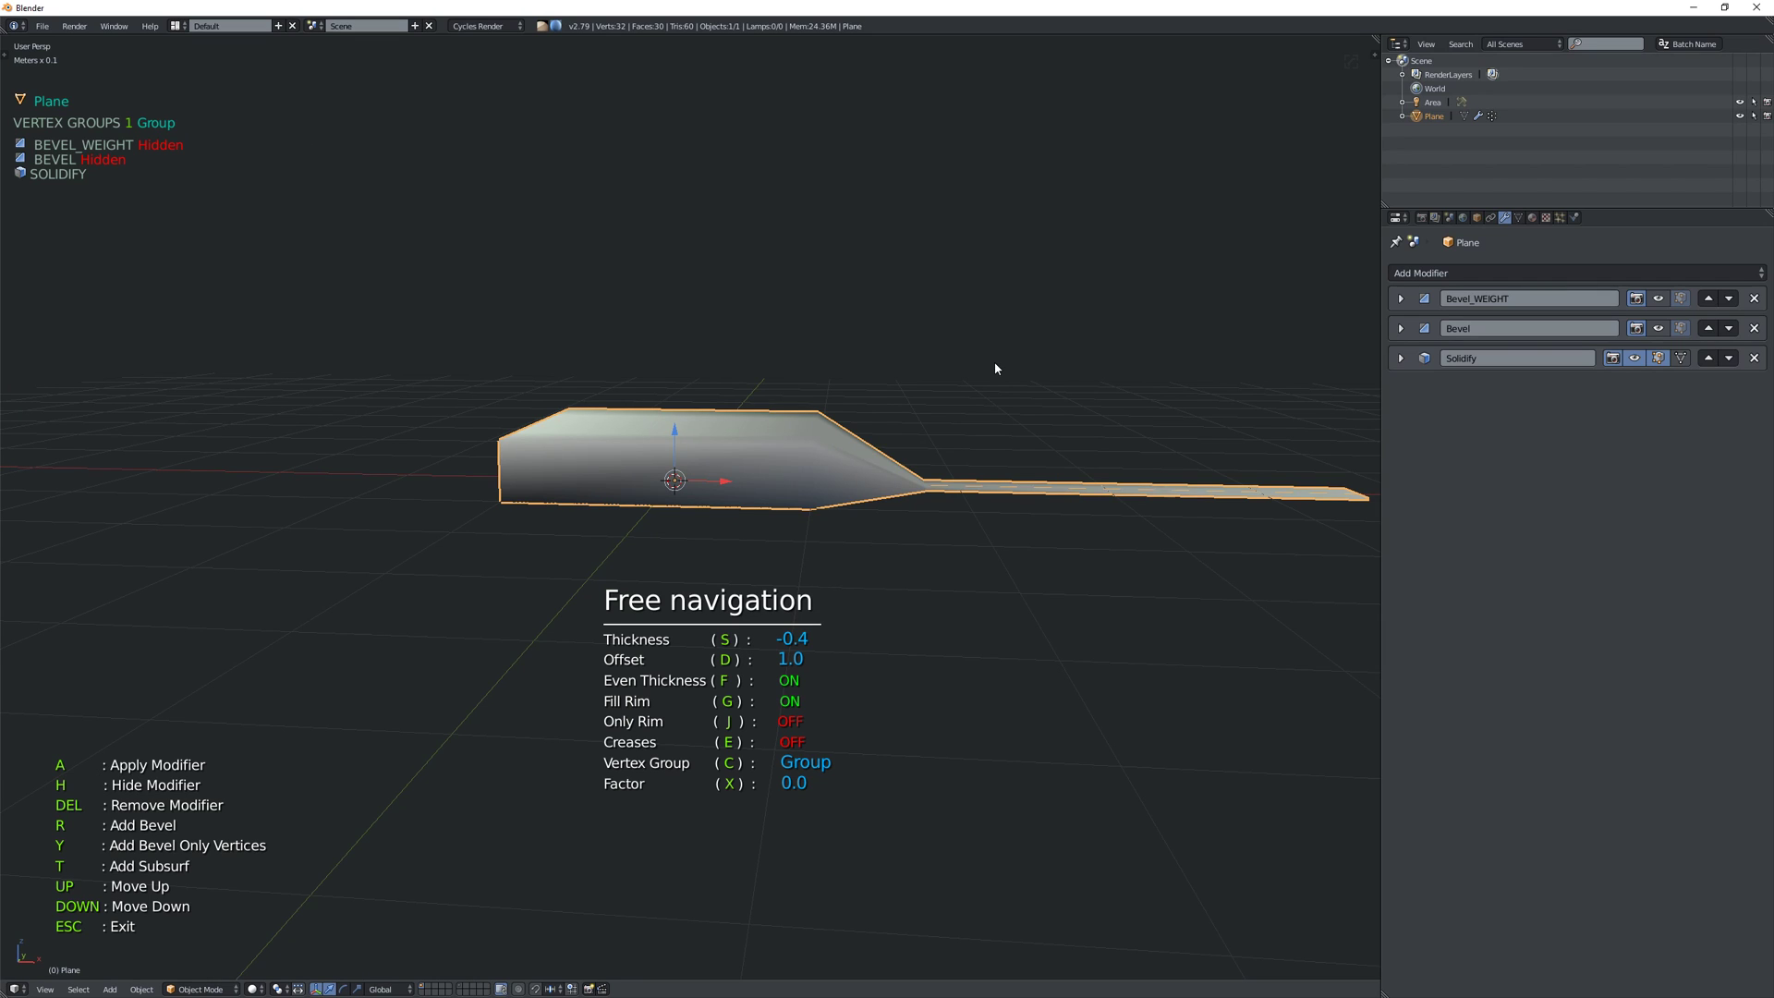
key("x")
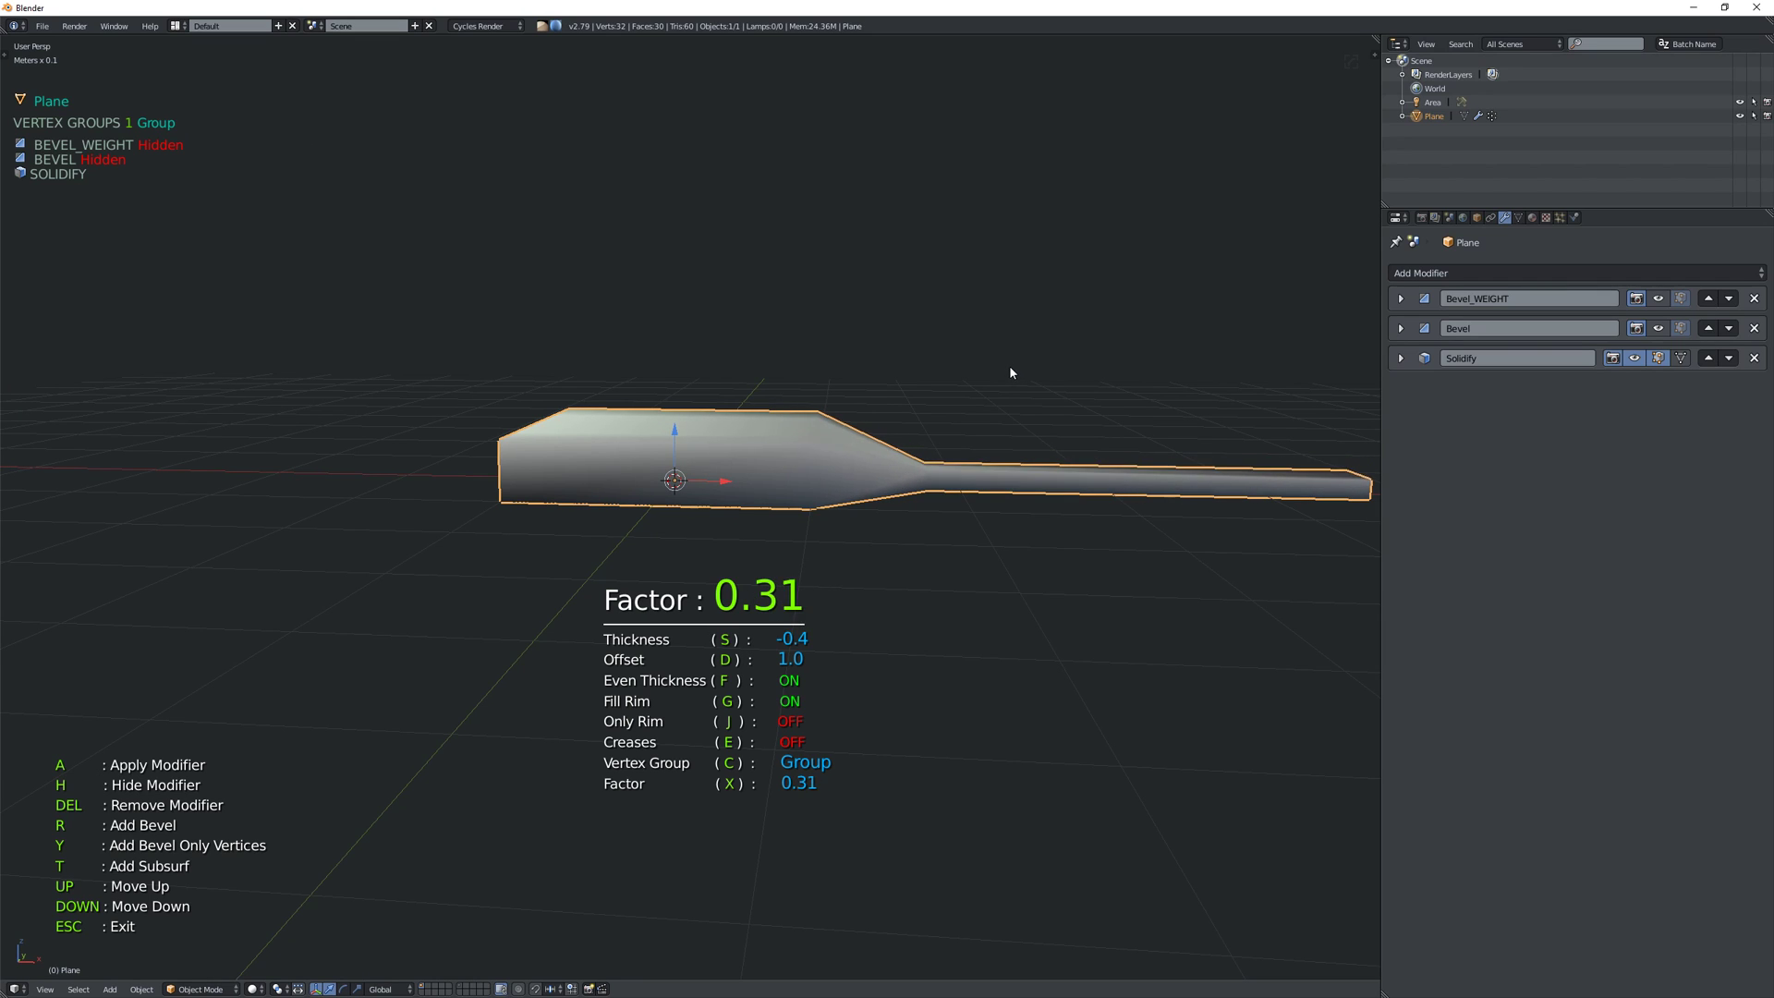
left_click(1009, 372)
- Set the Solidify modifier's offset to about 0.56 and finish adjusting it
middle_click_drag(1010, 371, 994, 422)
key("d")
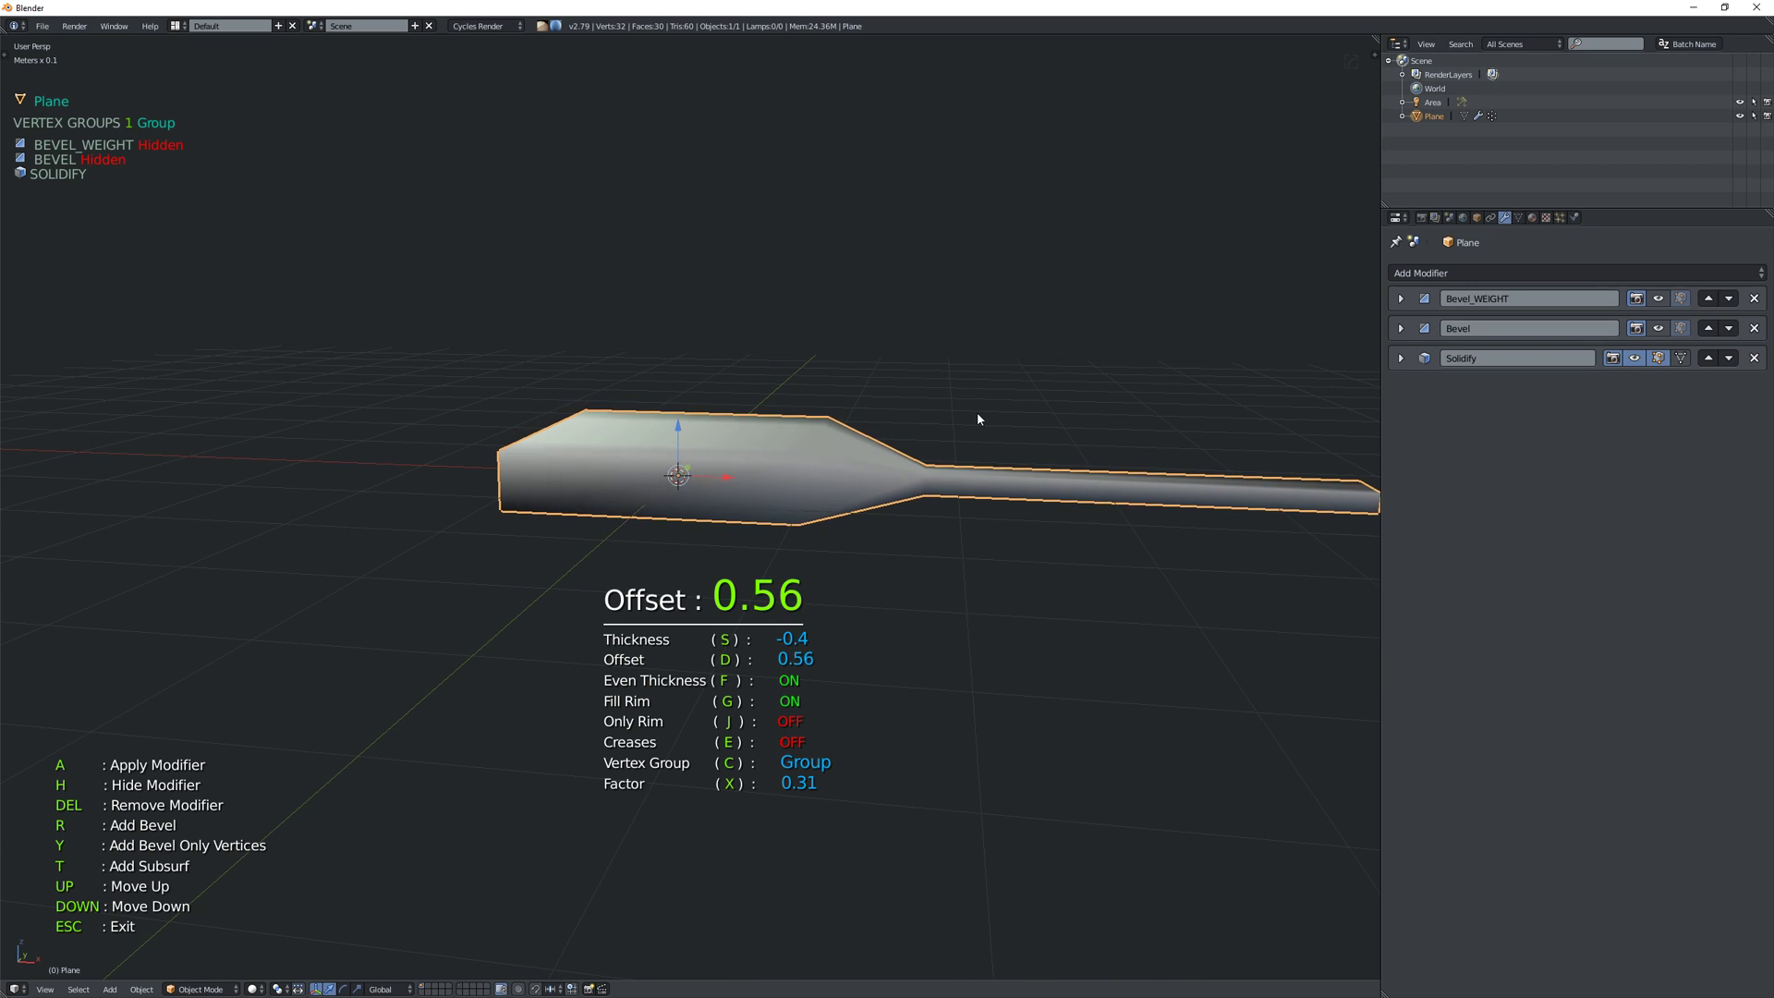
left_click(974, 418)
middle_click_drag(974, 418, 944, 438)
key("Escape")
- Select the three edges along one long side of the sheet, through handle, transition and head, in Edit Mode
key("Tab")
key("Tab")
key("Tab")
key("Tab")
mouse_move(937, 501)
middle_mouse_down()
mouse_move(919, 491)
mouse_move(954, 489)
mouse_move(887, 459)
mouse_move(937, 514)
middle_mouse_up()
key("Tab")
right_click(966, 520)
right_click(816, 500, "shift")
right_click(694, 475, "shift")
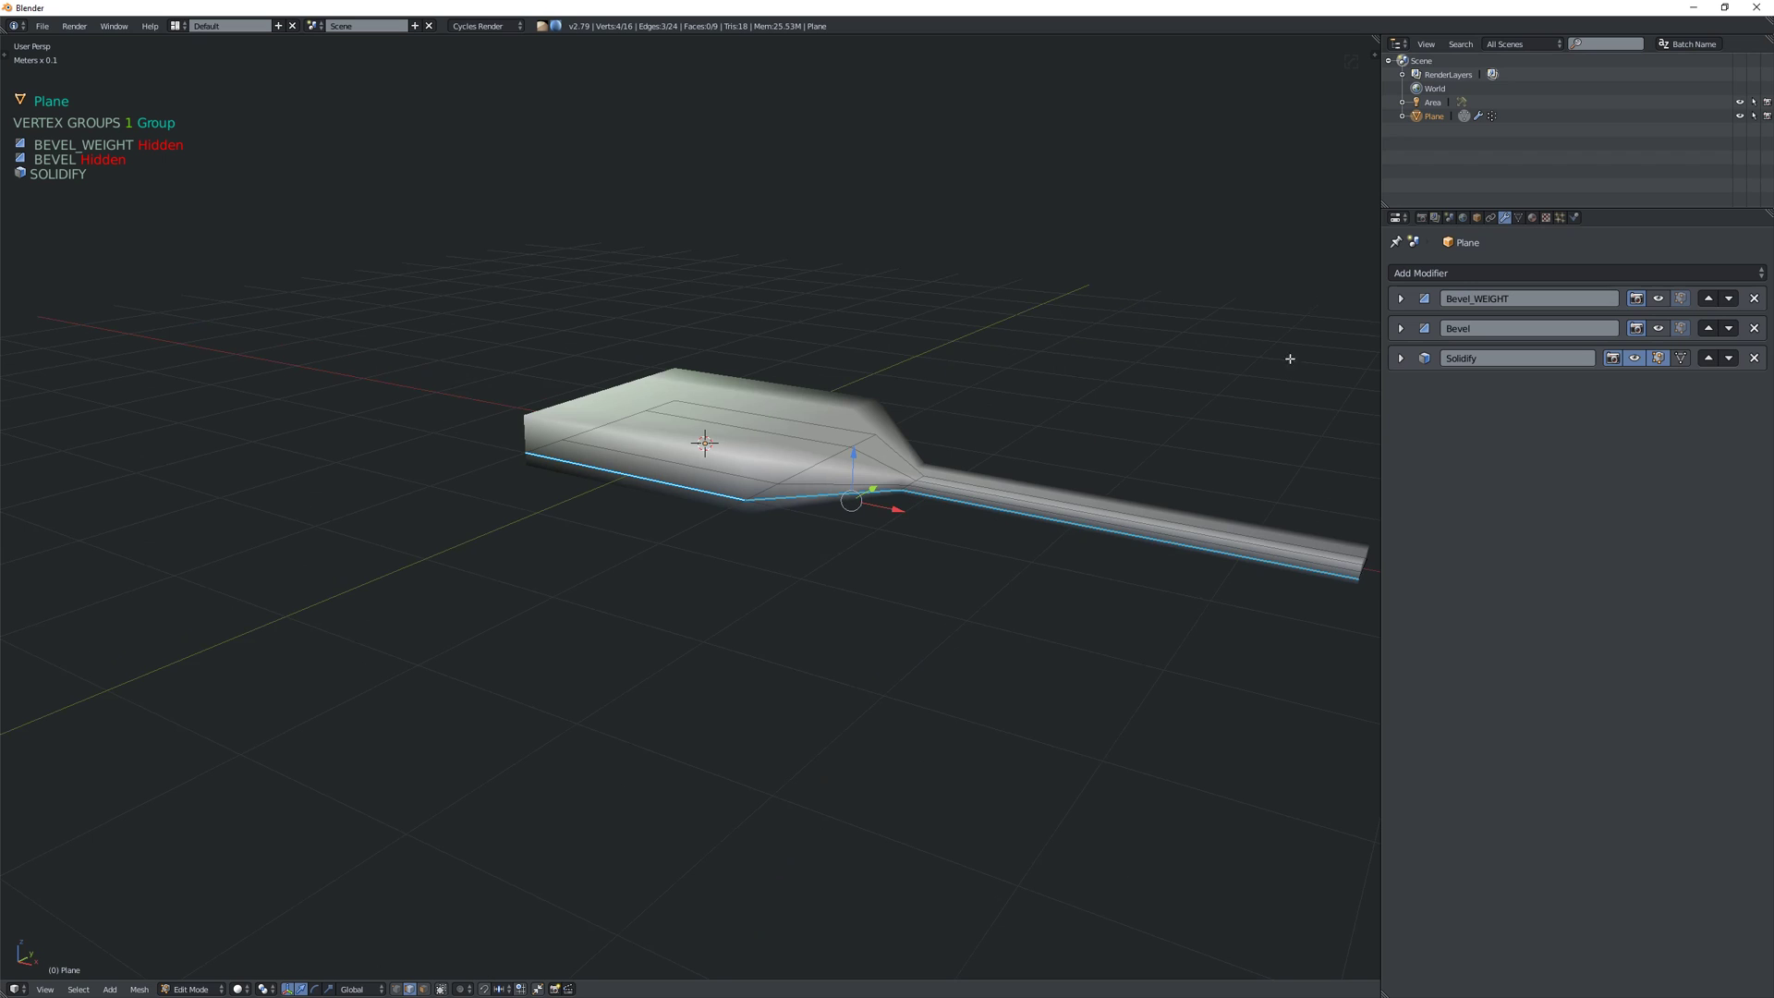
- Move the Solidify modifier above both Bevel modifiers in the stack
left_click(1707, 358)
left_click(1707, 328)
middle_click_drag(1016, 337, 880, 464)
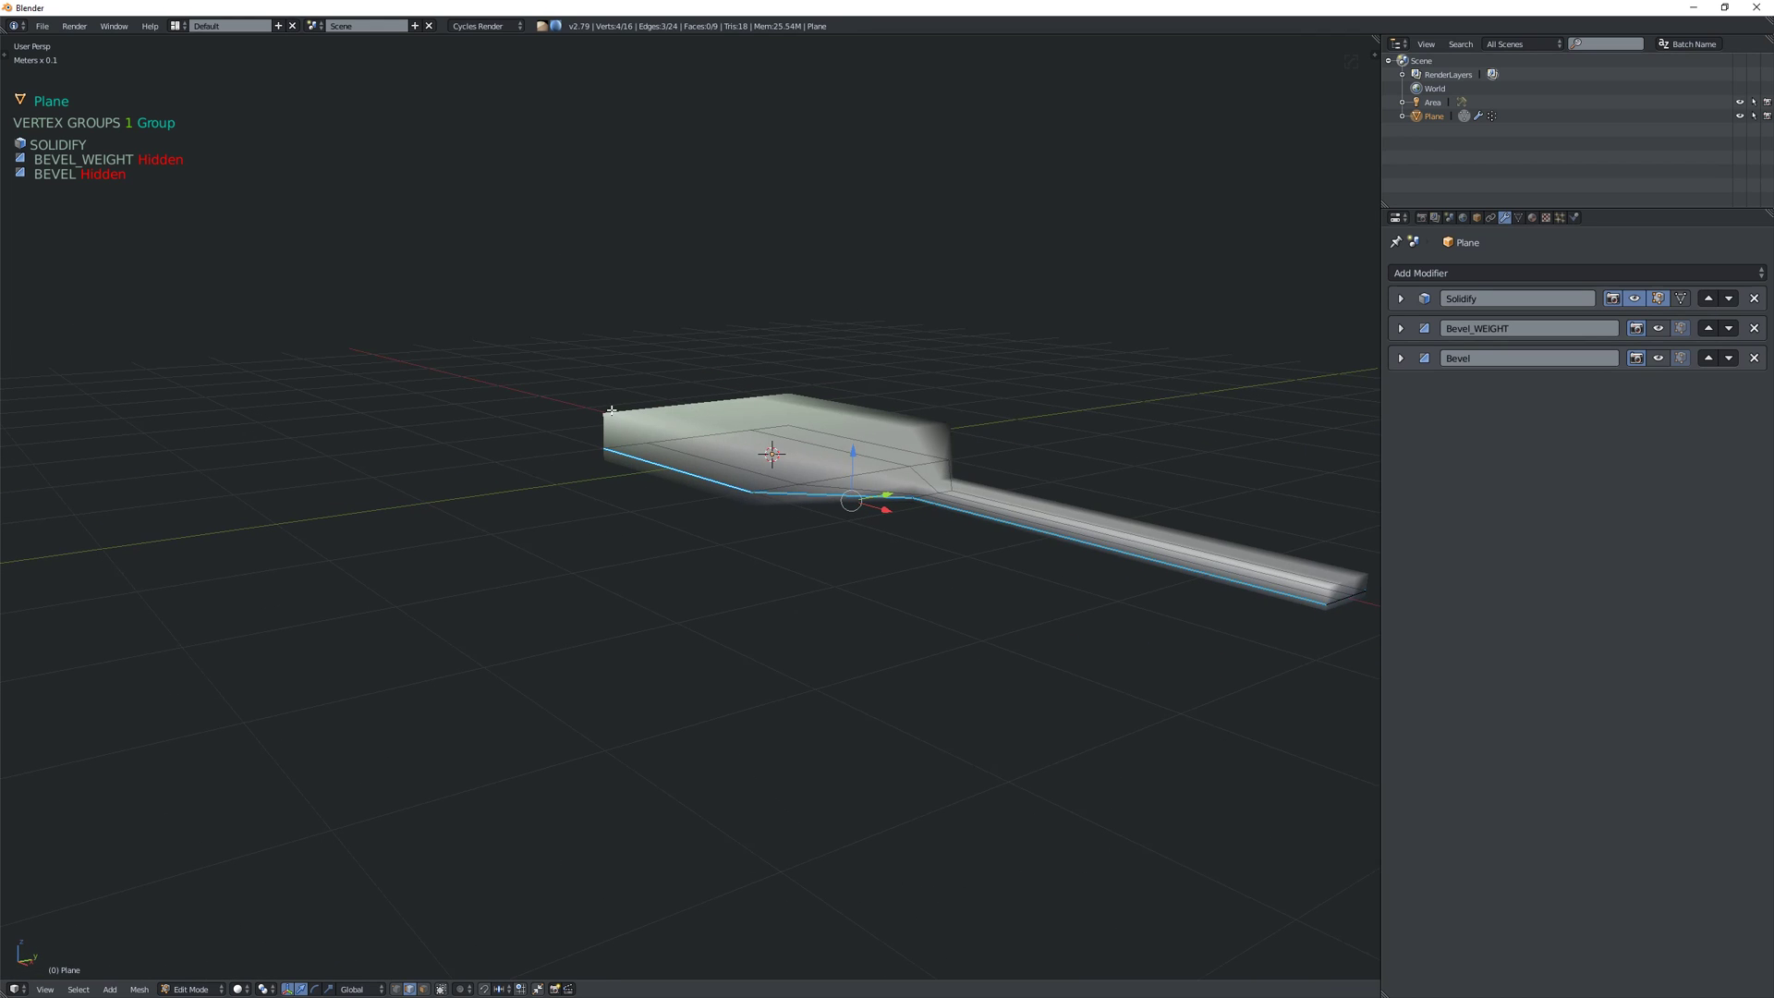
- Try the Solidify modifier's Fill Rim and Only Rim options in Object Mode, restoring both to their original state
key("Tab")
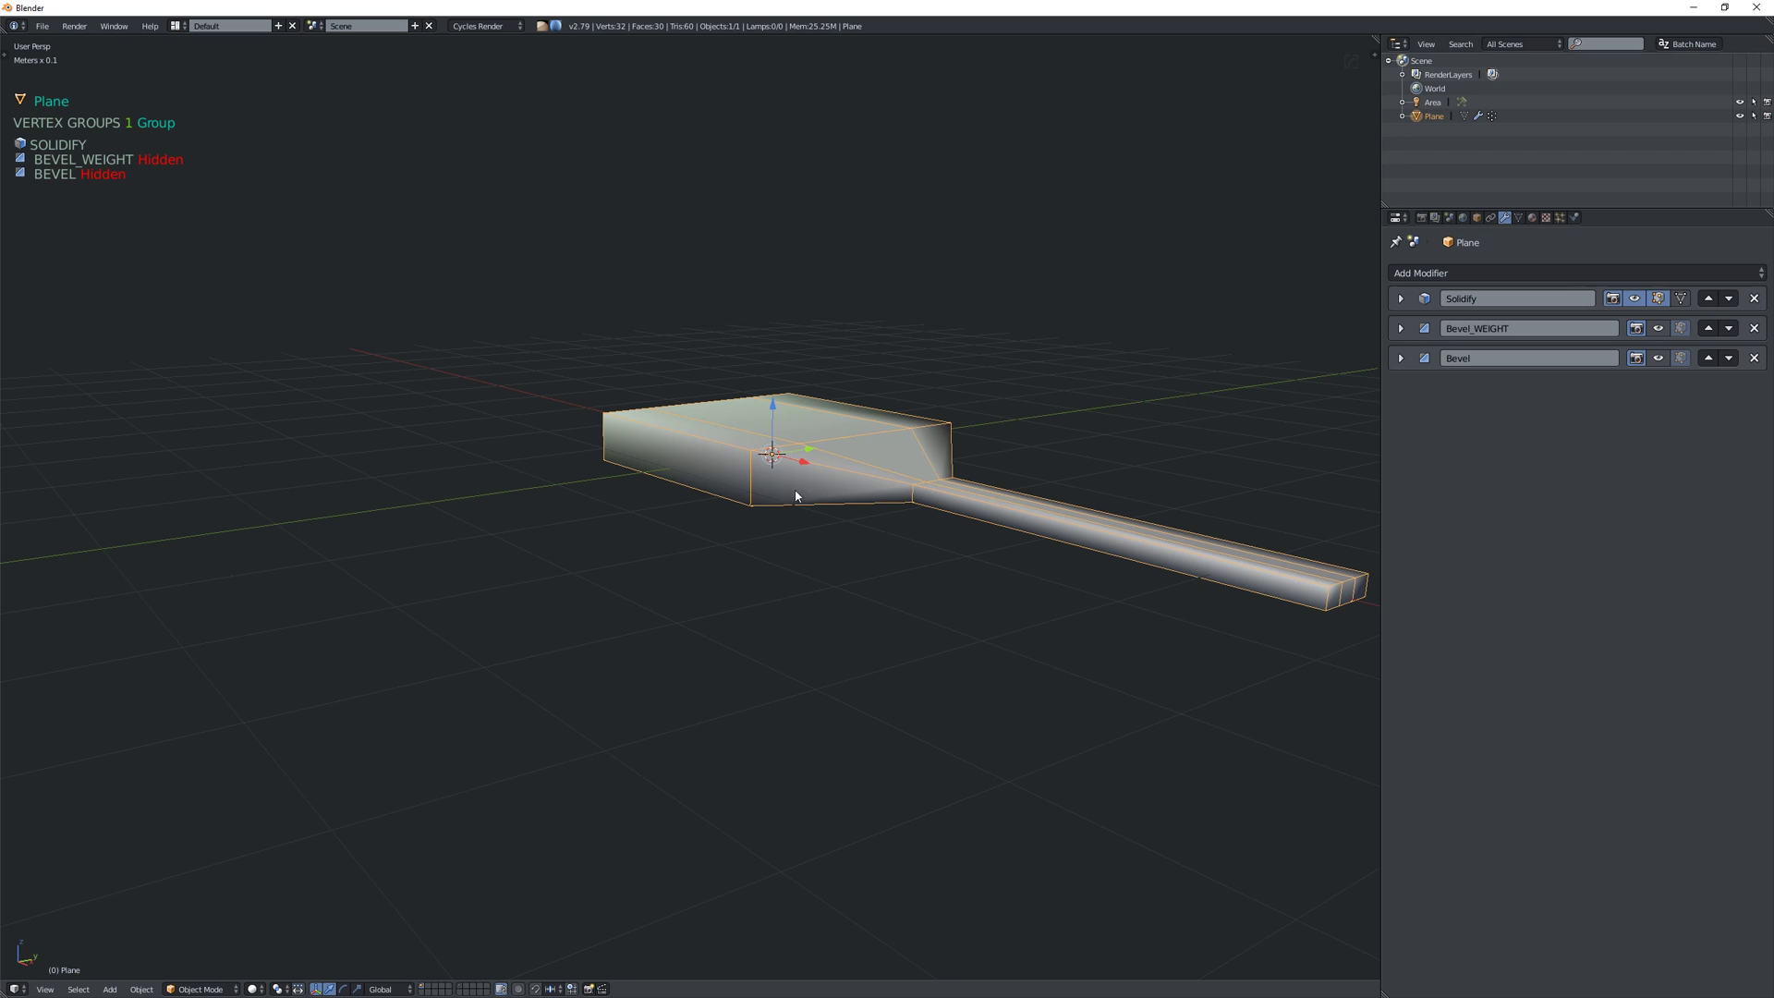
middle_click_drag(1113, 492, 1077, 513)
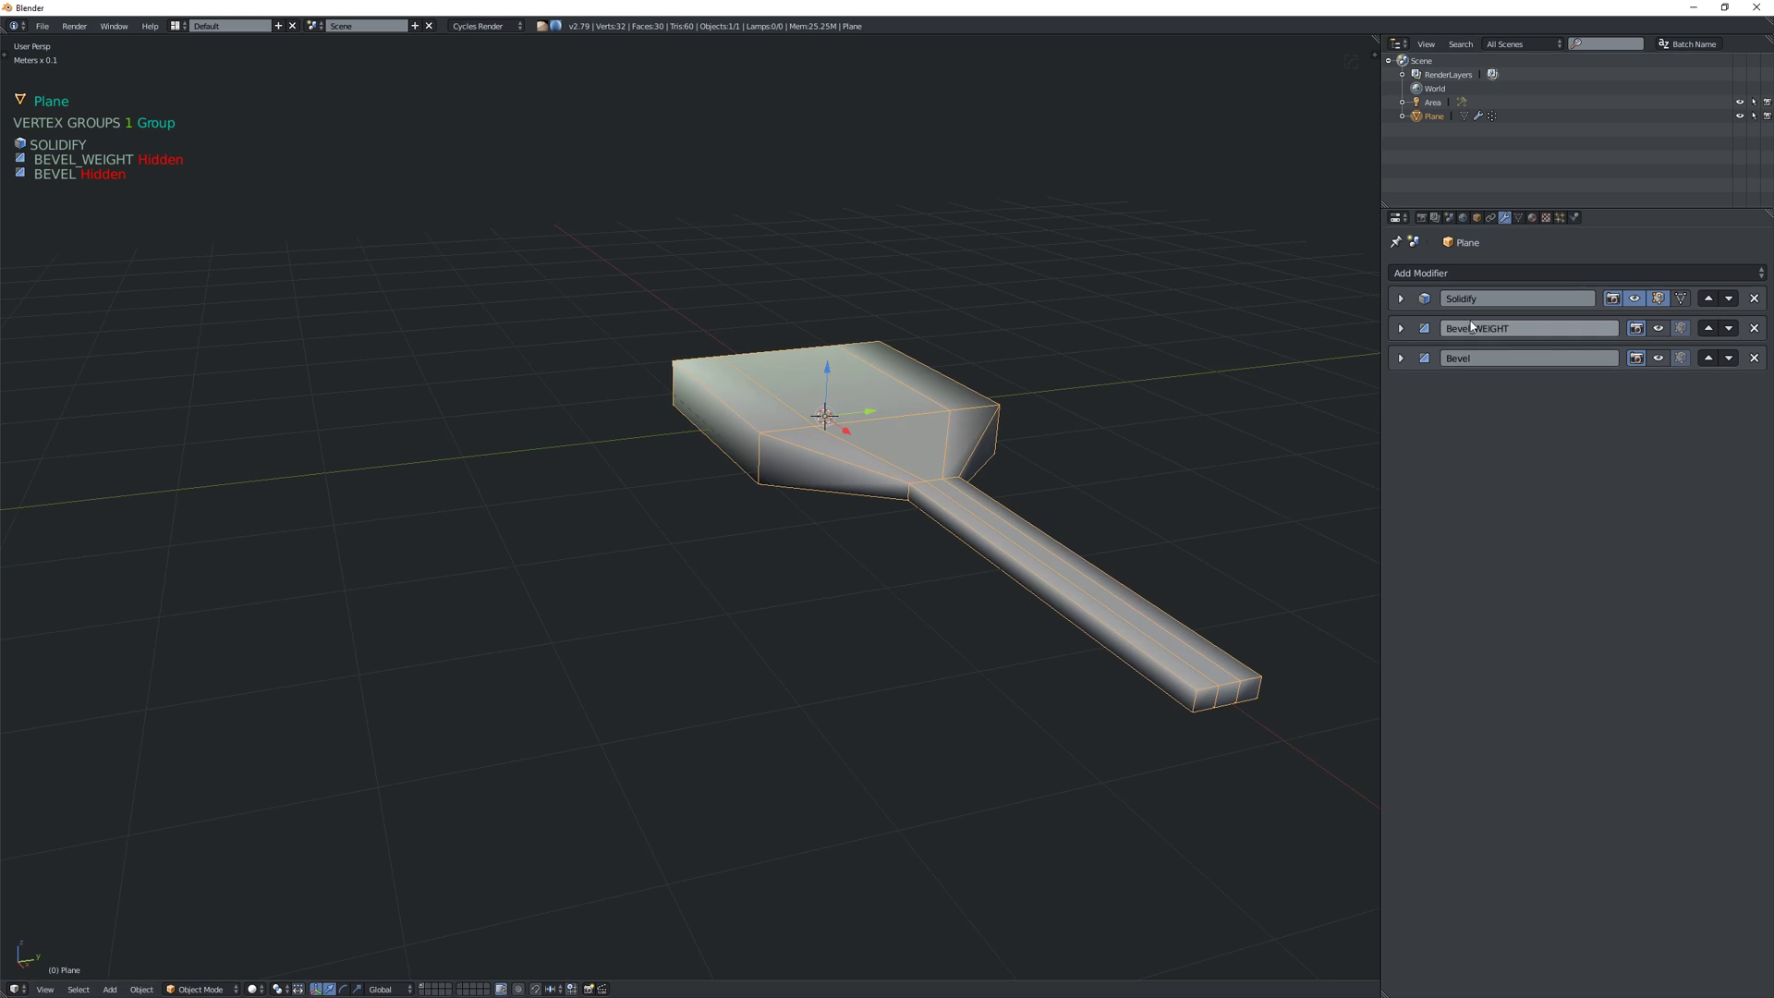
left_click(1402, 300)
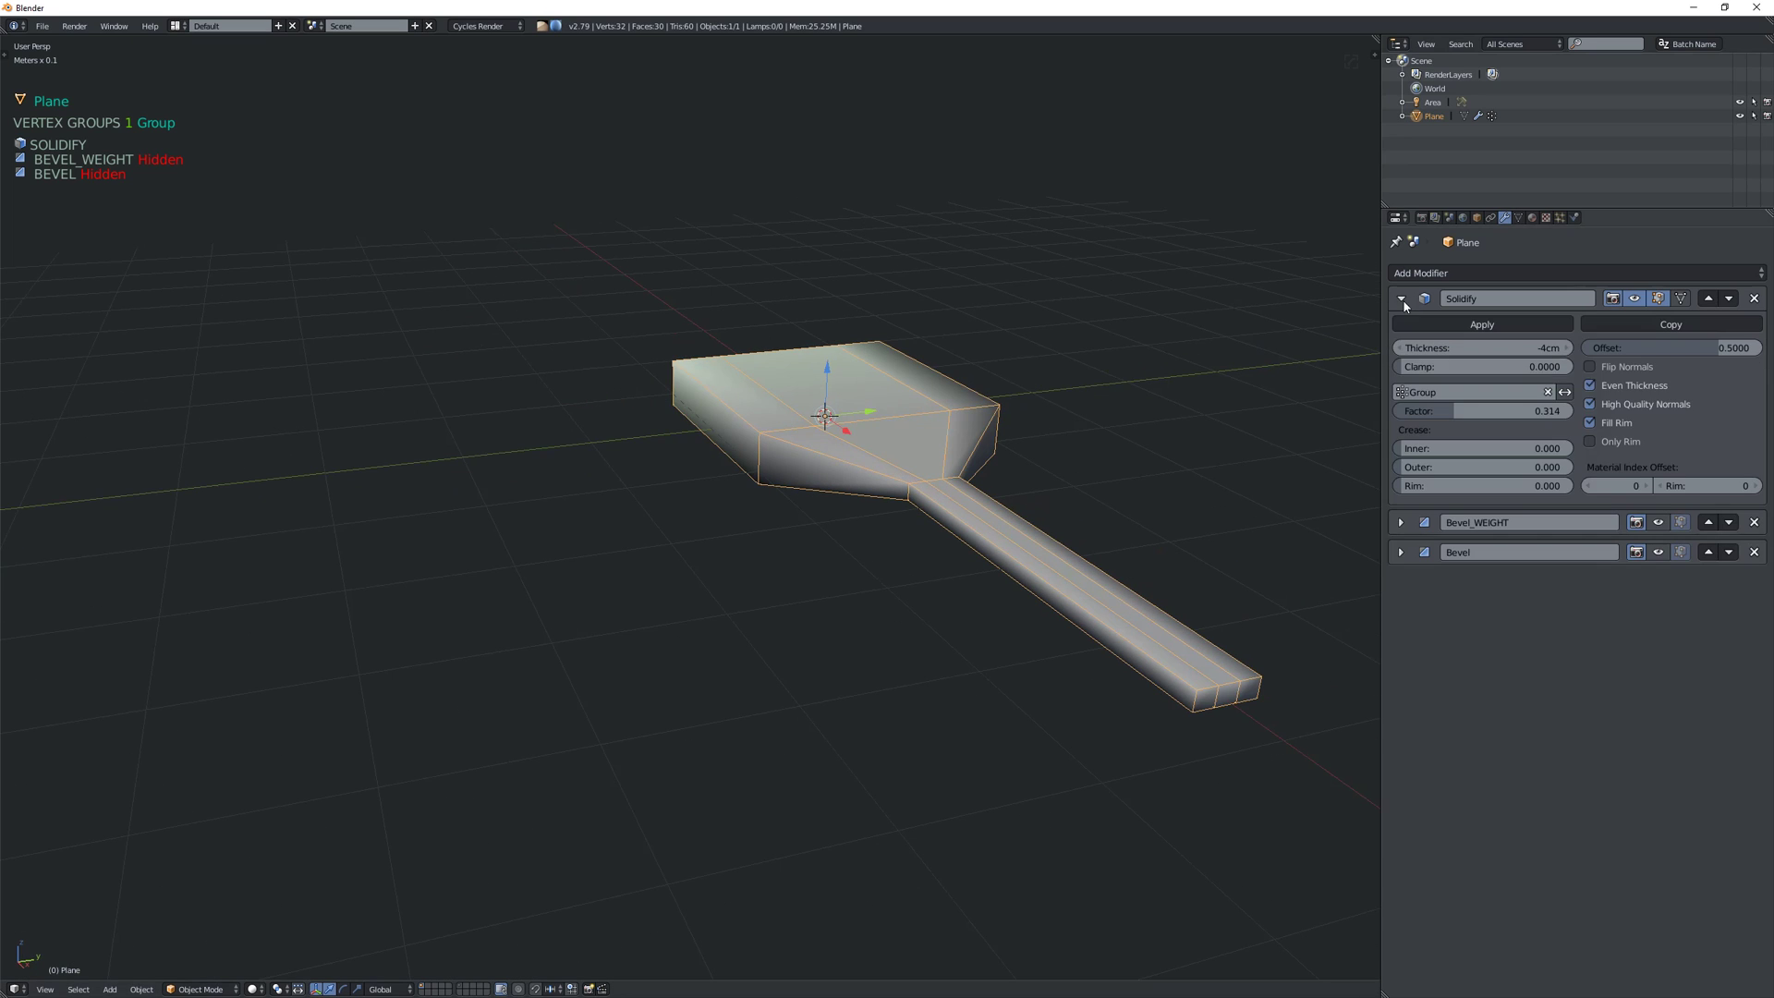
left_click(1605, 422)
left_click(1606, 421)
left_click(1610, 442)
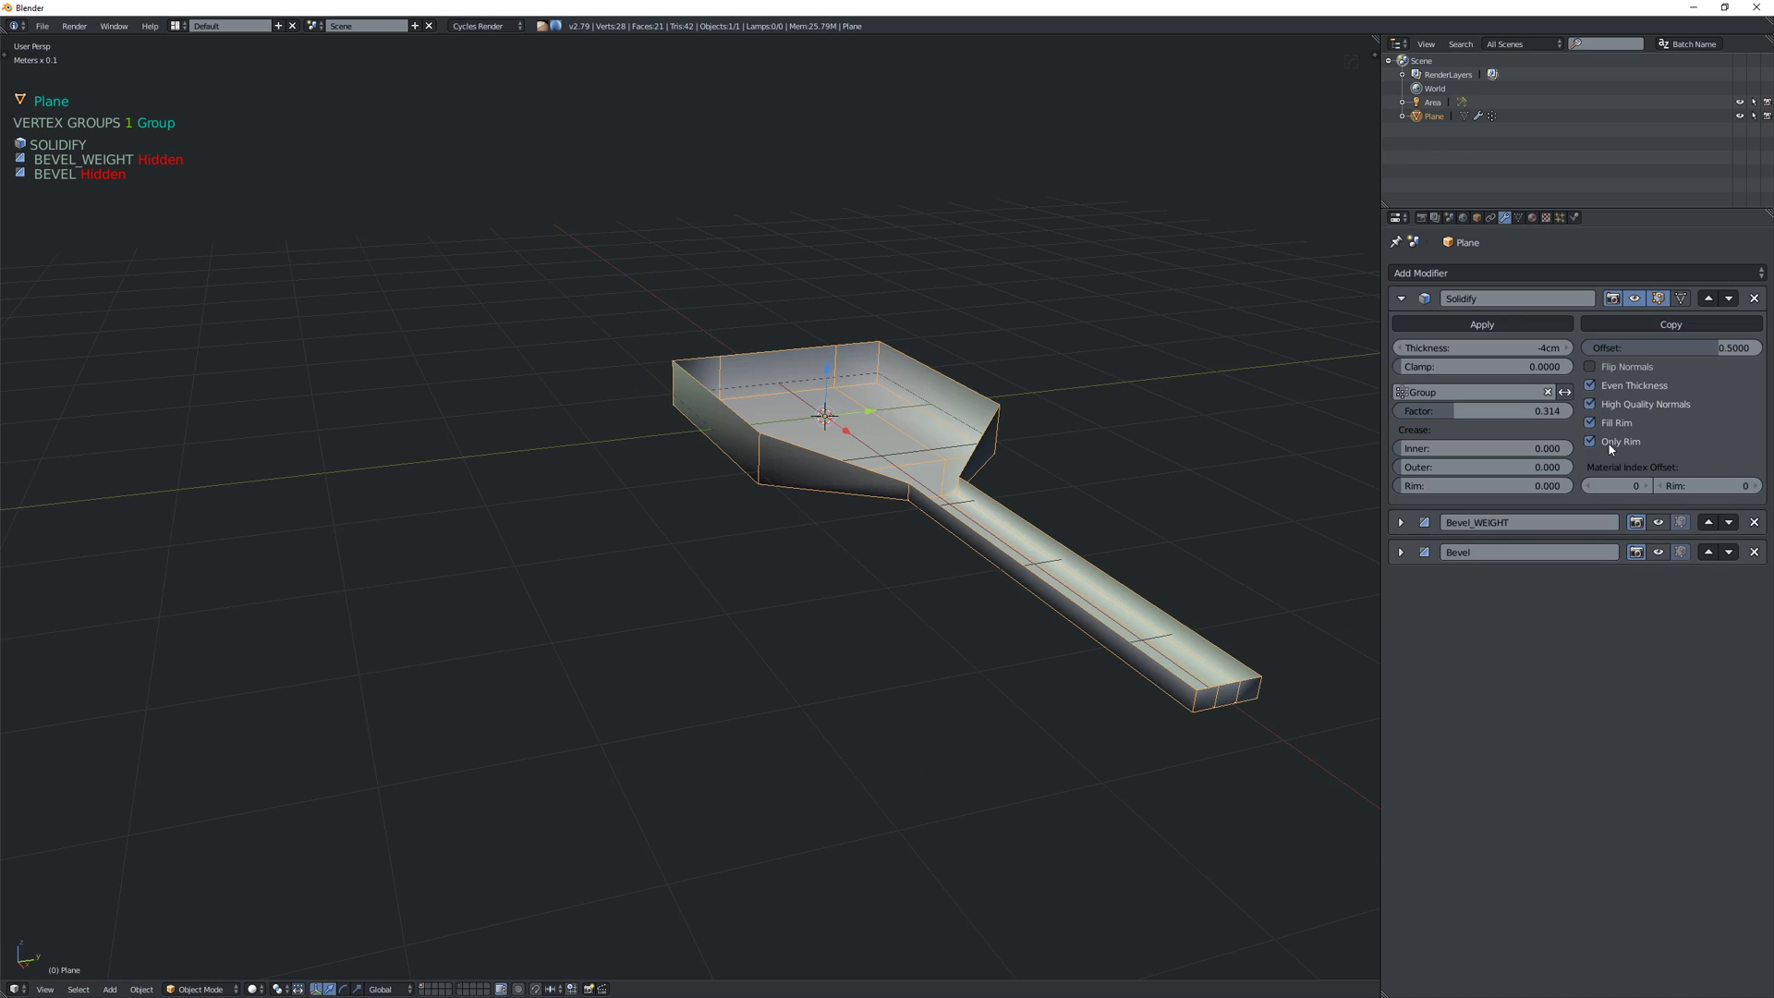
left_click(1611, 446)
- Select the edge rows at the handle's end and the head's outer end, hide the manipulator, and clear the selection
middle_click_drag(924, 369, 1285, 621)
key("Tab")
right_click(1276, 627)
key("ctrl+space")
left_click(1299, 596)
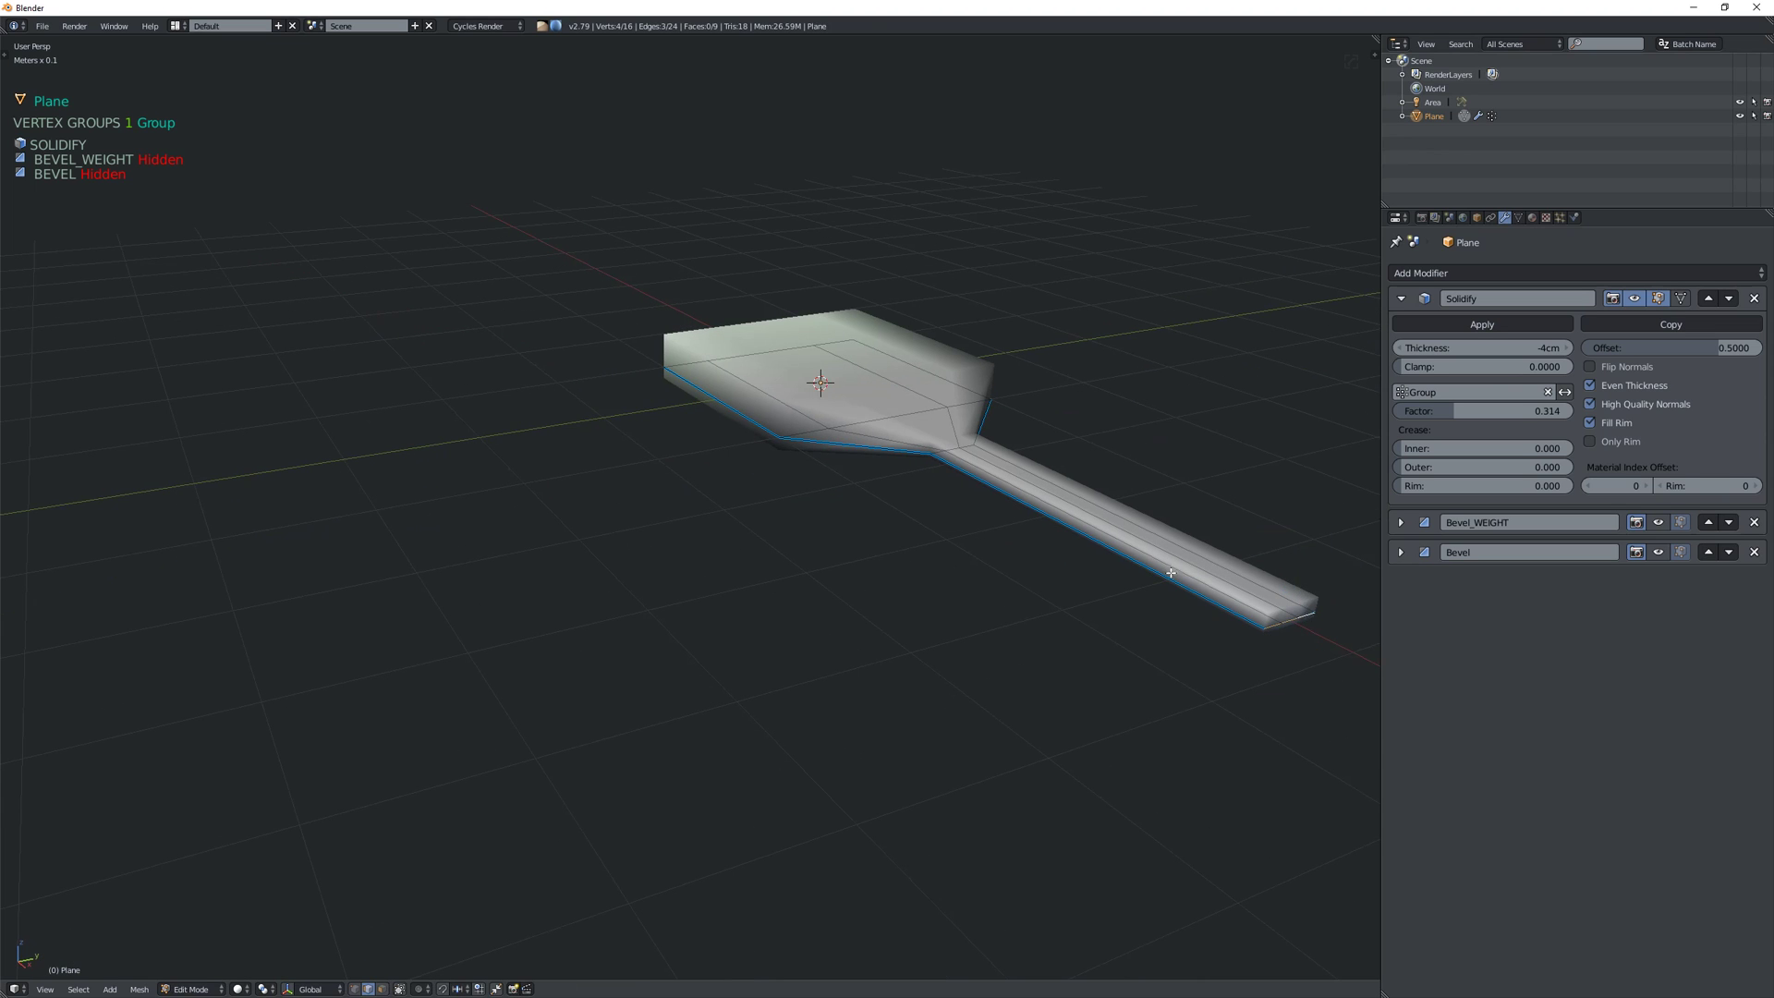
middle_click_drag(652, 402, 852, 398)
scroll(748, 601, "down", 4)
middle_click_drag(751, 625, 817, 589, "shift")
right_click(672, 649, "alt+shift")
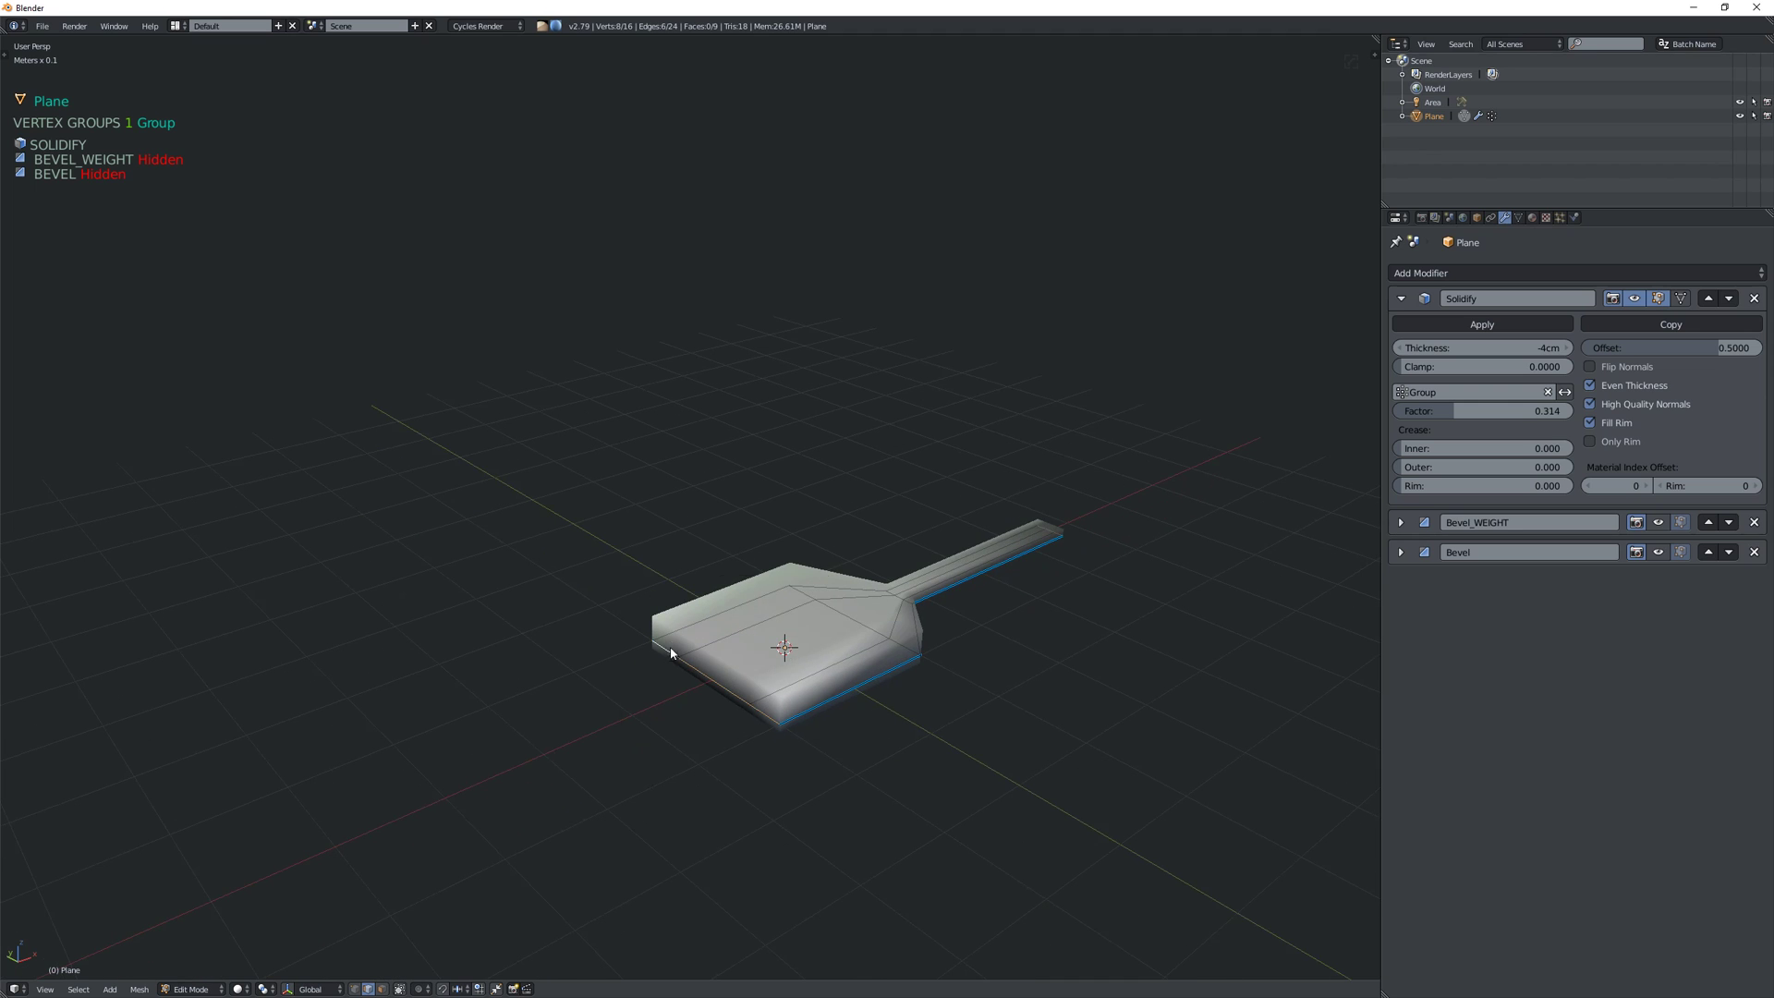
right_click(672, 653)
left_click(774, 647)
key("a")
middle_click_drag(954, 632, 1017, 608)
scroll(1017, 596, "up", 2)
key("Tab")
left_click(1019, 551)
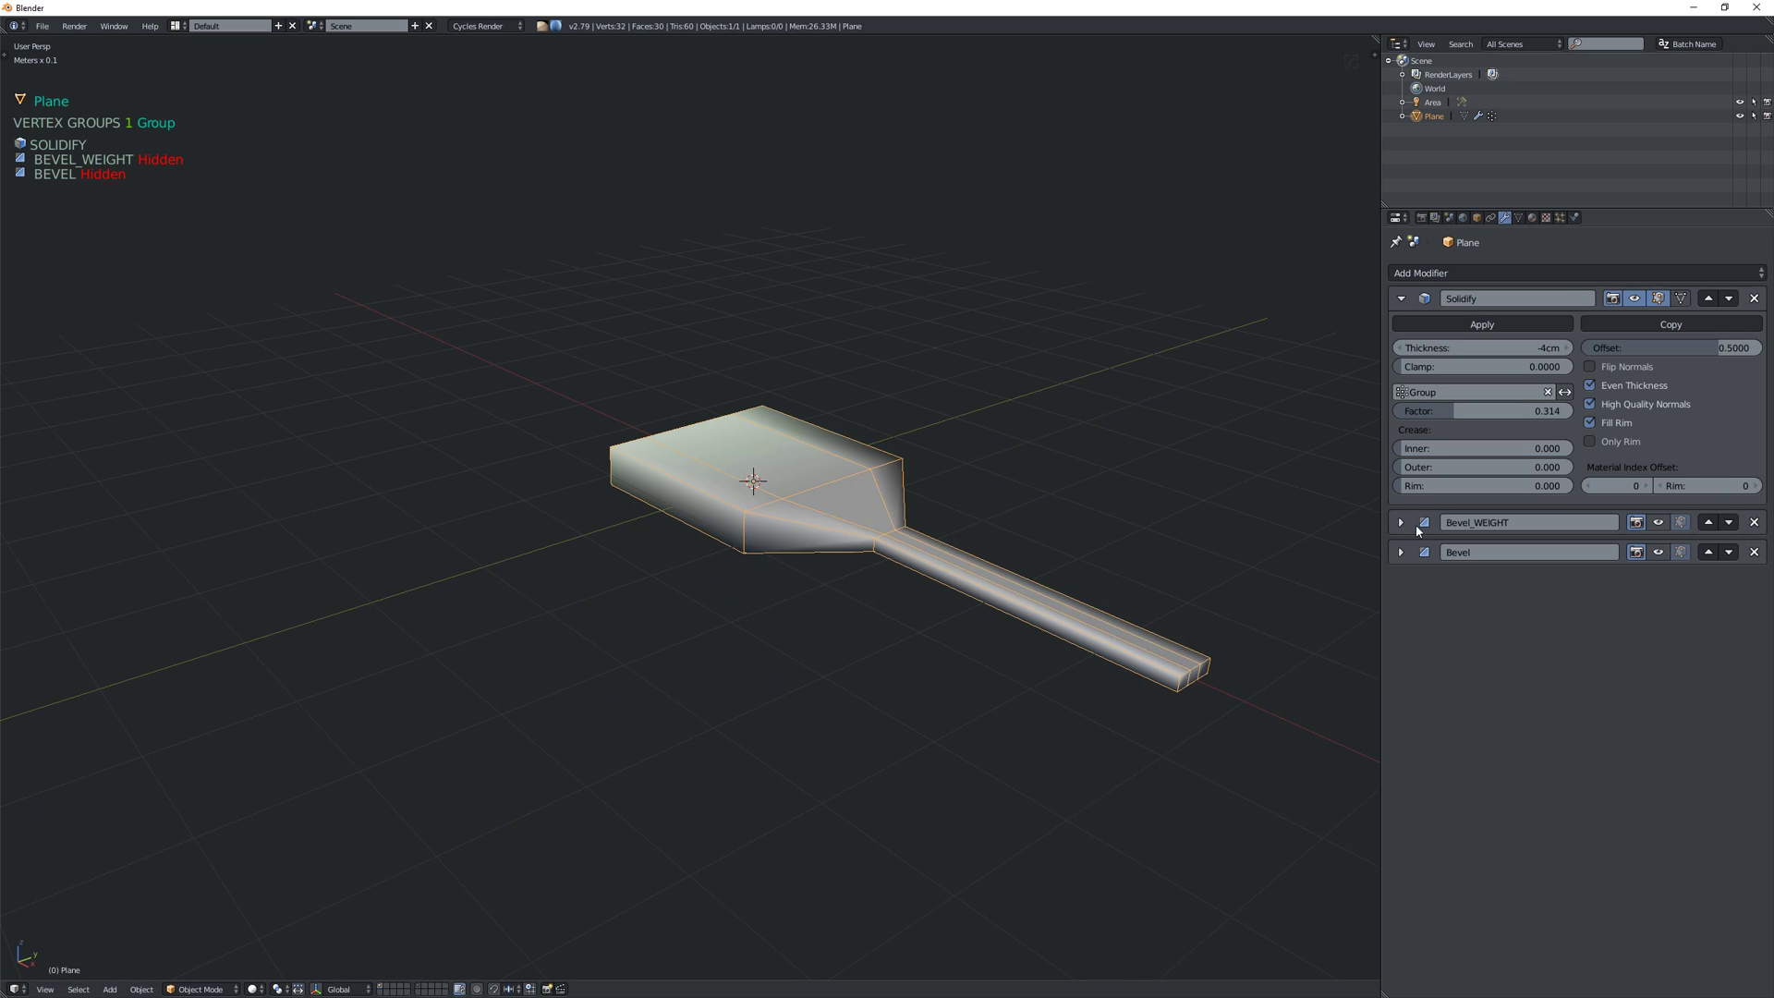
- Enable the viewport display of the Bevel_WEIGHT modifier
left_click(1657, 523)
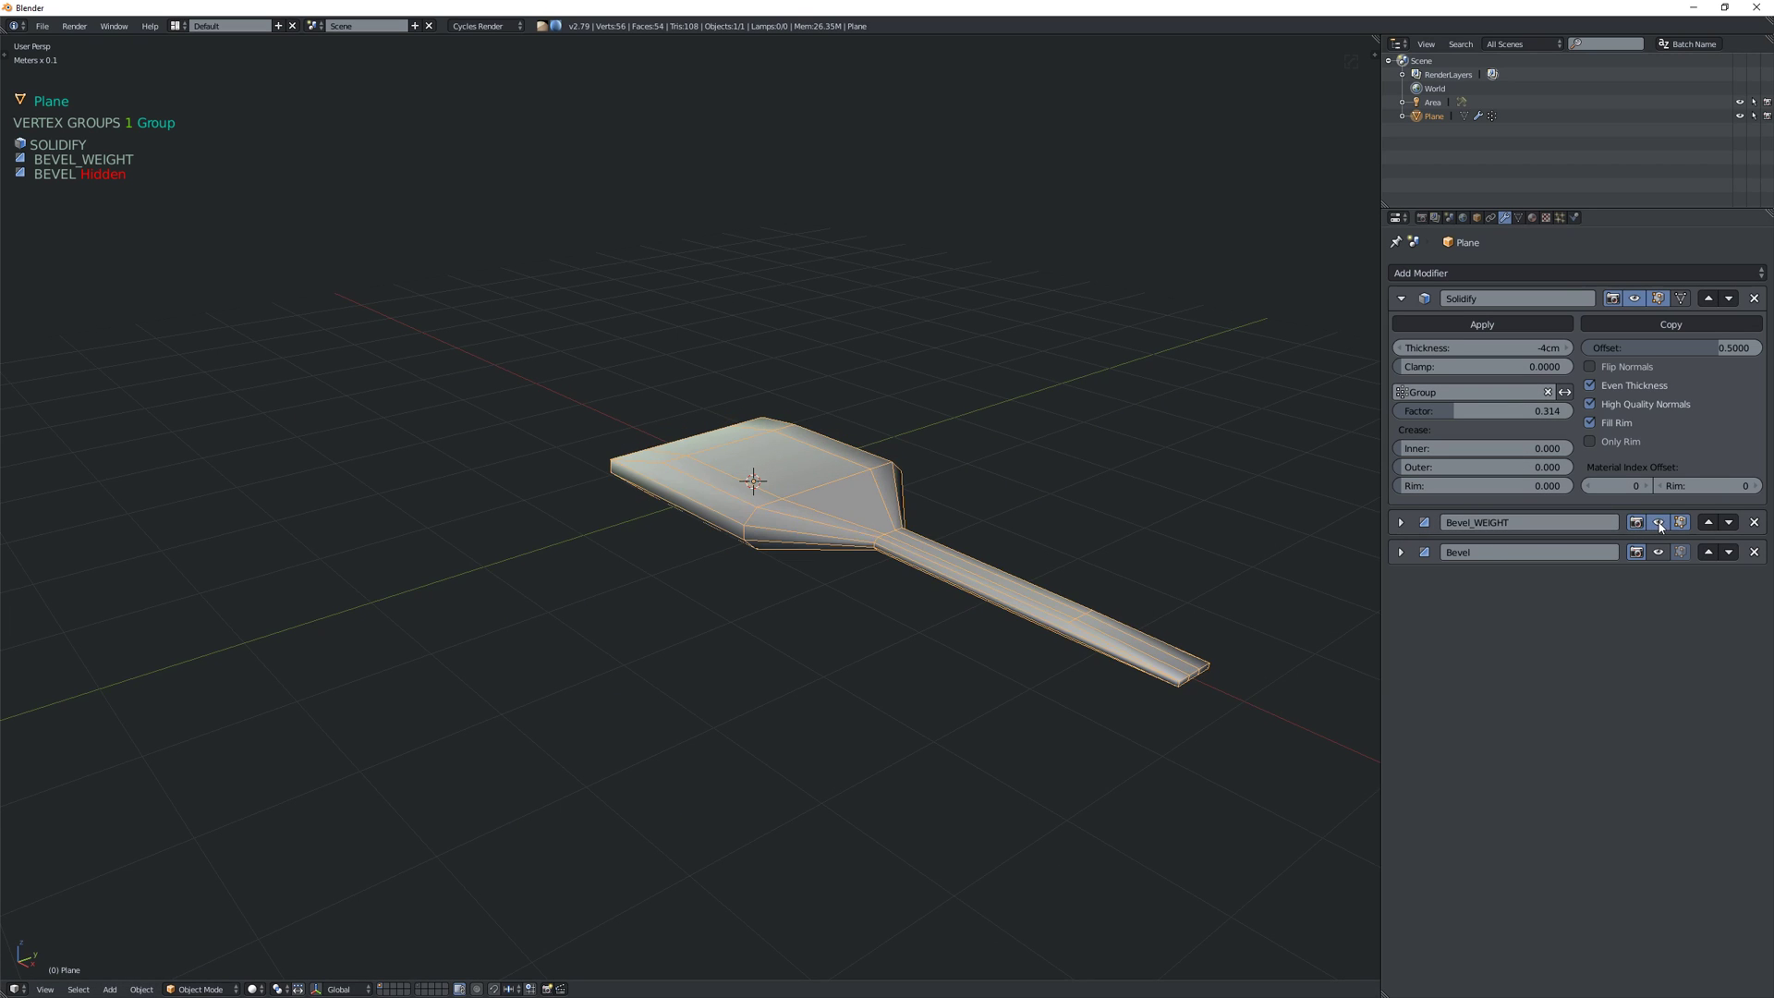
middle_click_drag(1074, 508, 1109, 569)
middle_click_drag(983, 546, 1066, 555)
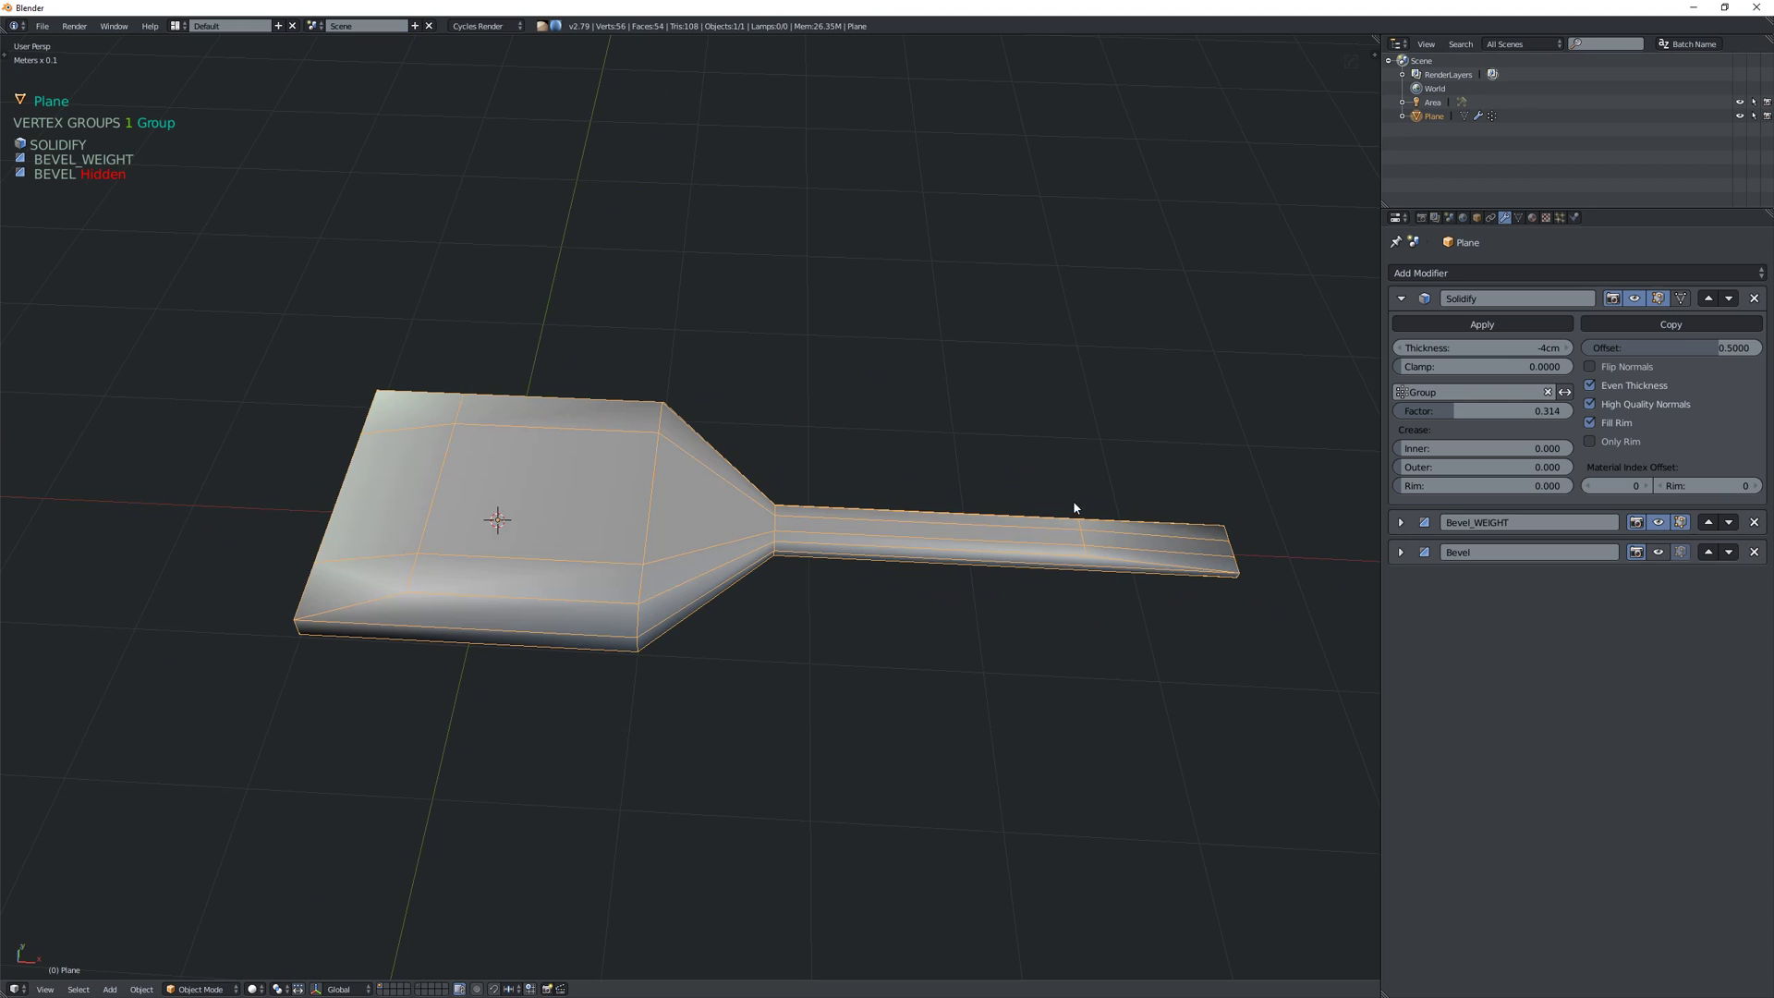
- Add a loop cut across the handle, placed near its free end
key("Tab")
left_click(894, 536)
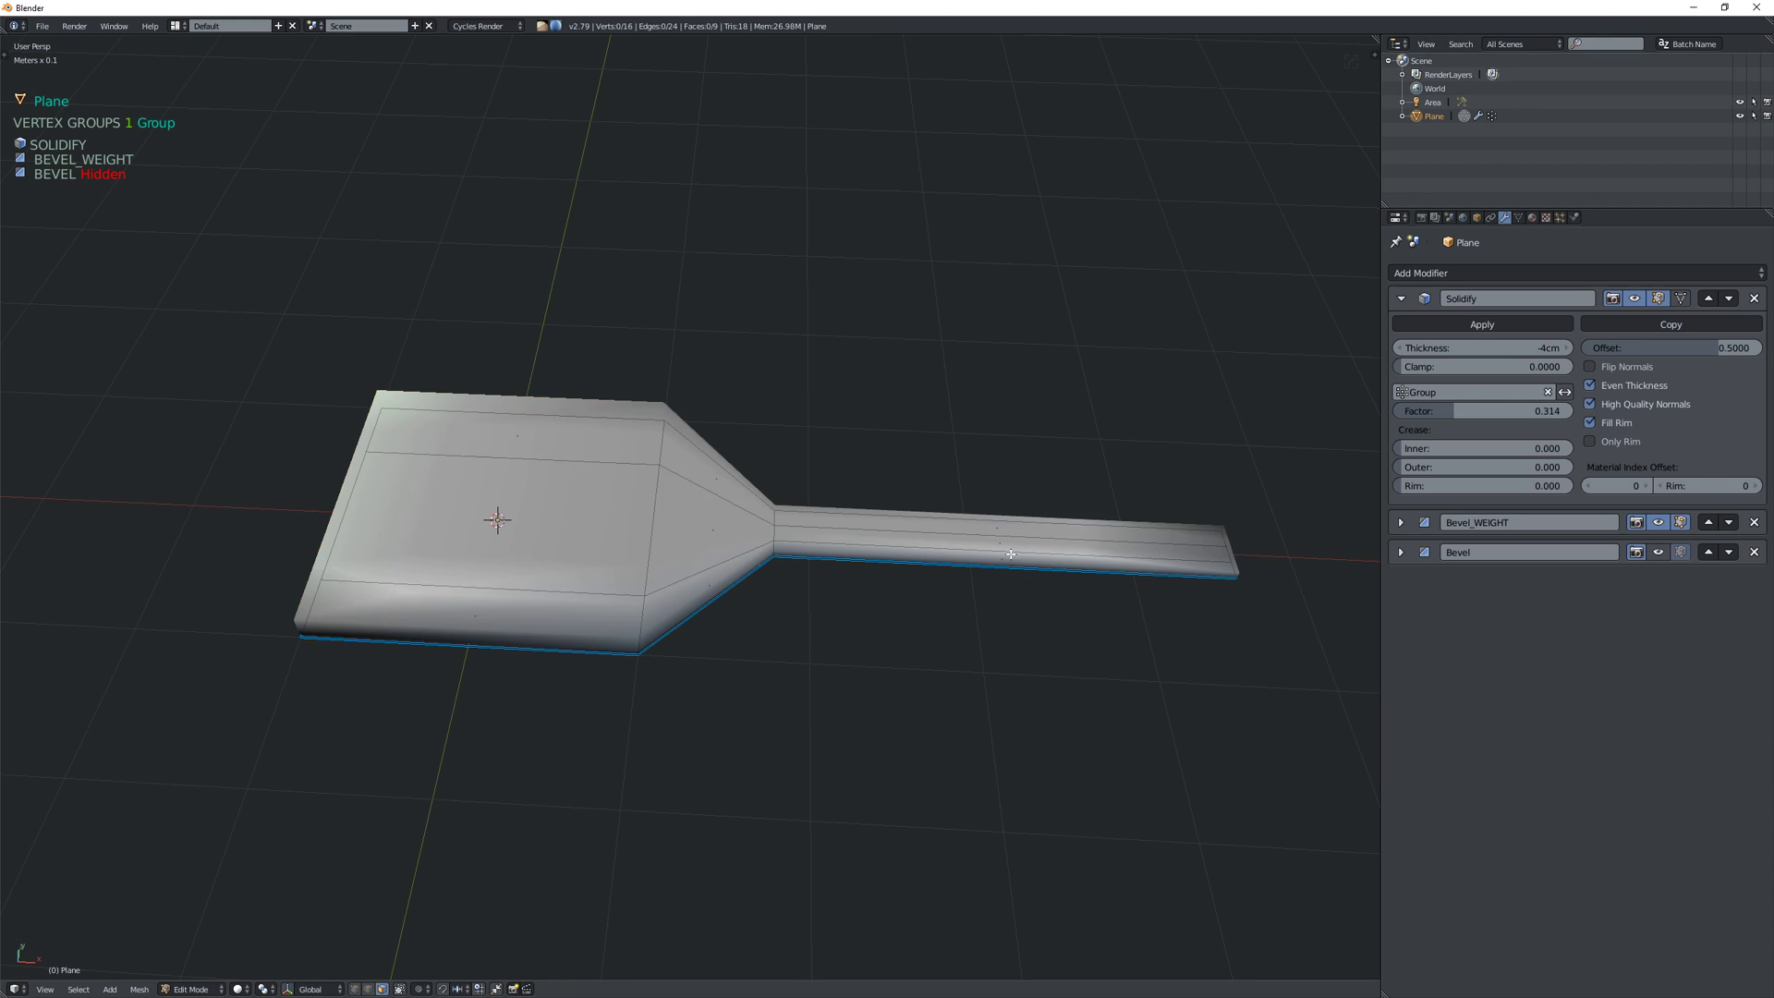
middle_click_drag(1192, 541, 1206, 537)
key("ctrl+r")
left_click(1210, 537)
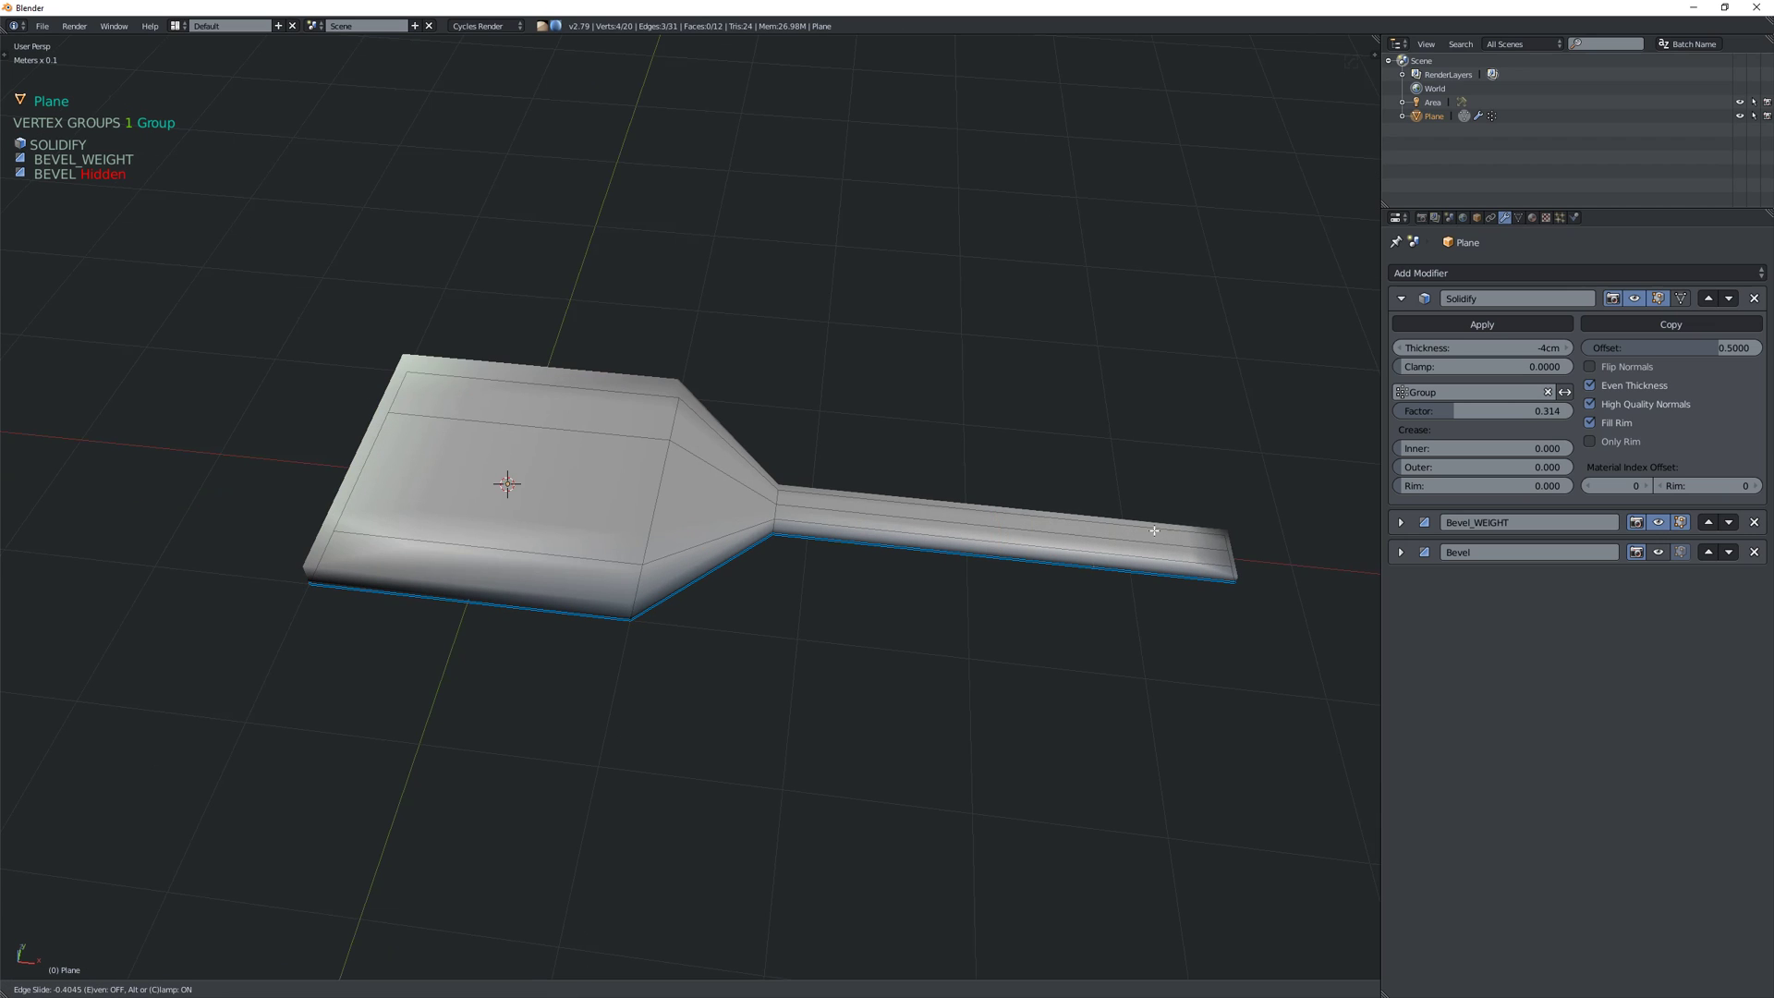
left_click(1237, 539)
middle_click_drag(1031, 555, 1134, 480)
scroll(1180, 551, "up", 3)
scroll(1180, 551, "down", 3)
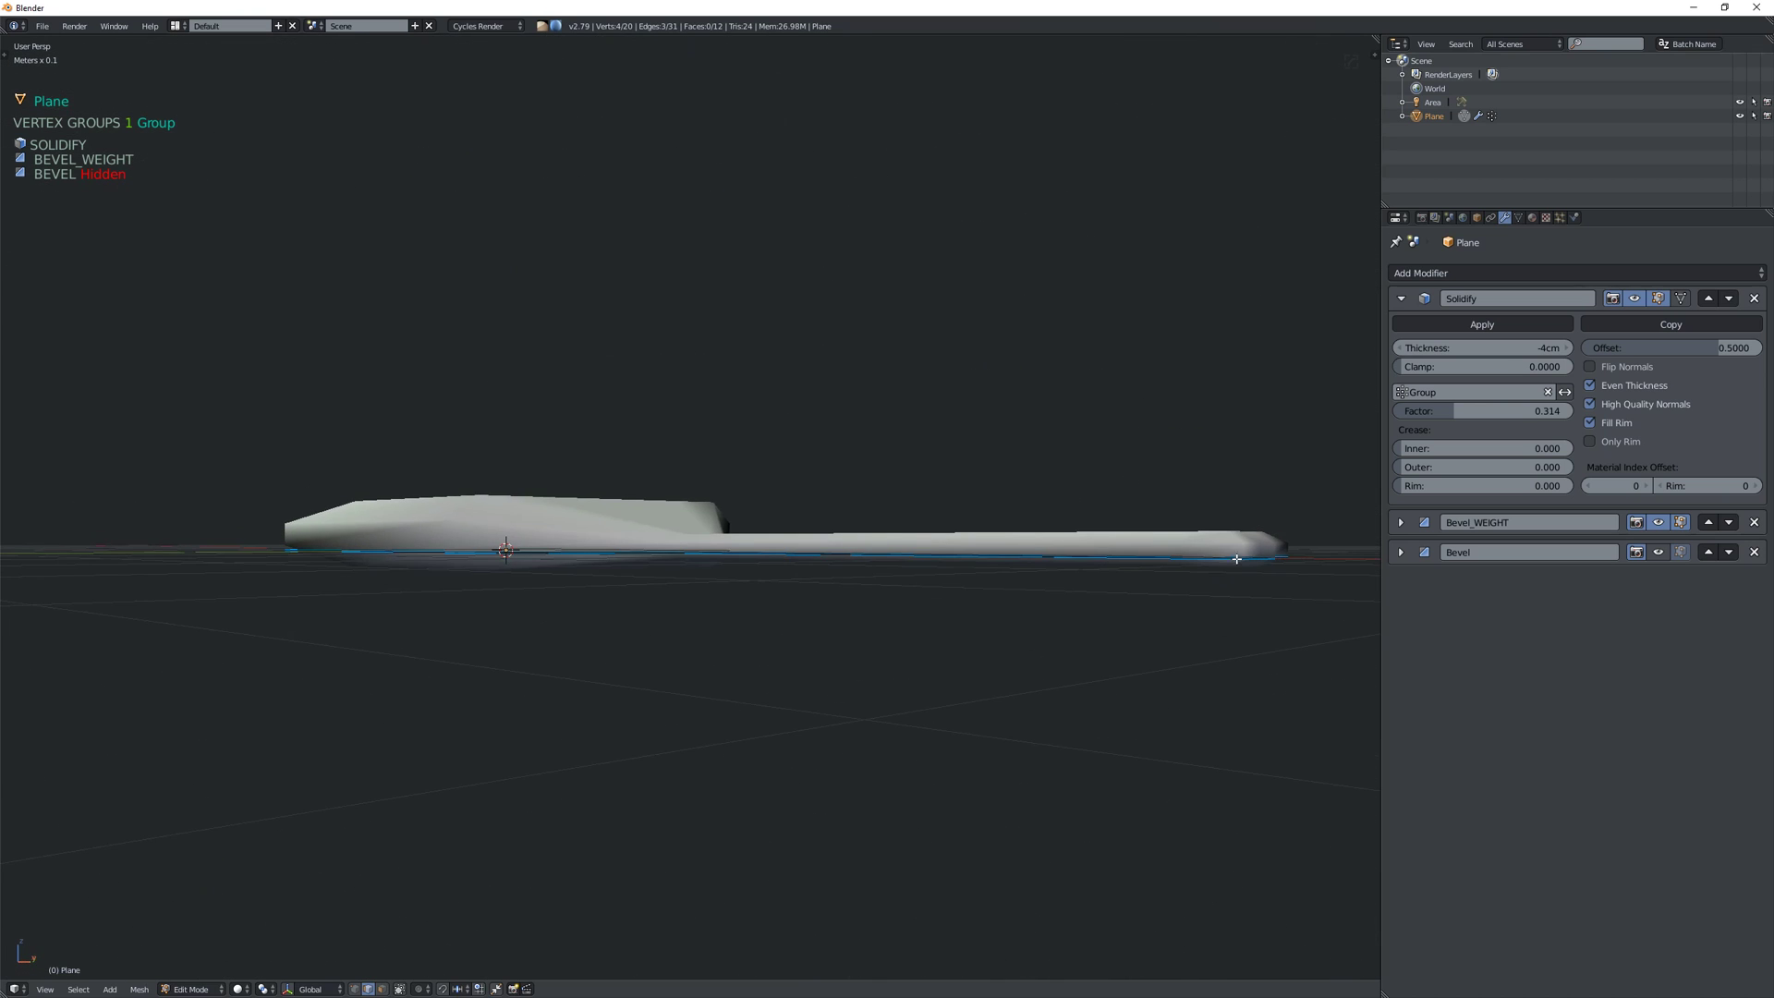
- Try sliding the handle's end loop along the handle, and undo the slide
mouse_move(1217, 565)
middle_mouse_down()
mouse_move(1284, 575)
mouse_move(1183, 574)
middle_mouse_up()
key("g")
key("g")
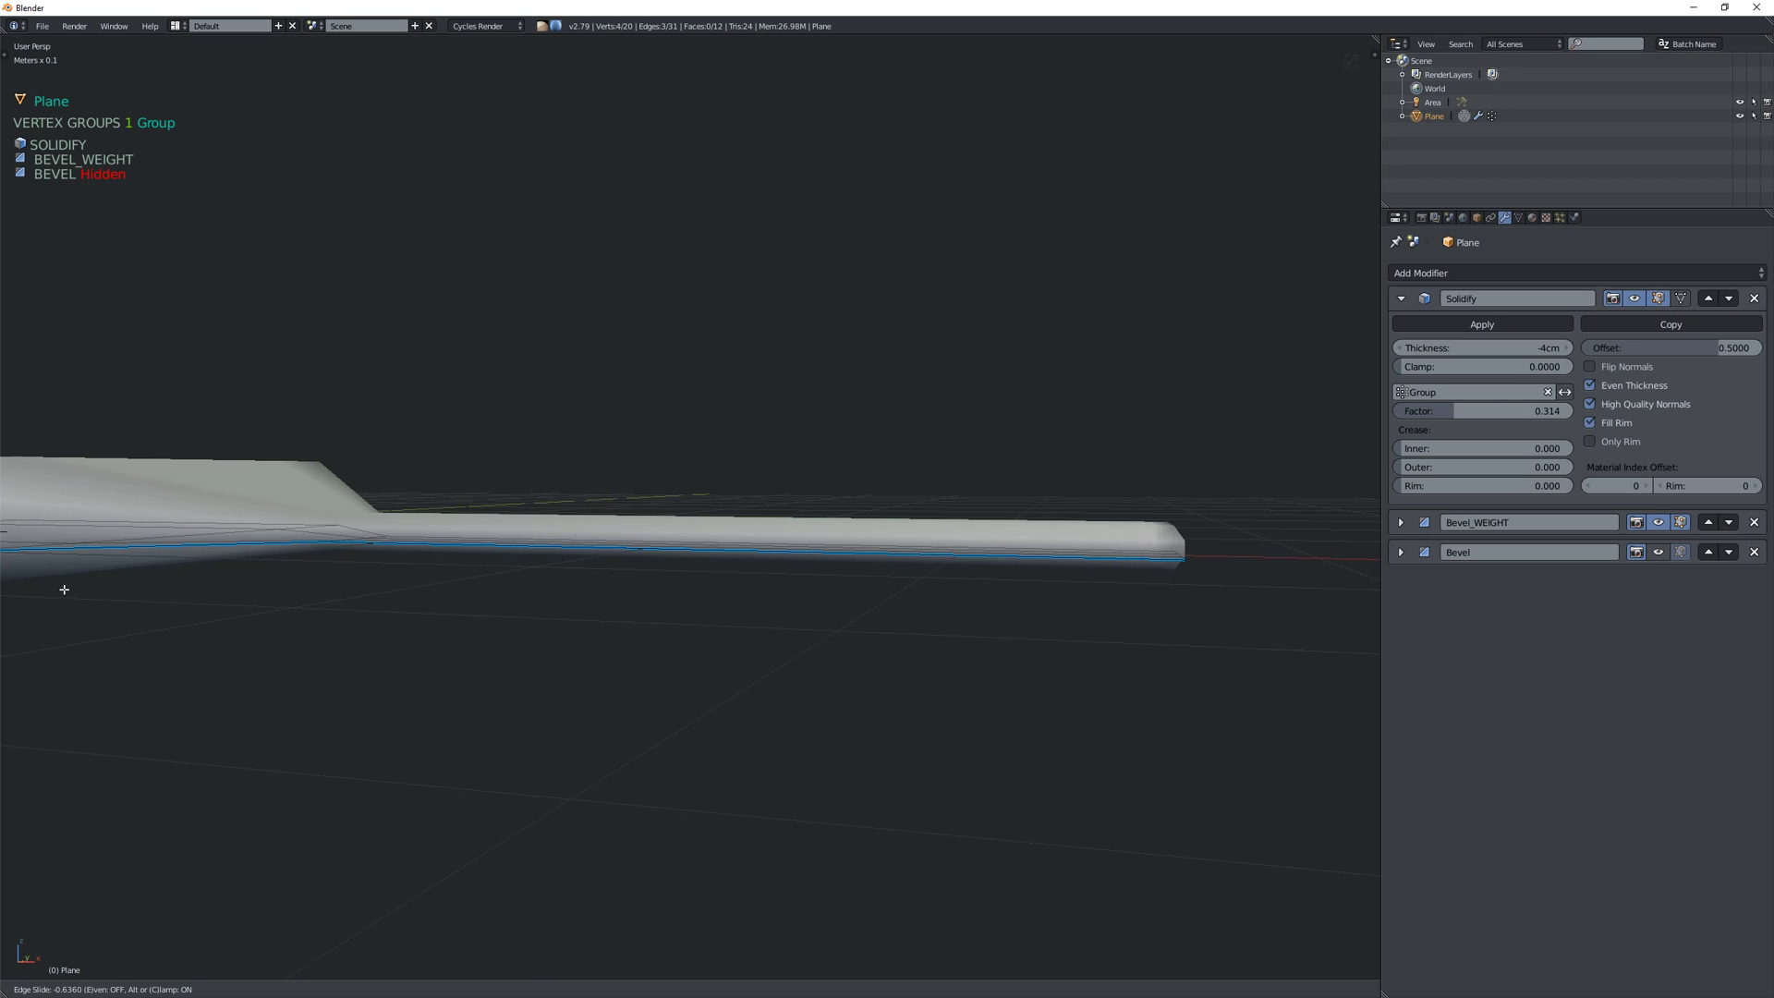
left_click(1294, 587)
key("ctrl+z")
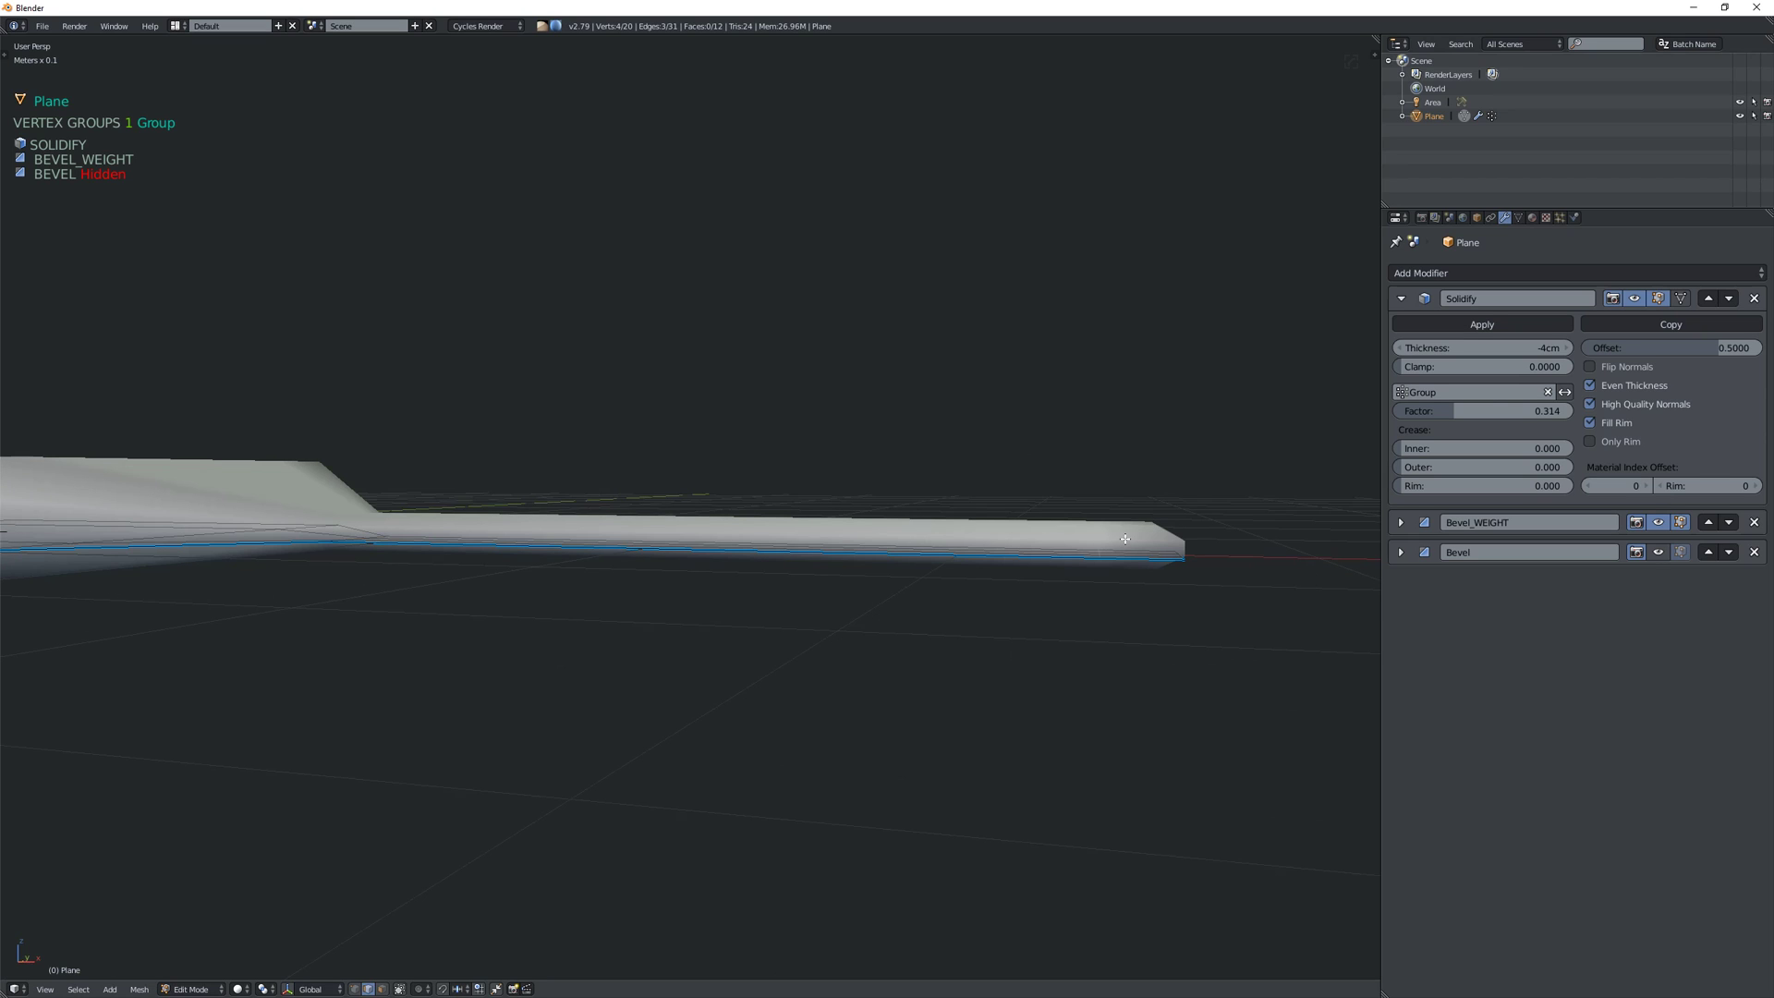
- Edge-slide the loop on the handle closer to the free end to tighten its rounding
key("g")
key("g")
left_click(1249, 551)
middle_click_drag(1164, 481, 1186, 571)
key("Tab")
left_click(1097, 494)
- Add a loop cut across the head near its outer end and return to Object Mode
middle_click_drag(599, 452, 708, 432, "shift")
key("Tab")
key("g")
key("g")
left_click(219, 368)
middle_click_drag(335, 407, 785, 377)
scroll(693, 459, "down", 2)
key("Tab")
scroll(695, 455, "down", 2)
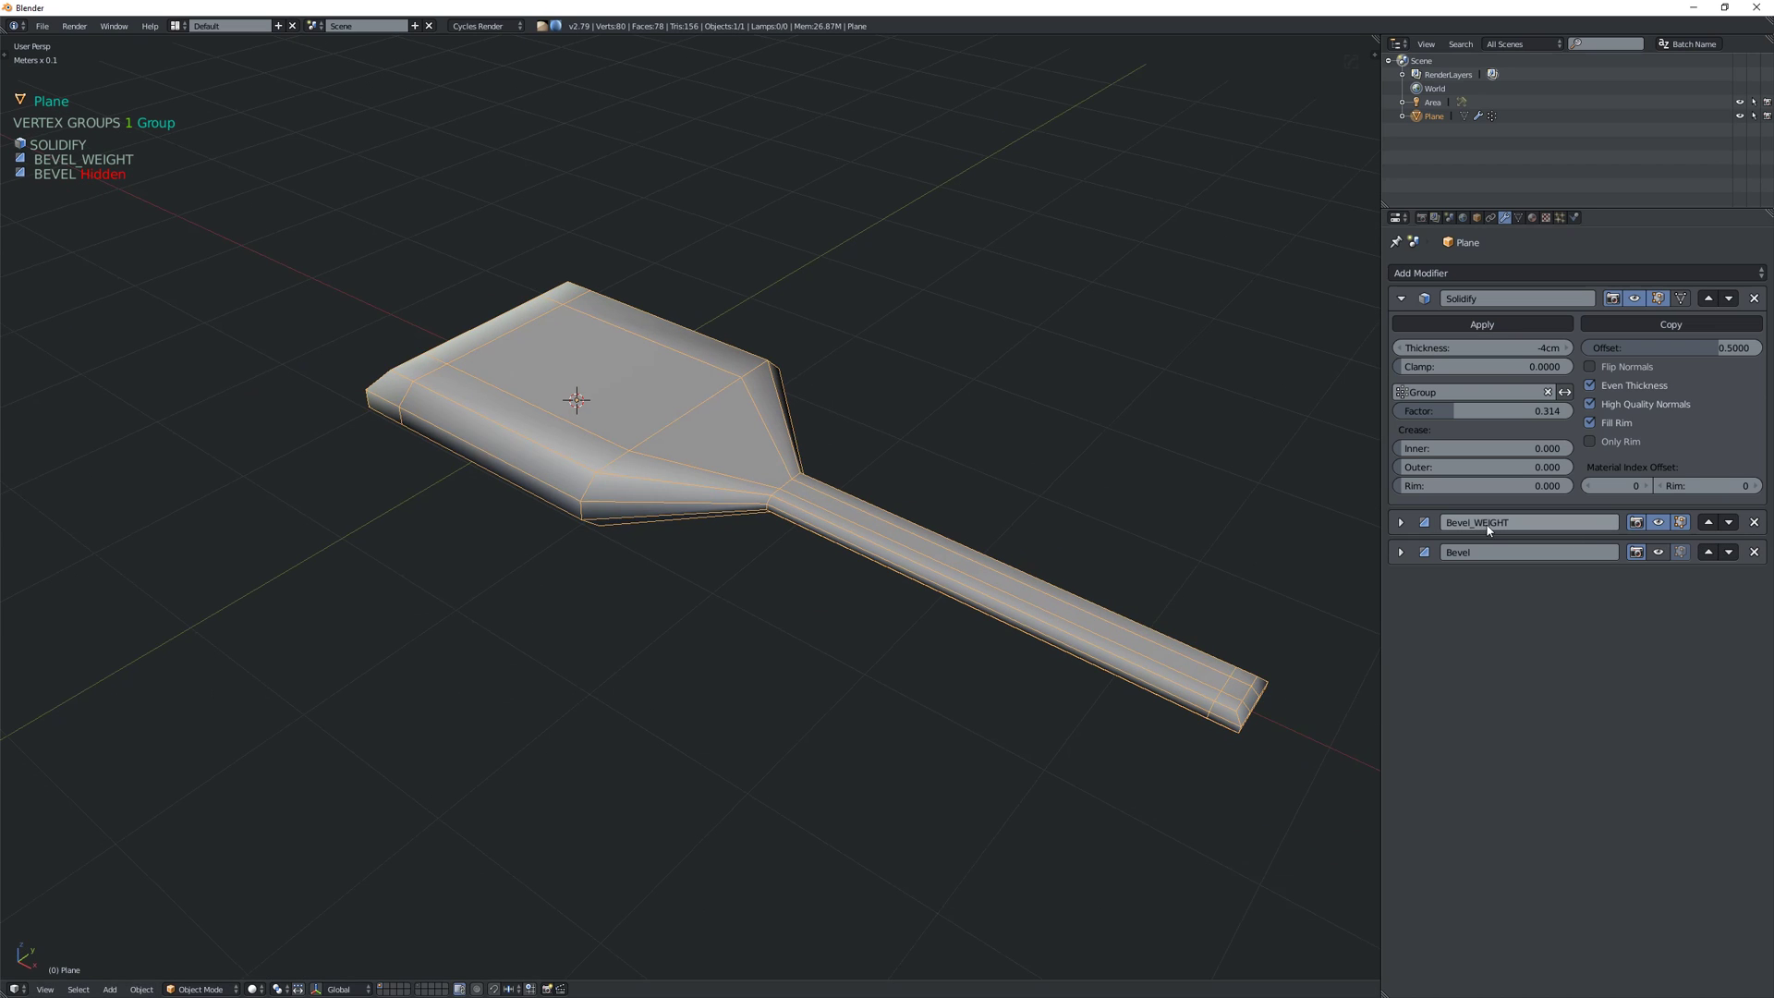
- Enable the viewport display of the Bevel modifier and add a Subdivision Surface modifier with two levels
left_click(1657, 552)
middle_click_drag(1233, 574, 1236, 526)
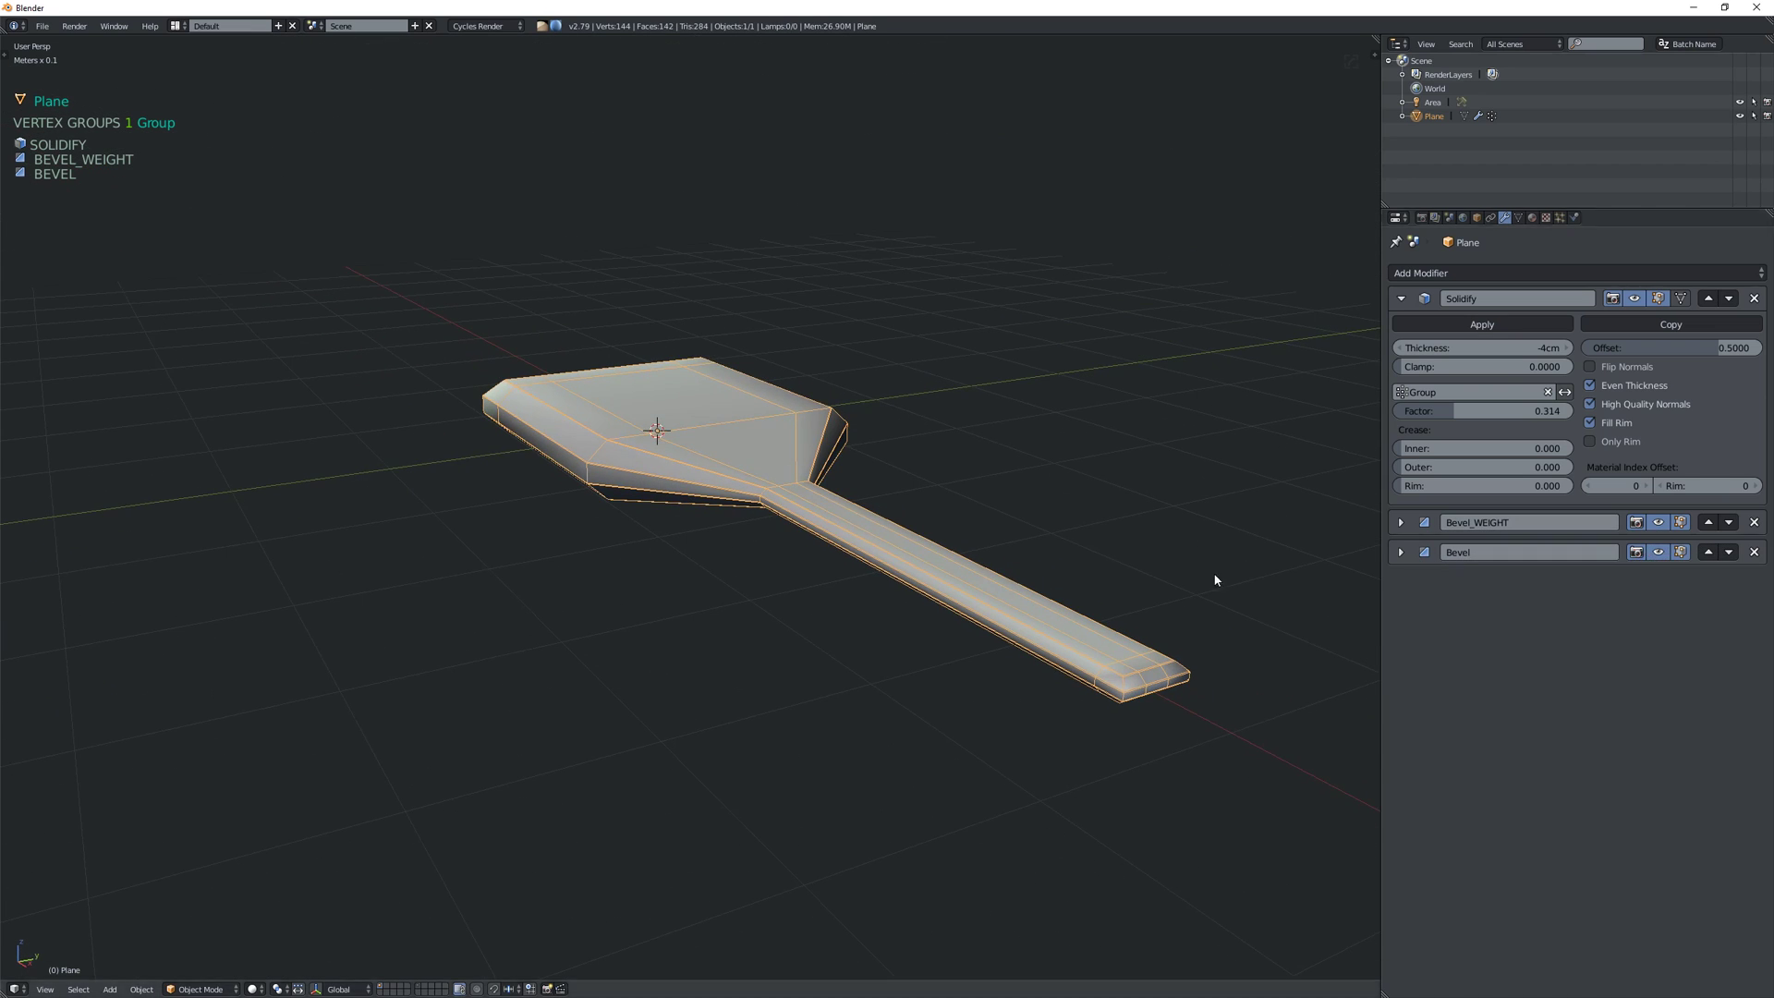
middle_click_drag(1061, 582, 941, 460)
key("ctrl+2")
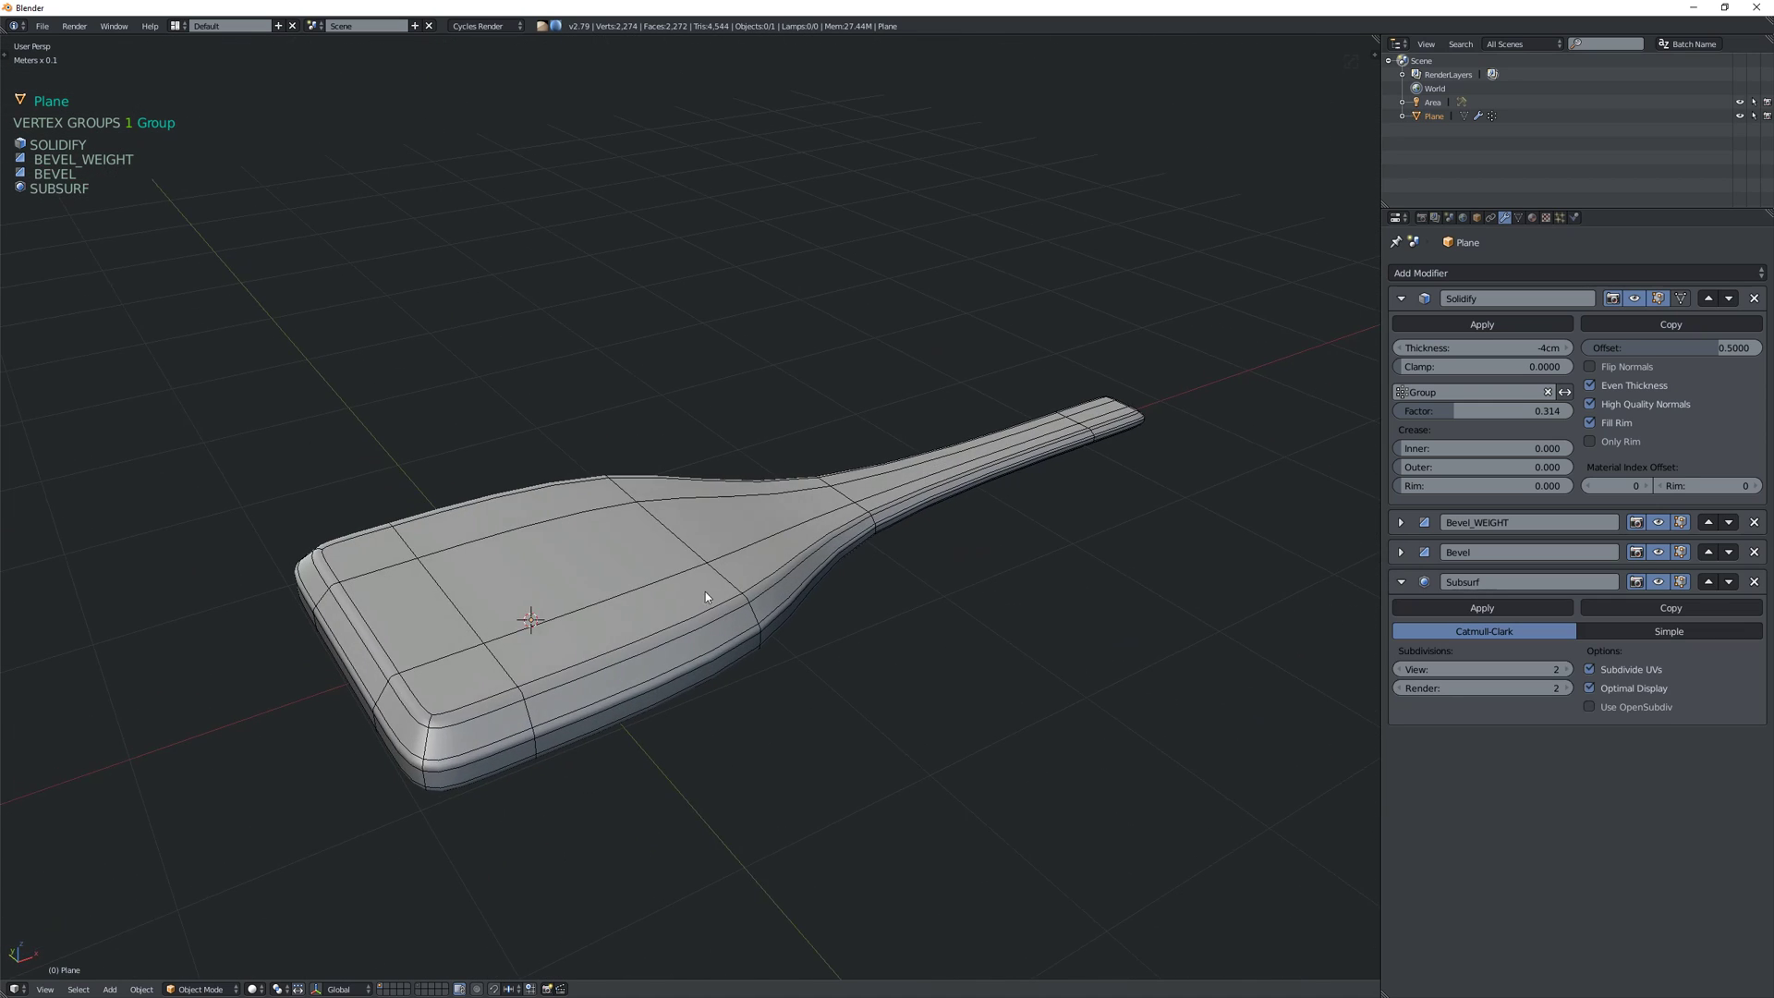
middle_click_drag(708, 591, 794, 552)
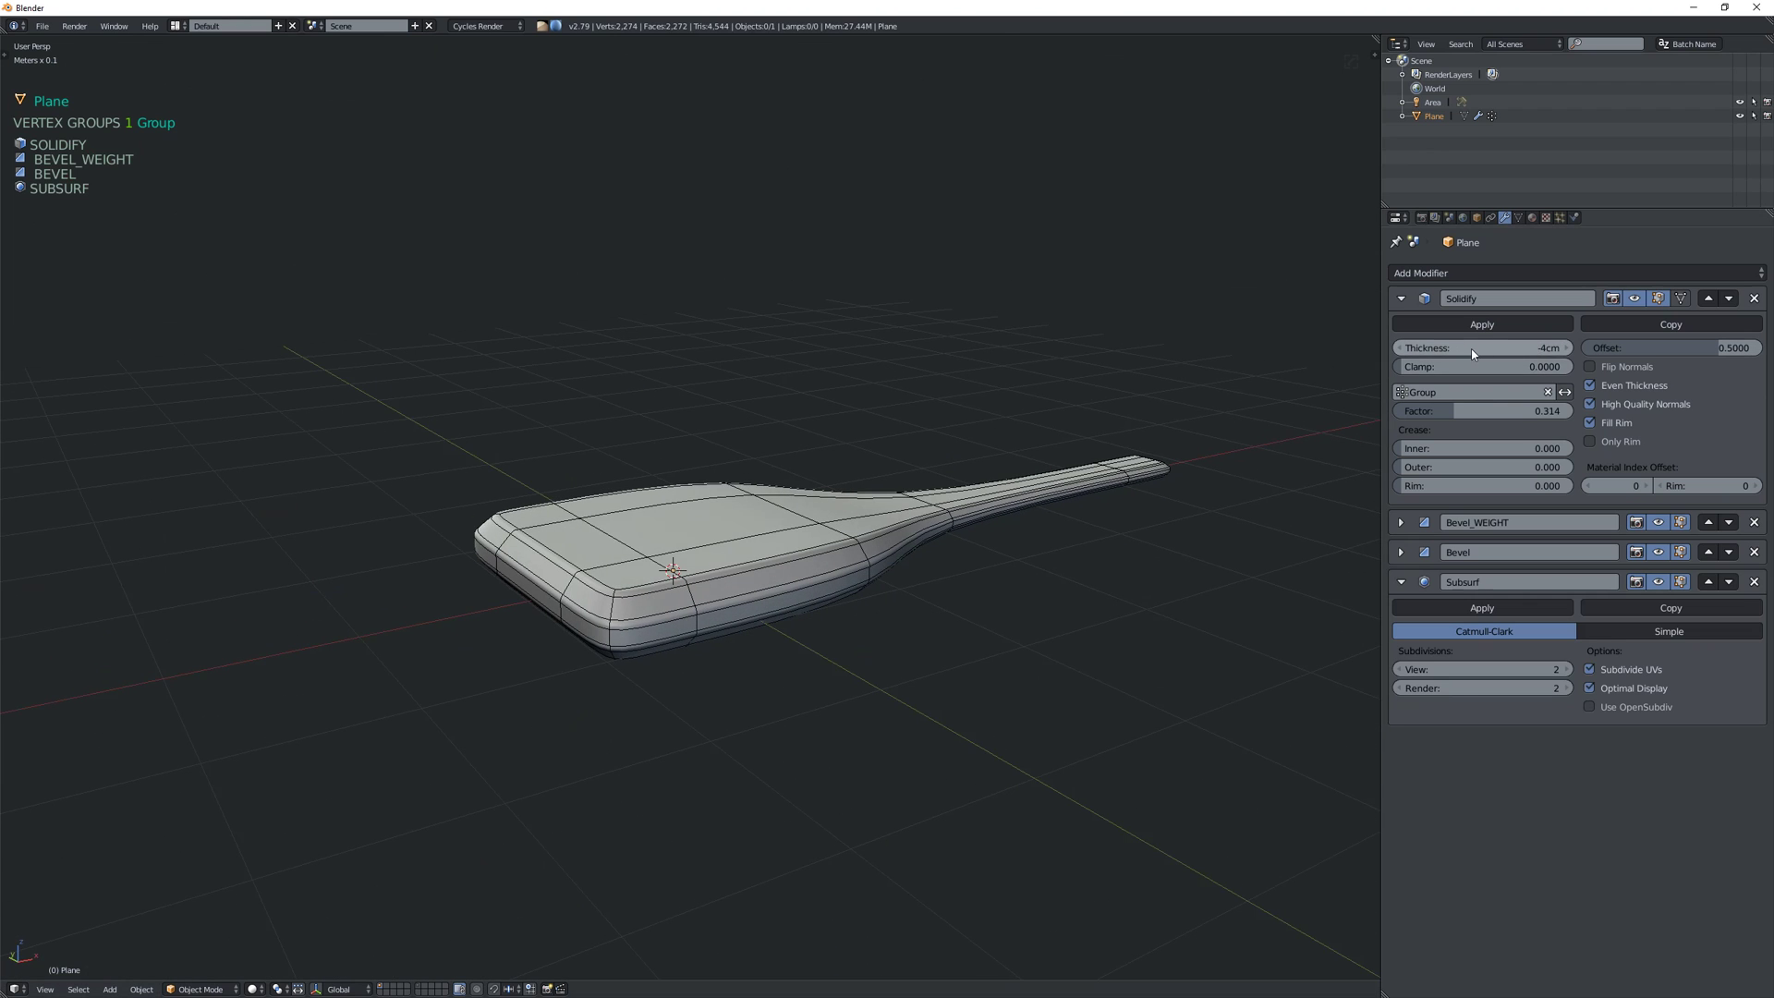
- Set the Solidify modifier's thickness to -9.1 cm and its vertex group factor to 0.221
middle_click_drag(1123, 450, 970, 495)
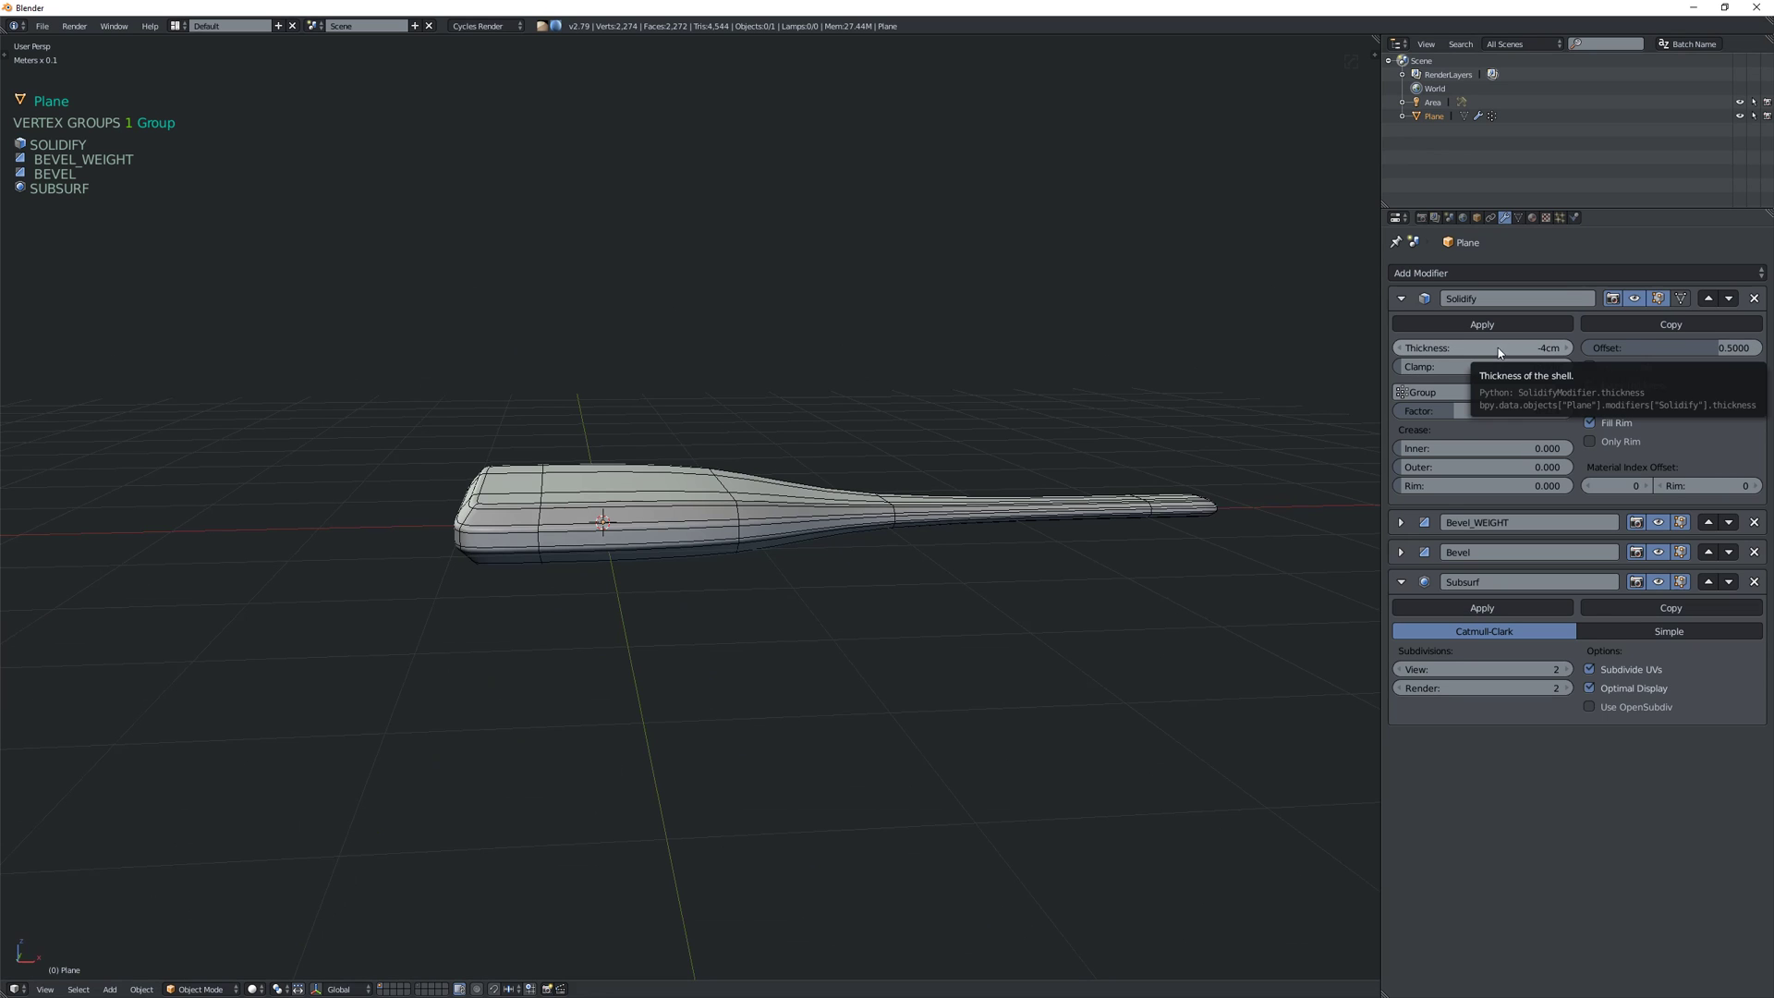
left_click_drag(1499, 352, 1456, 411)
middle_click_drag(1207, 435, 923, 420)
- Try a loop cut across the shape near the junction of the head's transition and the handle
key("Tab")
left_click(898, 501)
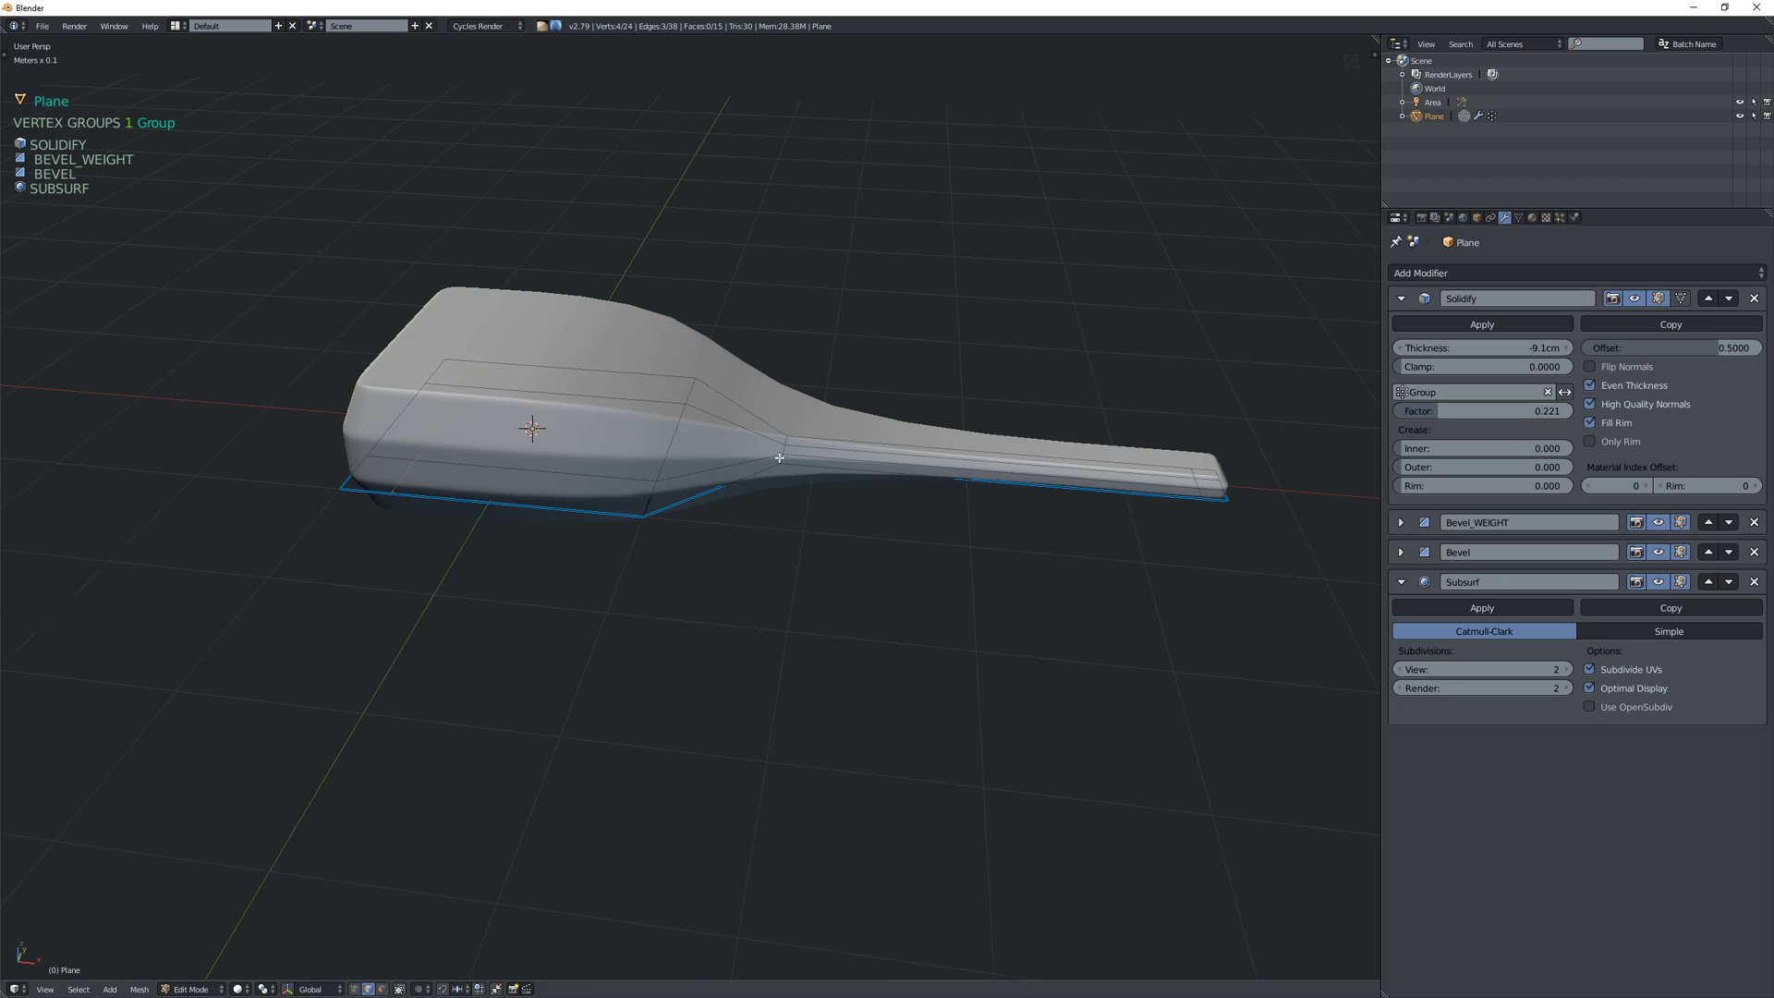
mouse_move(781, 457)
middle_mouse_down()
mouse_move(803, 483)
mouse_move(785, 452)
mouse_move(802, 407)
mouse_move(787, 467)
mouse_move(855, 418)
mouse_move(877, 425)
mouse_move(774, 475)
mouse_move(868, 452)
middle_mouse_up()
scroll(804, 483, "up", 2)
key("shift+space")
left_click(890, 454)
key("Tab")
- Hide the Subsurf modifier in the viewport and remove the extra loop near the handle junction
left_click(1658, 582)
middle_click_drag(552, 436, 753, 463)
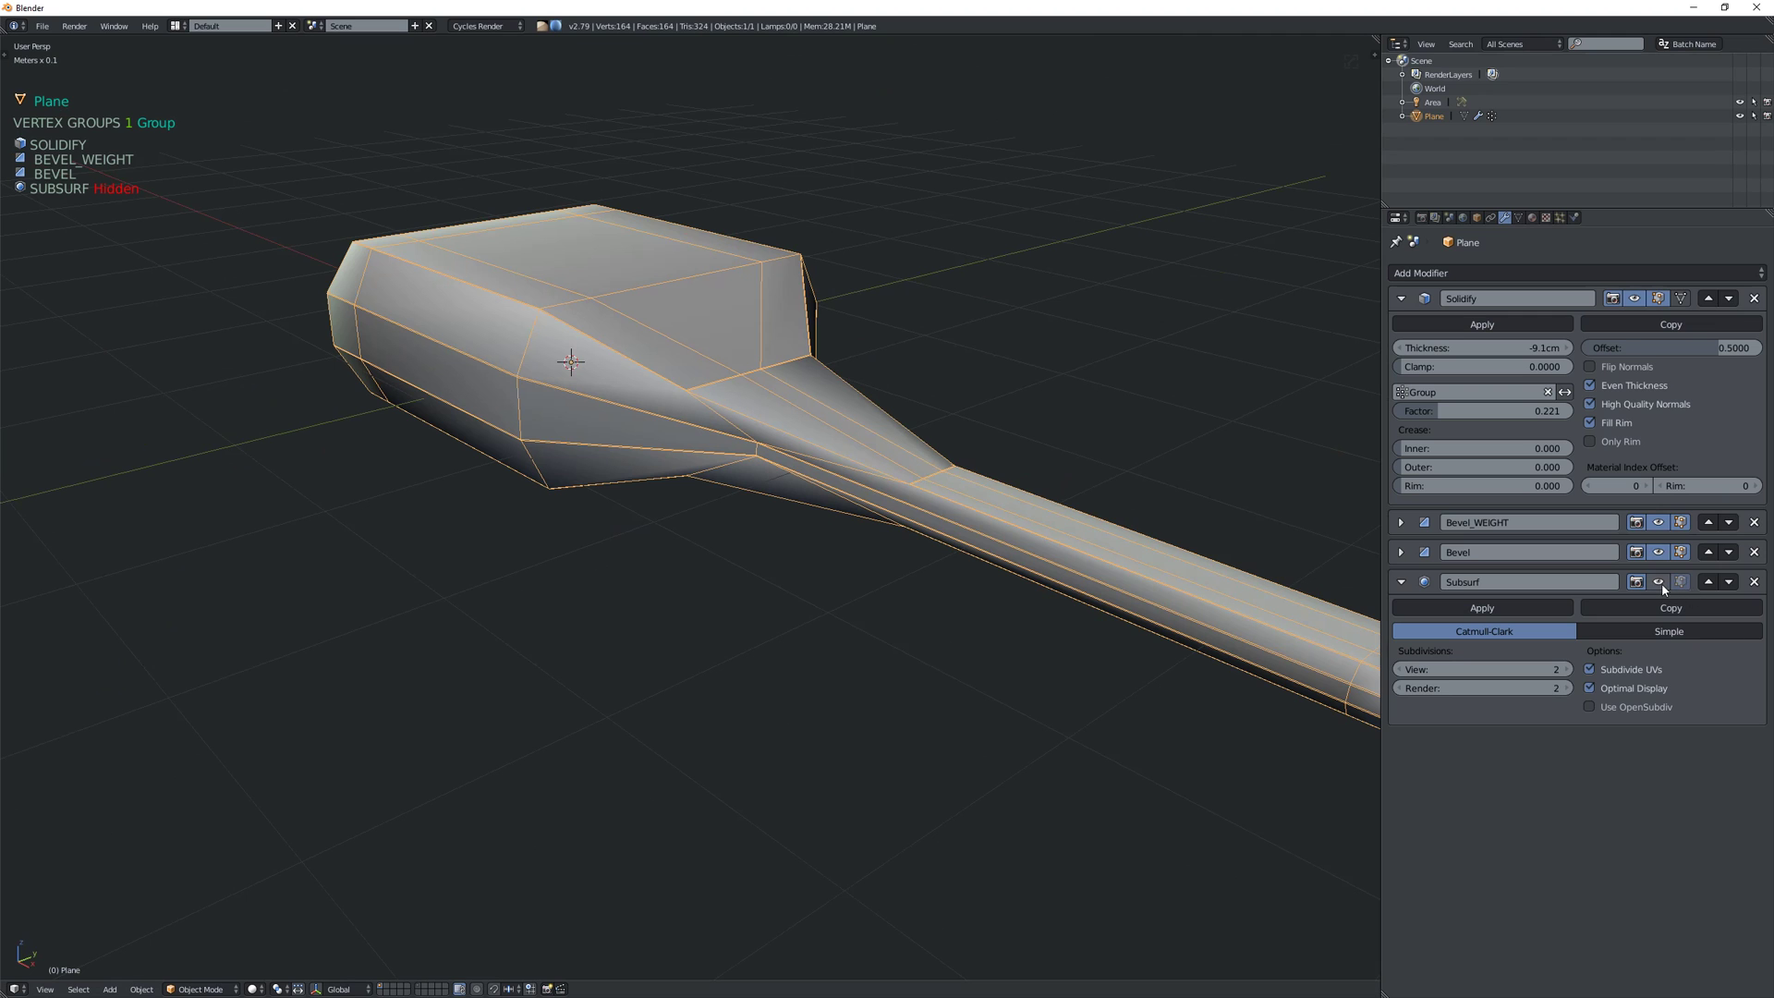
middle_click_drag(797, 427, 834, 486)
key("Tab")
key("shift+space")
left_click(881, 468)
- Add a loop cut on the handle right beside the transition and show the Subsurf modifier
middle_click_drag(835, 425, 876, 424)
key("ctrl+r")
left_click(902, 447)
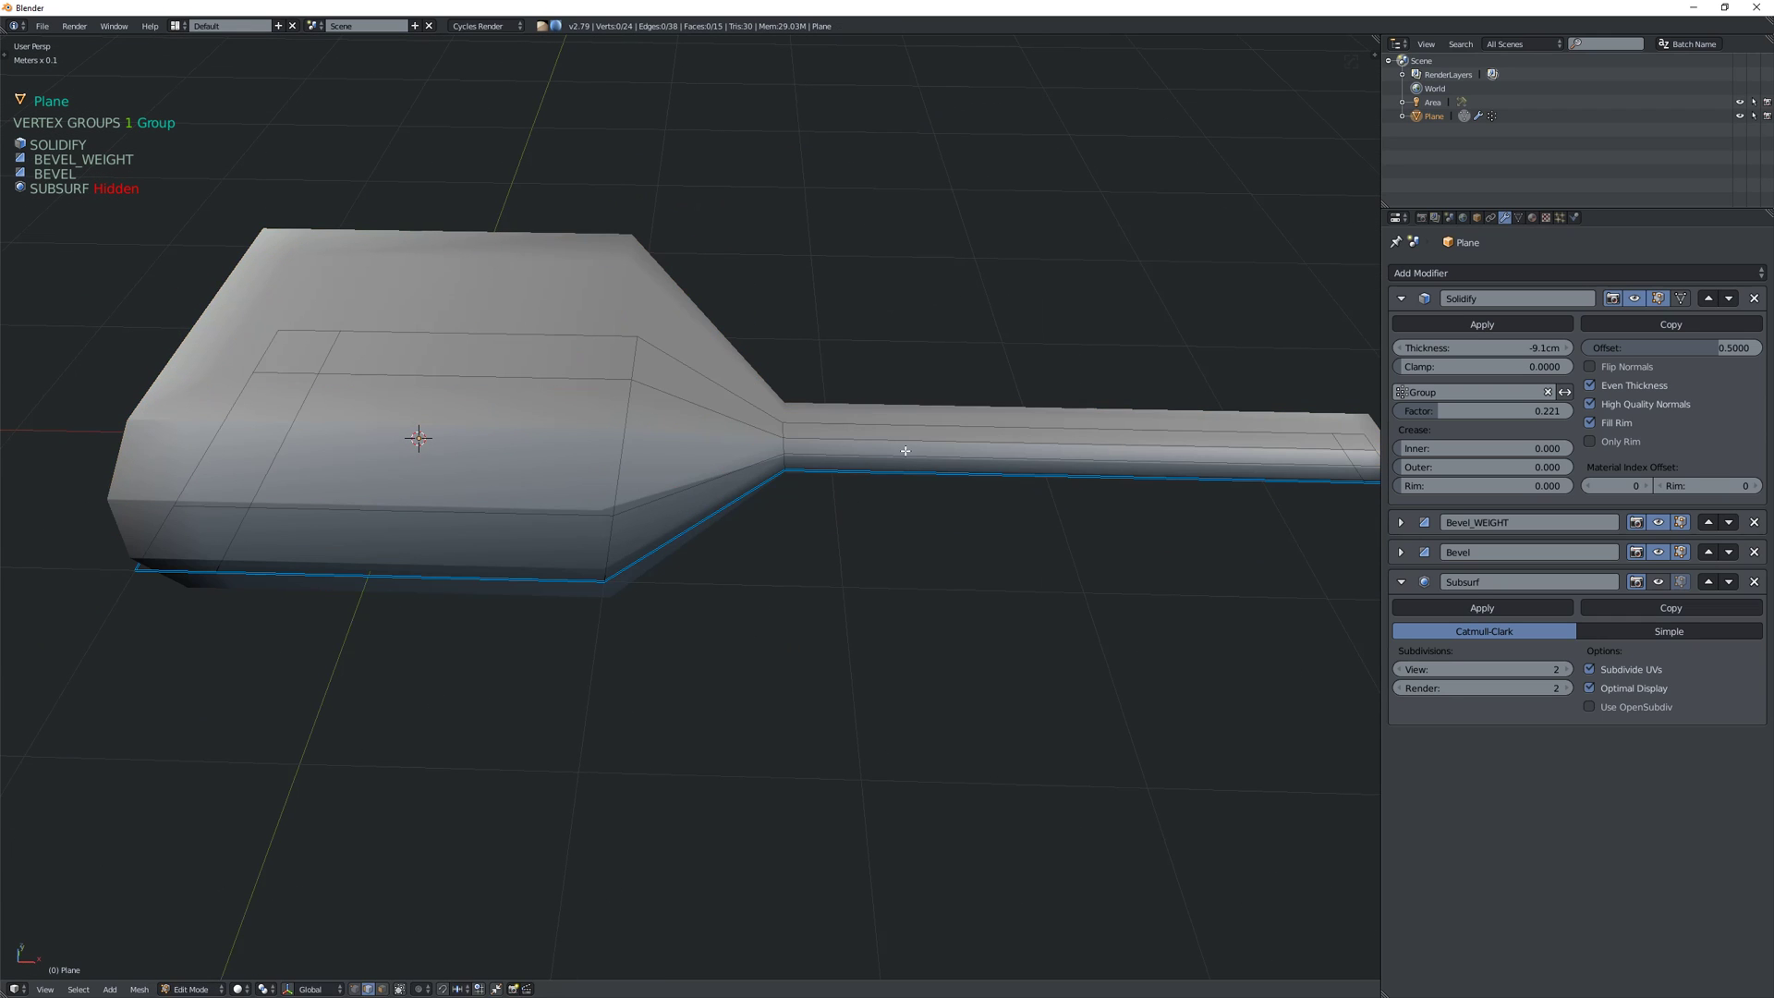
left_click(631, 455)
middle_click_drag(631, 455, 868, 492)
key("Tab")
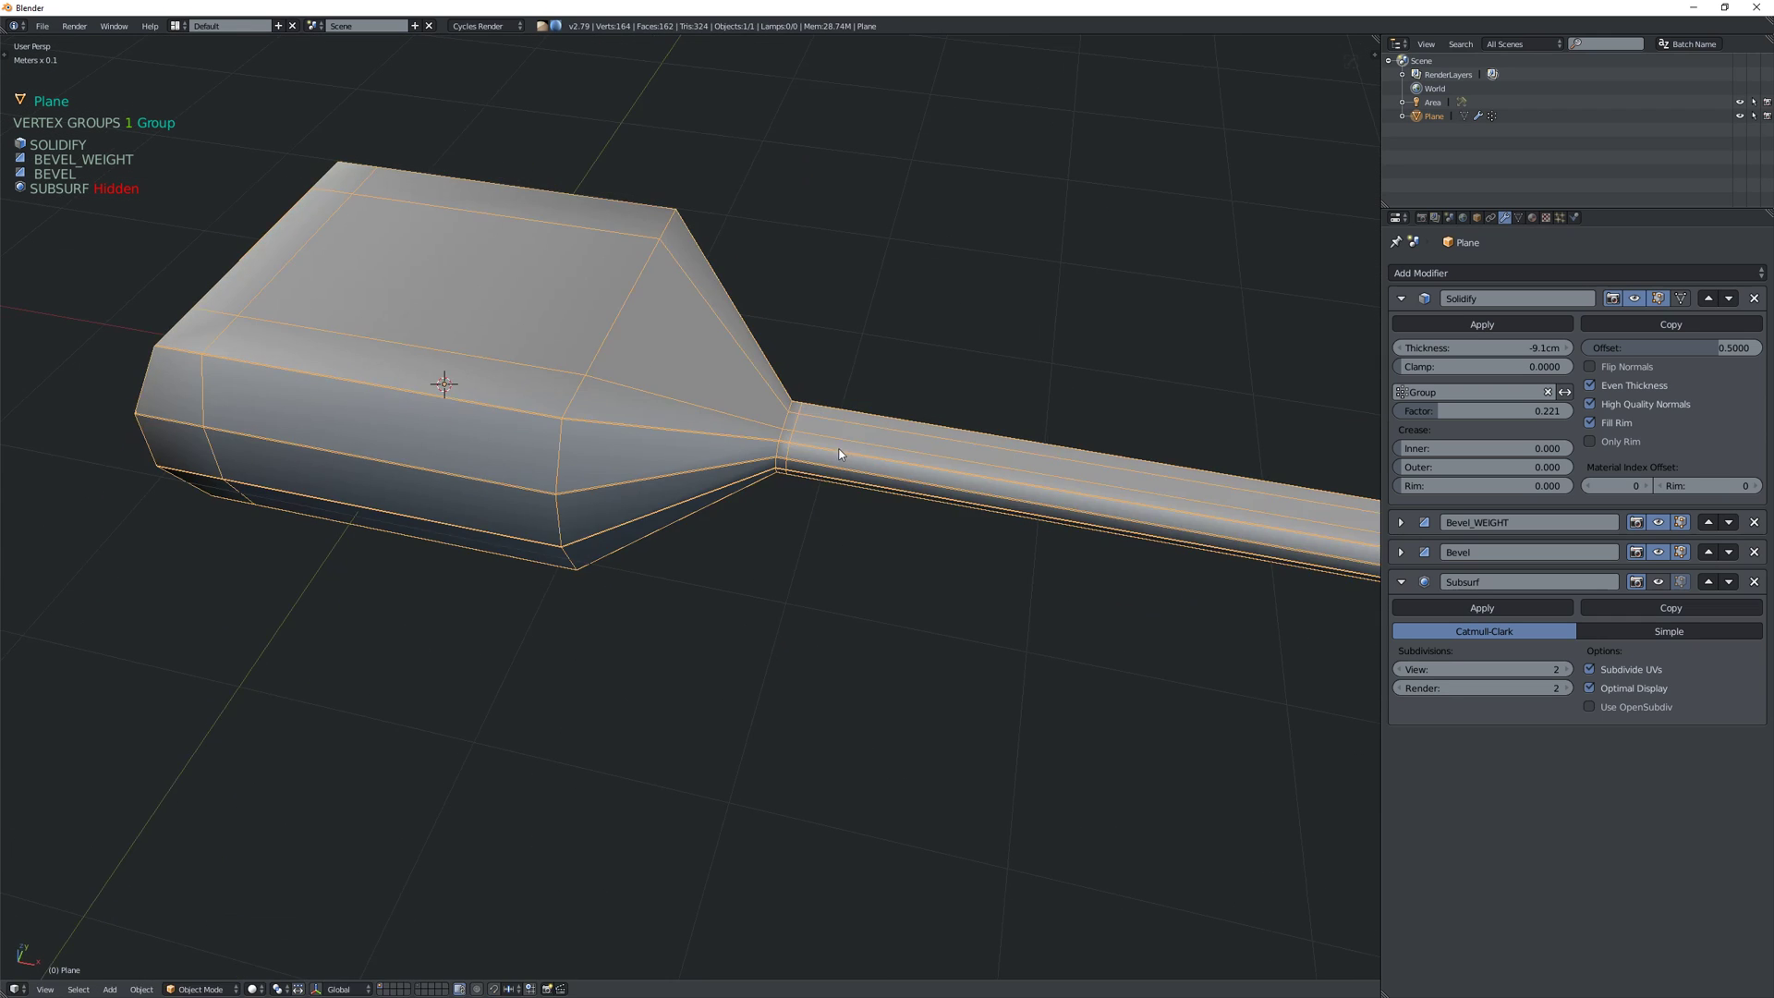
left_click(1658, 581)
scroll(1028, 480, "down", 5)
scroll(848, 423, "up", 3)
- Try an edge loop in the transition, slid by about -0.95 close to the head, and dissolve its edges
key("Tab")
middle_click_drag(848, 428, 842, 494)
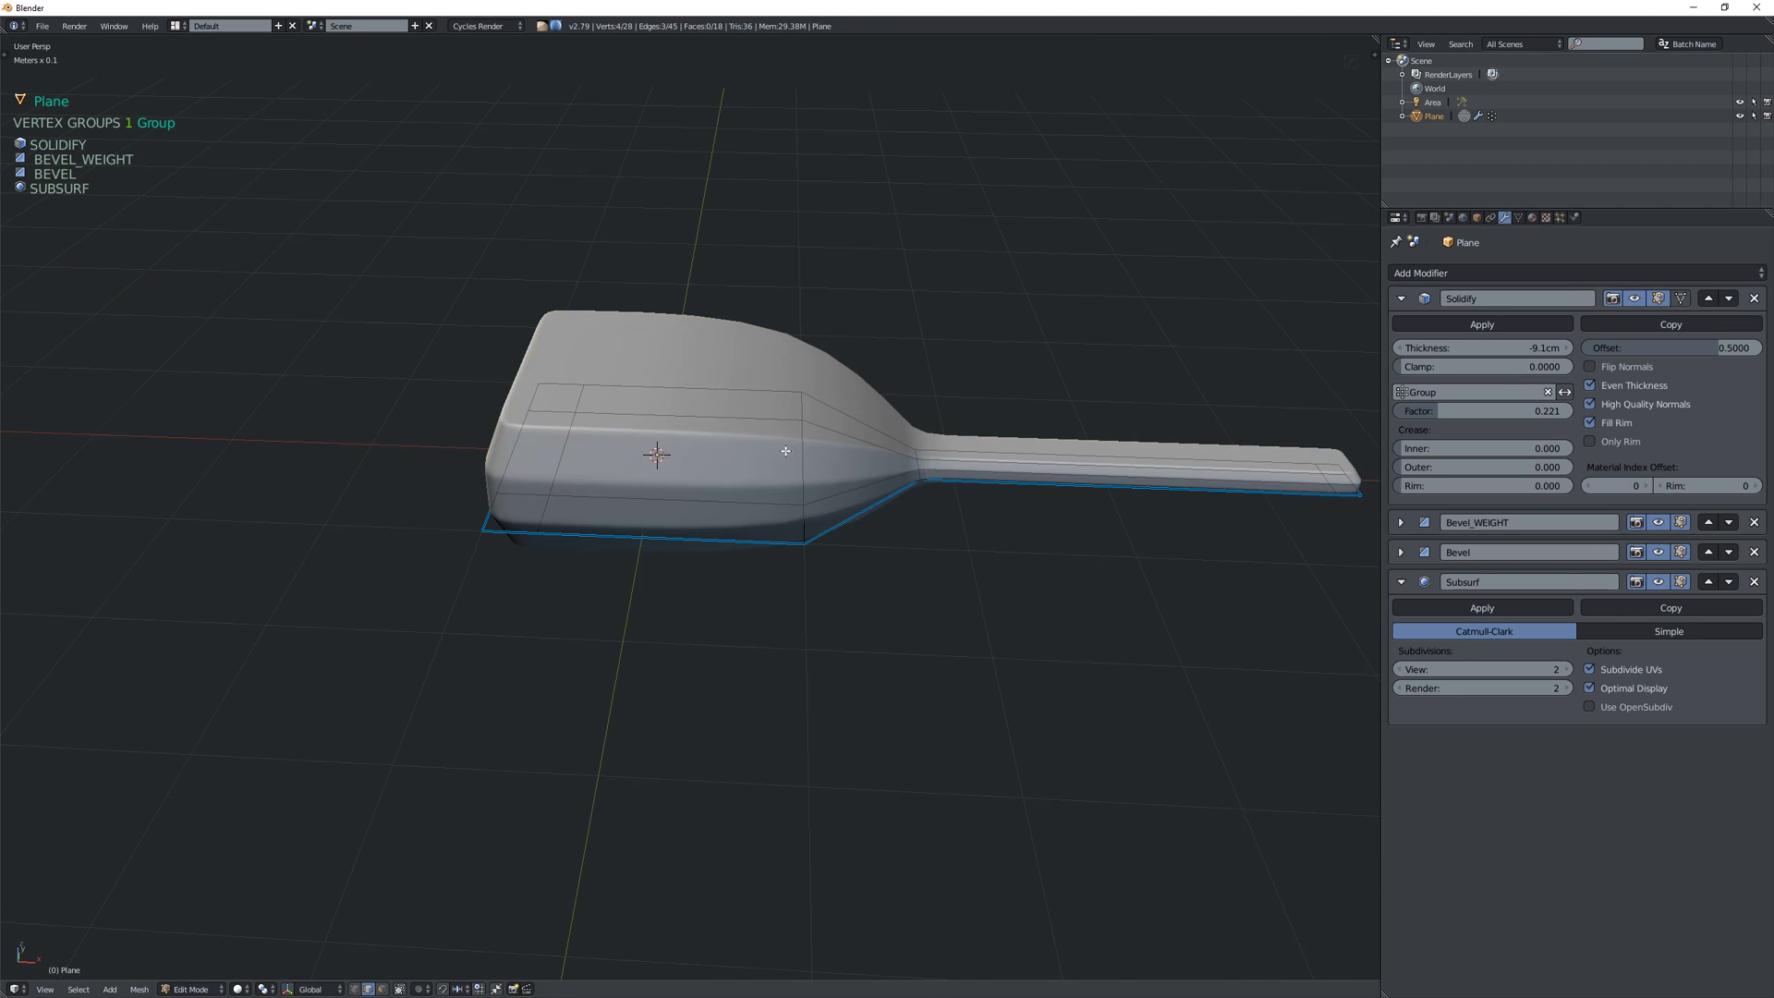
key("g")
key("g")
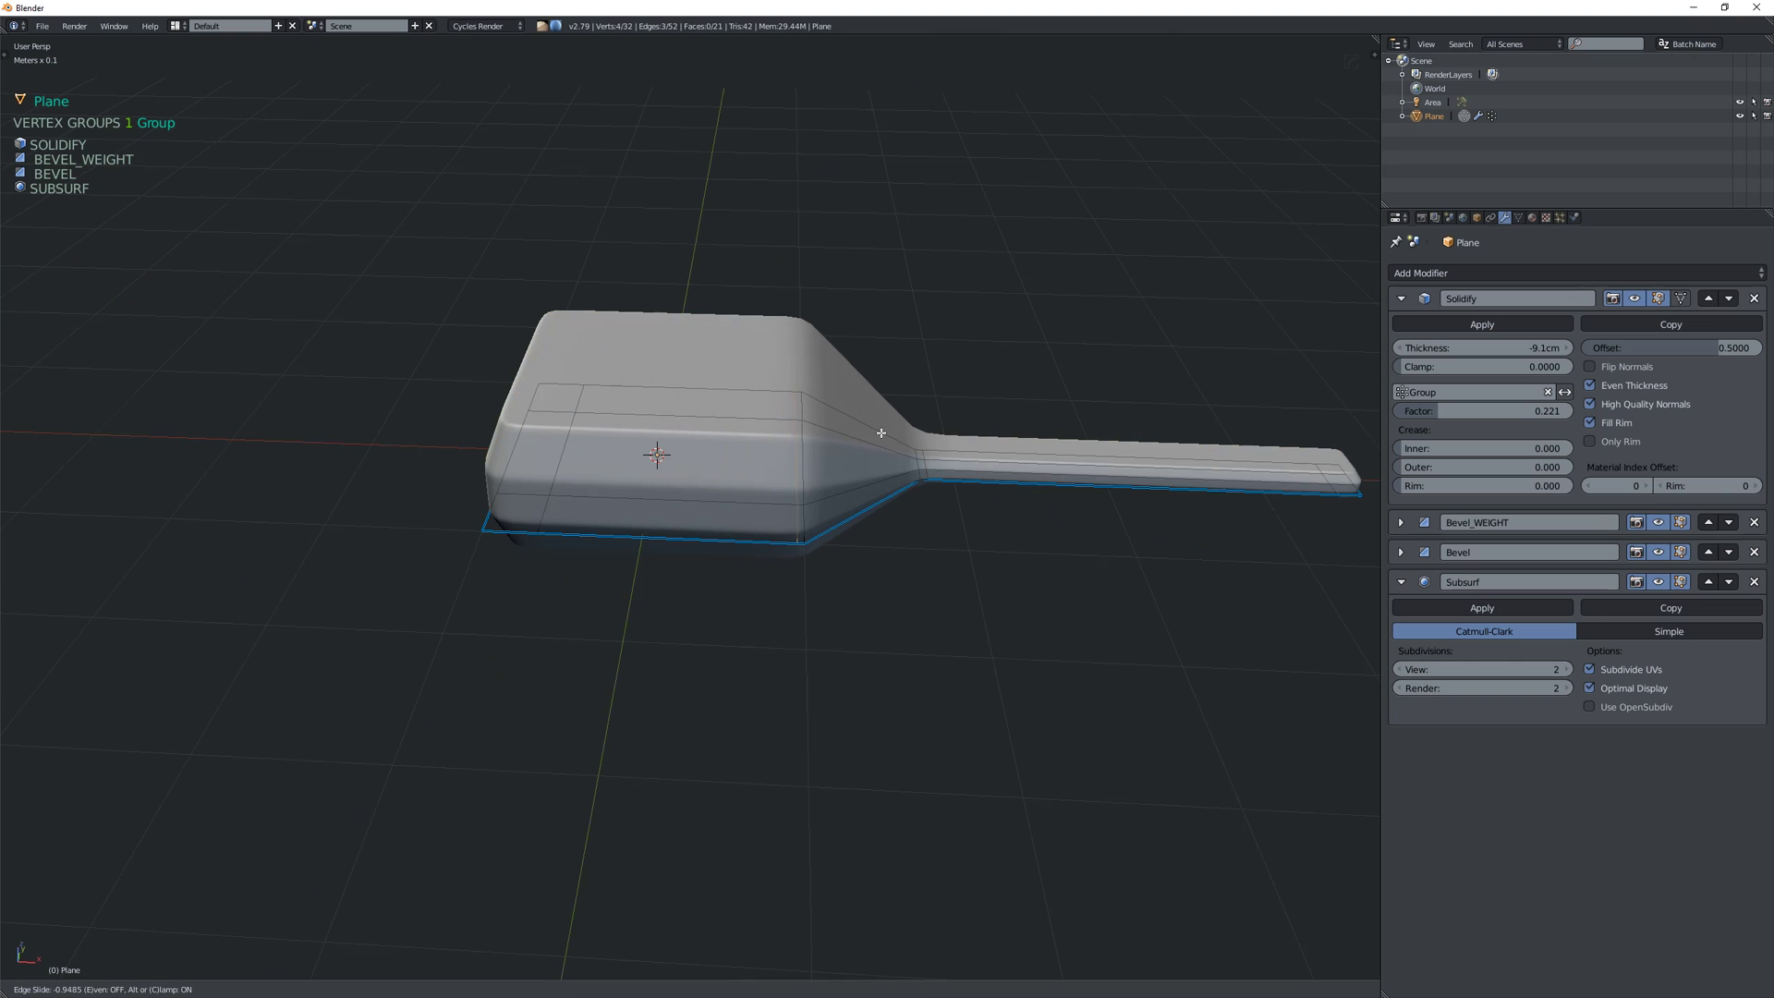
left_click(882, 432)
middle_click_drag(881, 432, 854, 475)
key("x")
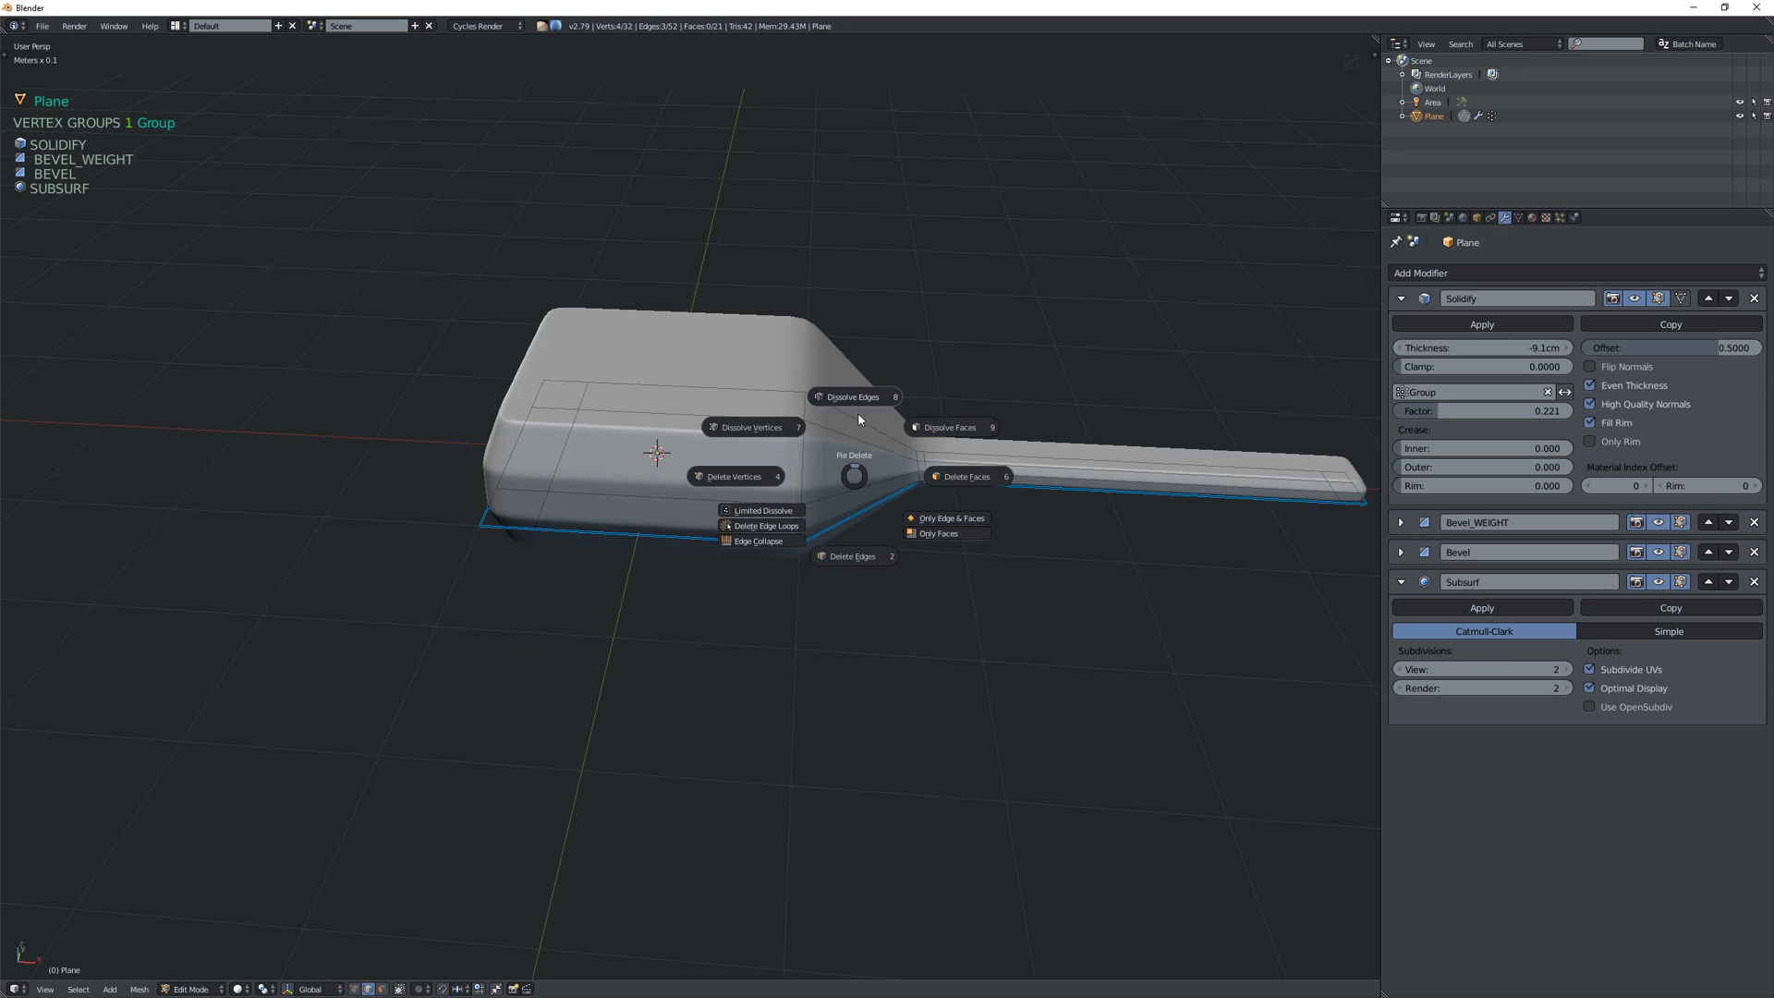
left_click(858, 418)
- Select the row of four vertices where the head meets the transition, in vertex select mode
key("1")
right_click(808, 396)
right_click(809, 423, "shift")
right_click(810, 507, "shift")
middle_click_drag(903, 523, 1101, 483)
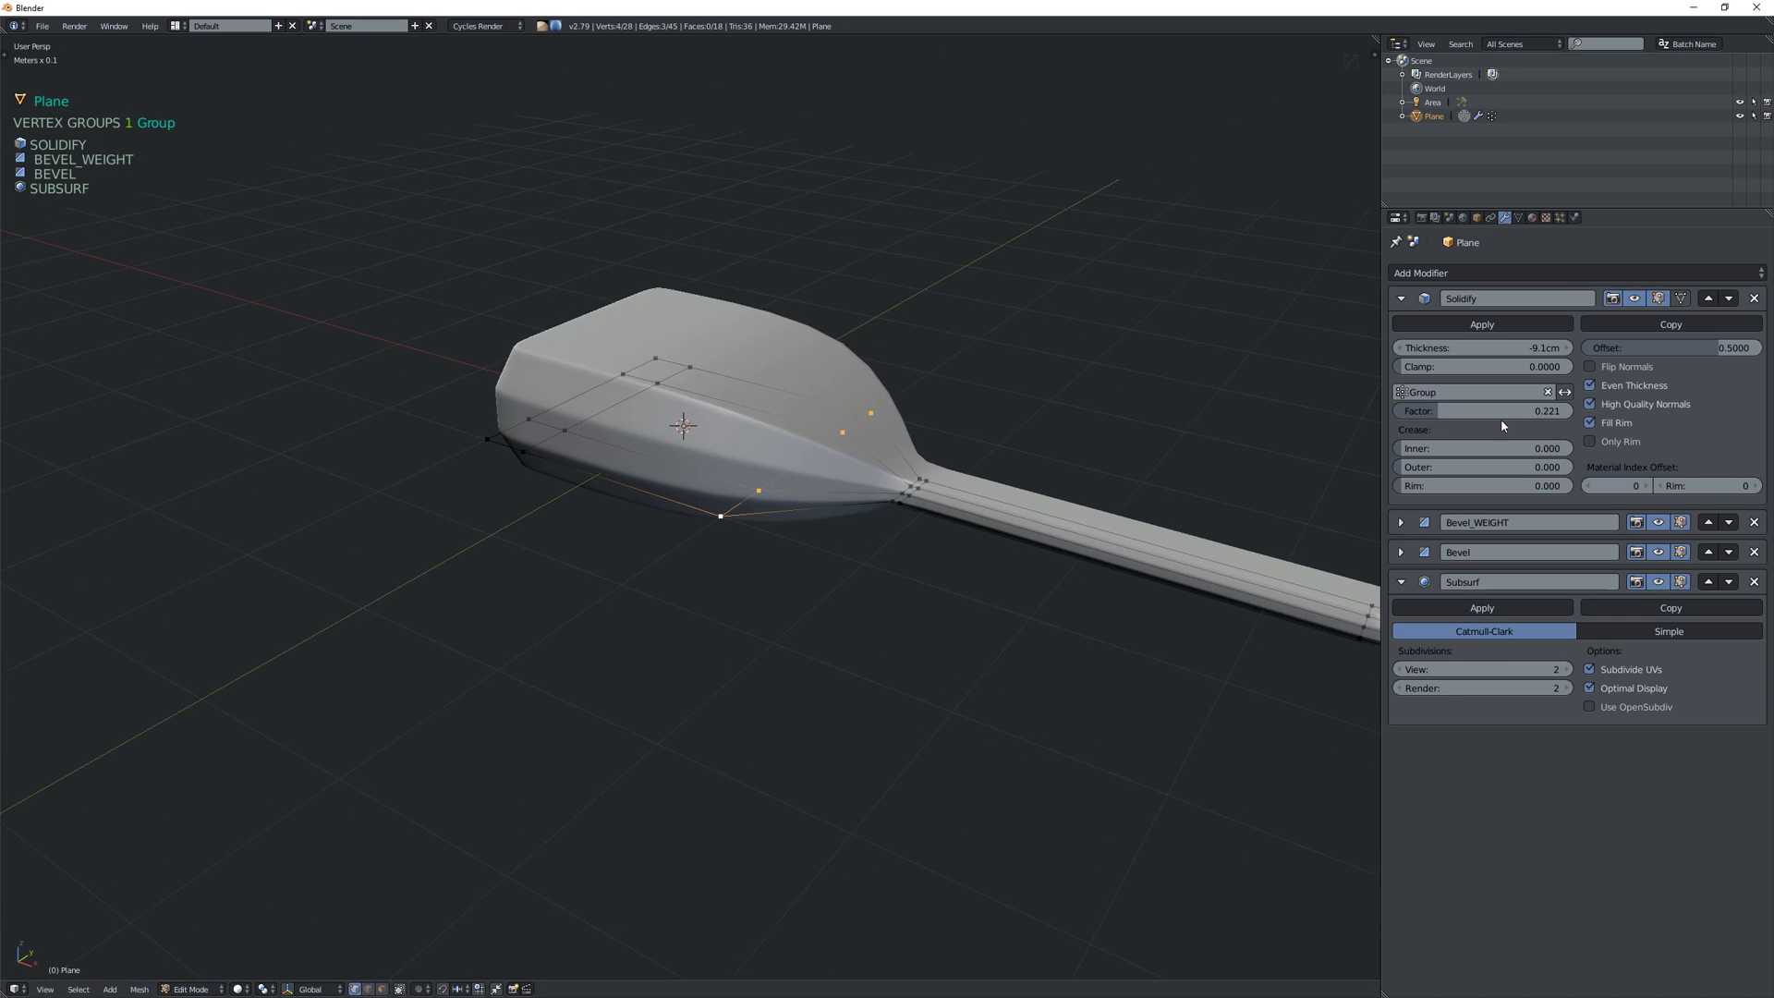
middle_click_drag(1229, 425, 804, 485)
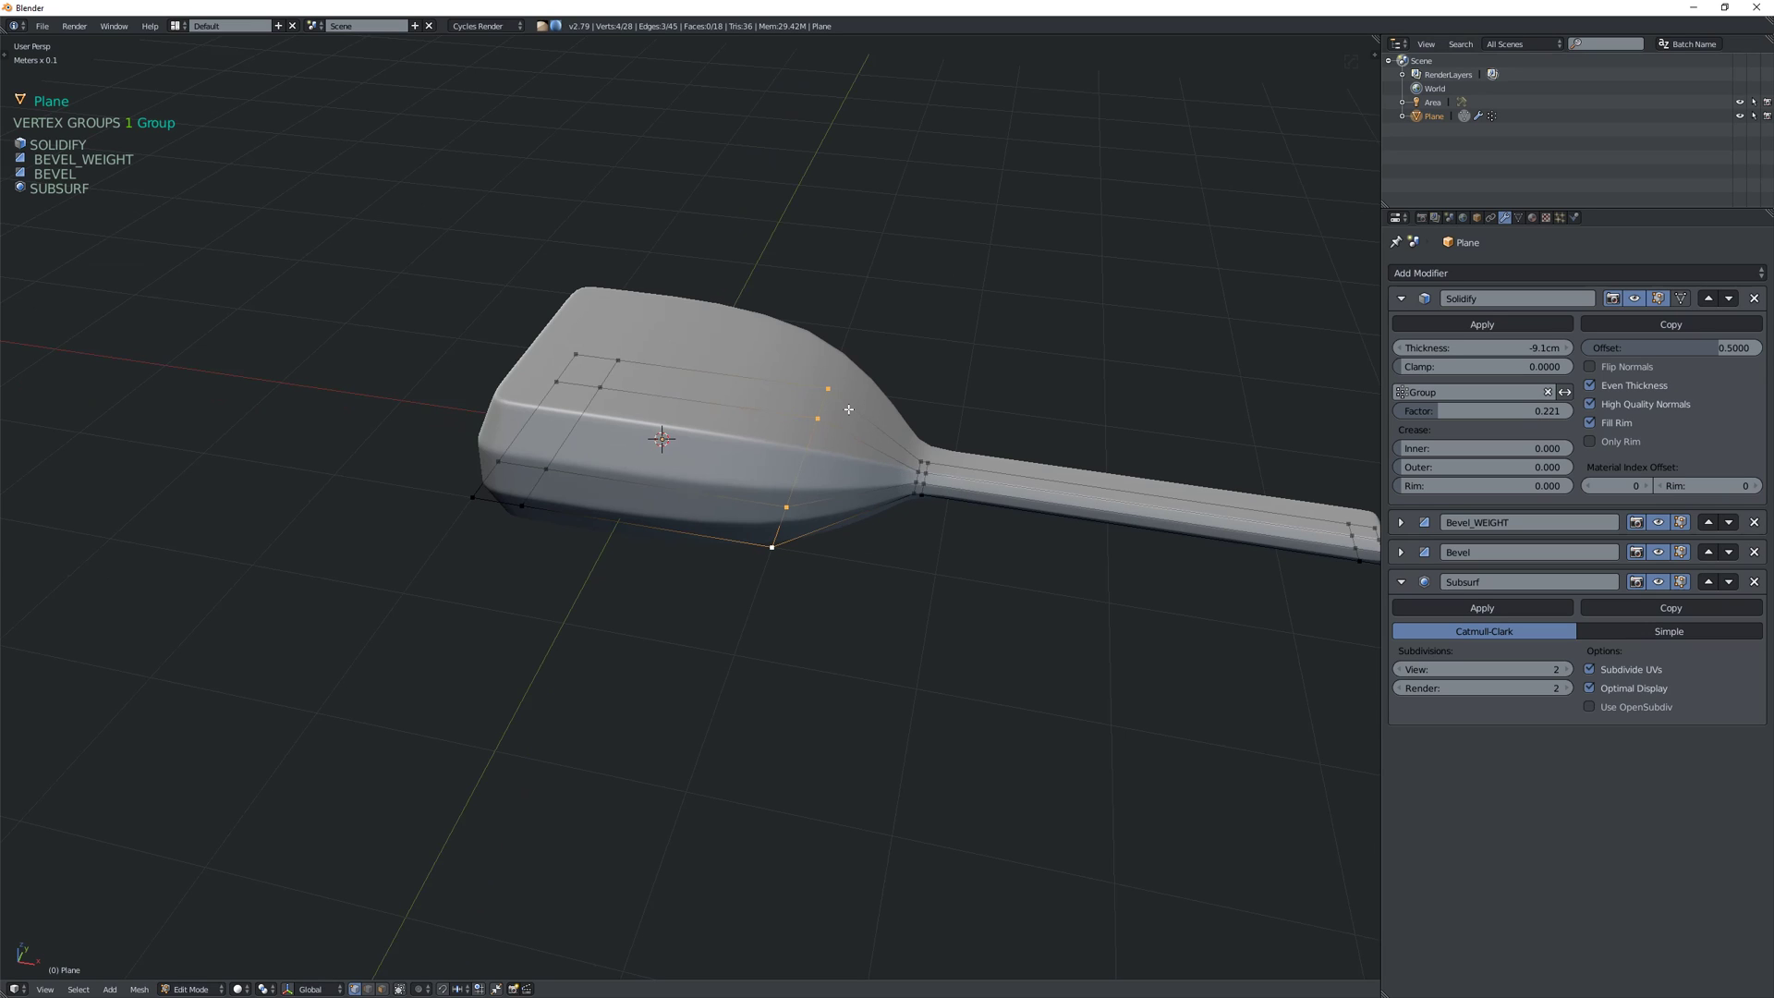
- Remove the Subsurf modifier from the stack and toggle the object's wire display in Object Mode
left_click(1402, 299)
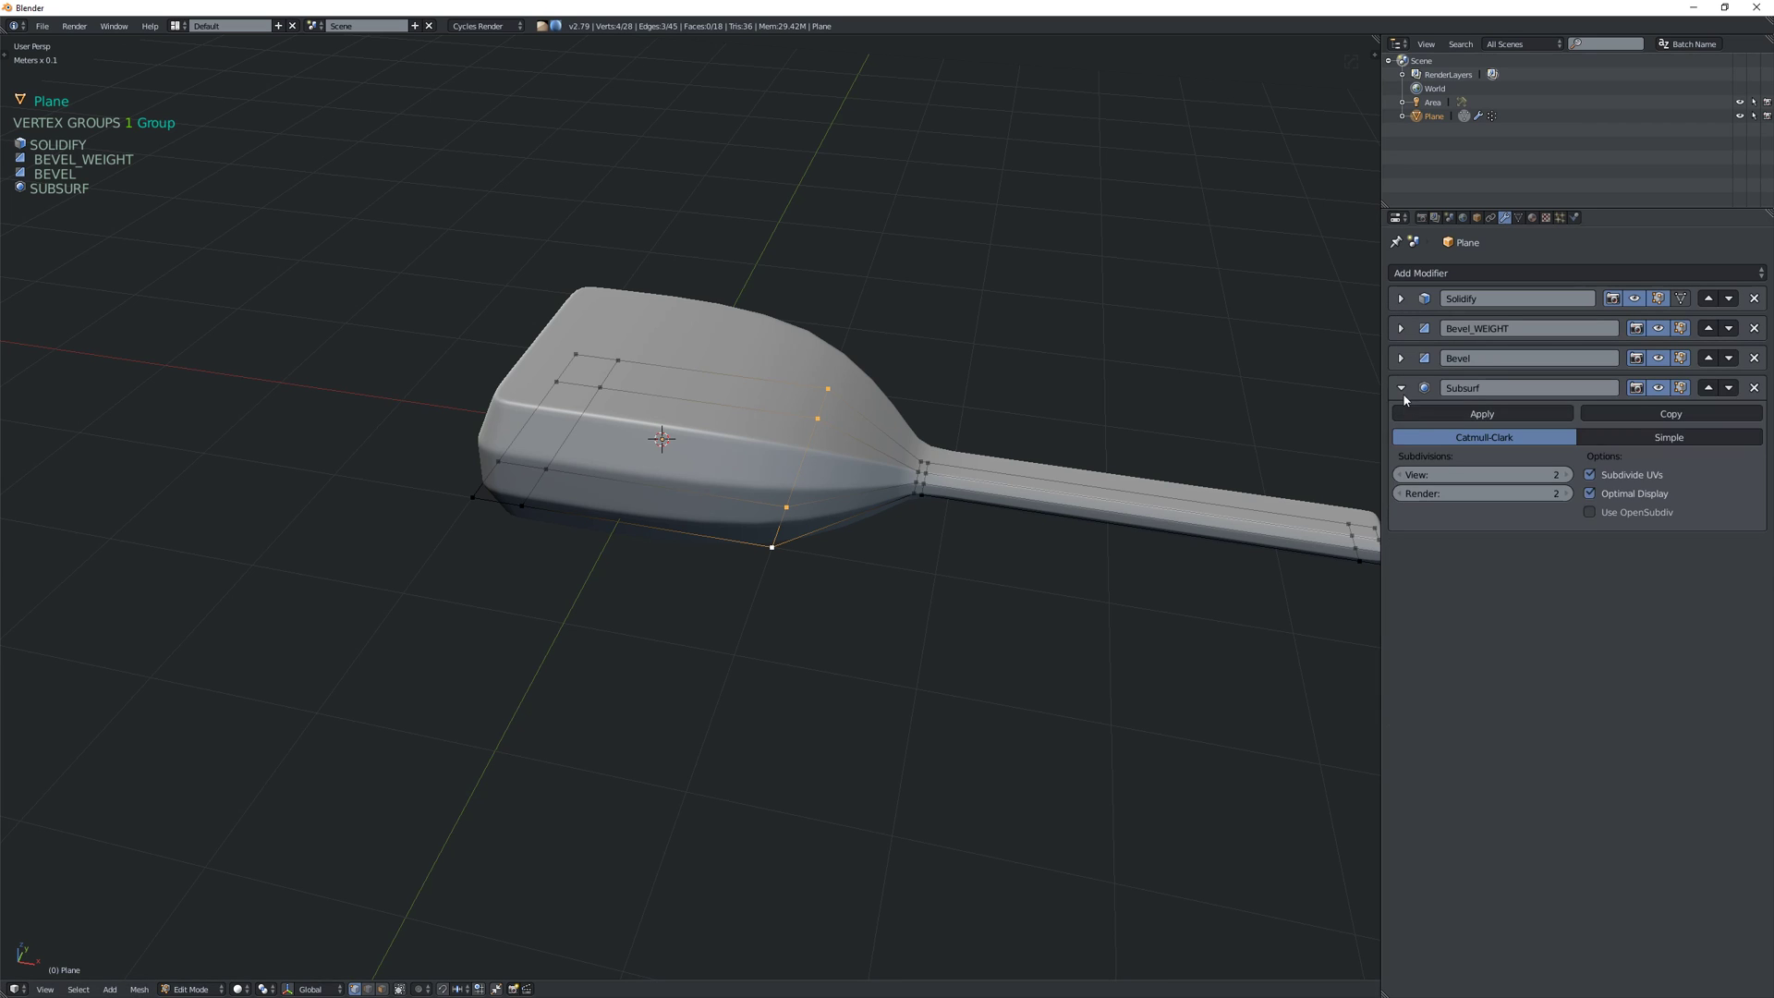
left_click(1403, 389)
left_click(1754, 387)
mouse_move(919, 384)
middle_mouse_down()
mouse_move(838, 409)
mouse_move(840, 370)
middle_mouse_up()
key("Tab")
key("z")
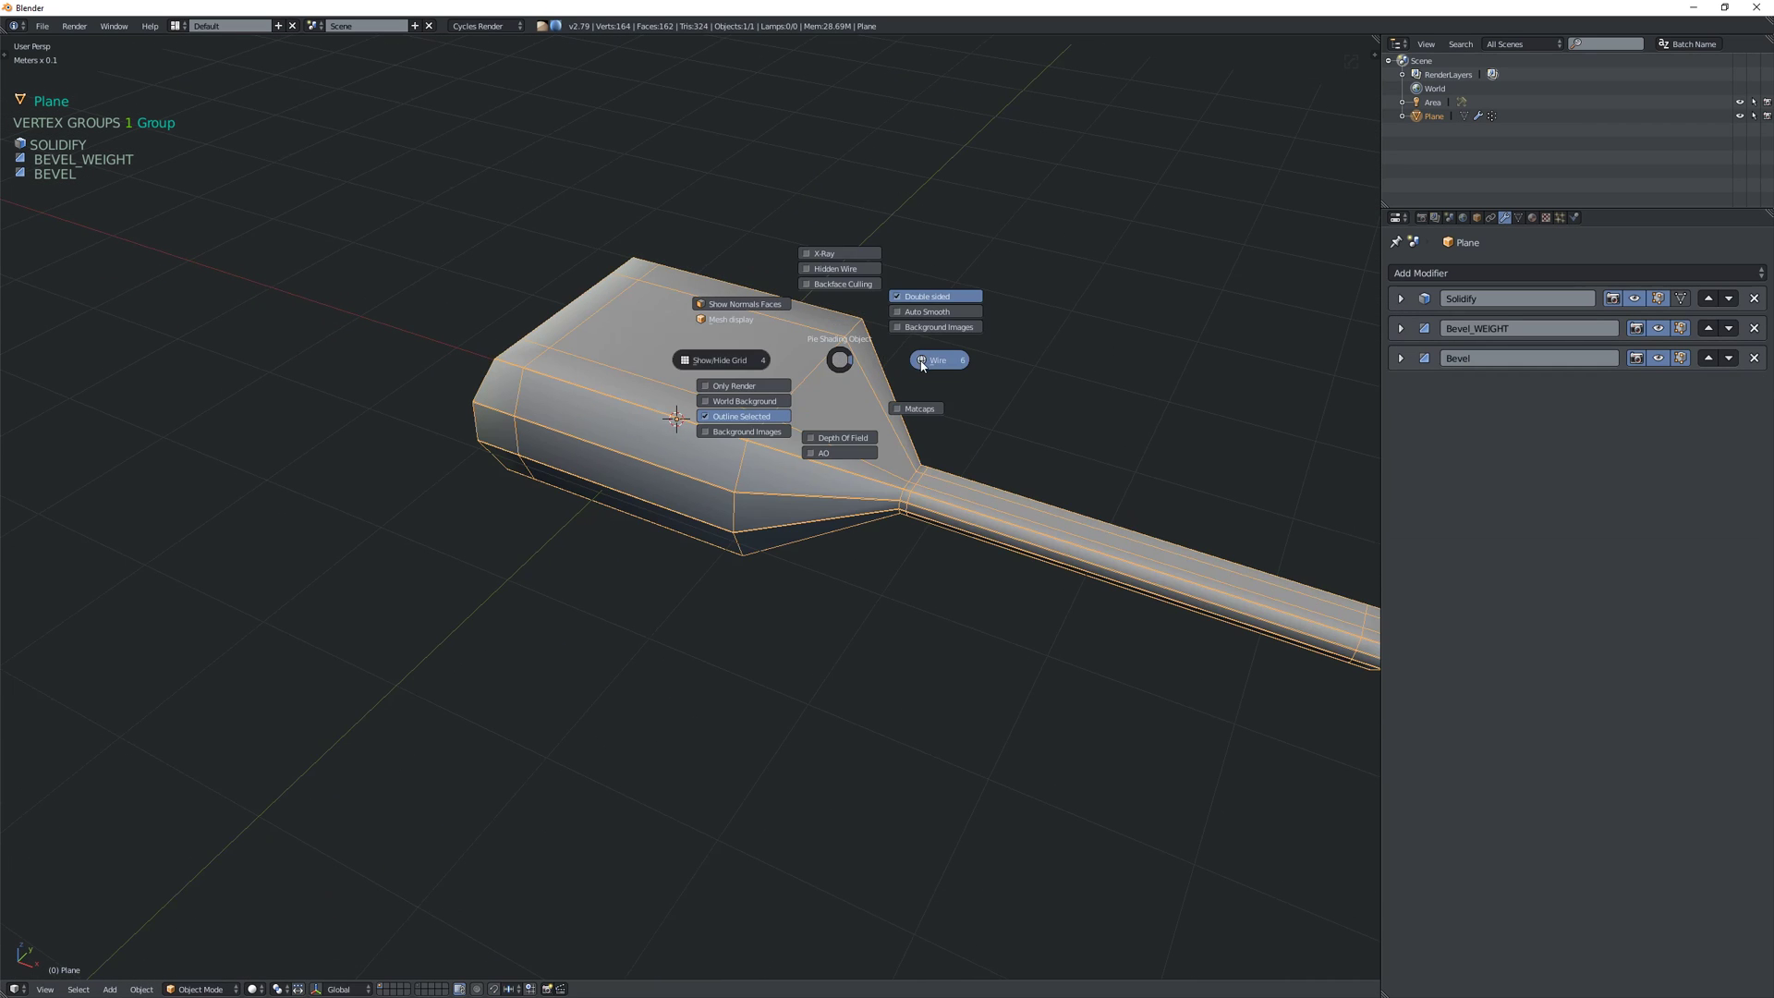
left_click(922, 365)
- Add a vertex-group-limited Bevel modifier to the selected vertex row where the head meets the transition
key("Tab")
middle_click_drag(863, 428, 882, 428)
key("Tab")
left_click(798, 421)
key("shift+space")
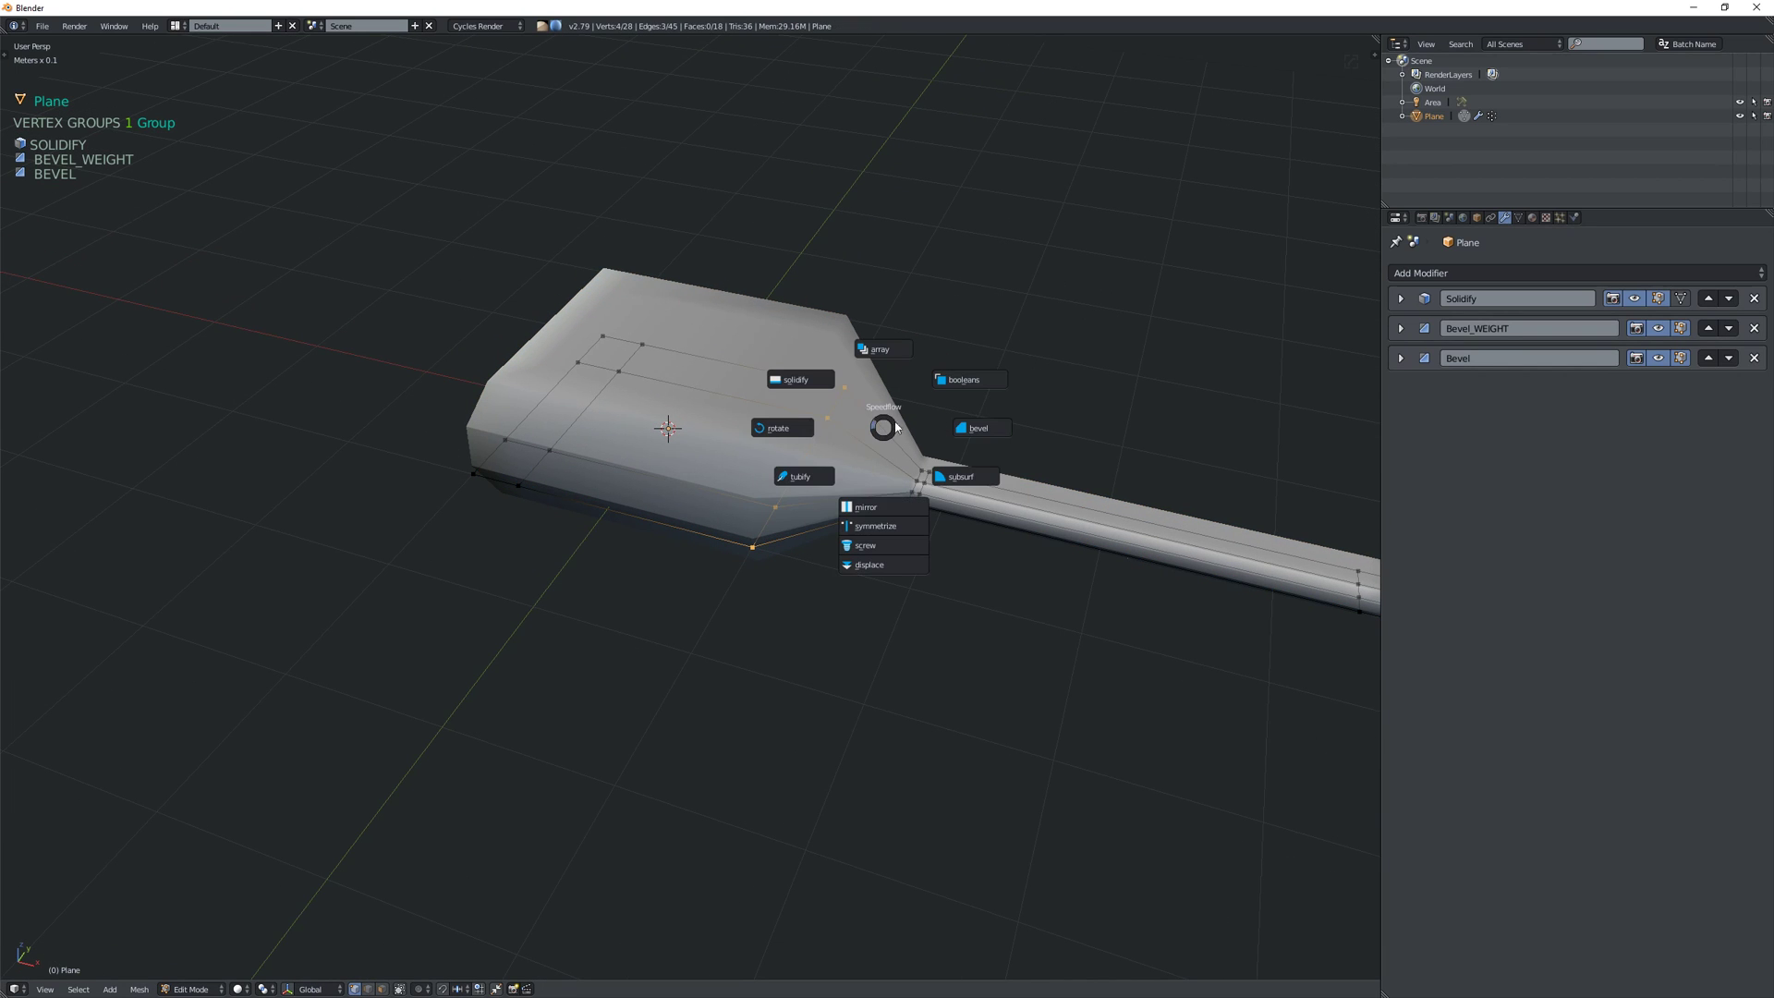
left_click(978, 430)
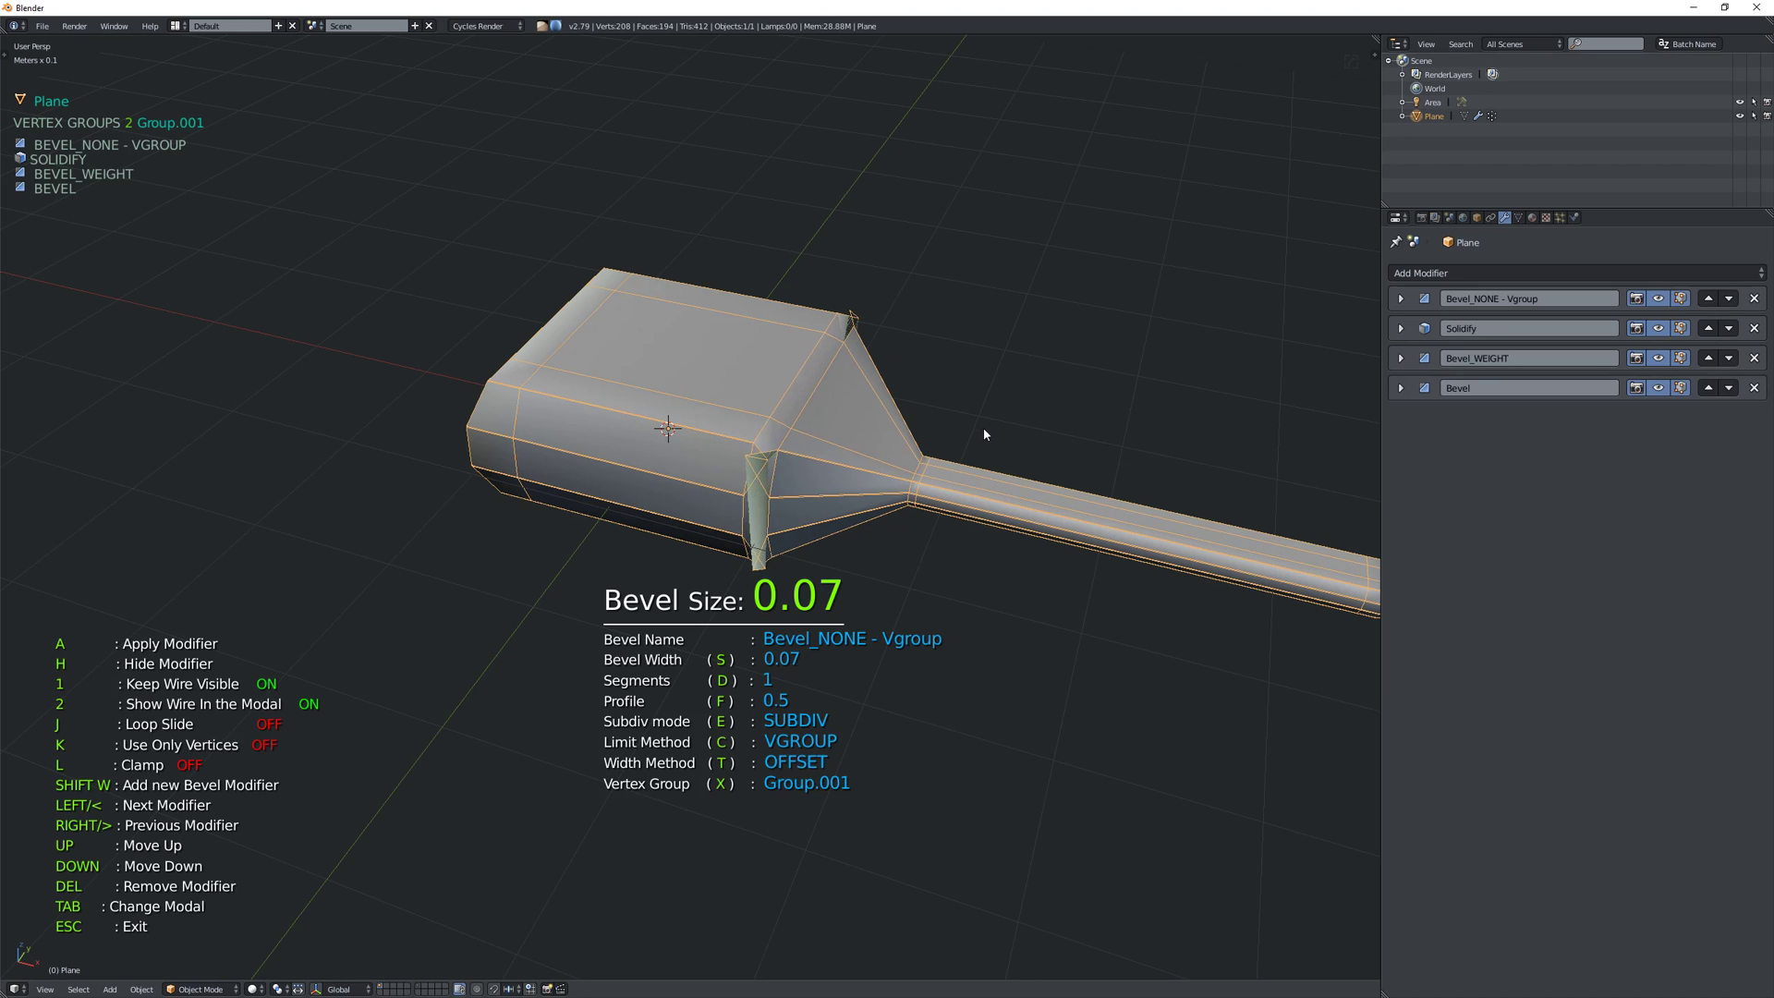
- Move the vertex-group Bevel below Solidify in the modifier stack and set its width to 0.03
mouse_move(967, 425)
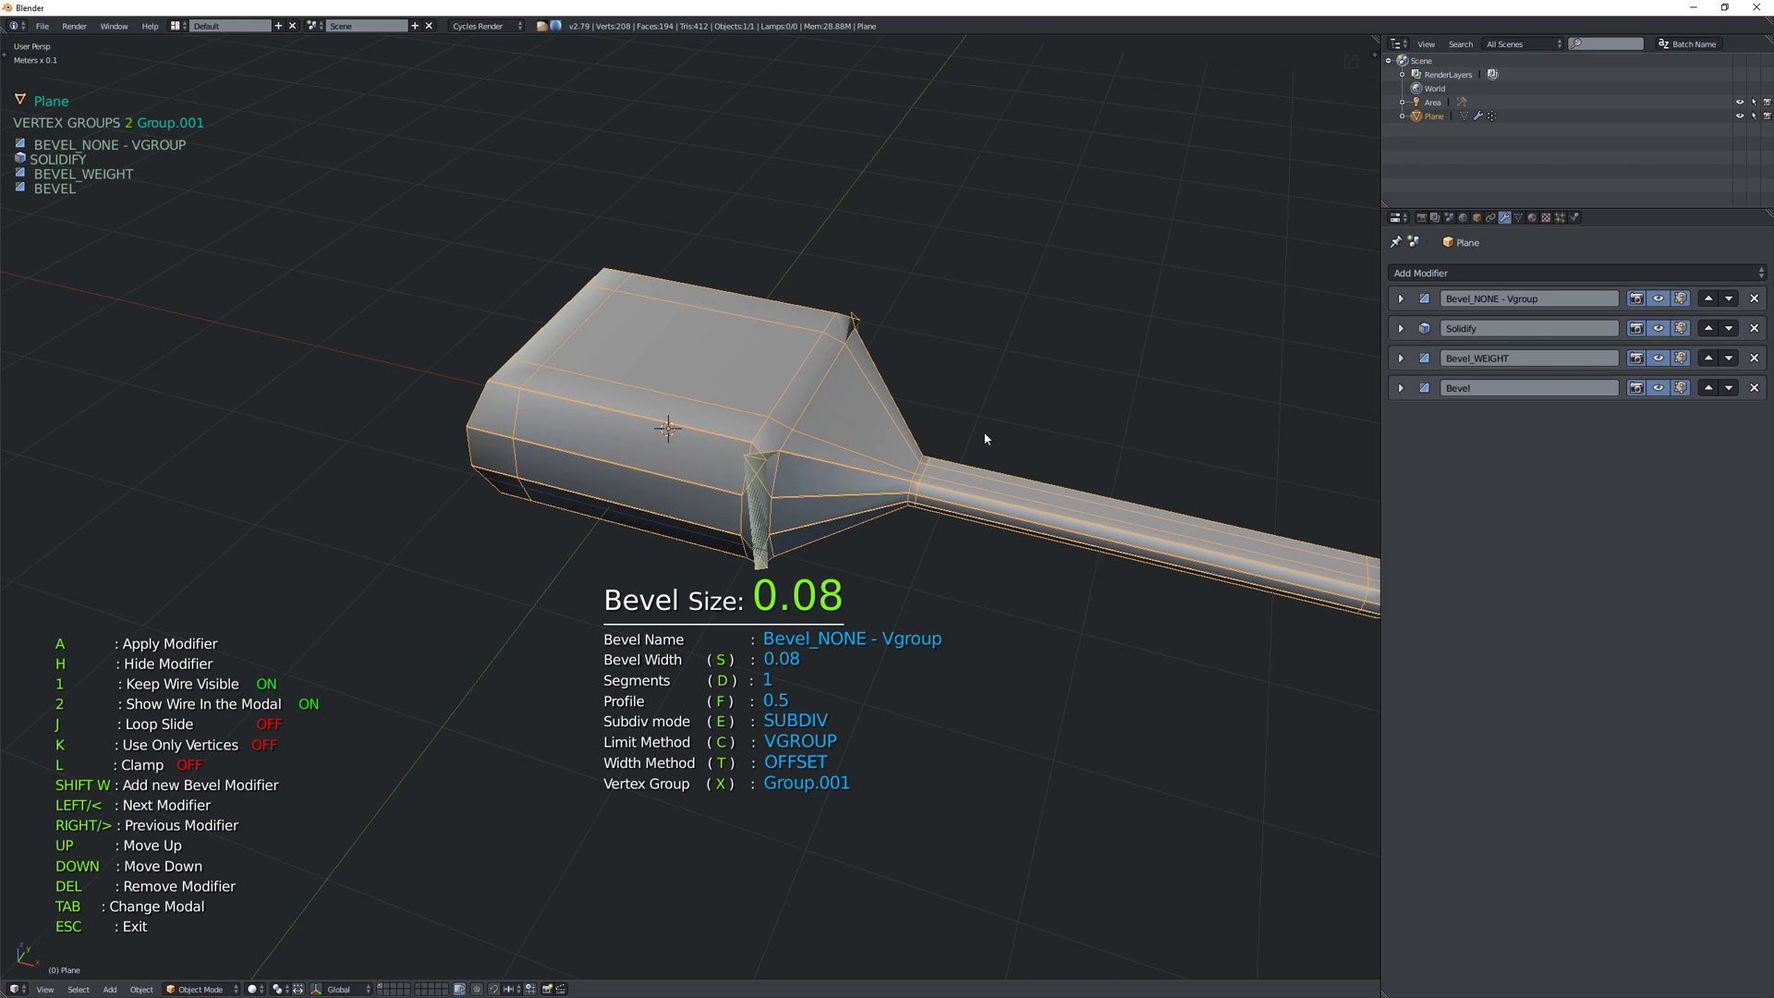
key("Down")
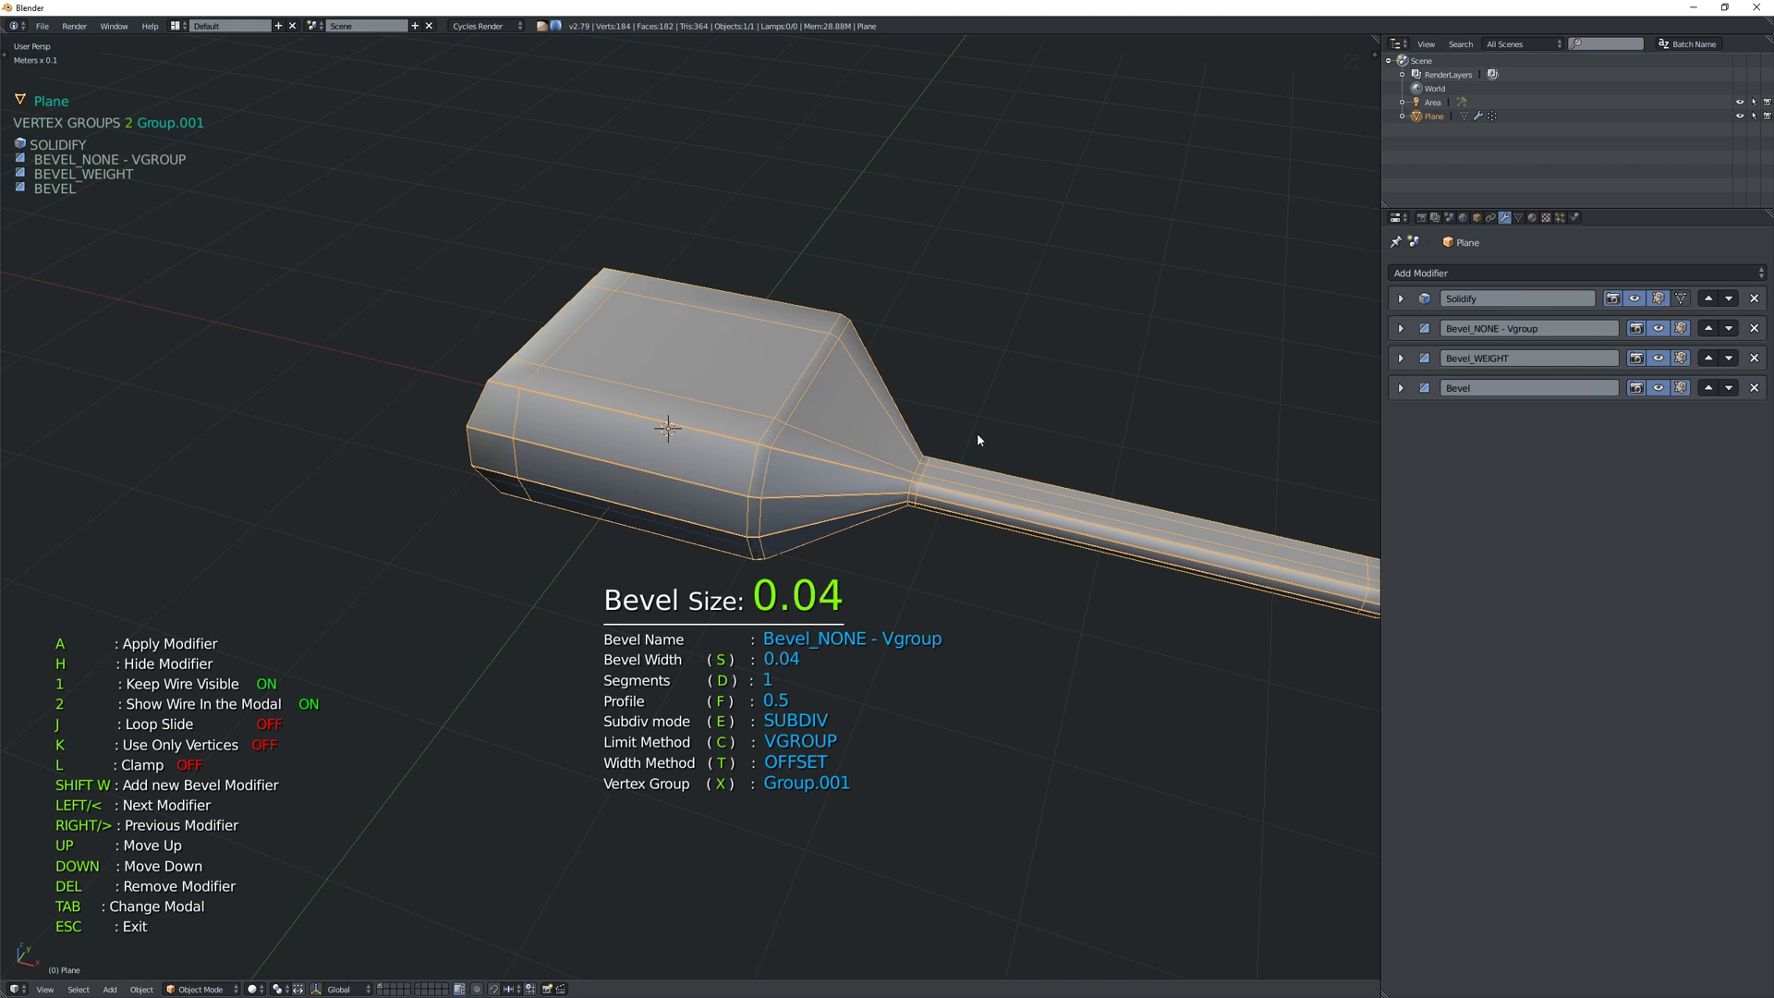
scroll(980, 440, "up", 1)
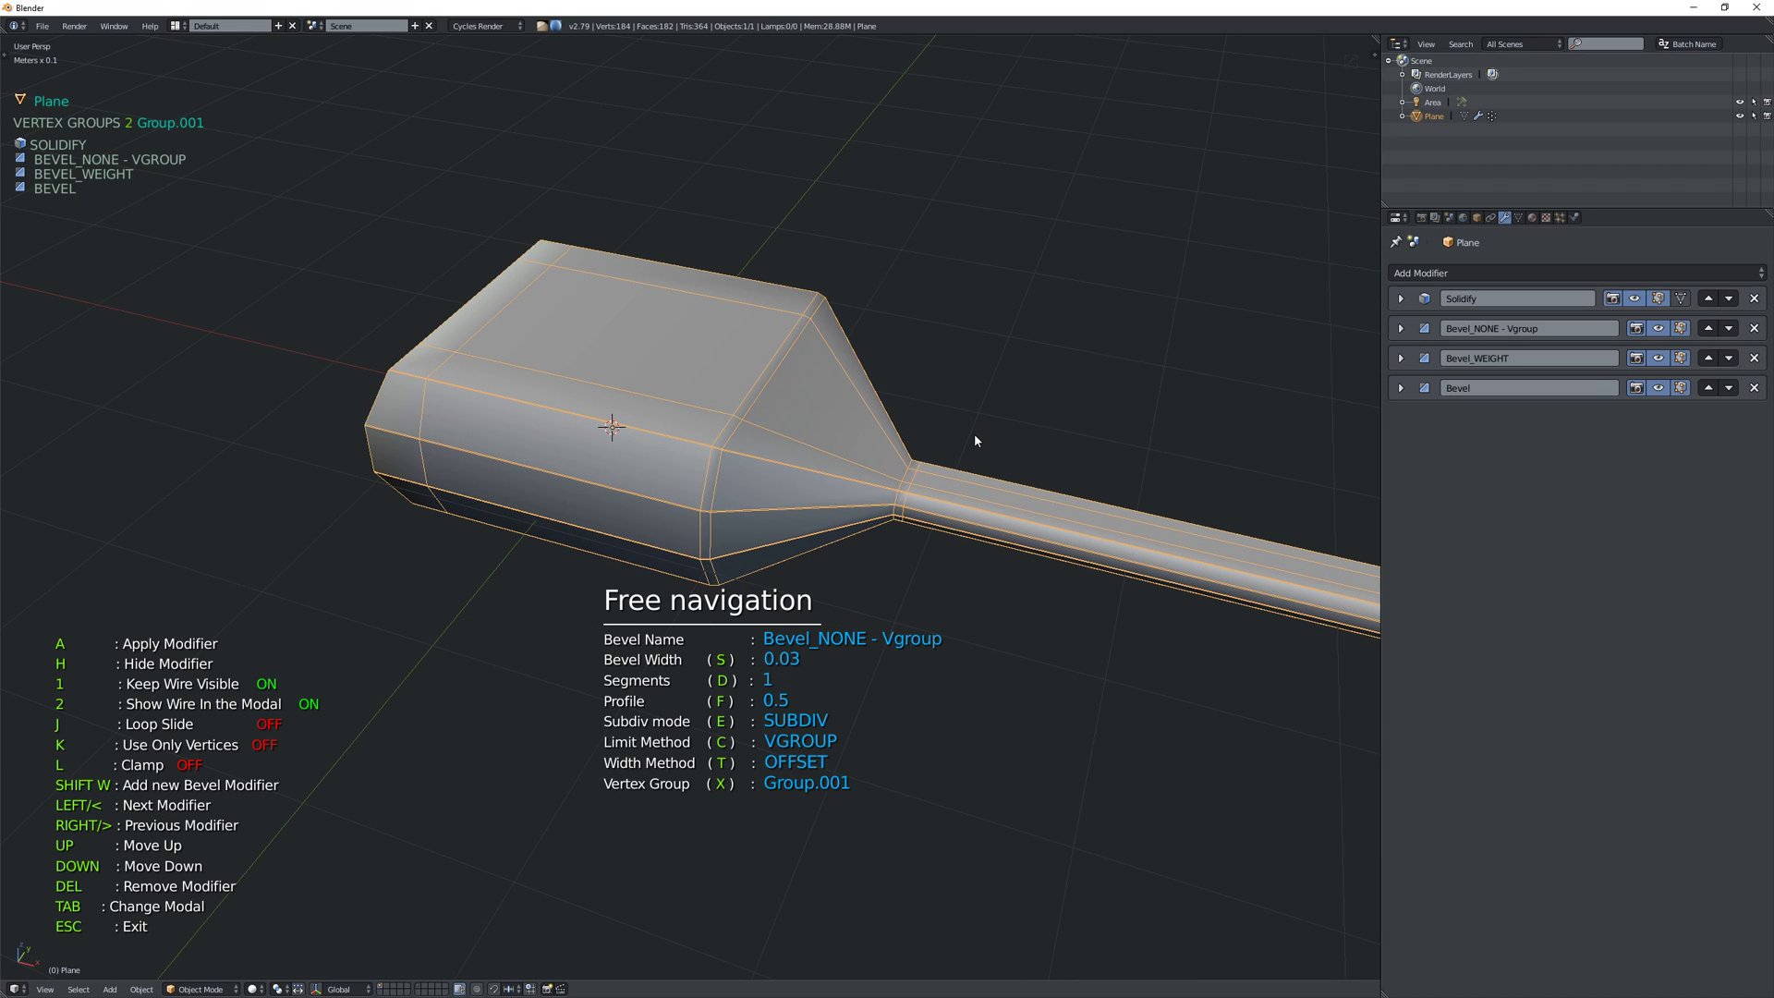
key("d")
middle_click_drag(856, 462, 951, 515)
key("Escape")
- Dissolve the extra edge loop beside the junction between the transition and the handle
key("Tab")
right_click(927, 502)
left_click(916, 574)
key("ctrl+x")
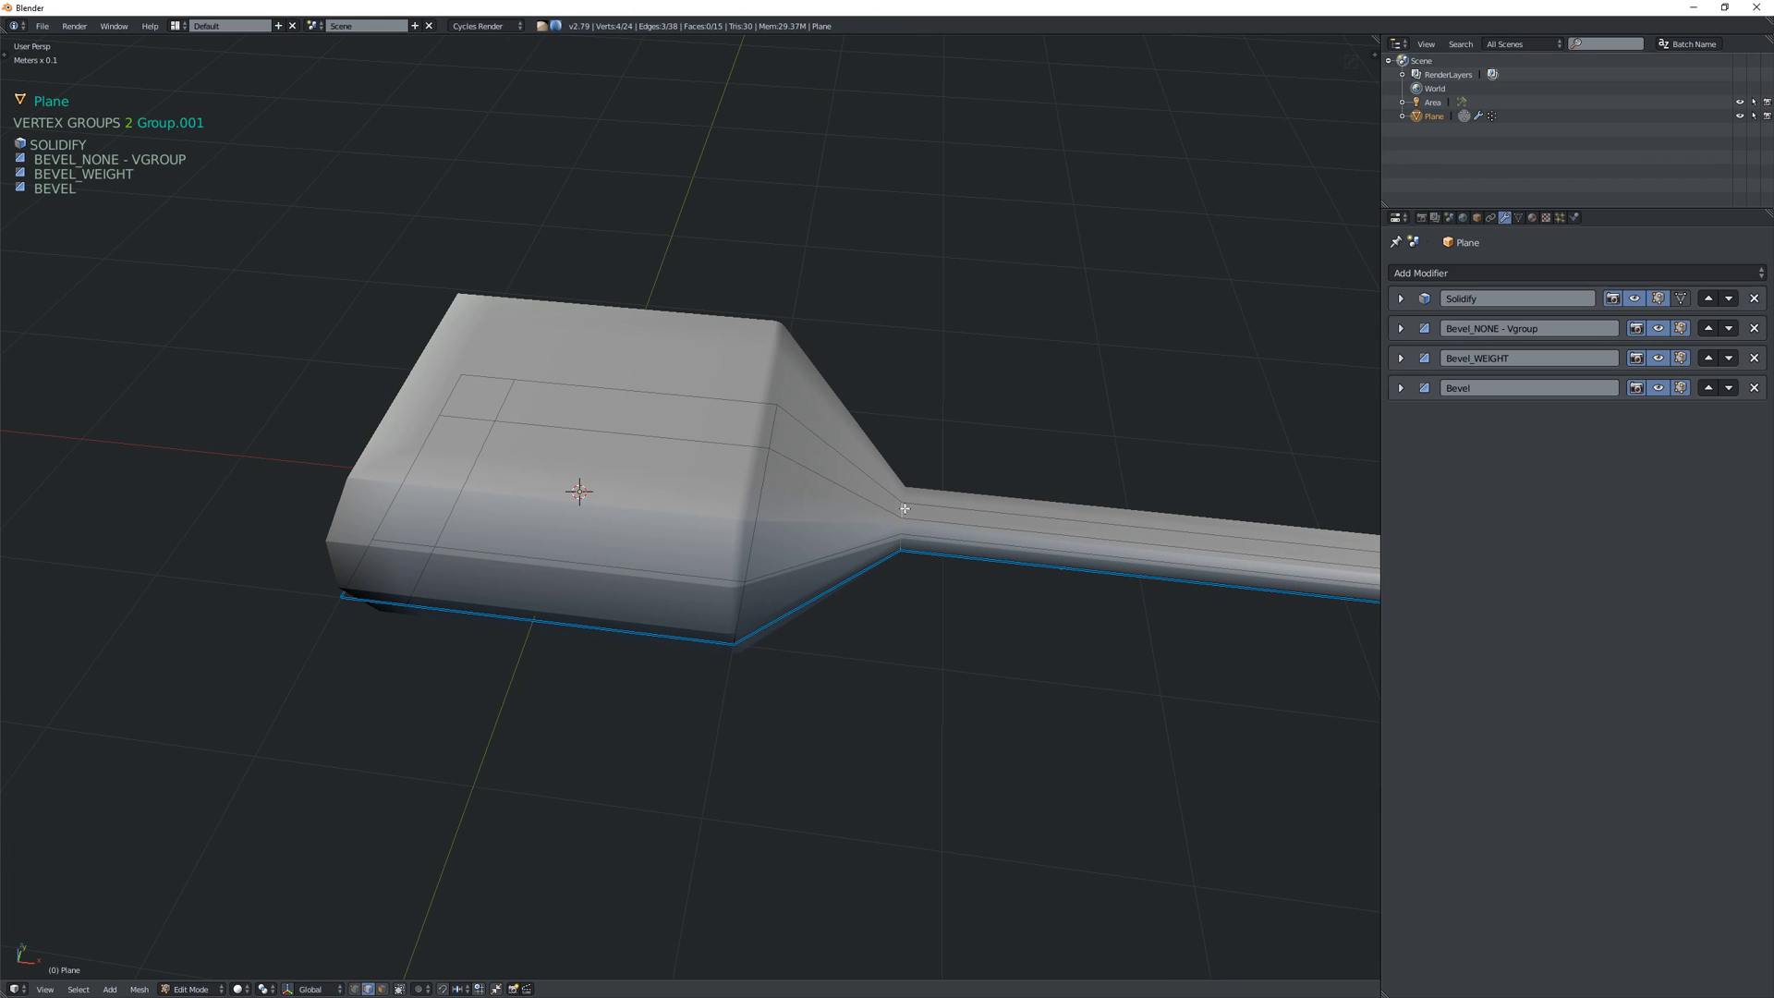
- Assign the vertex row where the transition meets the handle to Group.001
right_click_drag(905, 509, 873, 507)
middle_click_drag(945, 560, 907, 532)
key("shift+space")
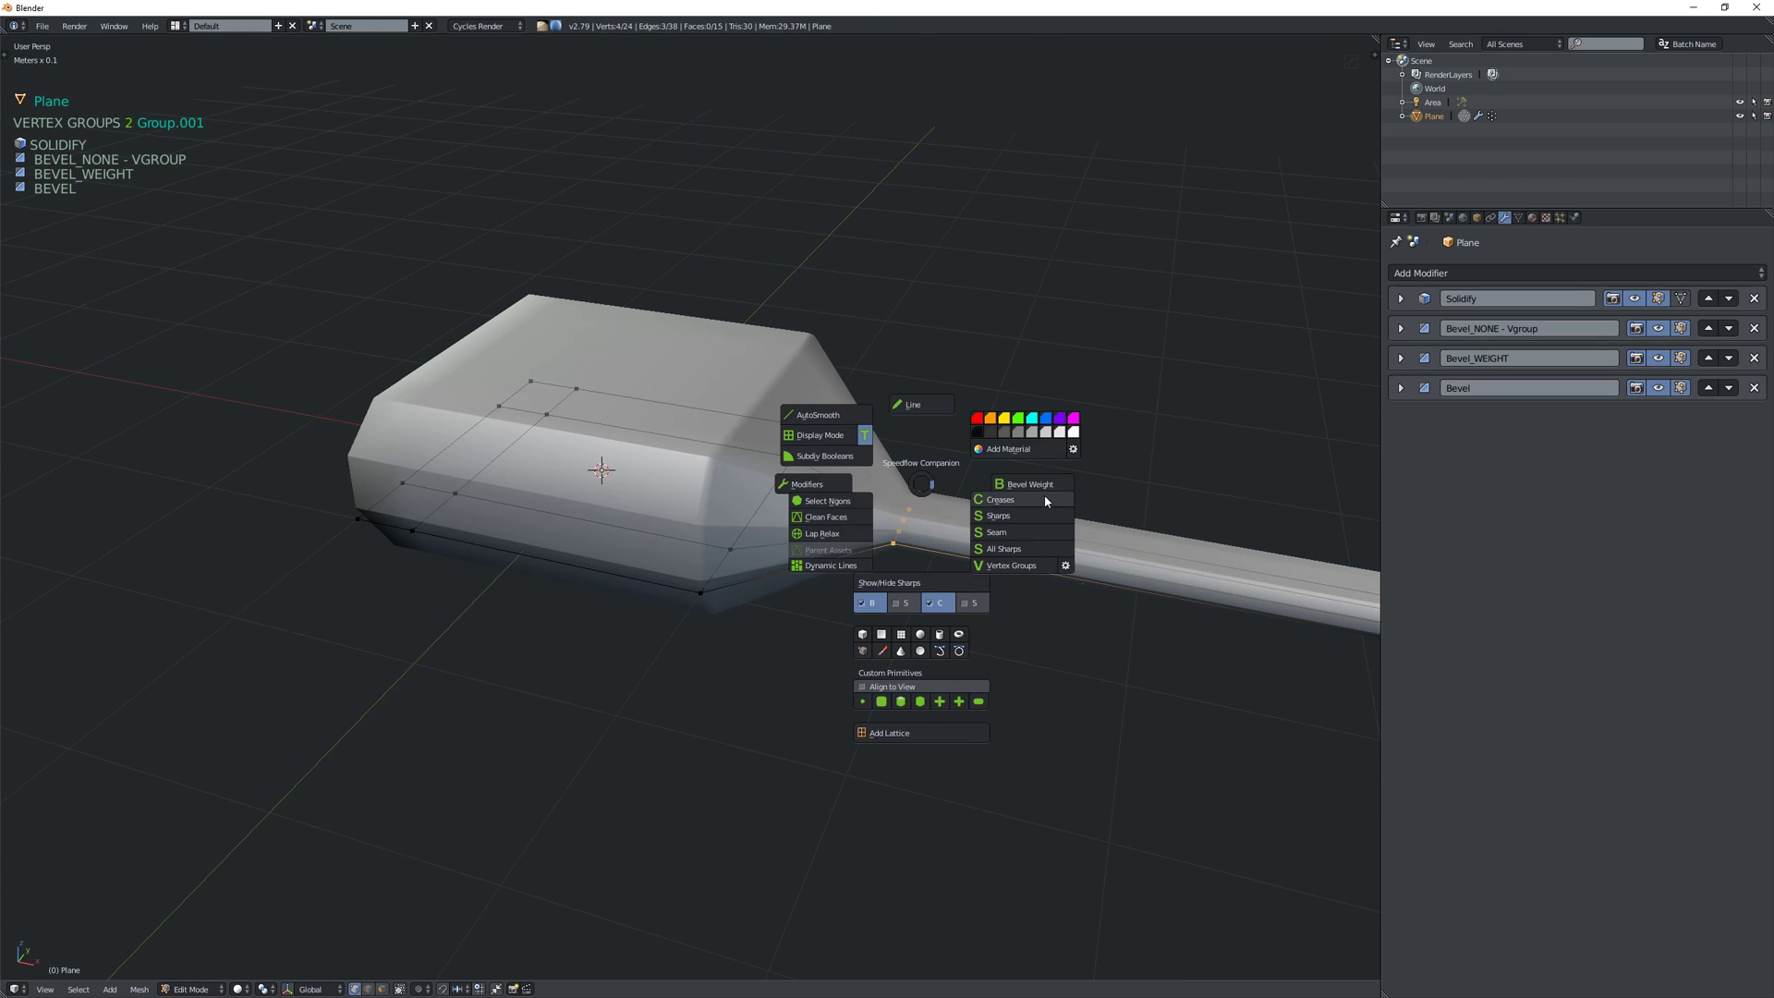
left_click(1067, 567)
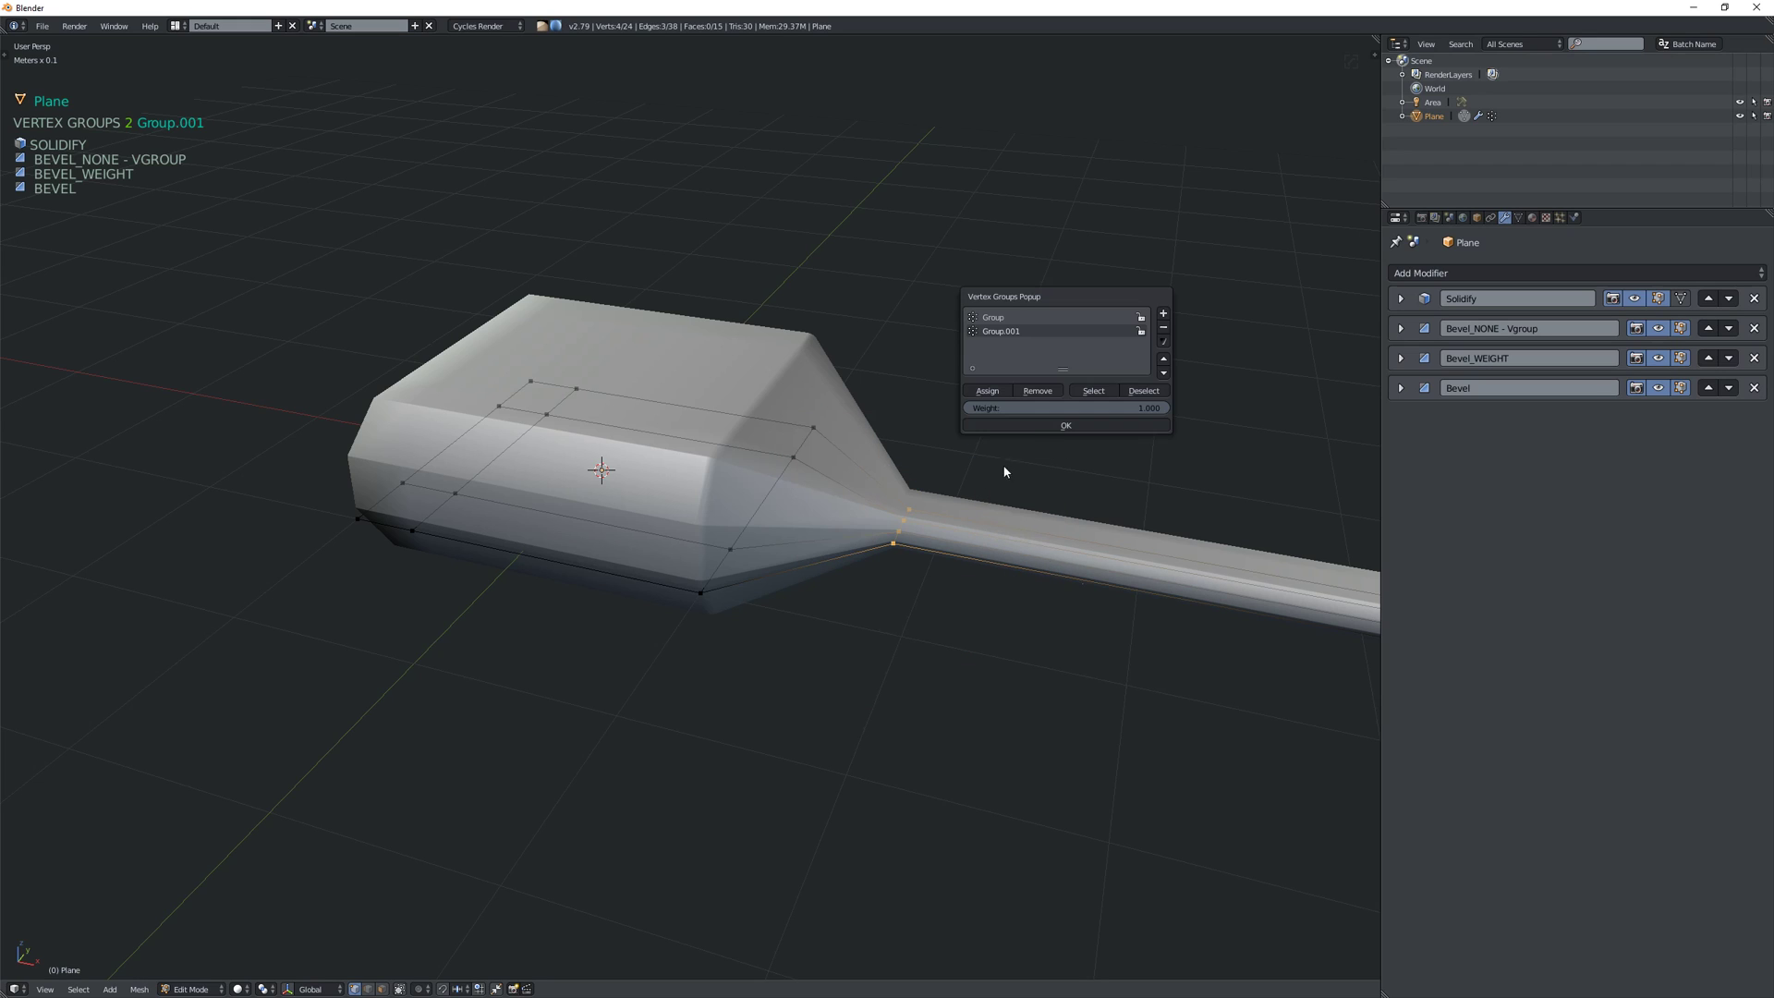
left_click(987, 391)
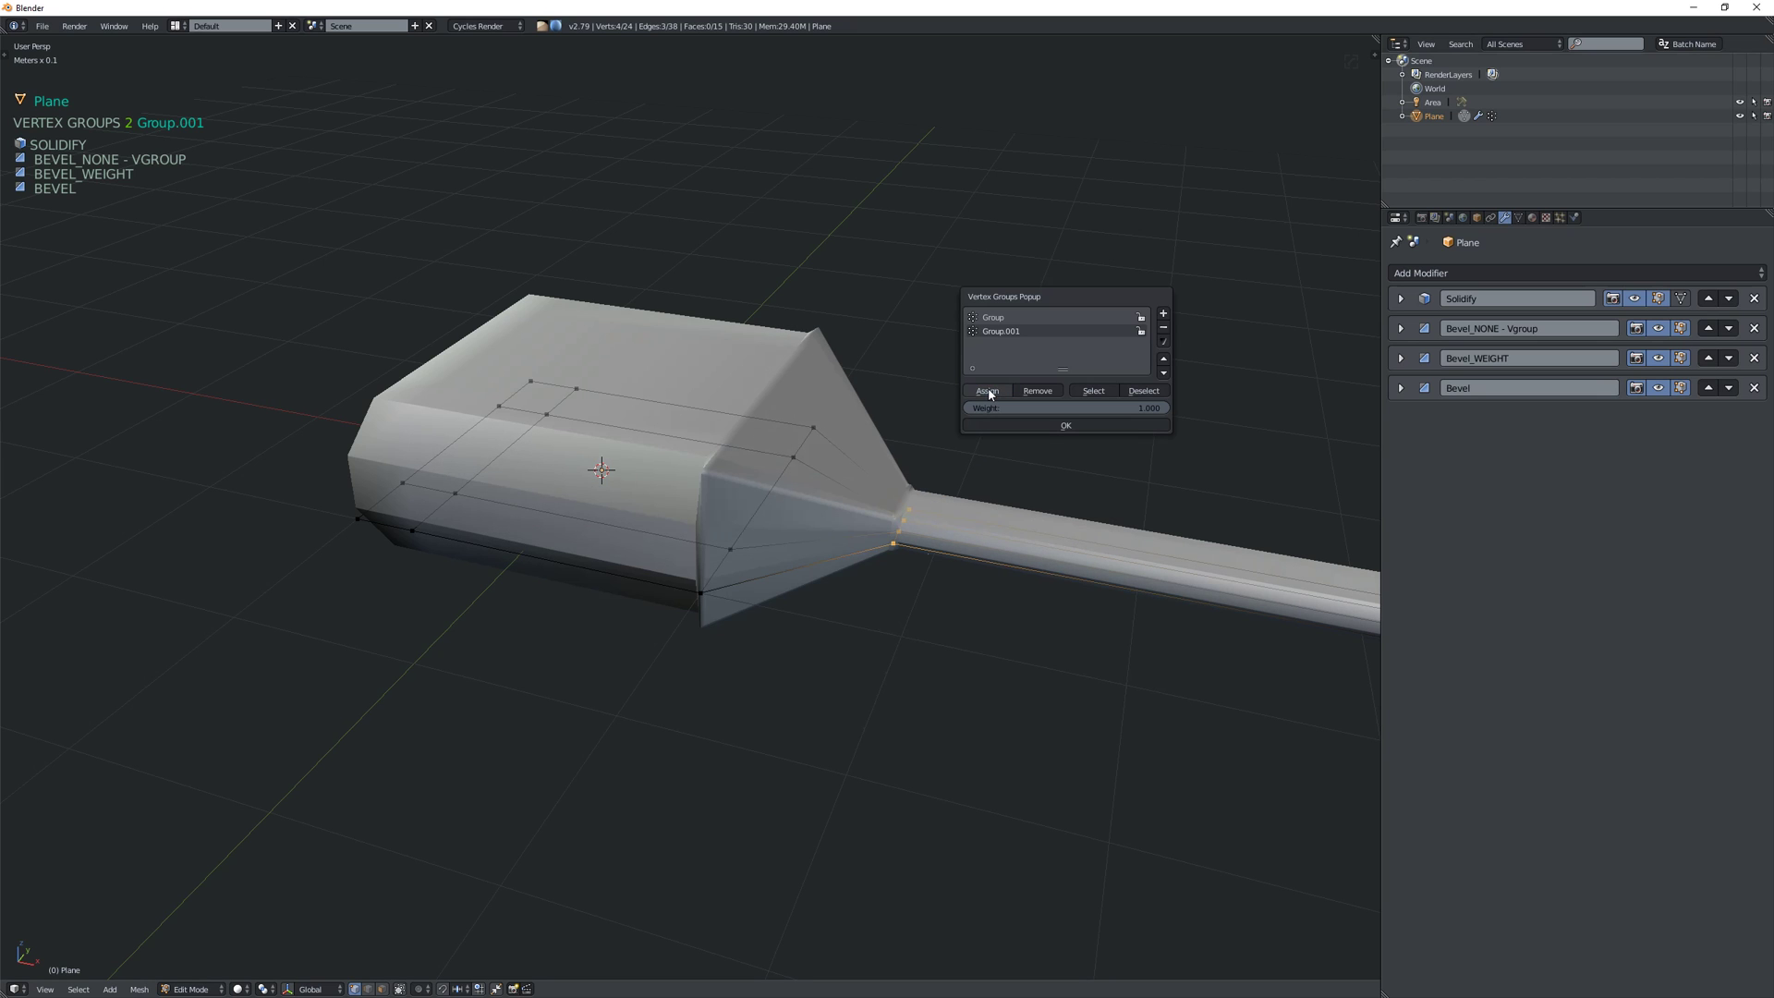
middle_click_drag(831, 427, 899, 455)
key("Tab")
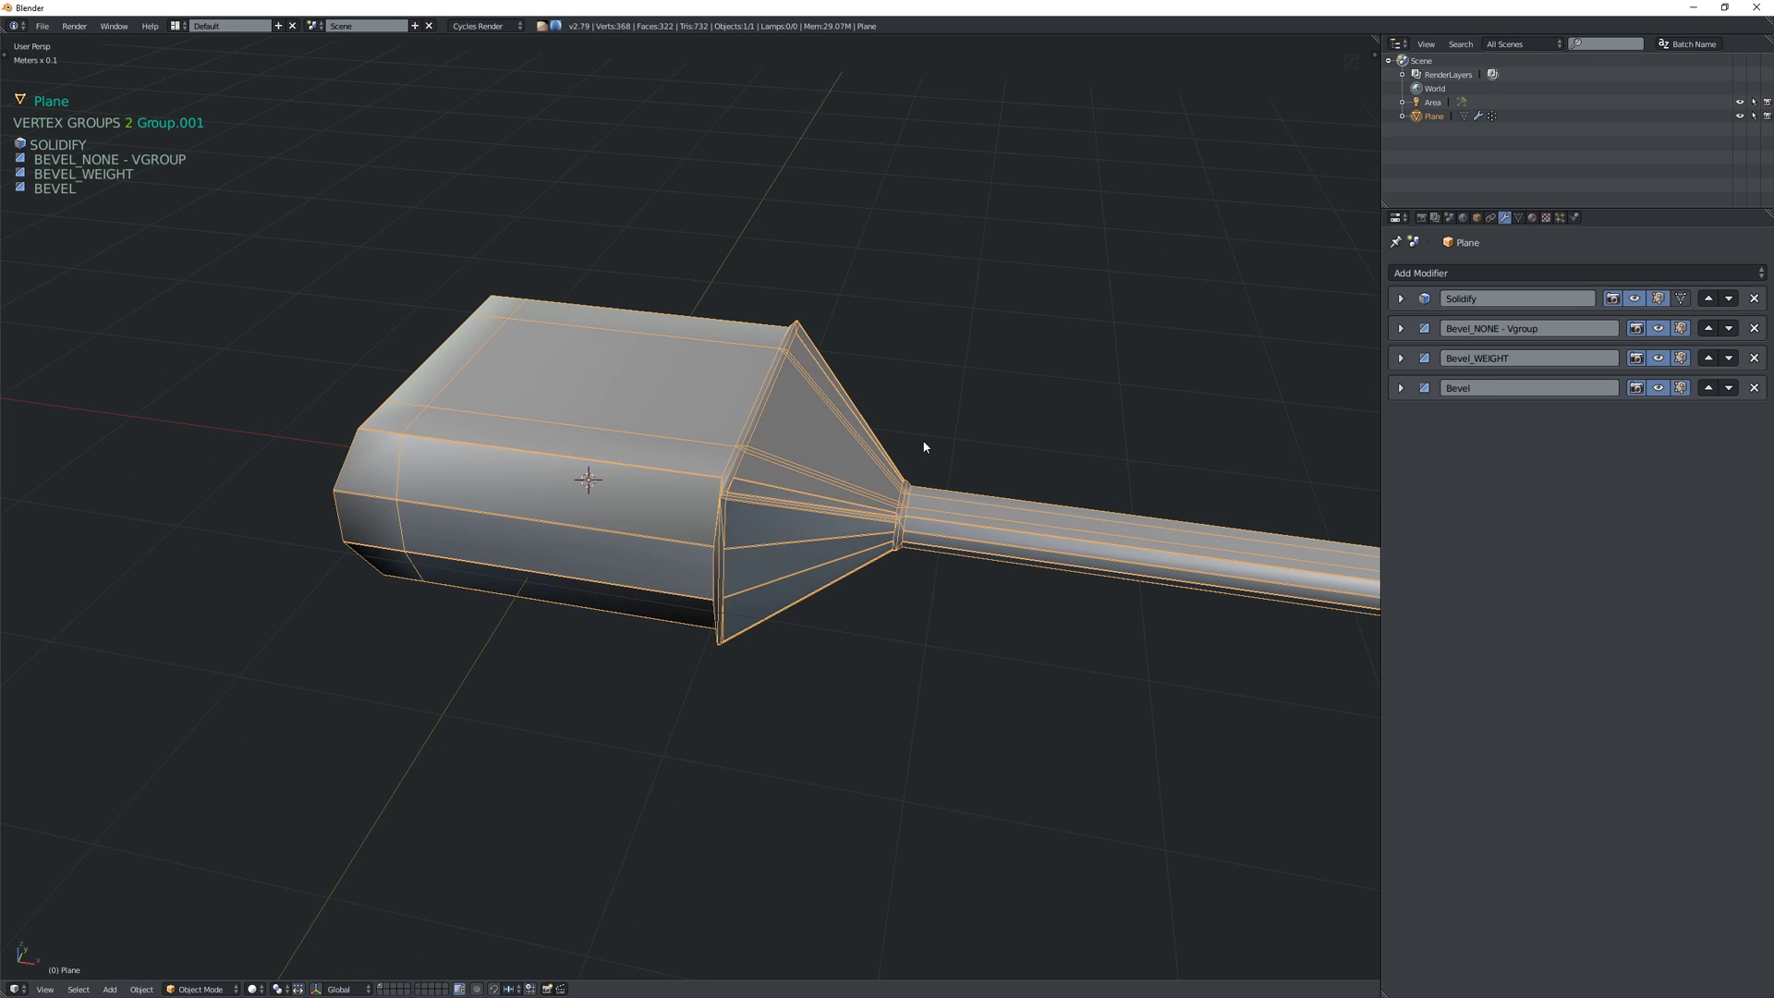
- Undo the group assignment, the loop dissolve and the vertex-group Bevel modifier
key("Tab")
middle_click_drag(927, 447, 889, 488)
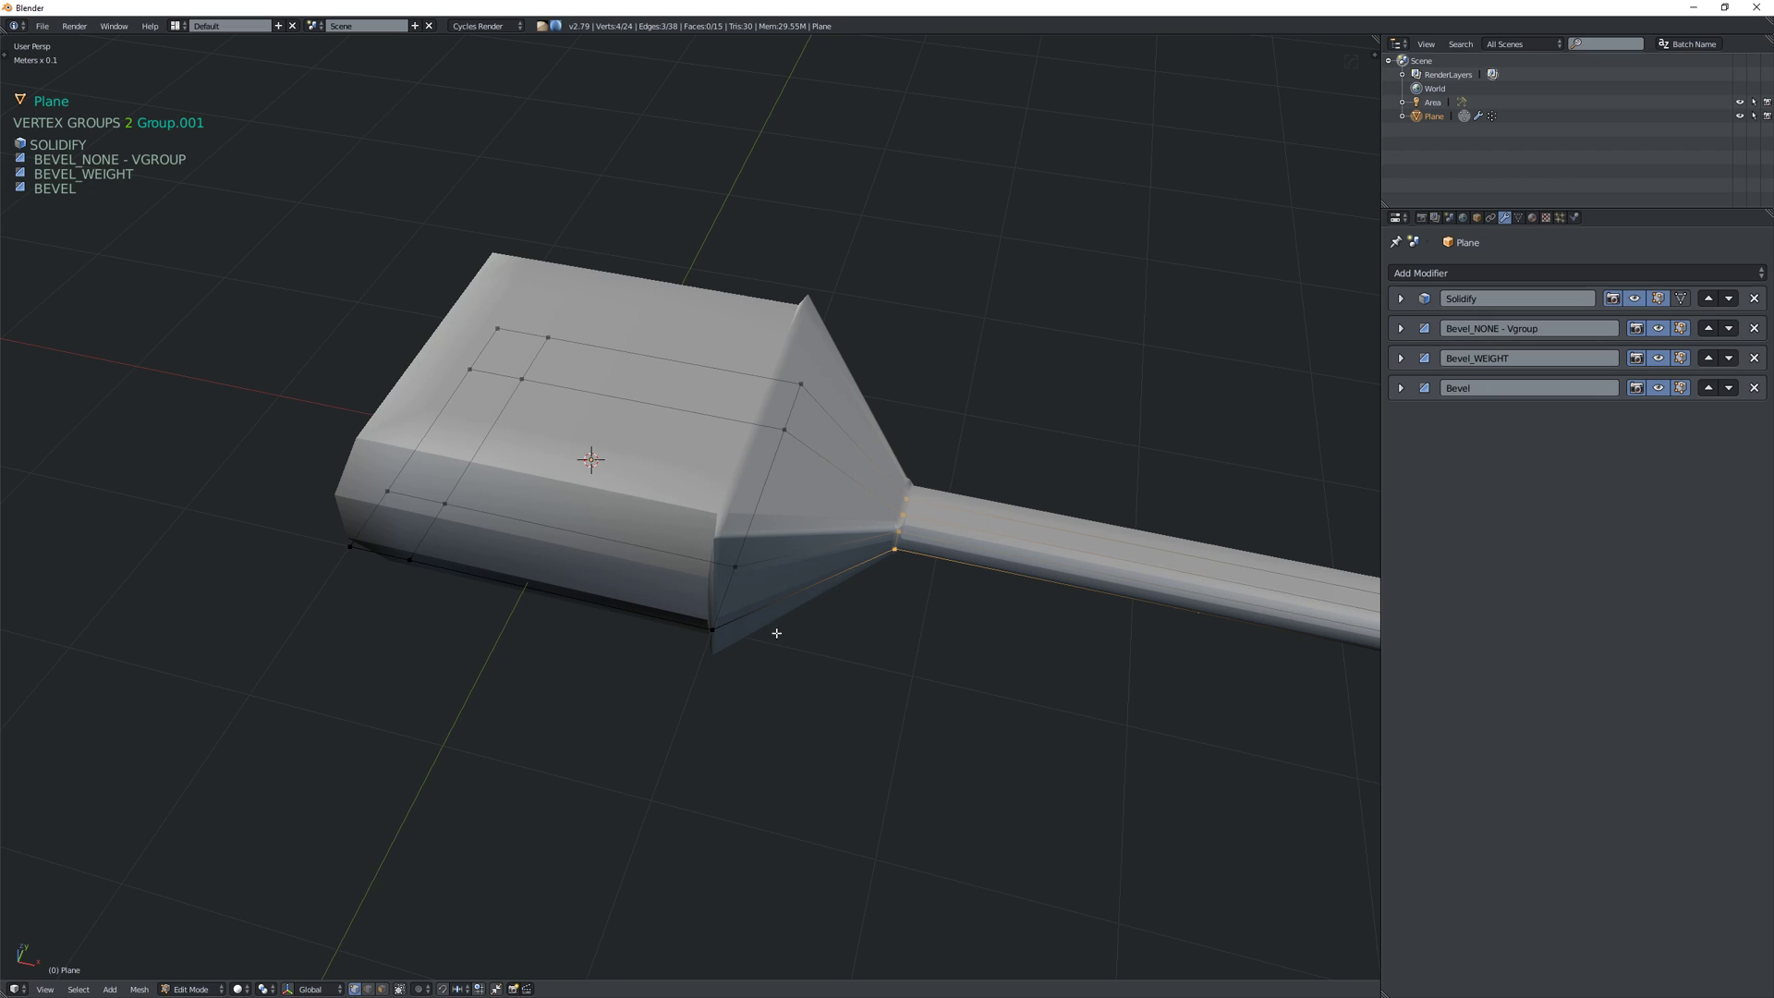
middle_click_drag(918, 523, 919, 392)
key("Tab")
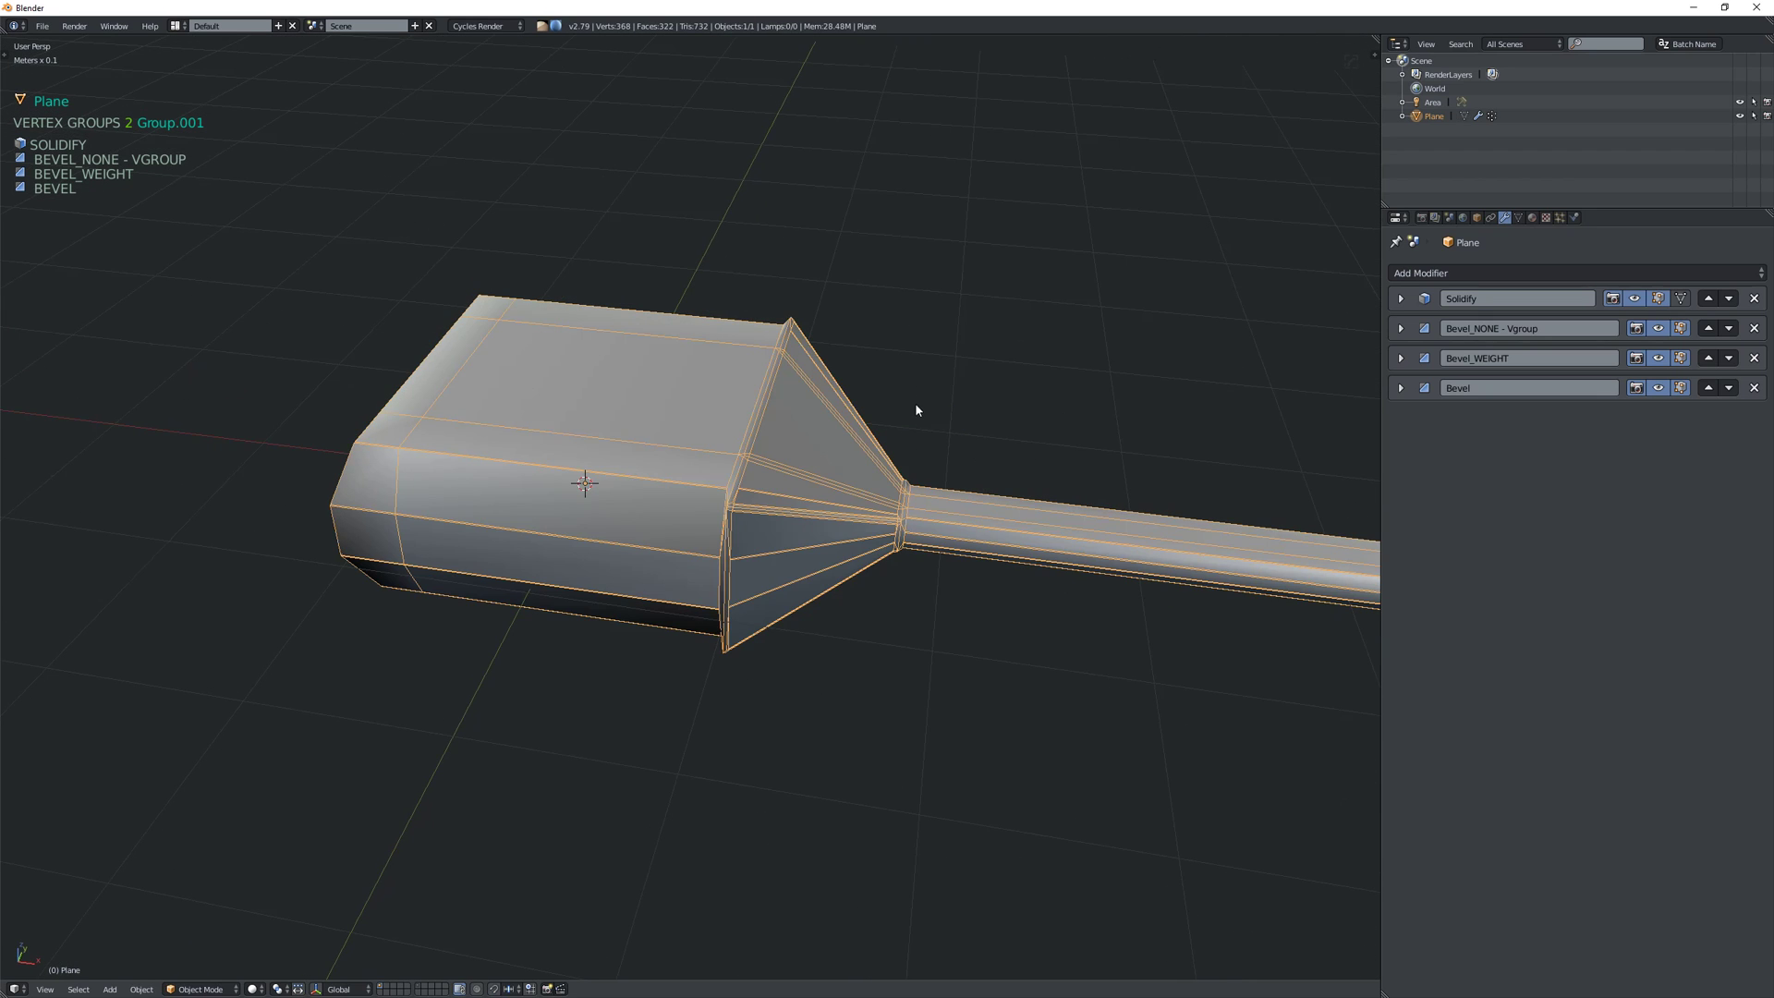
key("ctrl+z")
key("Tab")
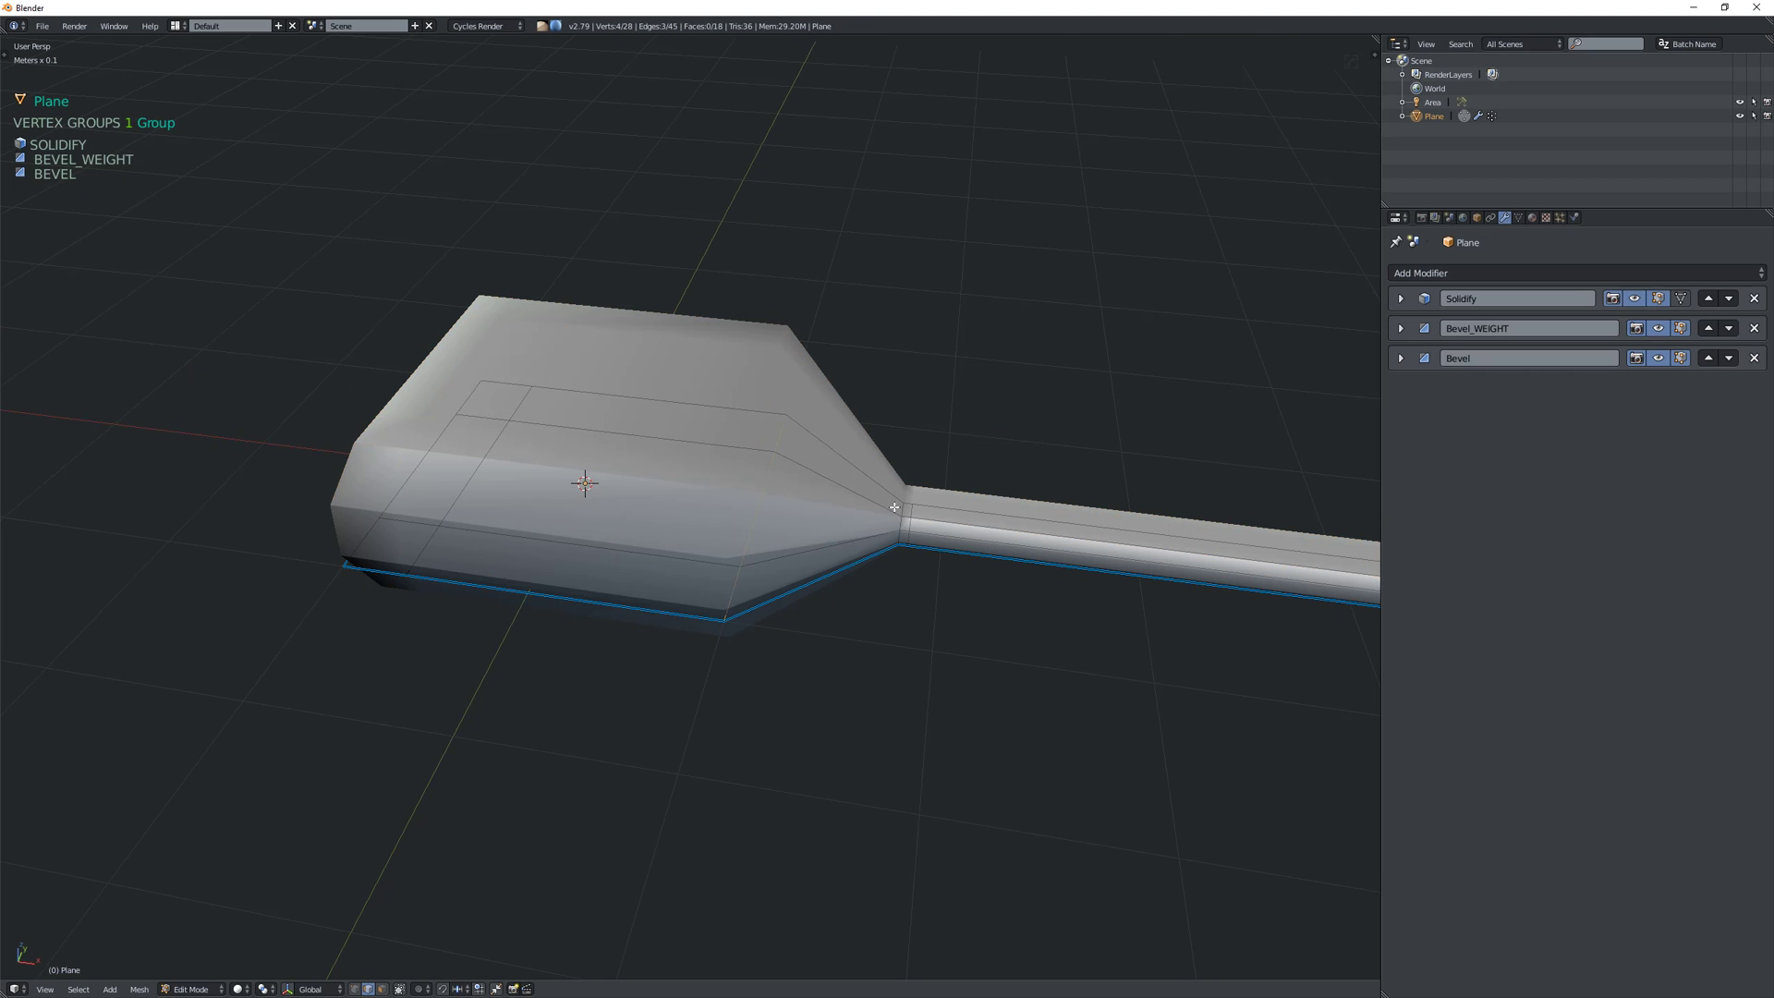
- Create a second vertex group and assign the four vertices where the head meets the transition to it
middle_click_drag(779, 513, 774, 527)
key("Tab")
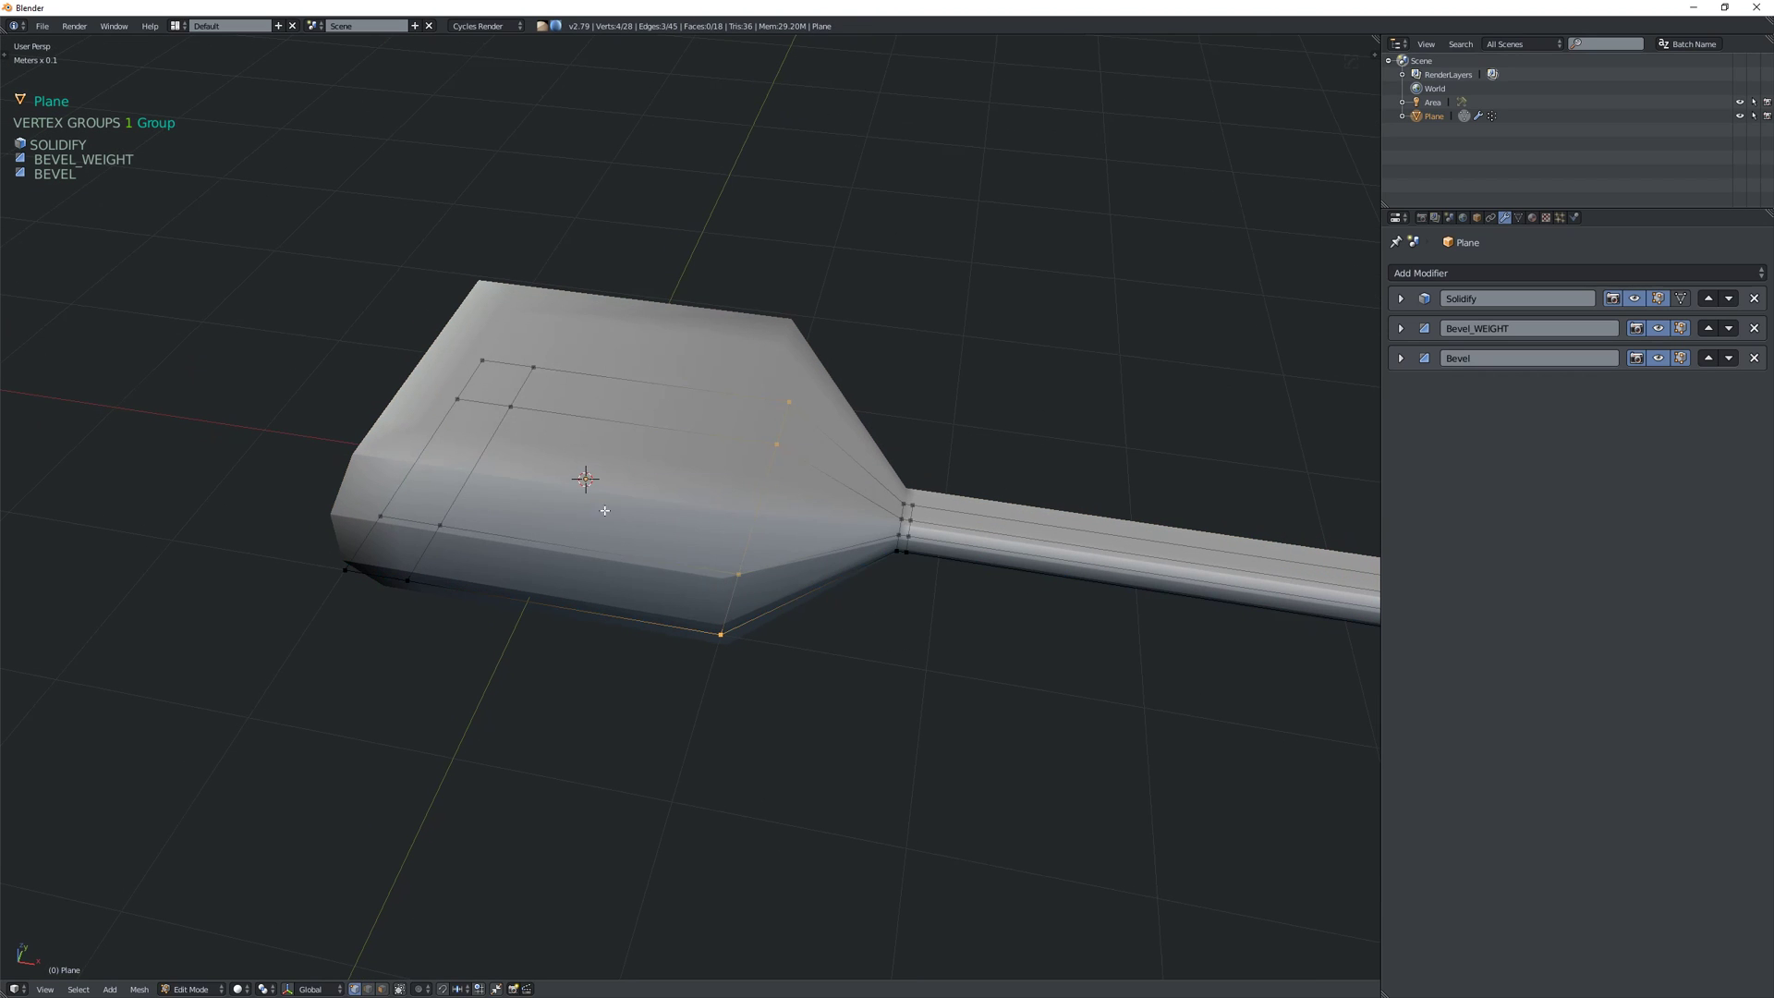
right_click(761, 501)
left_click(905, 584)
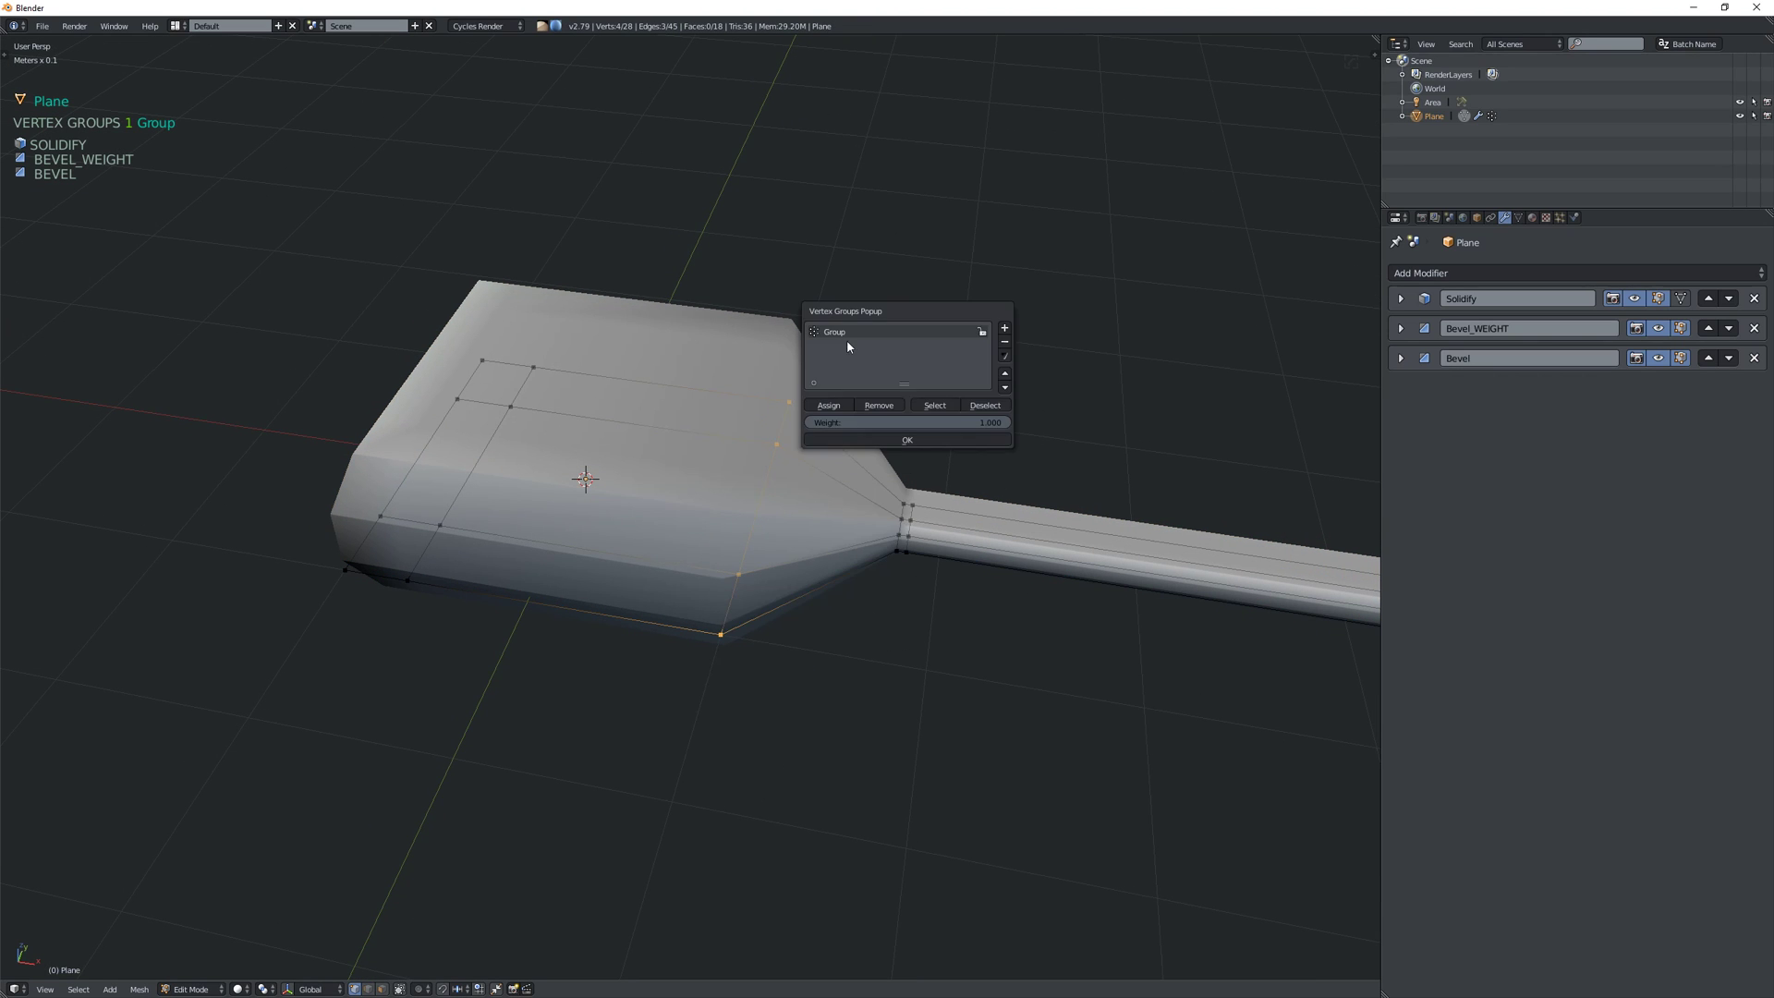
left_click(1005, 328)
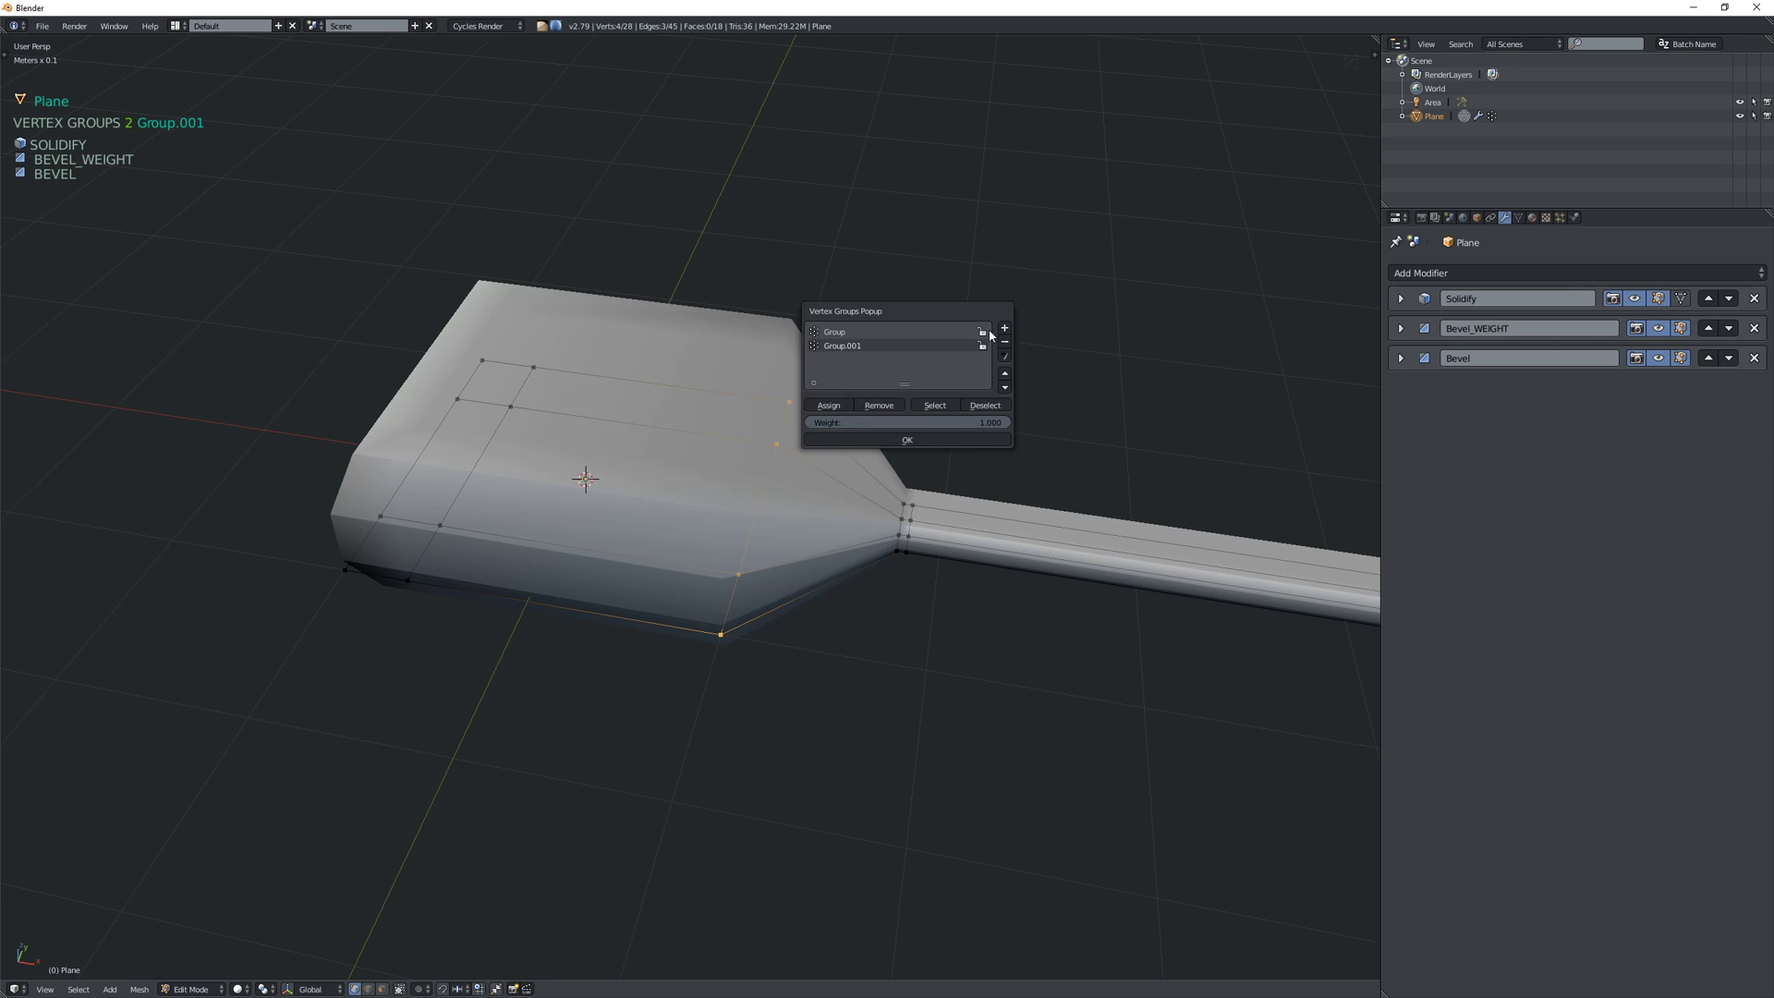
left_click(838, 404)
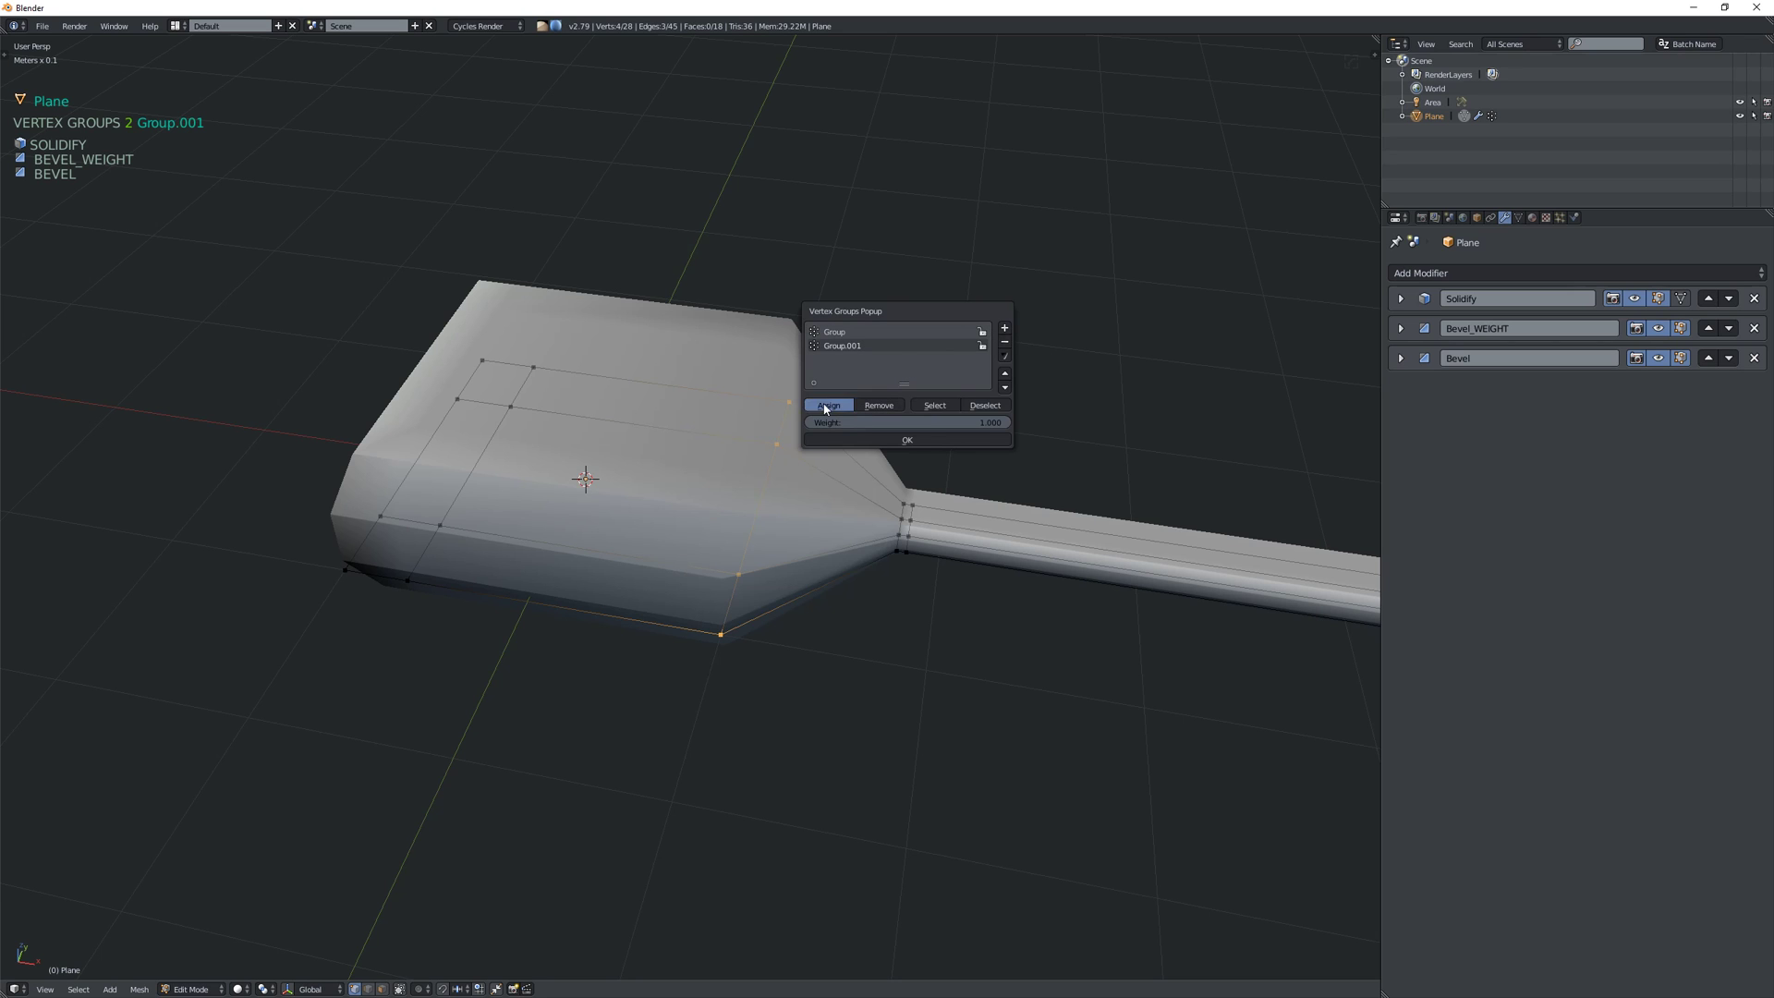
left_click(872, 439)
- Add a vertex-group Bevel with width 0.06 and 2 segments to the selected row and move it below Solidify
middle_click_drag(873, 437, 711, 411)
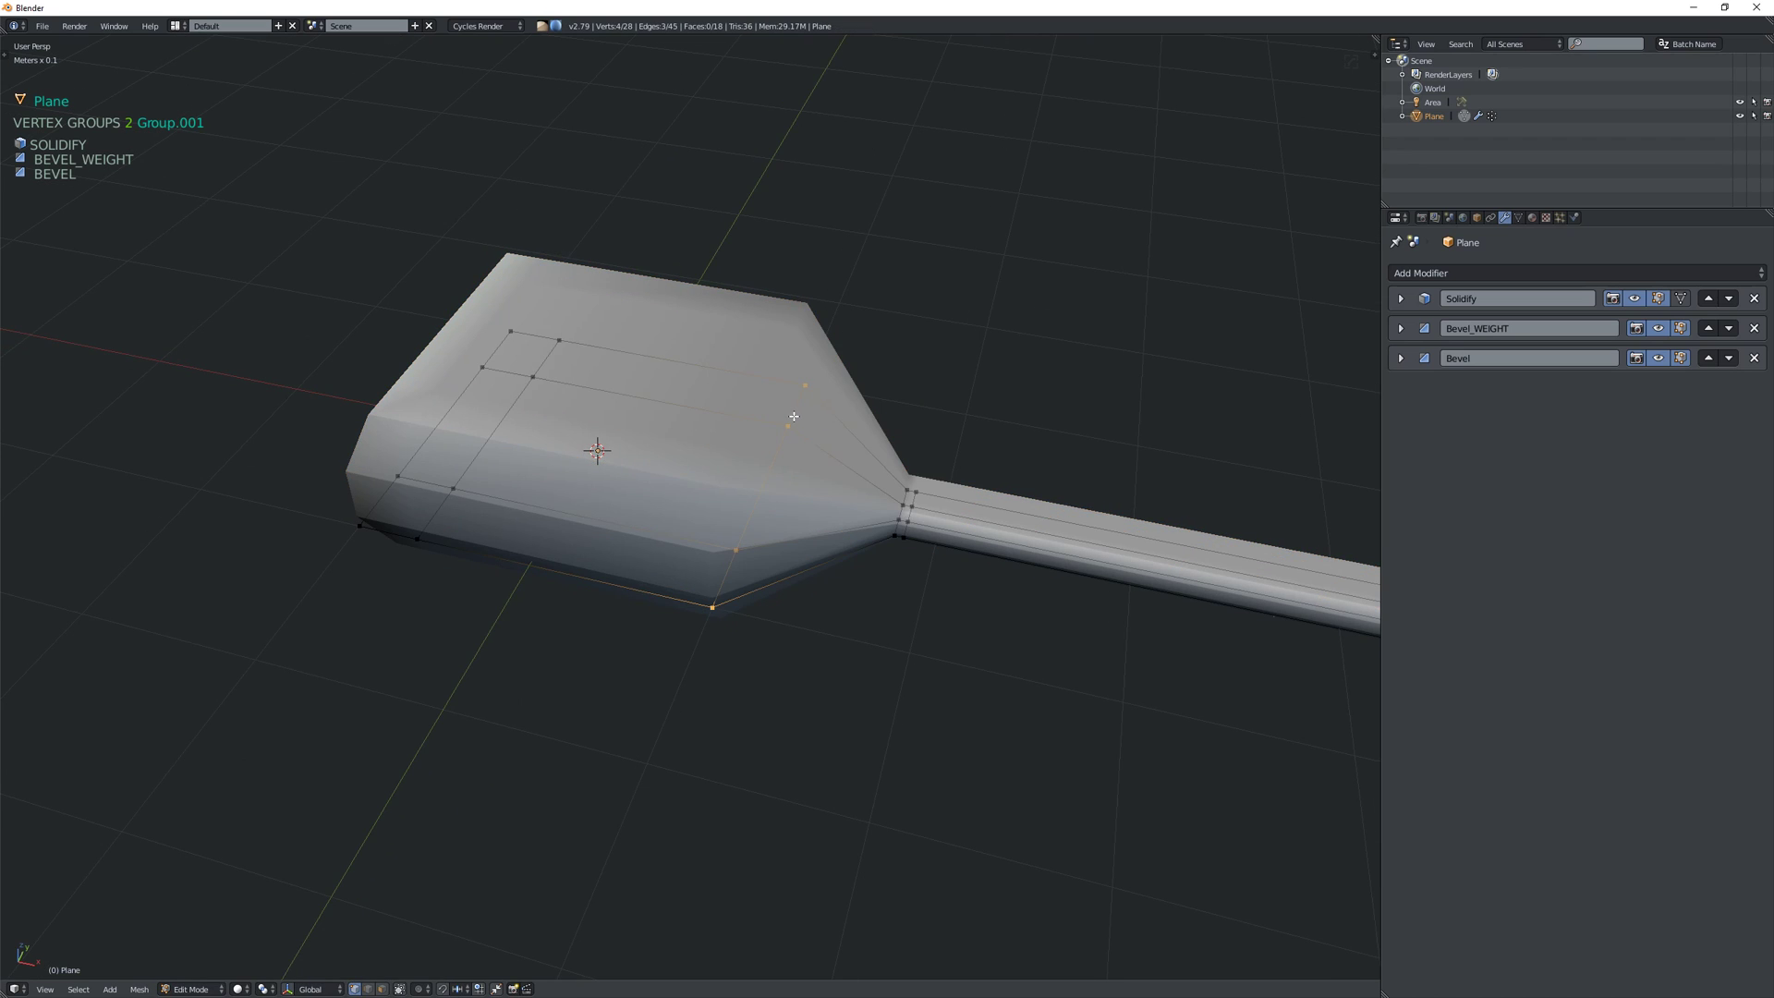
key("space")
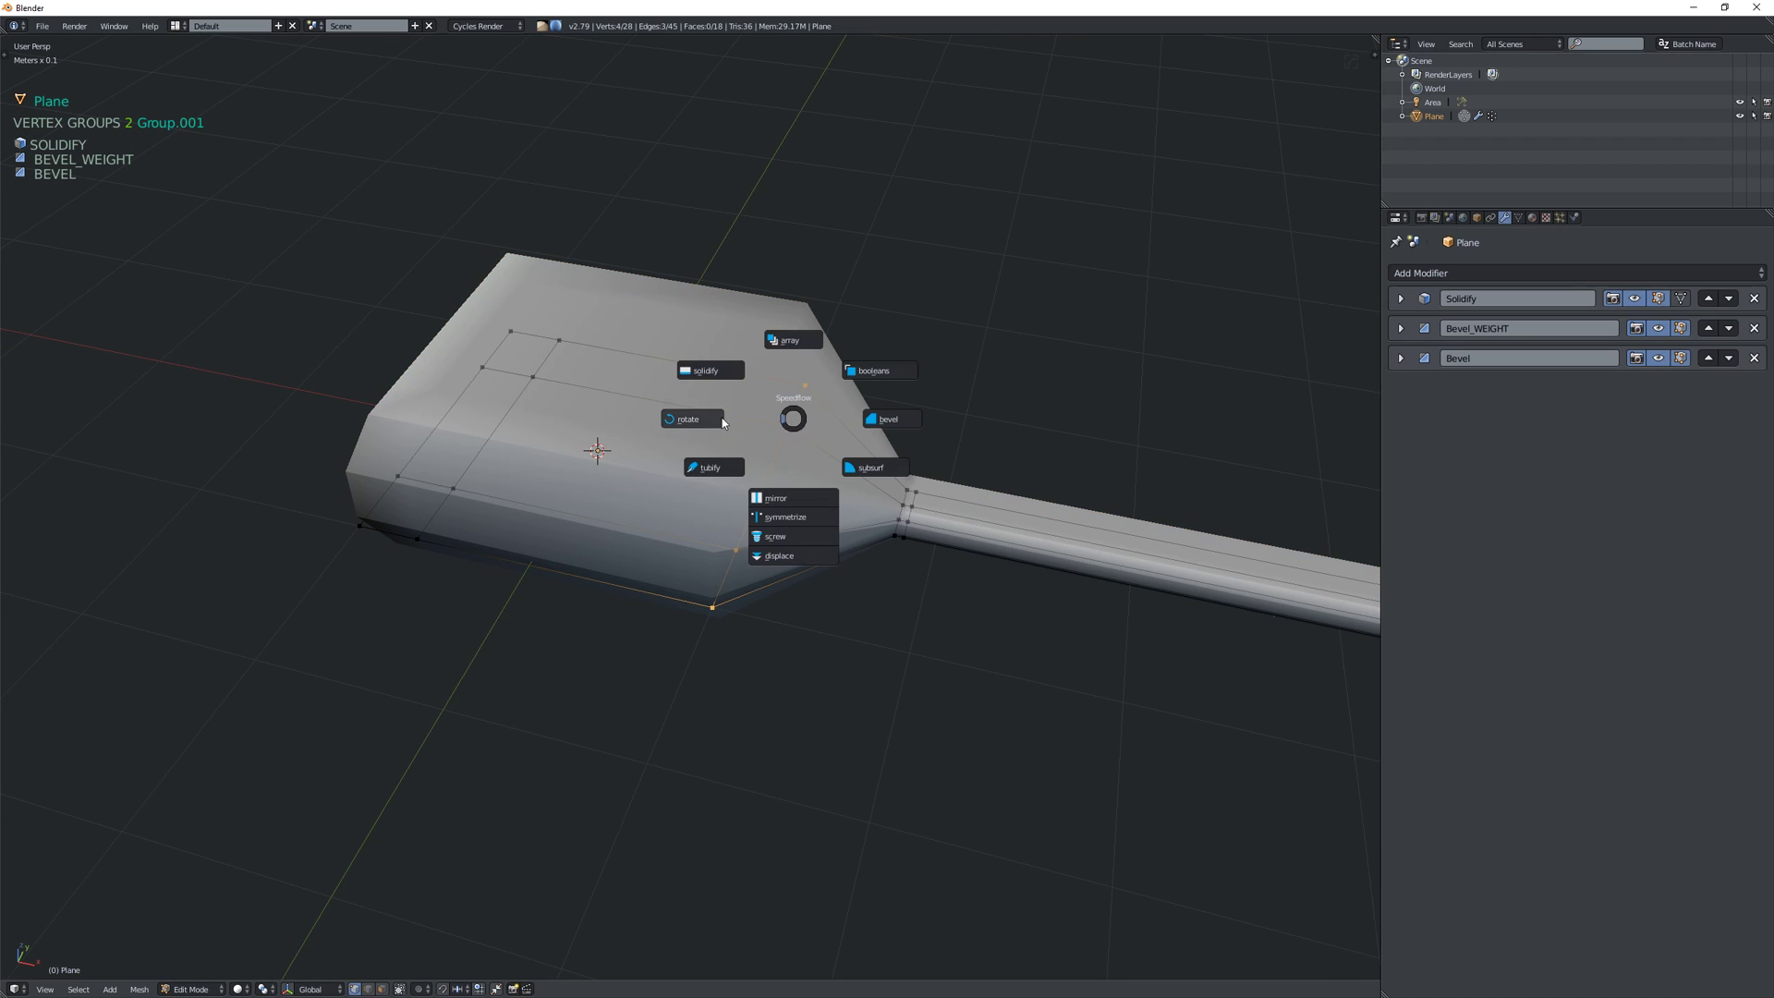
left_click(873, 419)
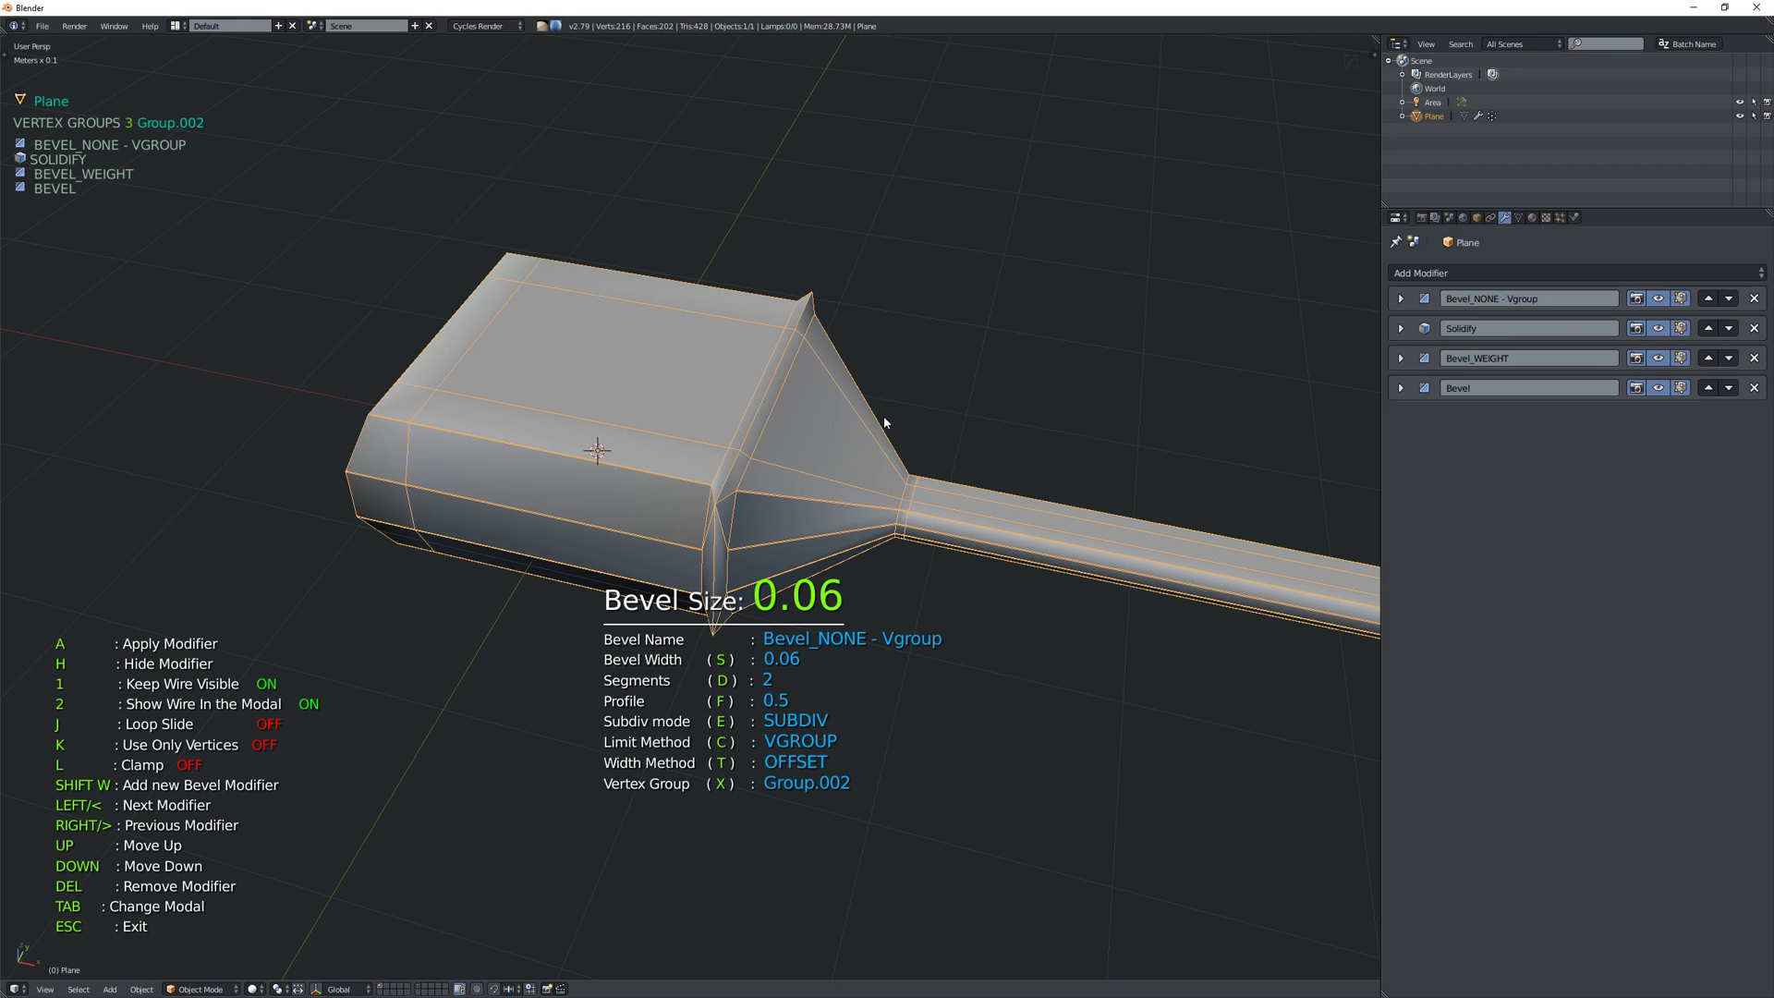
mouse_move(884, 422)
middle_mouse_down()
mouse_move(773, 397)
mouse_move(859, 401)
middle_mouse_up()
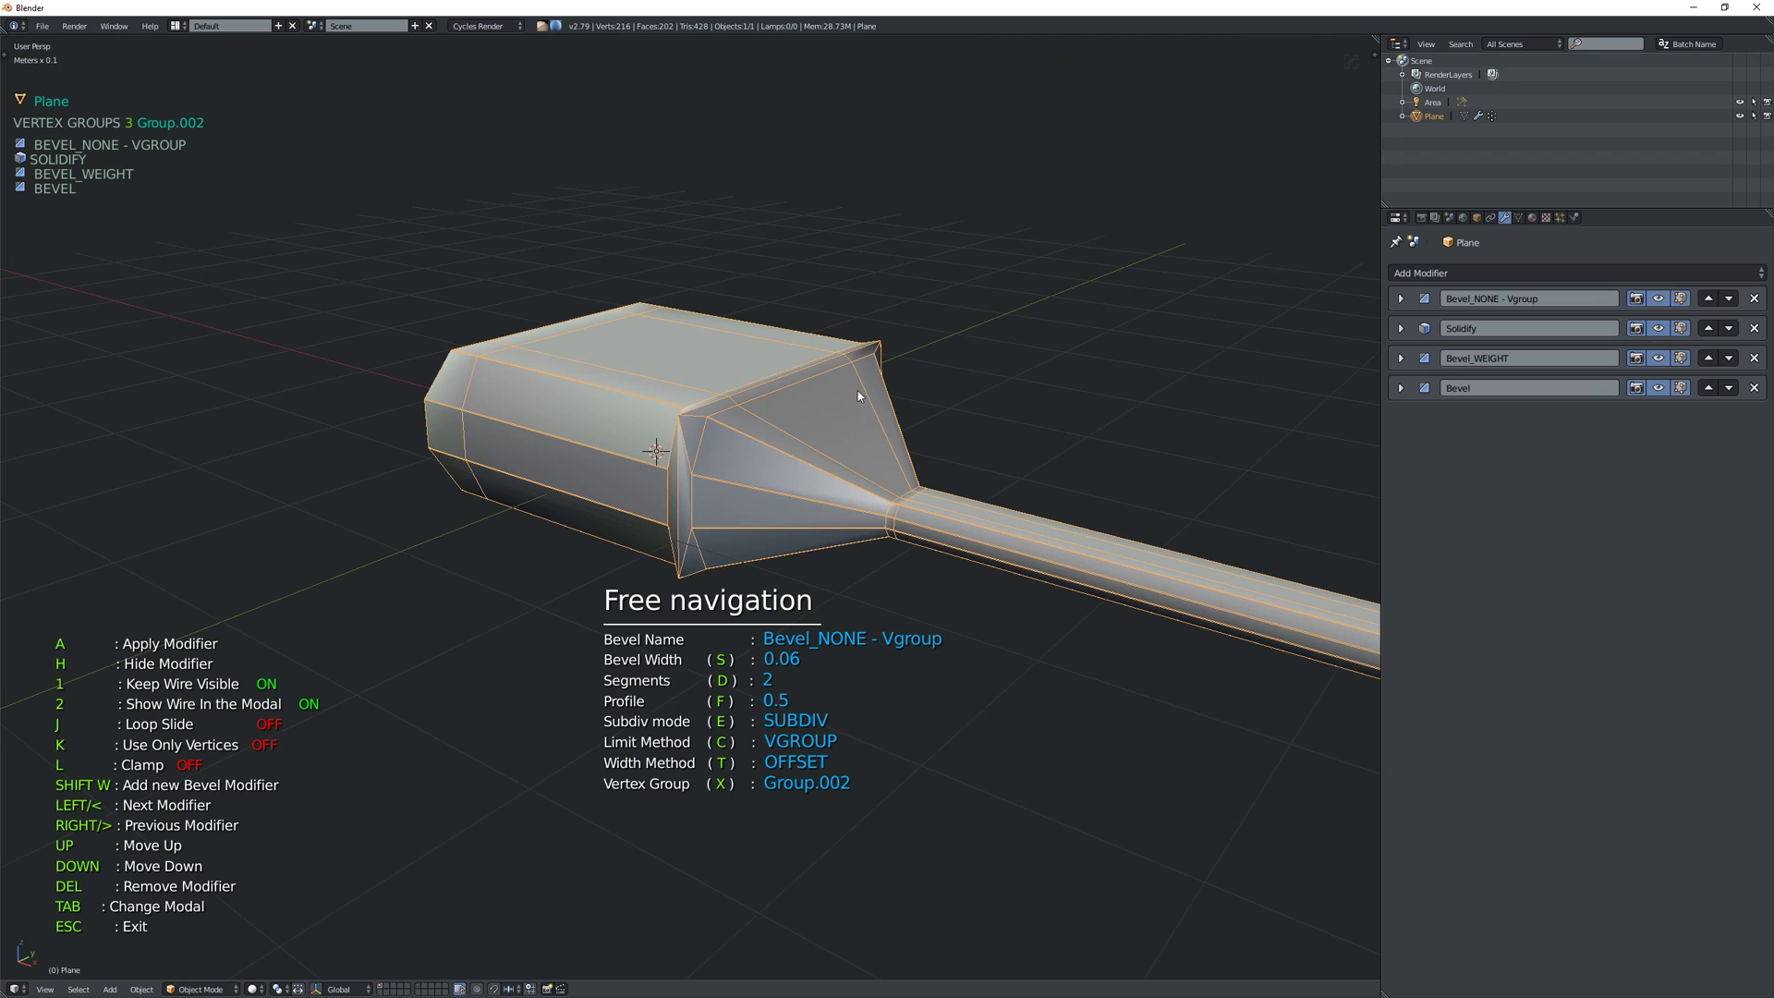
key("Up")
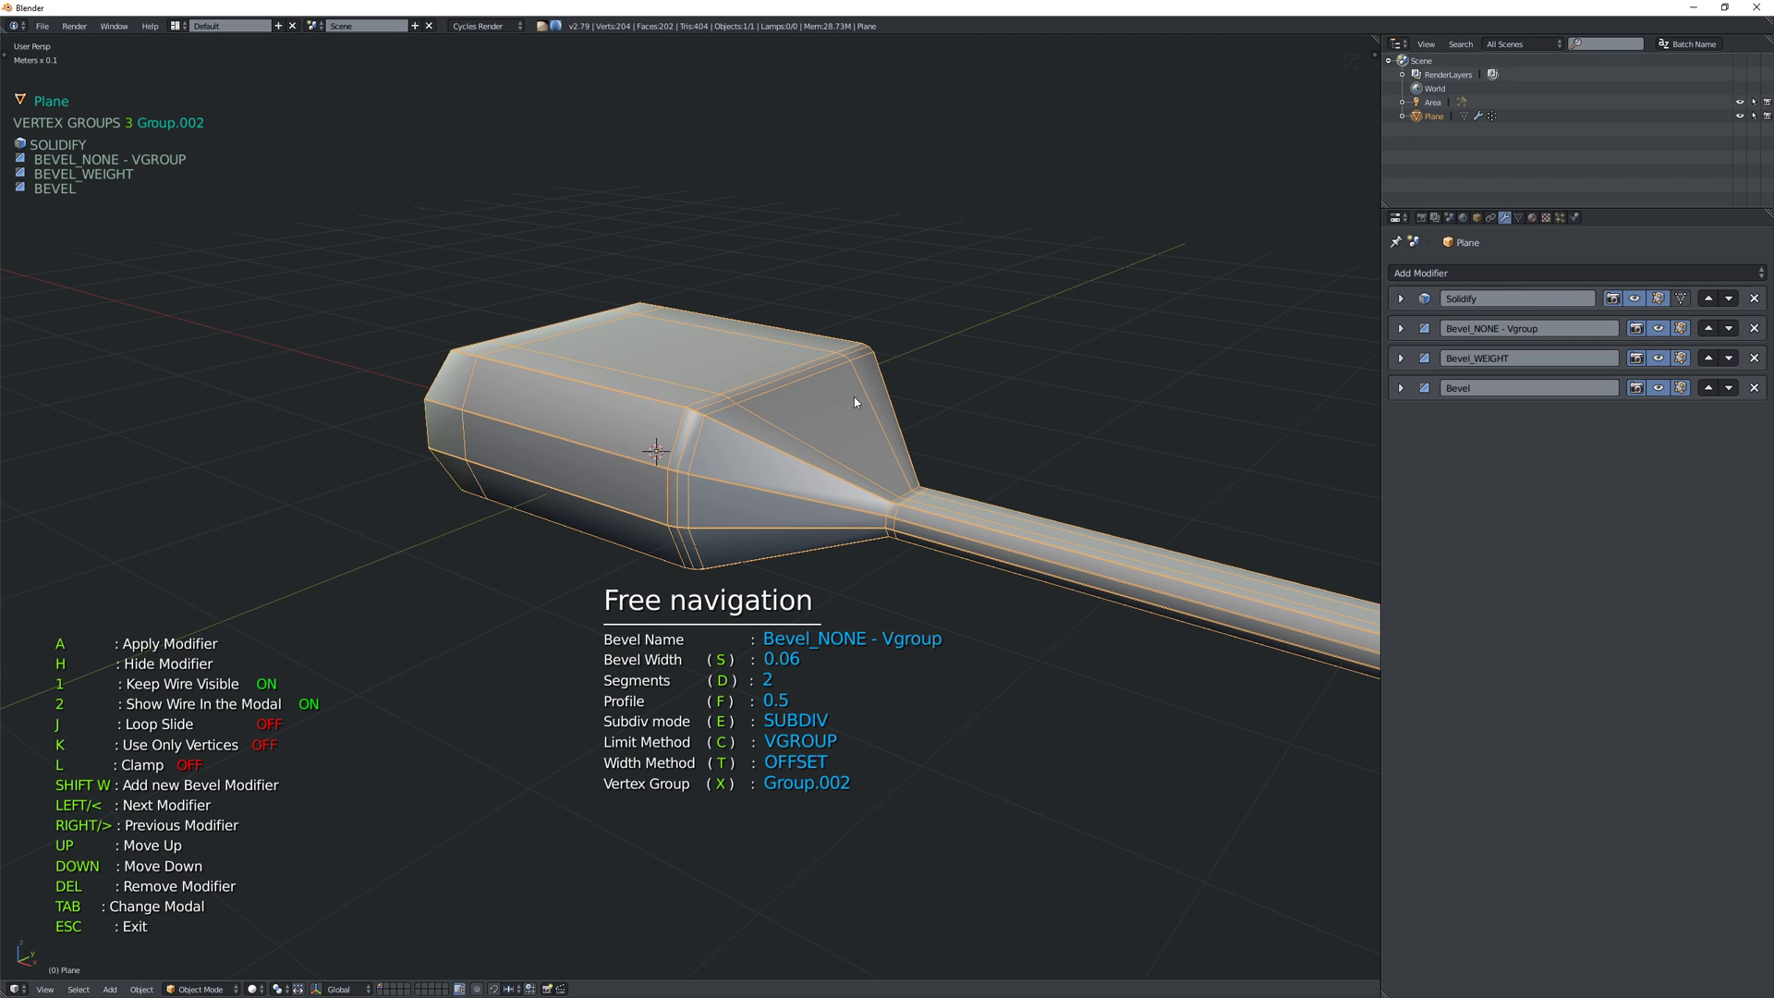
key("Escape")
- Set the width of the Bevel_NONE - Vgroup modifier to 0.02
middle_click_drag(854, 396, 804, 381)
scroll(795, 397, "up", 4)
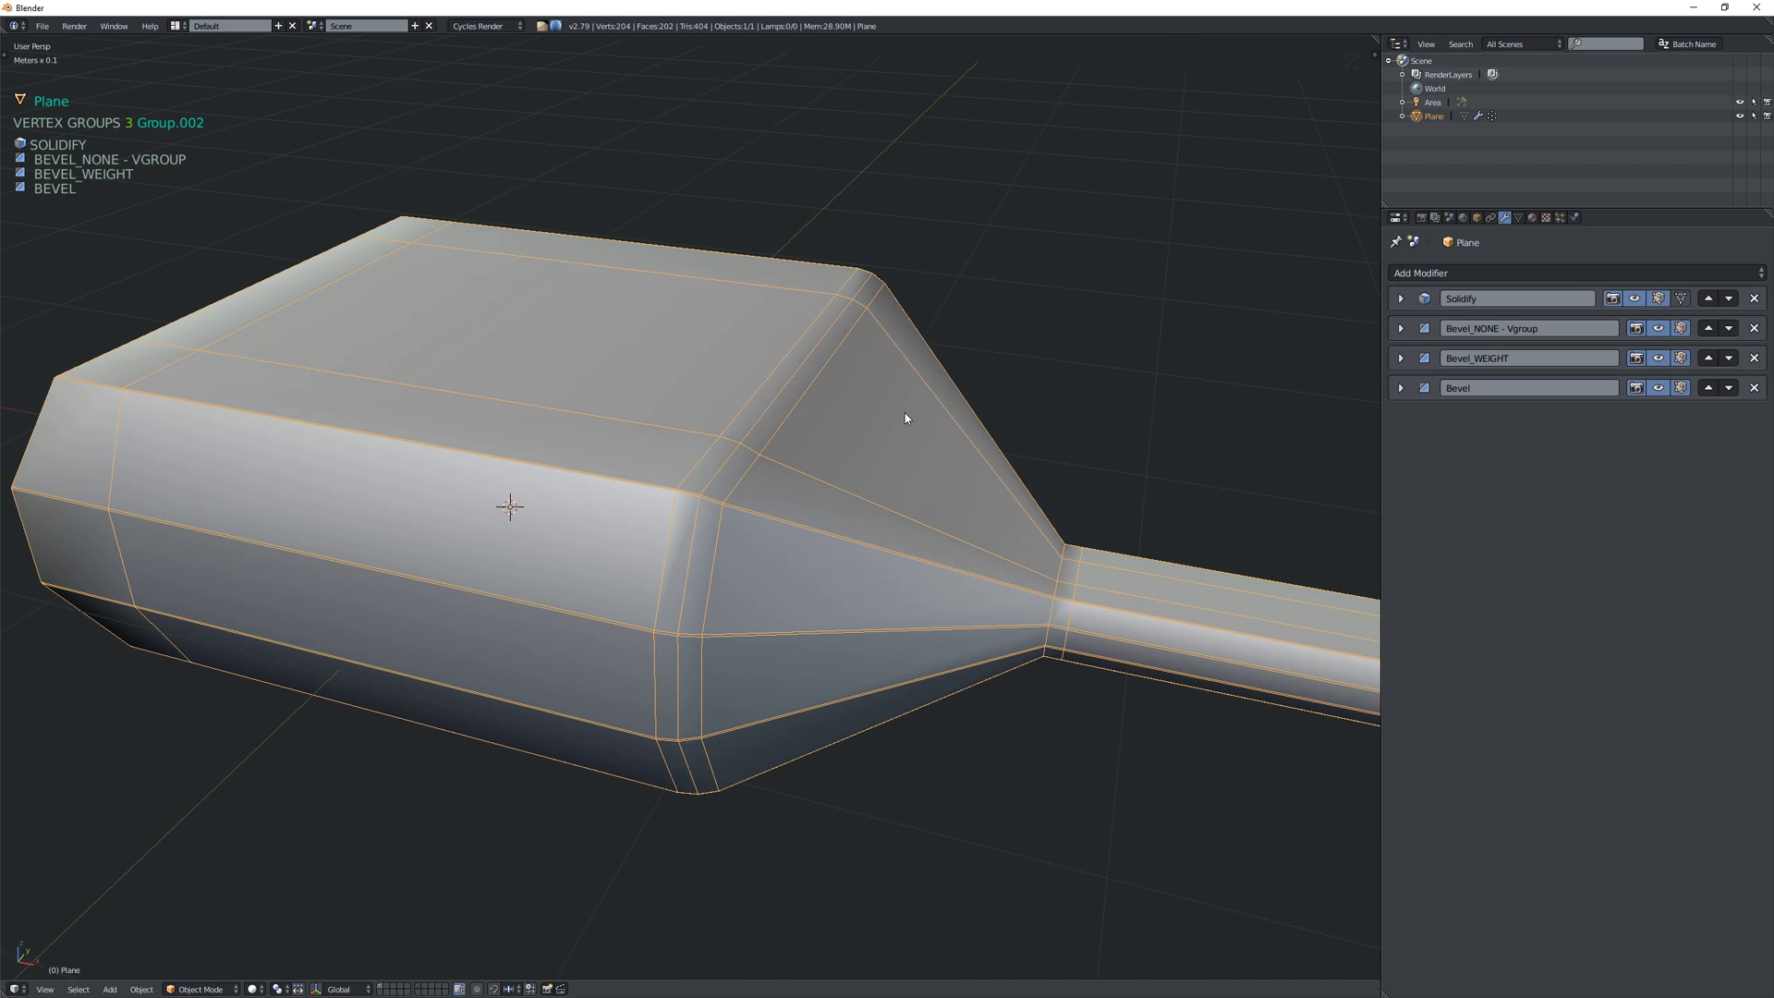
key("space")
left_click(985, 415)
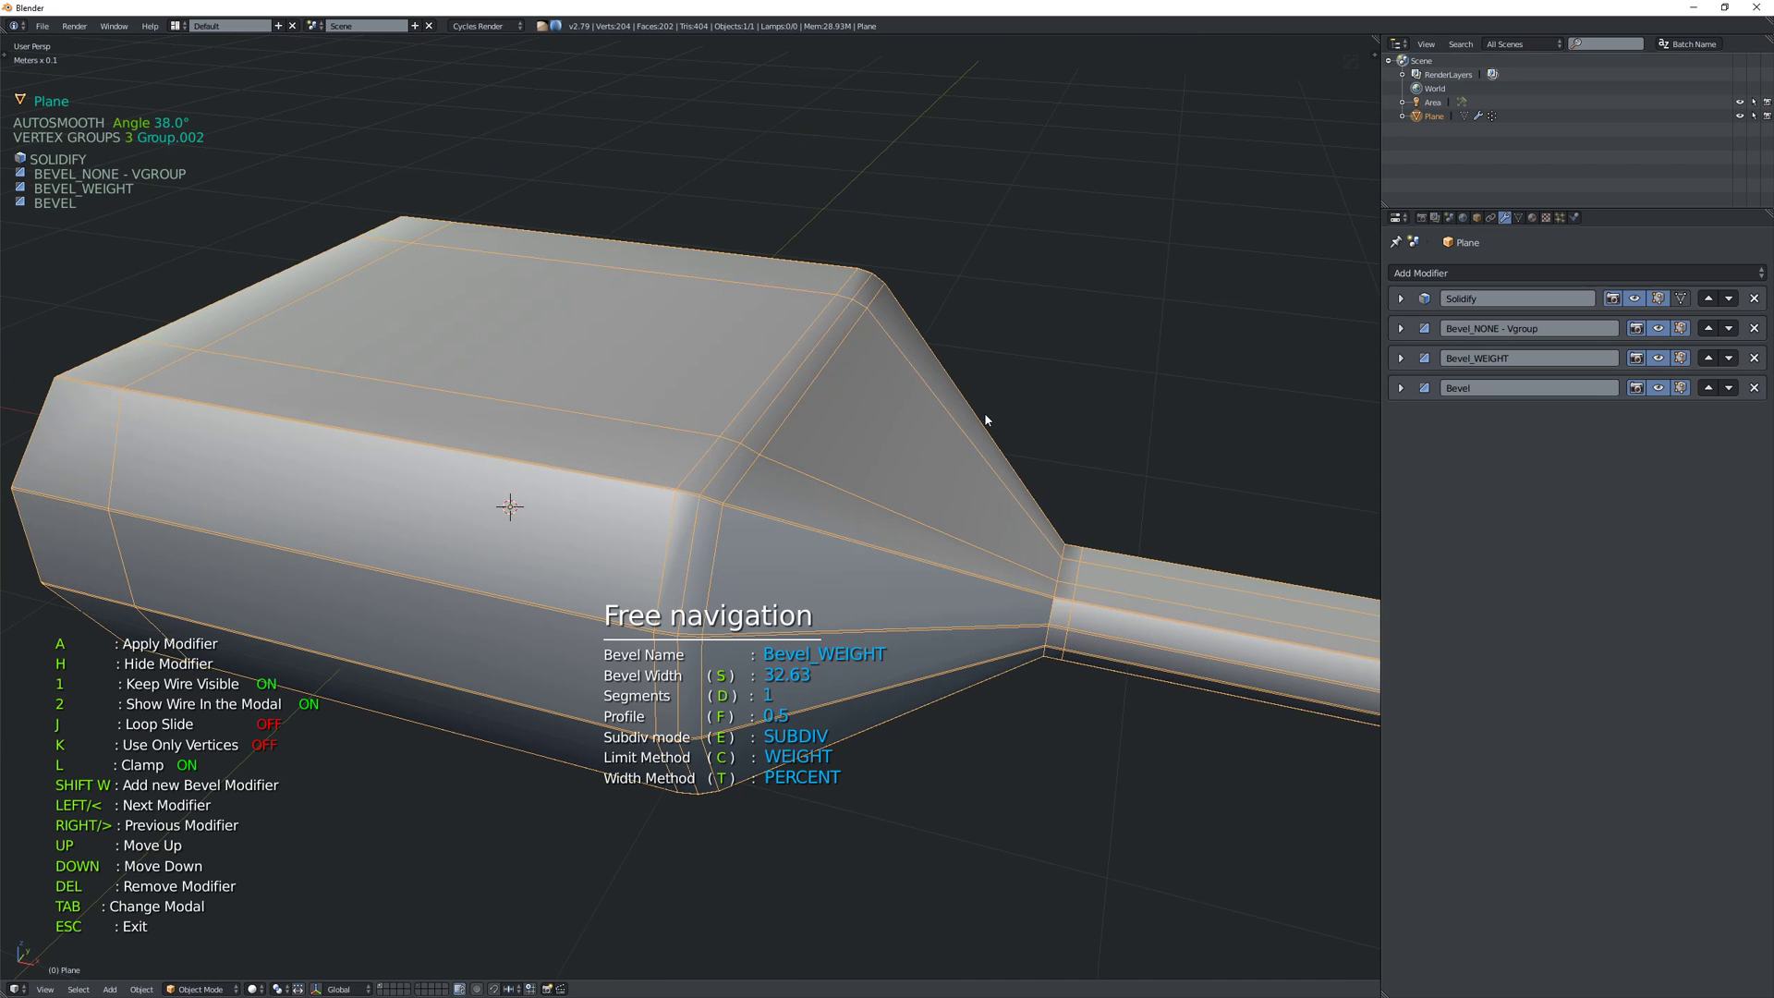
key("s")
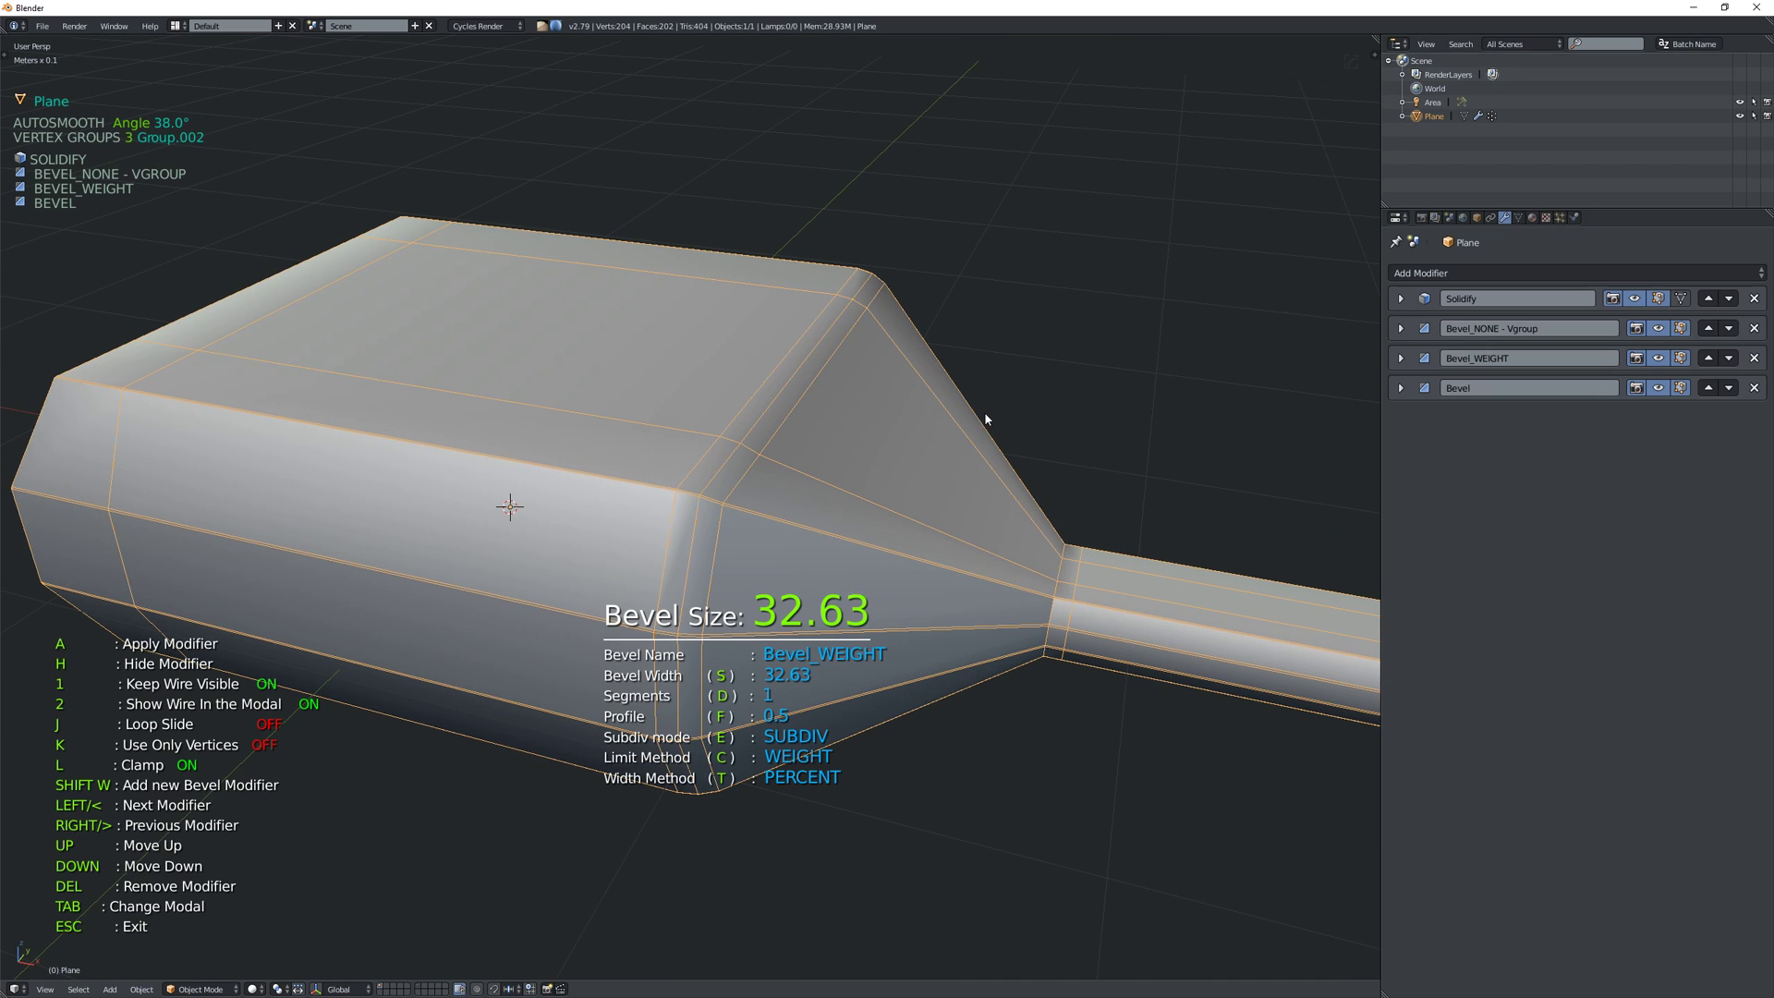
key("Right")
key("Left")
key("Right")
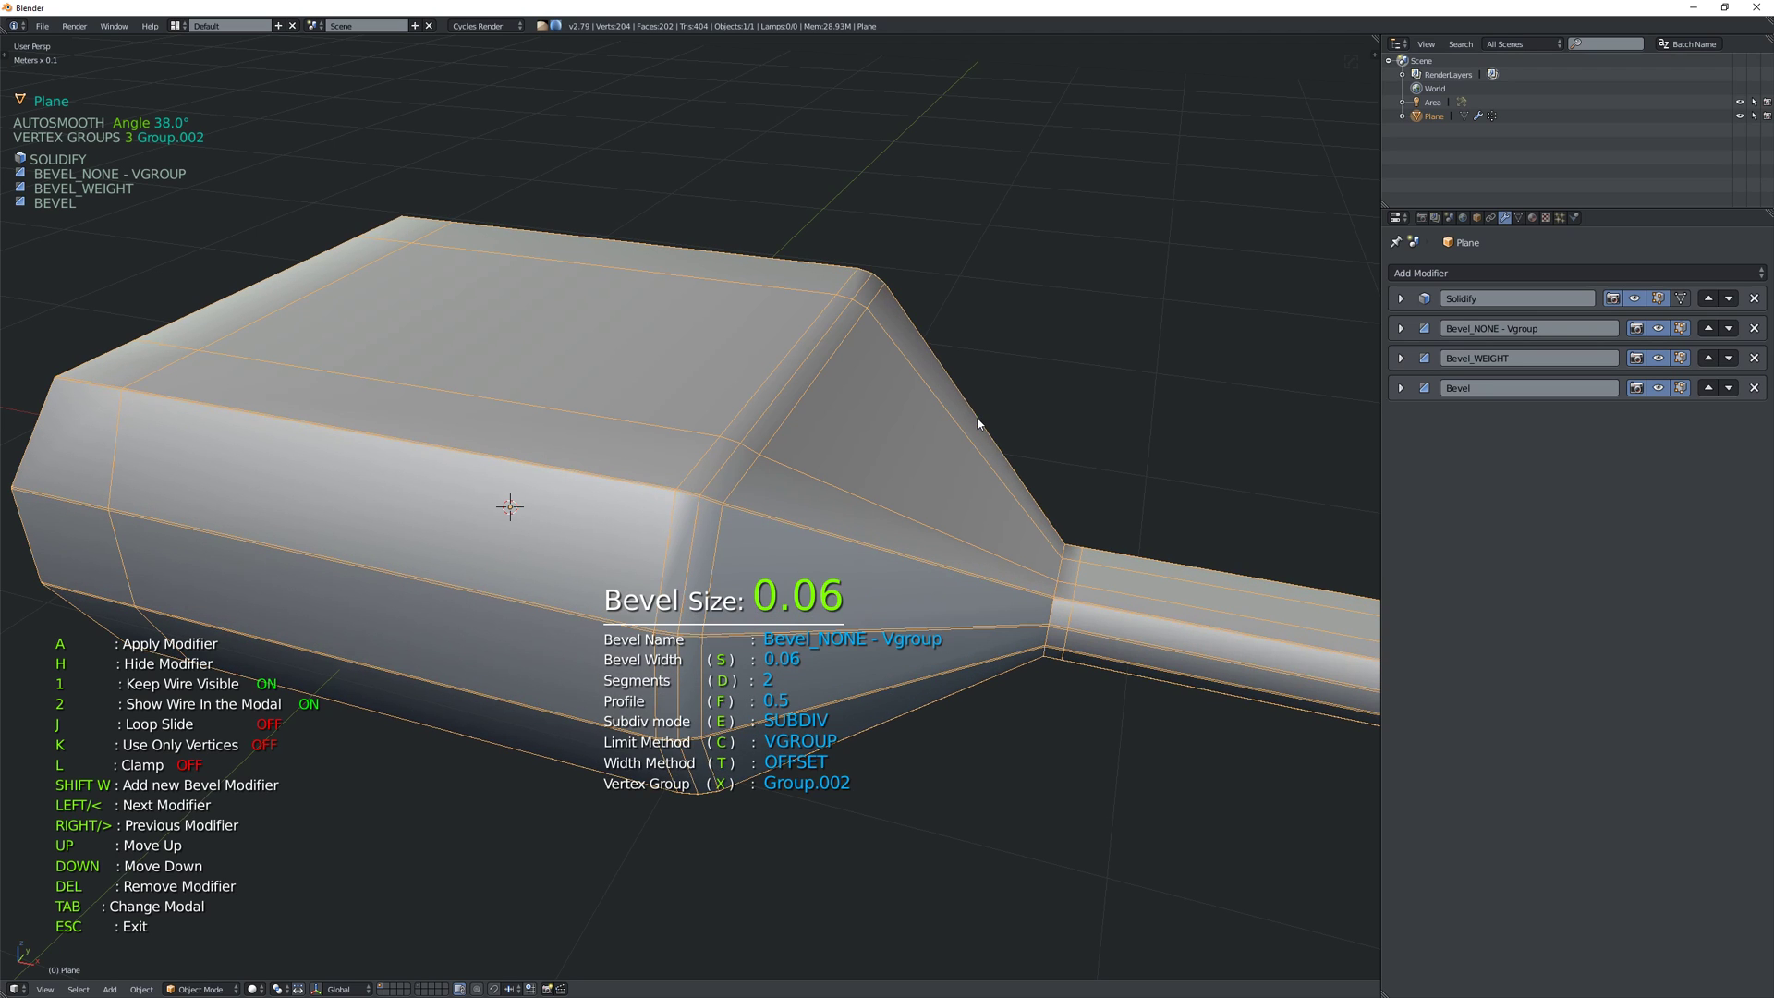
mouse_move(972, 419)
key("s")
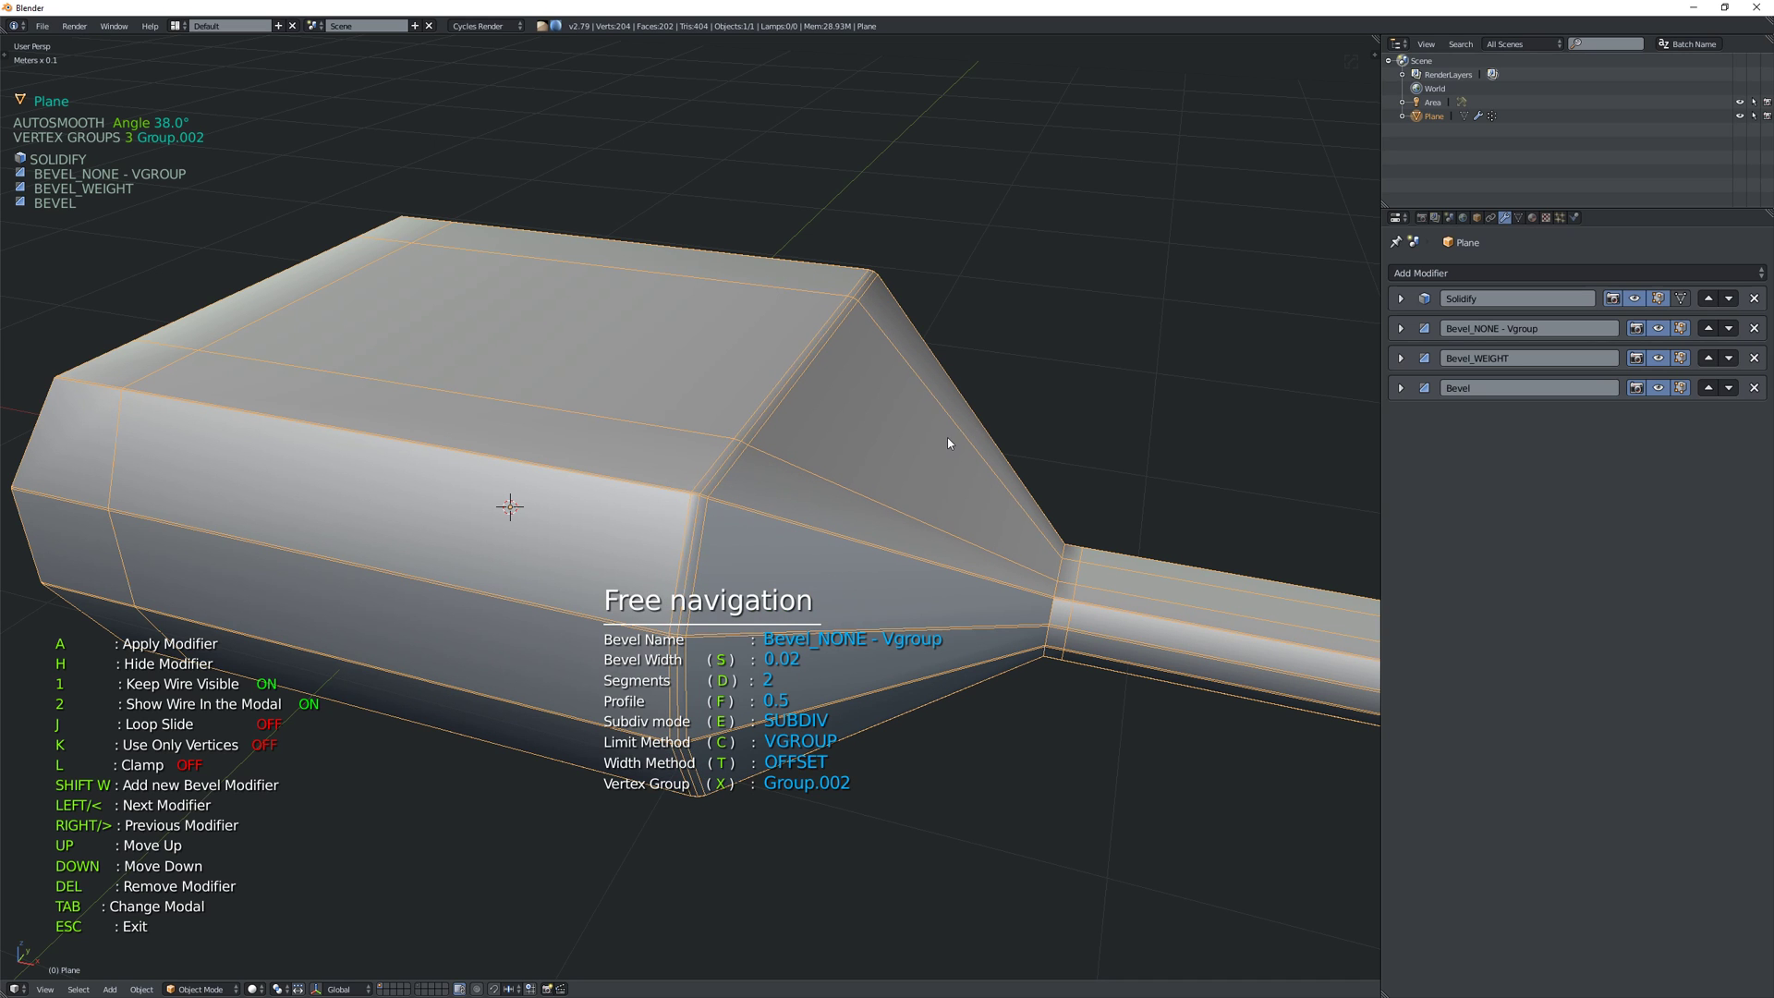
- Cut an unslid edge loop across the middle of the transition between head and handle
middle_click_drag(948, 443, 907, 362)
key("Tab")
key("ctrl+r")
left_click(905, 475)
right_click(911, 486)
- Remove the vertices of the transition's middle loop from Group.002
mouse_move(965, 481)
middle_mouse_down()
mouse_move(927, 500)
mouse_move(943, 489)
middle_mouse_up()
key("1")
key("space")
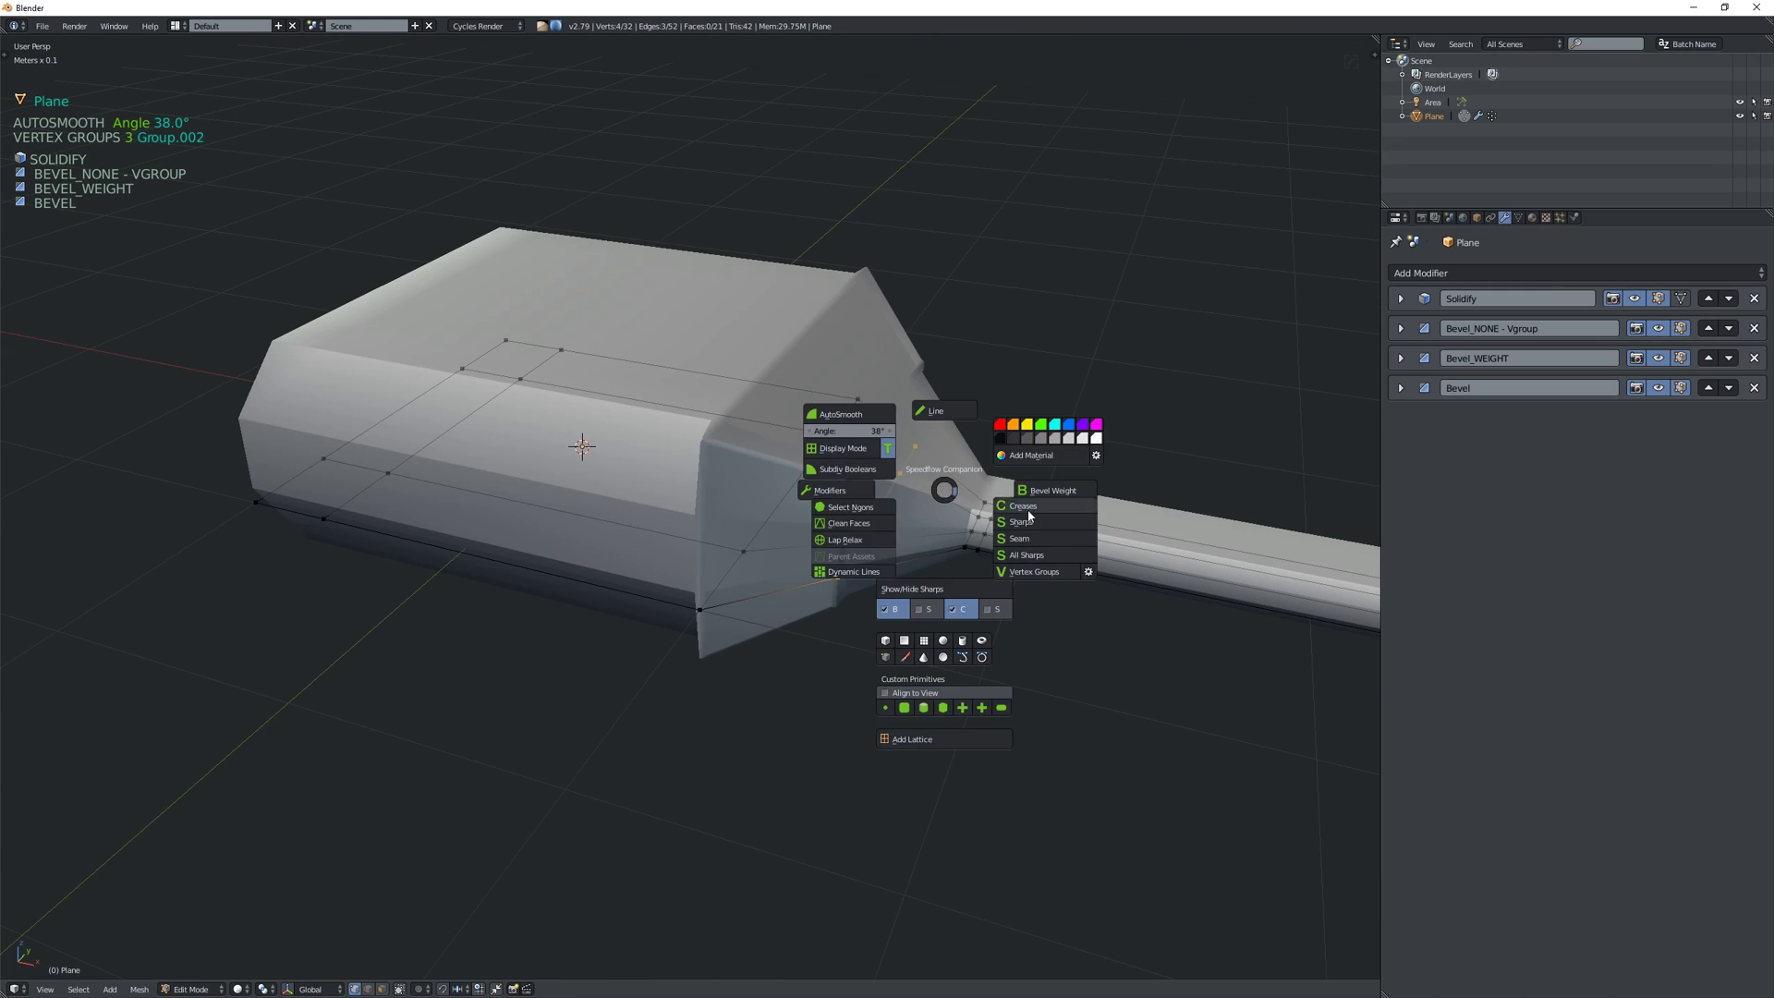
left_click(1085, 576)
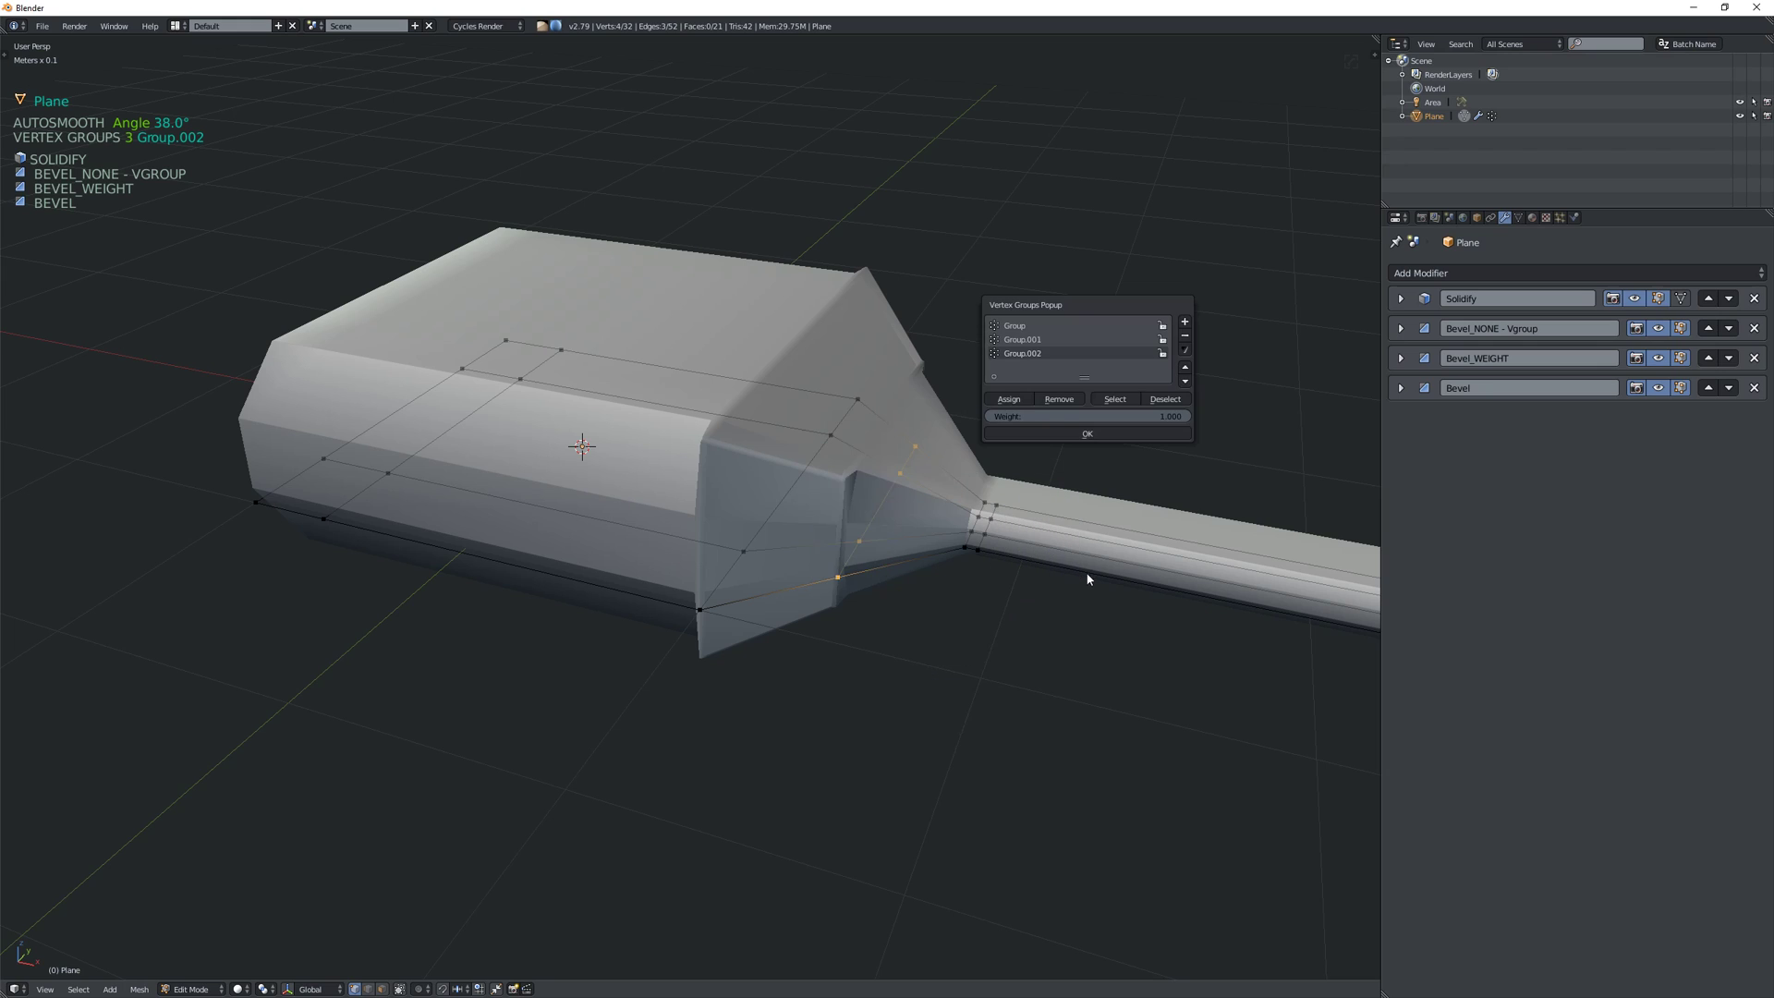
left_click(1056, 403)
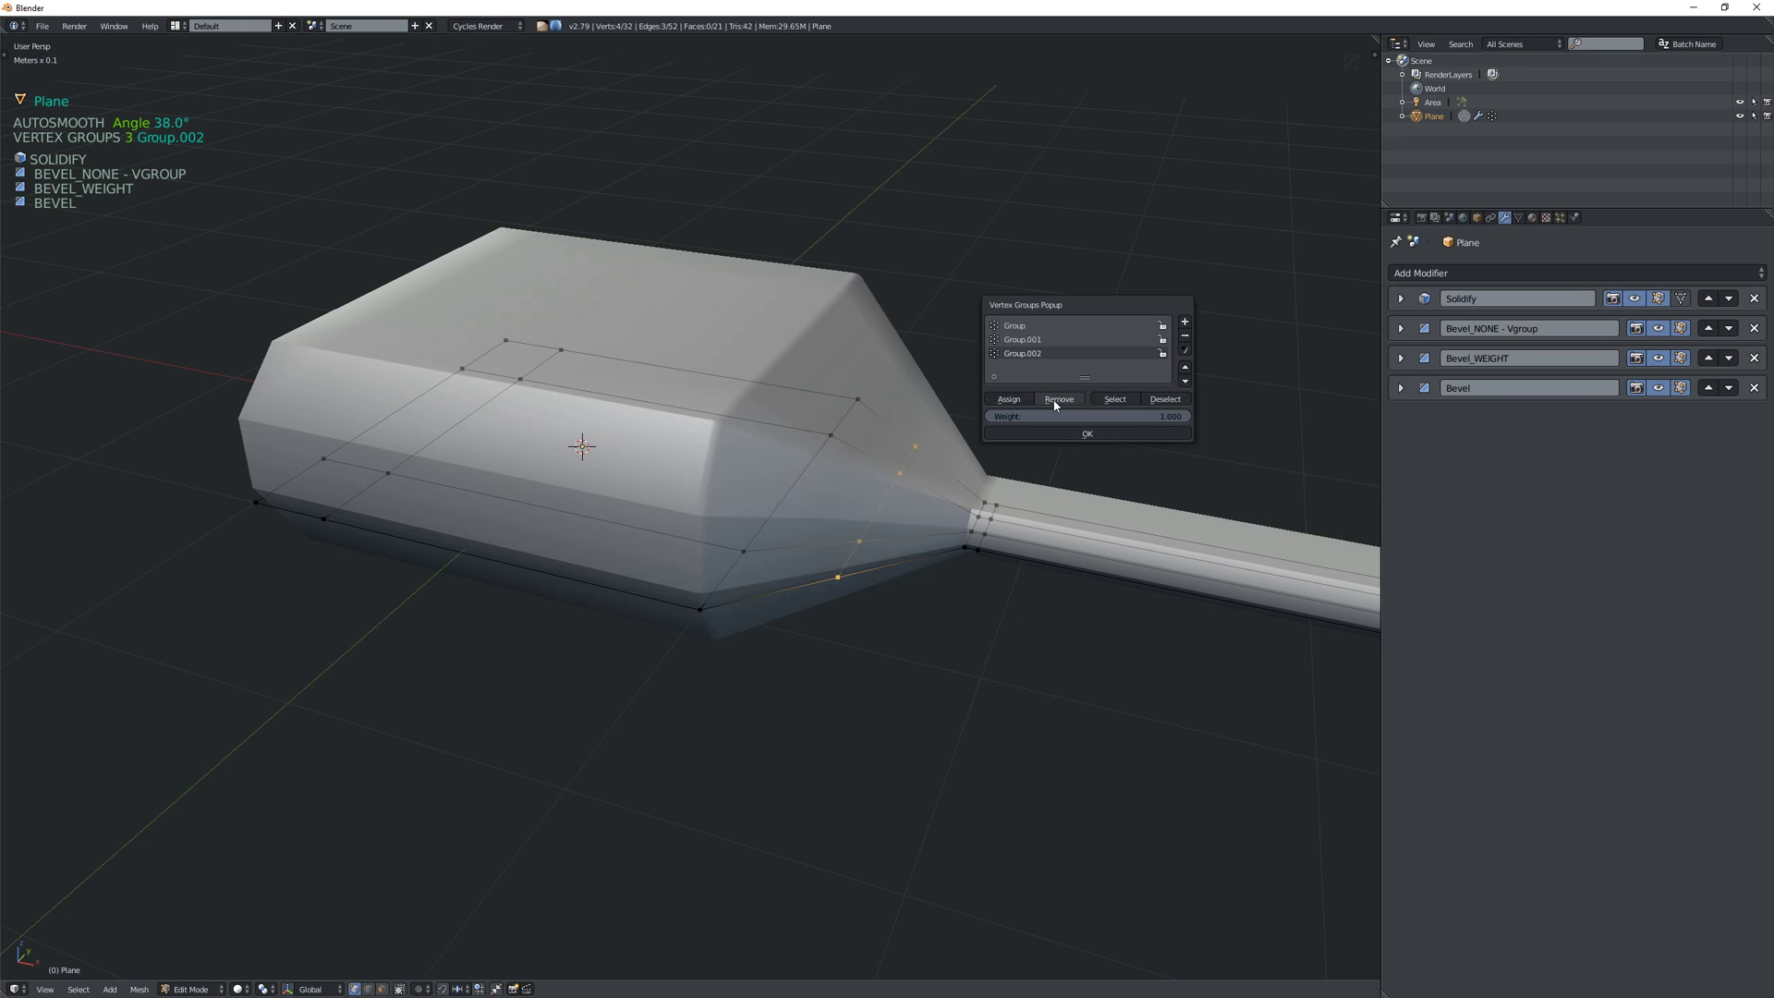
- Dissolve the extra edge loop beside the handle junction and assign the junction's vertex row to Group.002
right_click(993, 509, "alt")
key("ctrl+x")
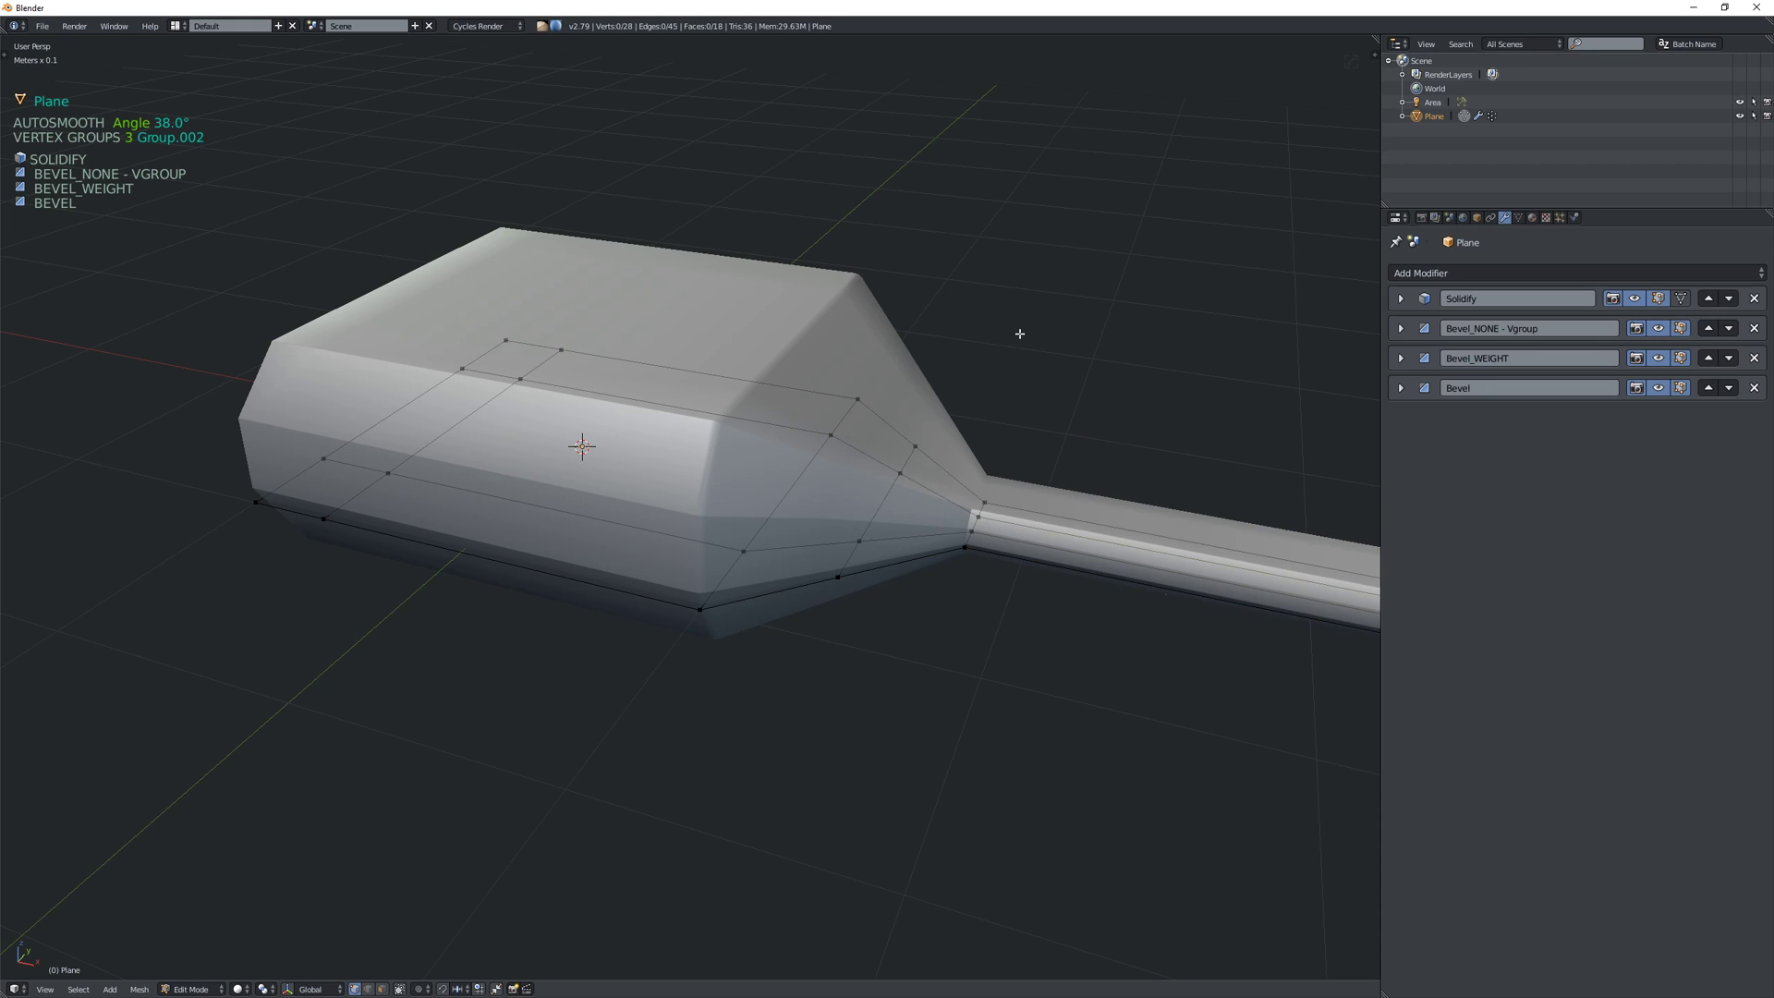
right_click(983, 505, "alt")
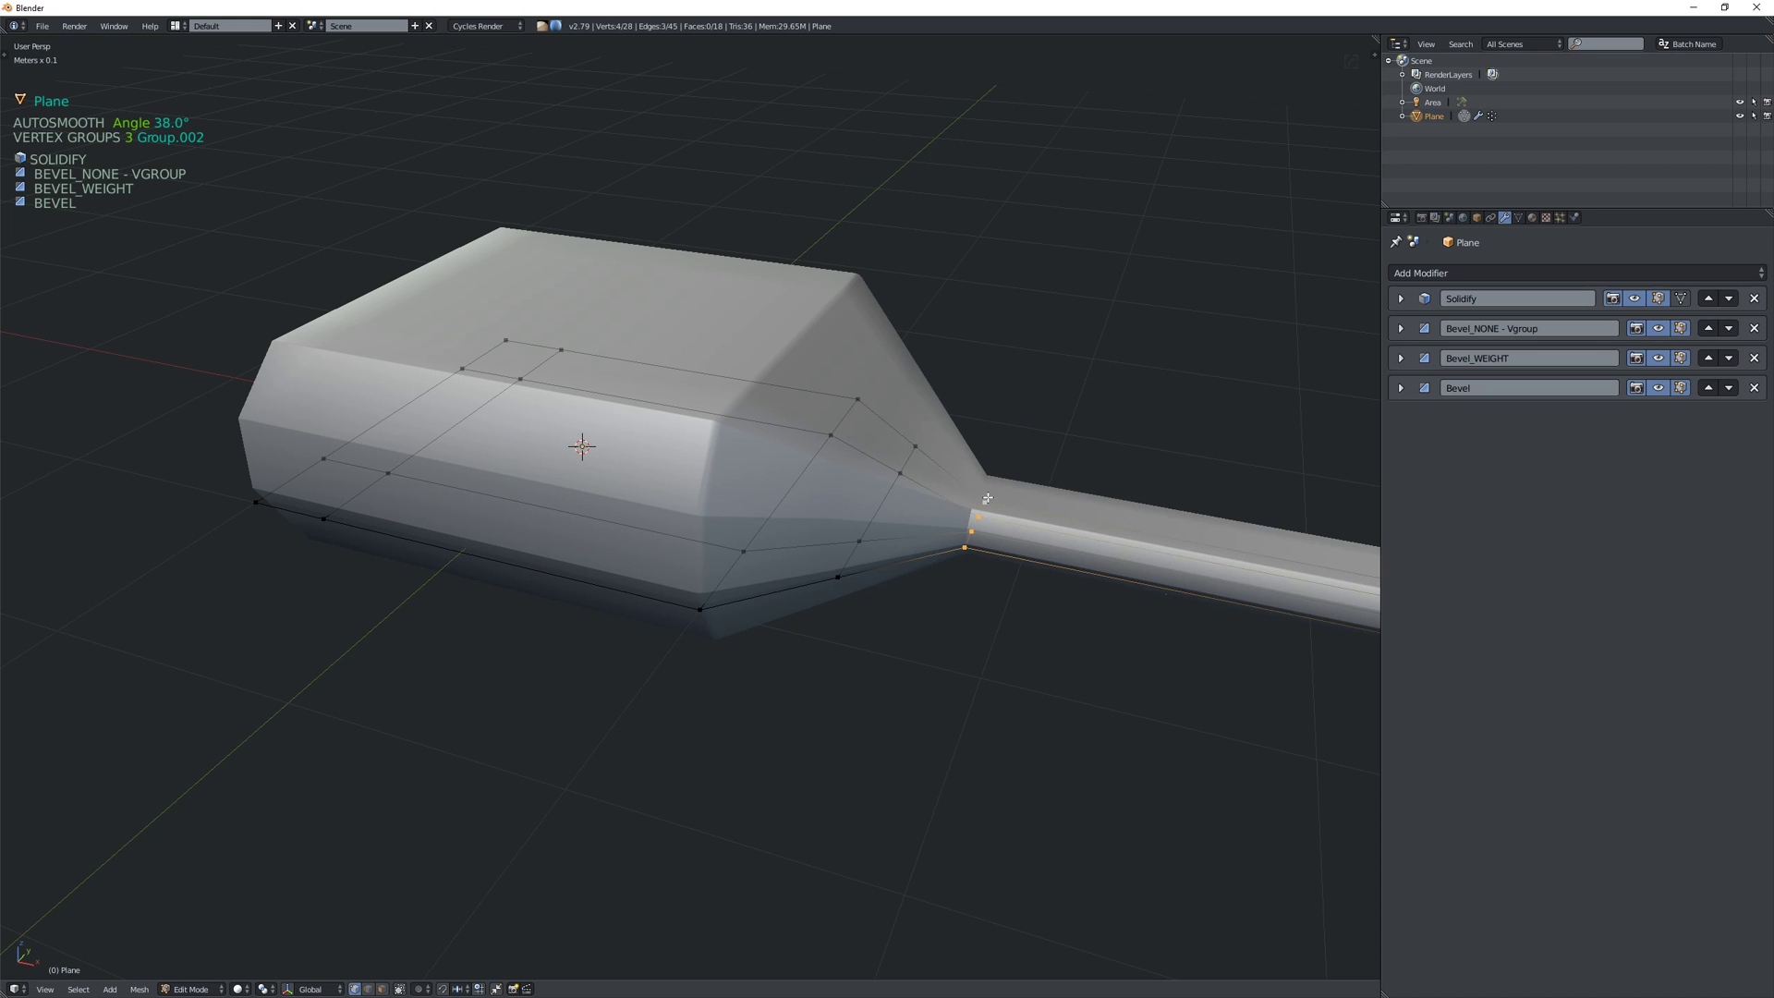
right_click(988, 498)
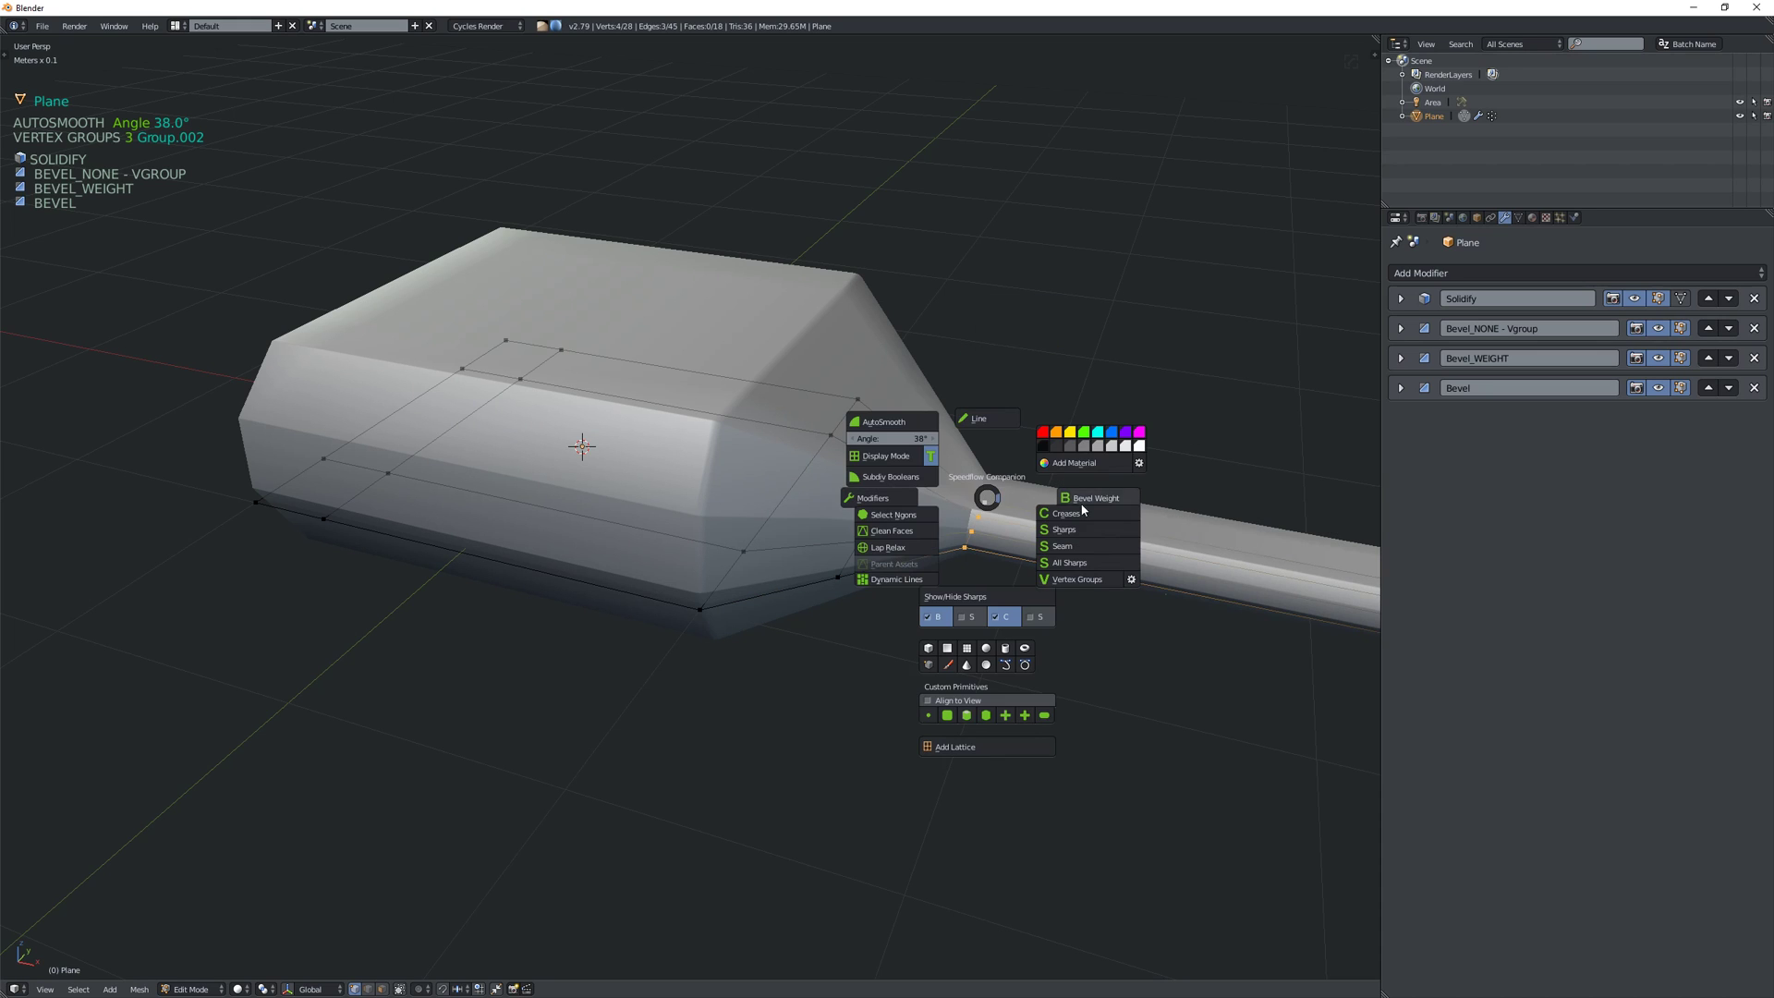
left_click(1133, 584)
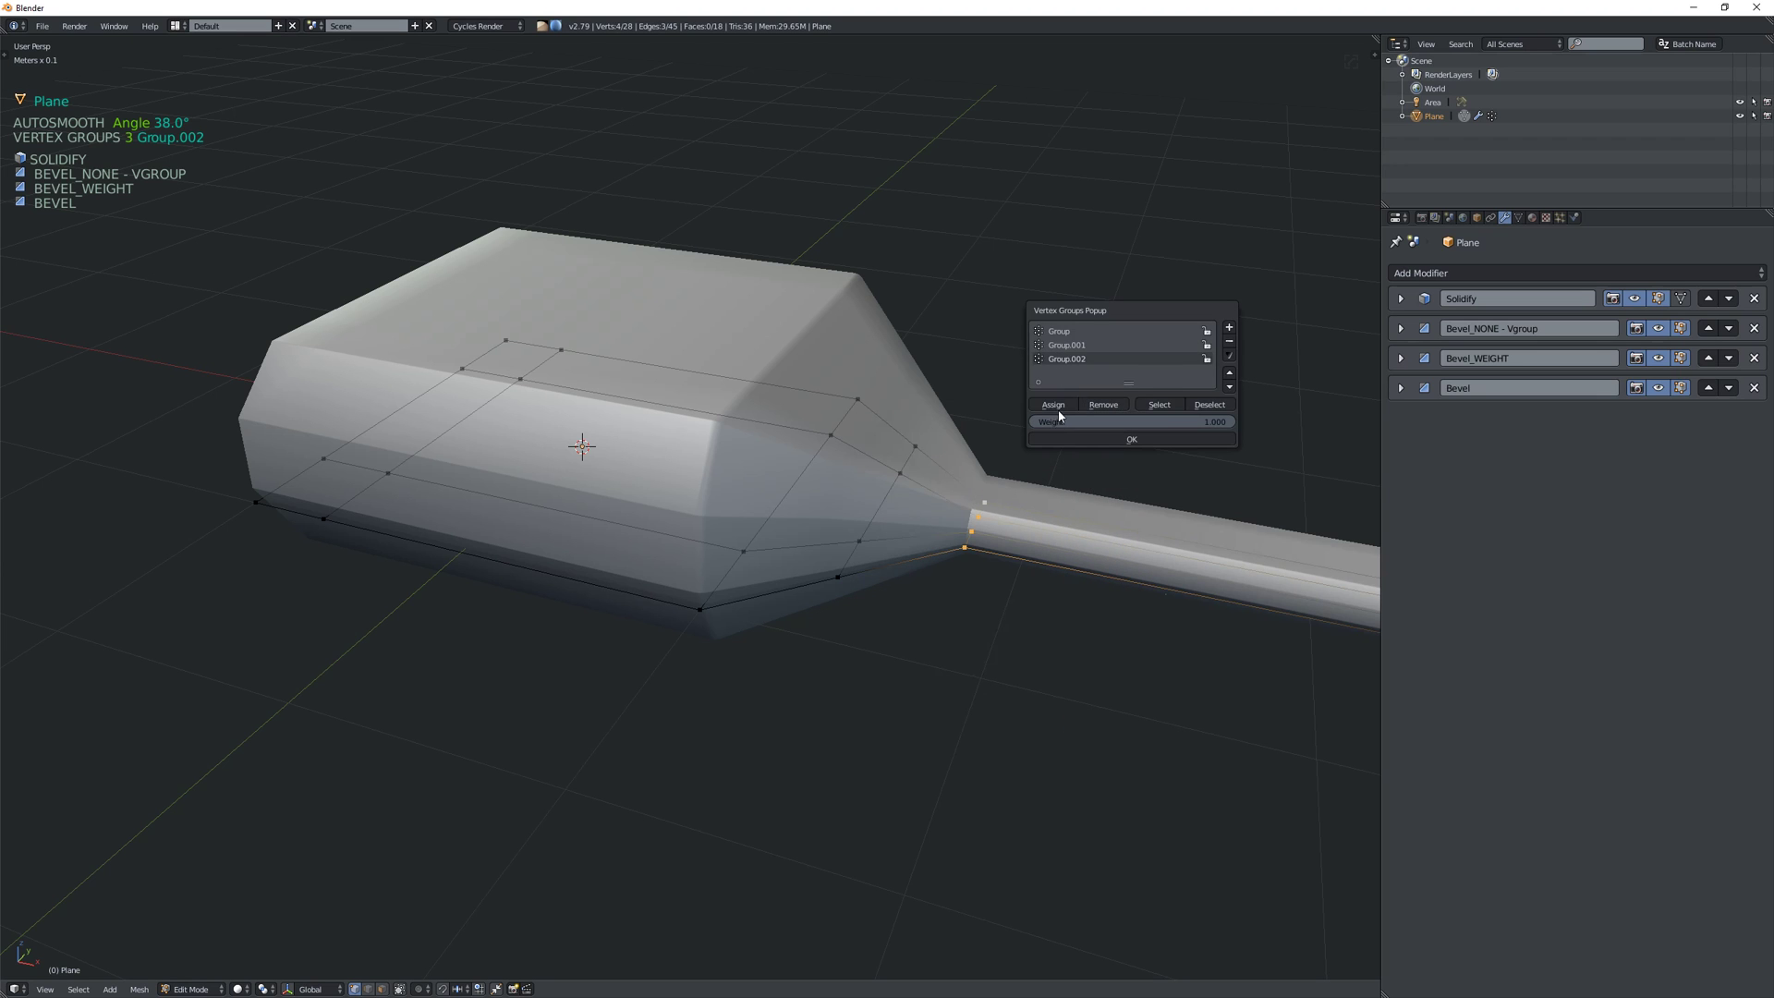
left_click(1053, 405)
key("Tab")
middle_click_drag(986, 417, 977, 414)
- Select the vertex rows at both ends of the transition and check their bevels in Object Mode
key("Tab")
right_click(966, 551)
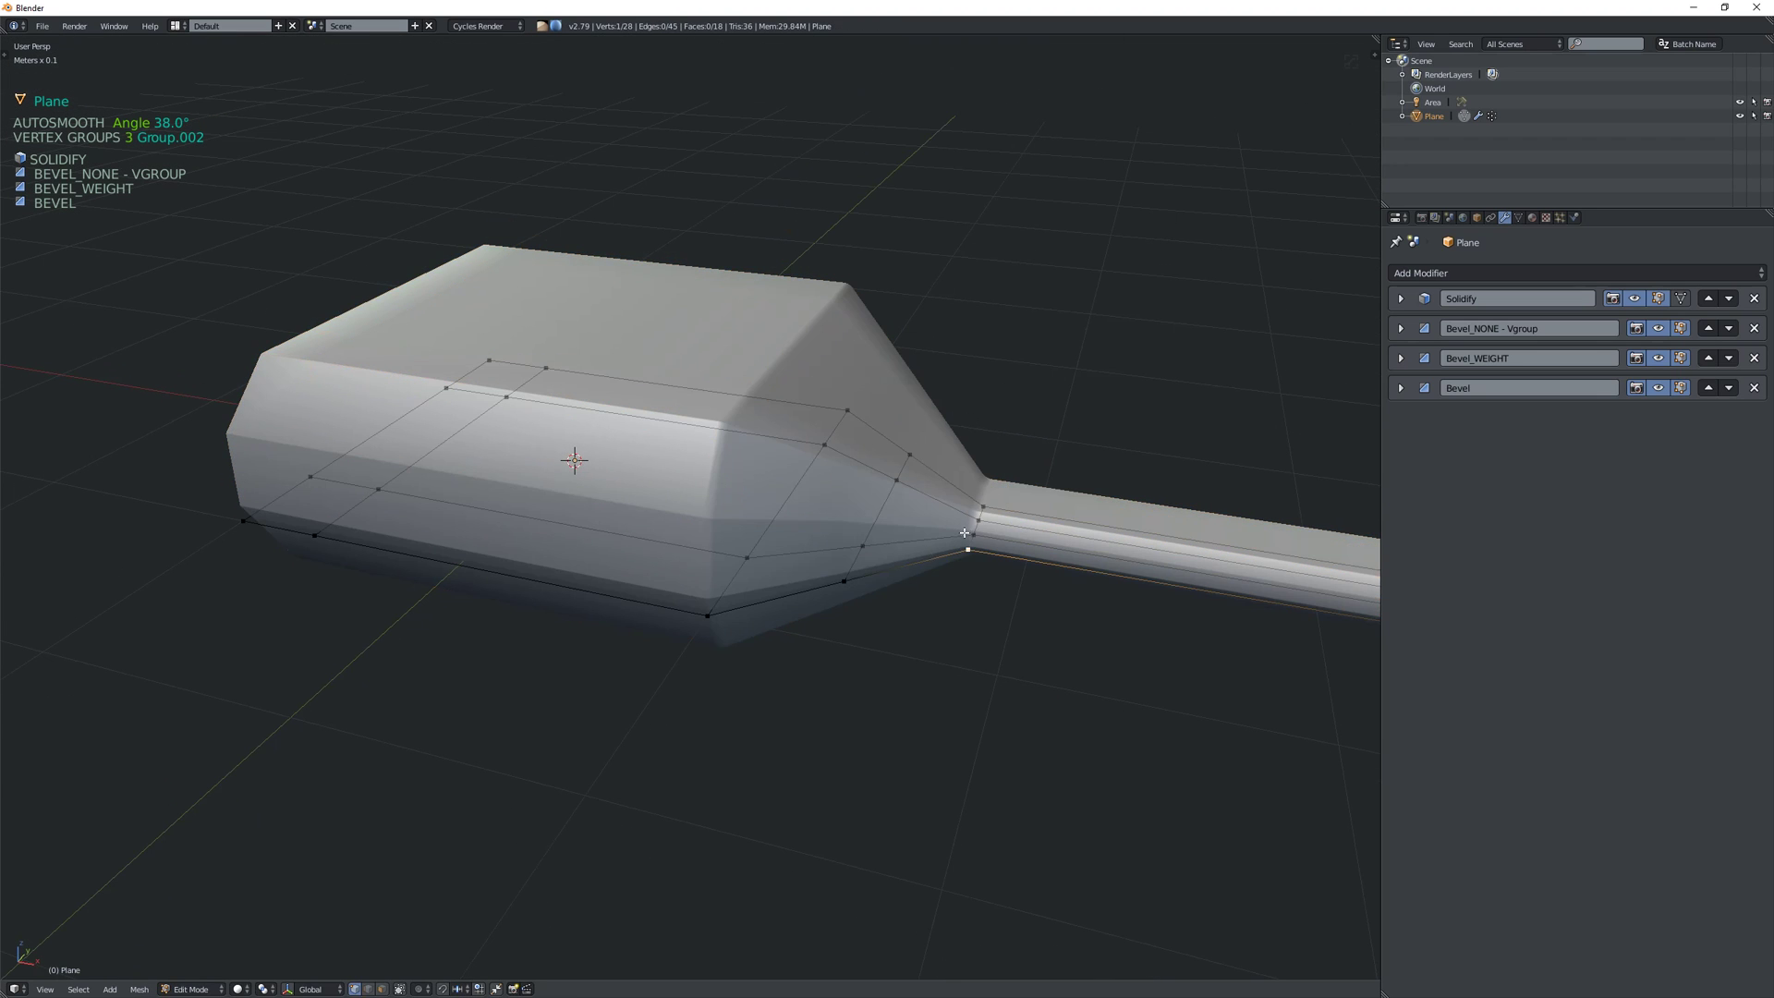
left_click(971, 537, "alt")
left_click(864, 485, "alt+shift")
middle_click_drag(961, 522, 925, 535)
middle_click_drag(982, 484, 953, 519)
key("Tab")
scroll(999, 453, "down", 2)
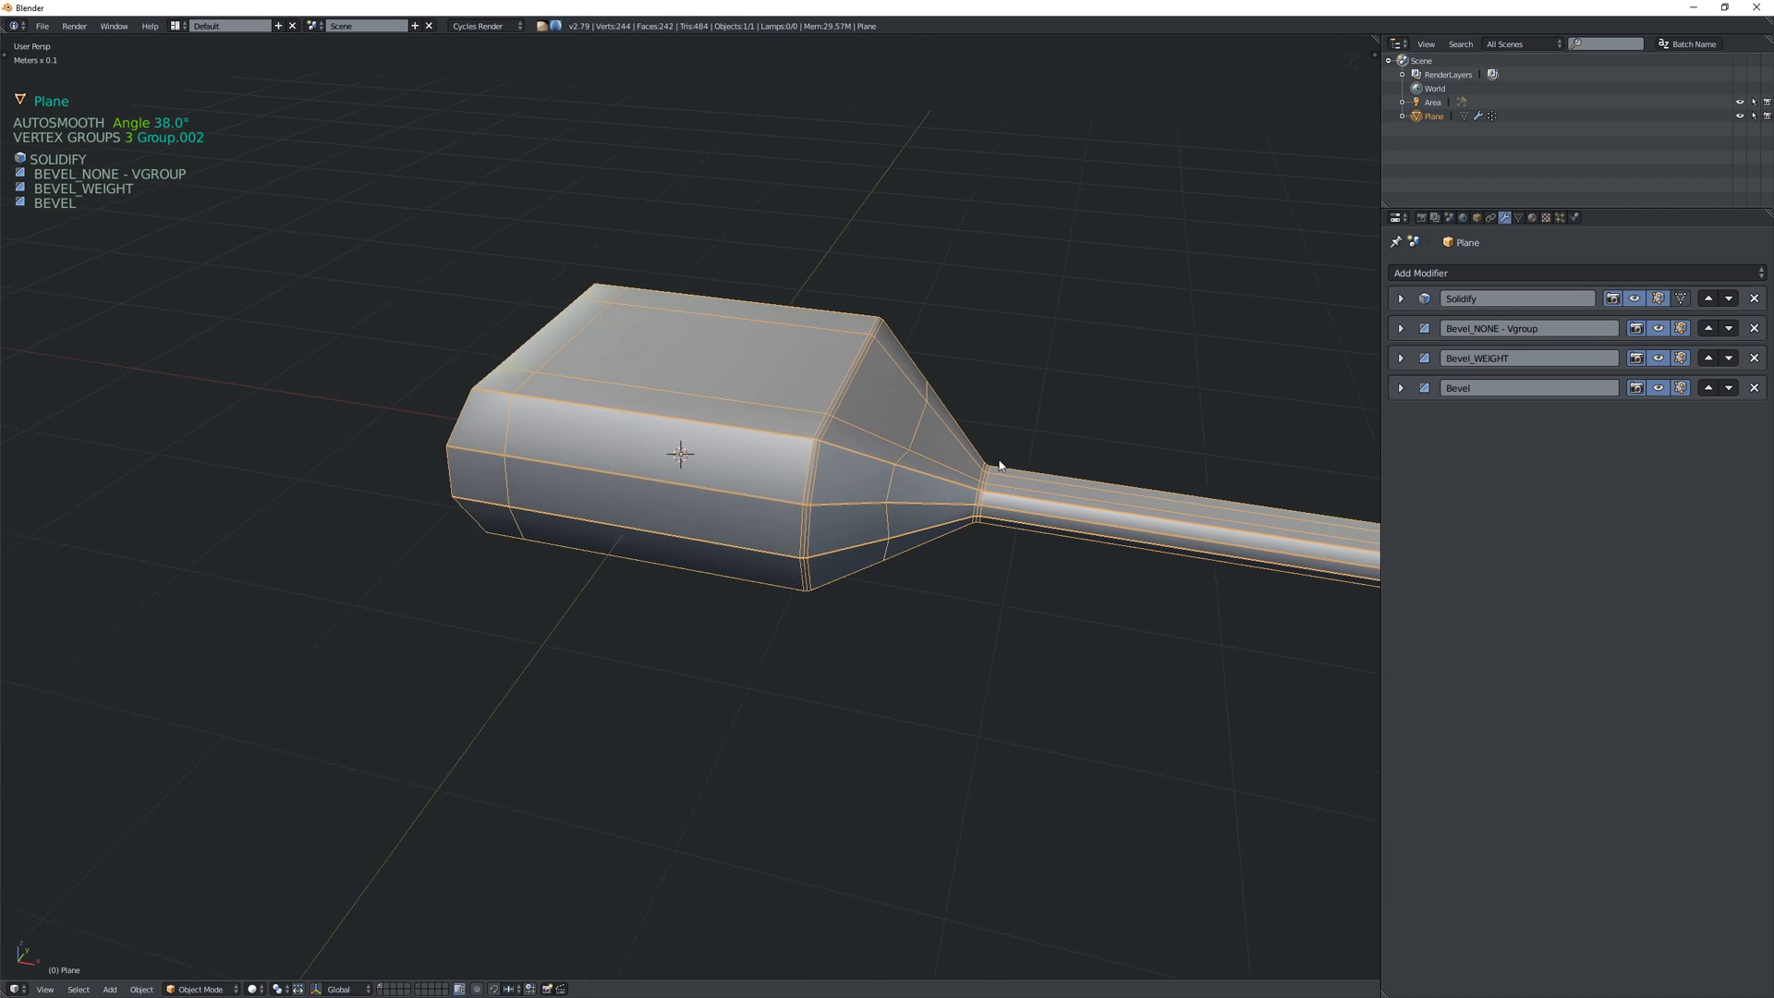
scroll(1005, 457, "up", 1)
key("Tab")
left_click(898, 434)
middle_click_drag(943, 454, 910, 445)
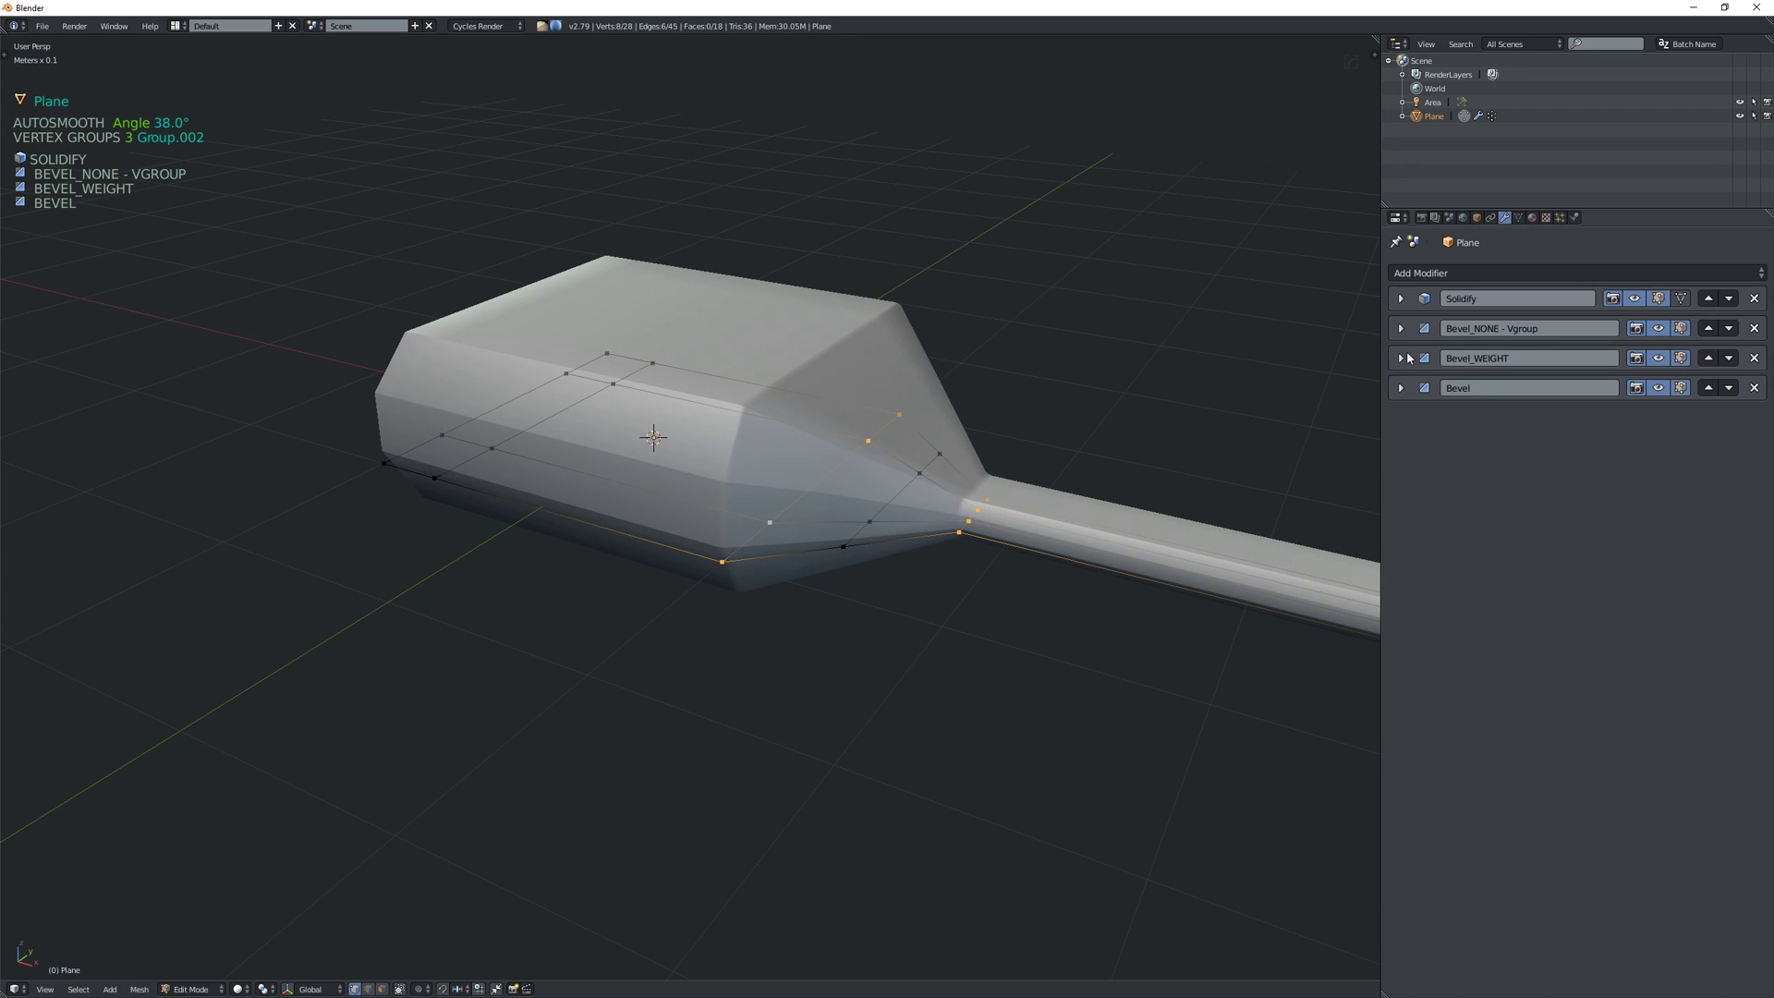
- Try Loop Slide on the vertex-group bevel, compare the result in Object Mode, and turn it off again
left_click(1401, 329)
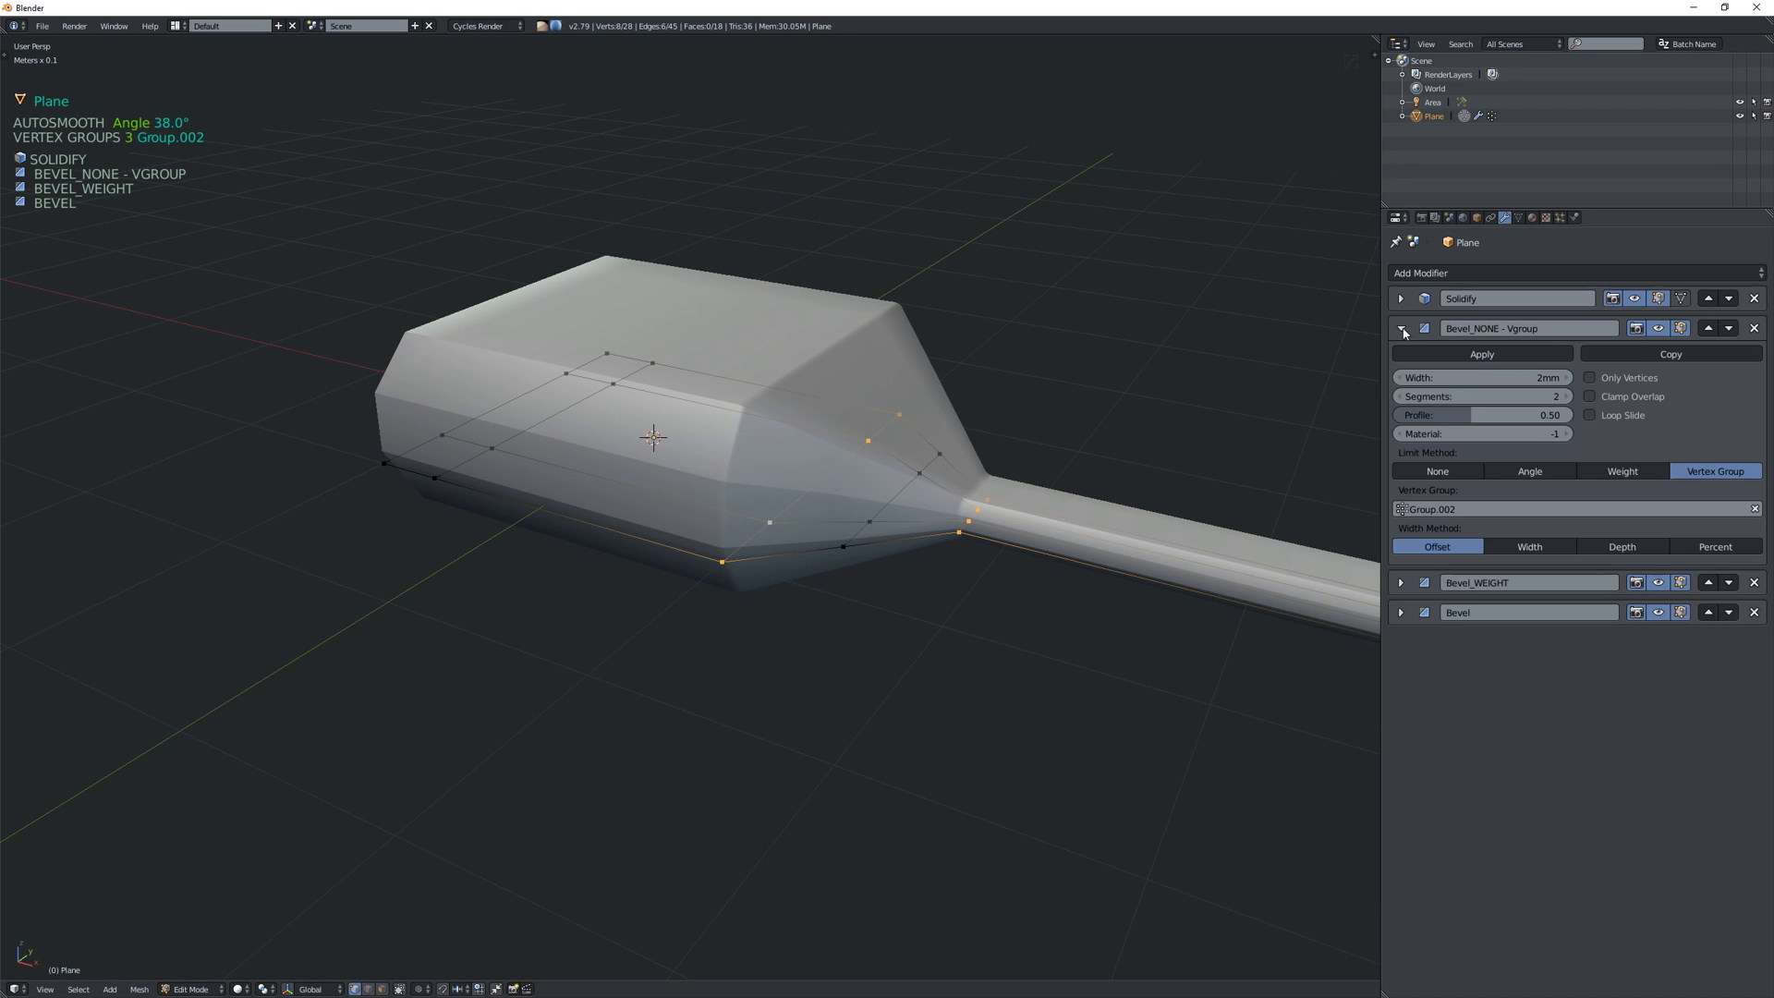
left_click(1617, 416)
key("Tab")
middle_click_drag(1003, 345, 1022, 424)
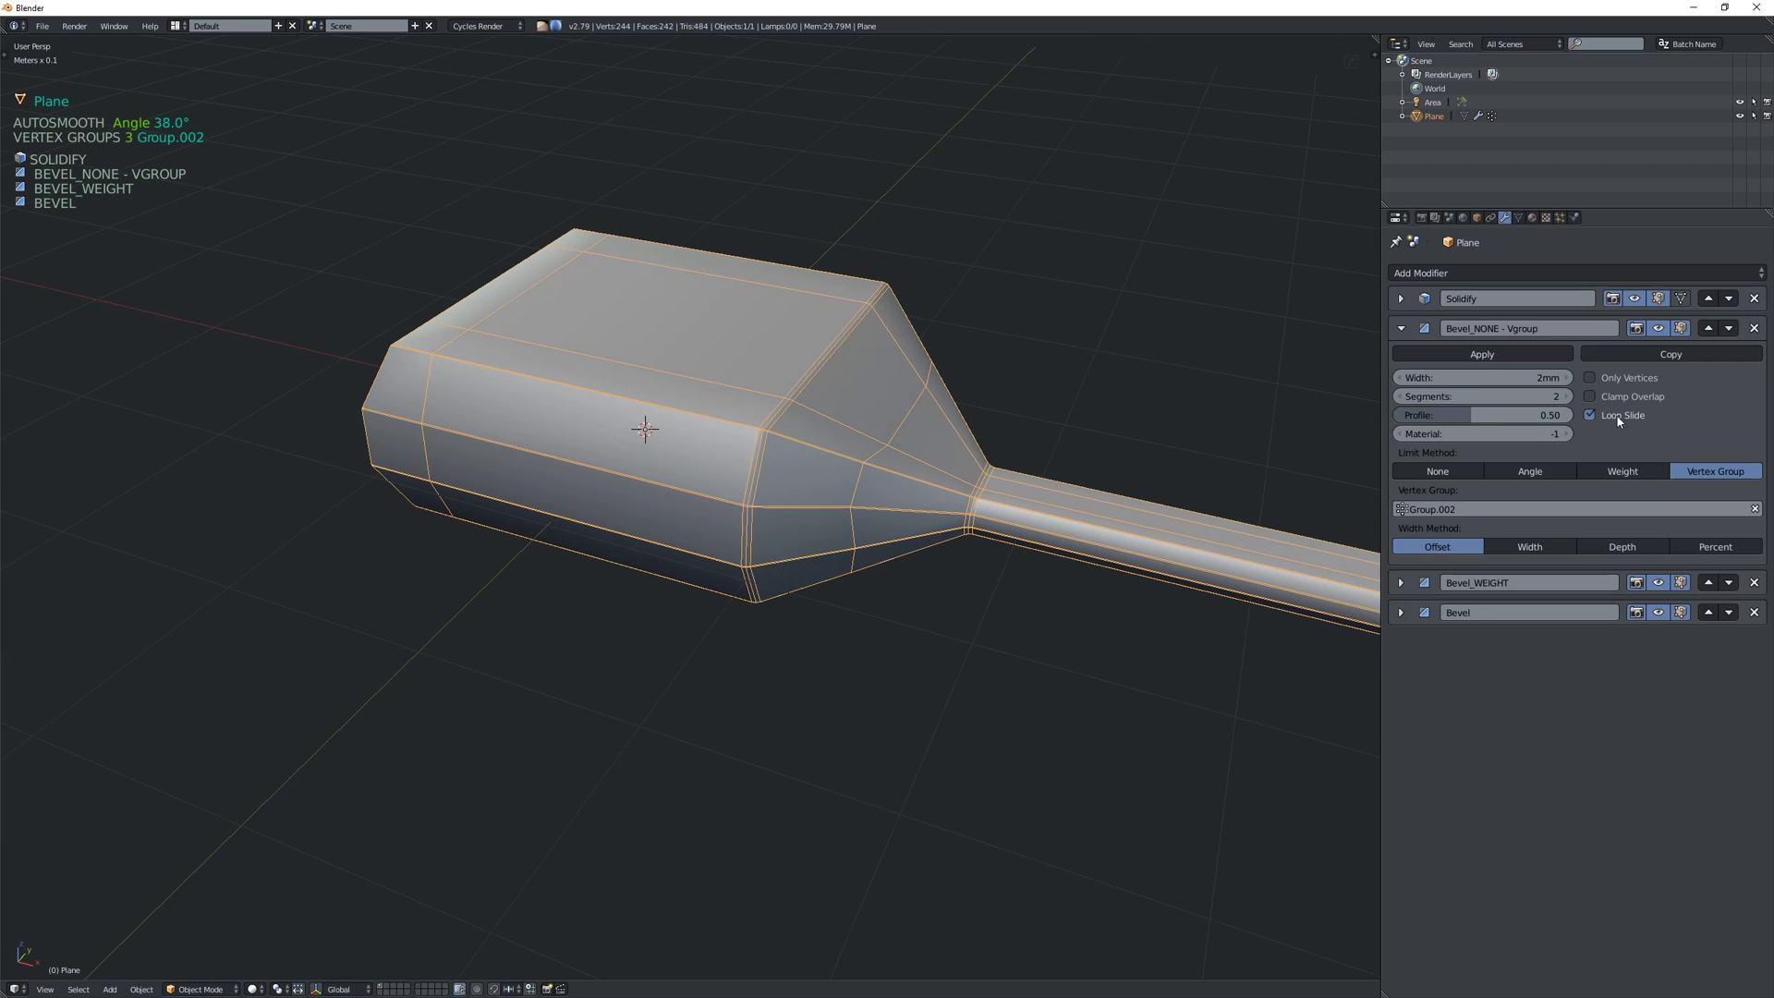
left_click(1617, 416)
middle_click_drag(933, 443, 984, 474)
- Toggle Clamp Overlap and Only Vertices on the vertex-group bevel on and back off to compare their effects
left_click(1637, 397)
left_click(1638, 396)
left_click(1638, 380)
left_click(1638, 381)
- Add a level 2 Subdivision Surface to the paddle, inspect its smooth shading, and collapse the vertex-group bevel settings
middle_click_drag(854, 526, 813, 518)
scroll(1101, 502, "down", 3)
key("ctrl+2")
key("a")
mouse_move(1028, 496)
middle_mouse_down()
mouse_move(982, 412)
mouse_move(951, 397)
mouse_move(996, 375)
mouse_move(989, 360)
mouse_move(1024, 373)
middle_mouse_up()
right_click(944, 392)
key("shift+z")
left_click(986, 391)
left_click(1400, 328)
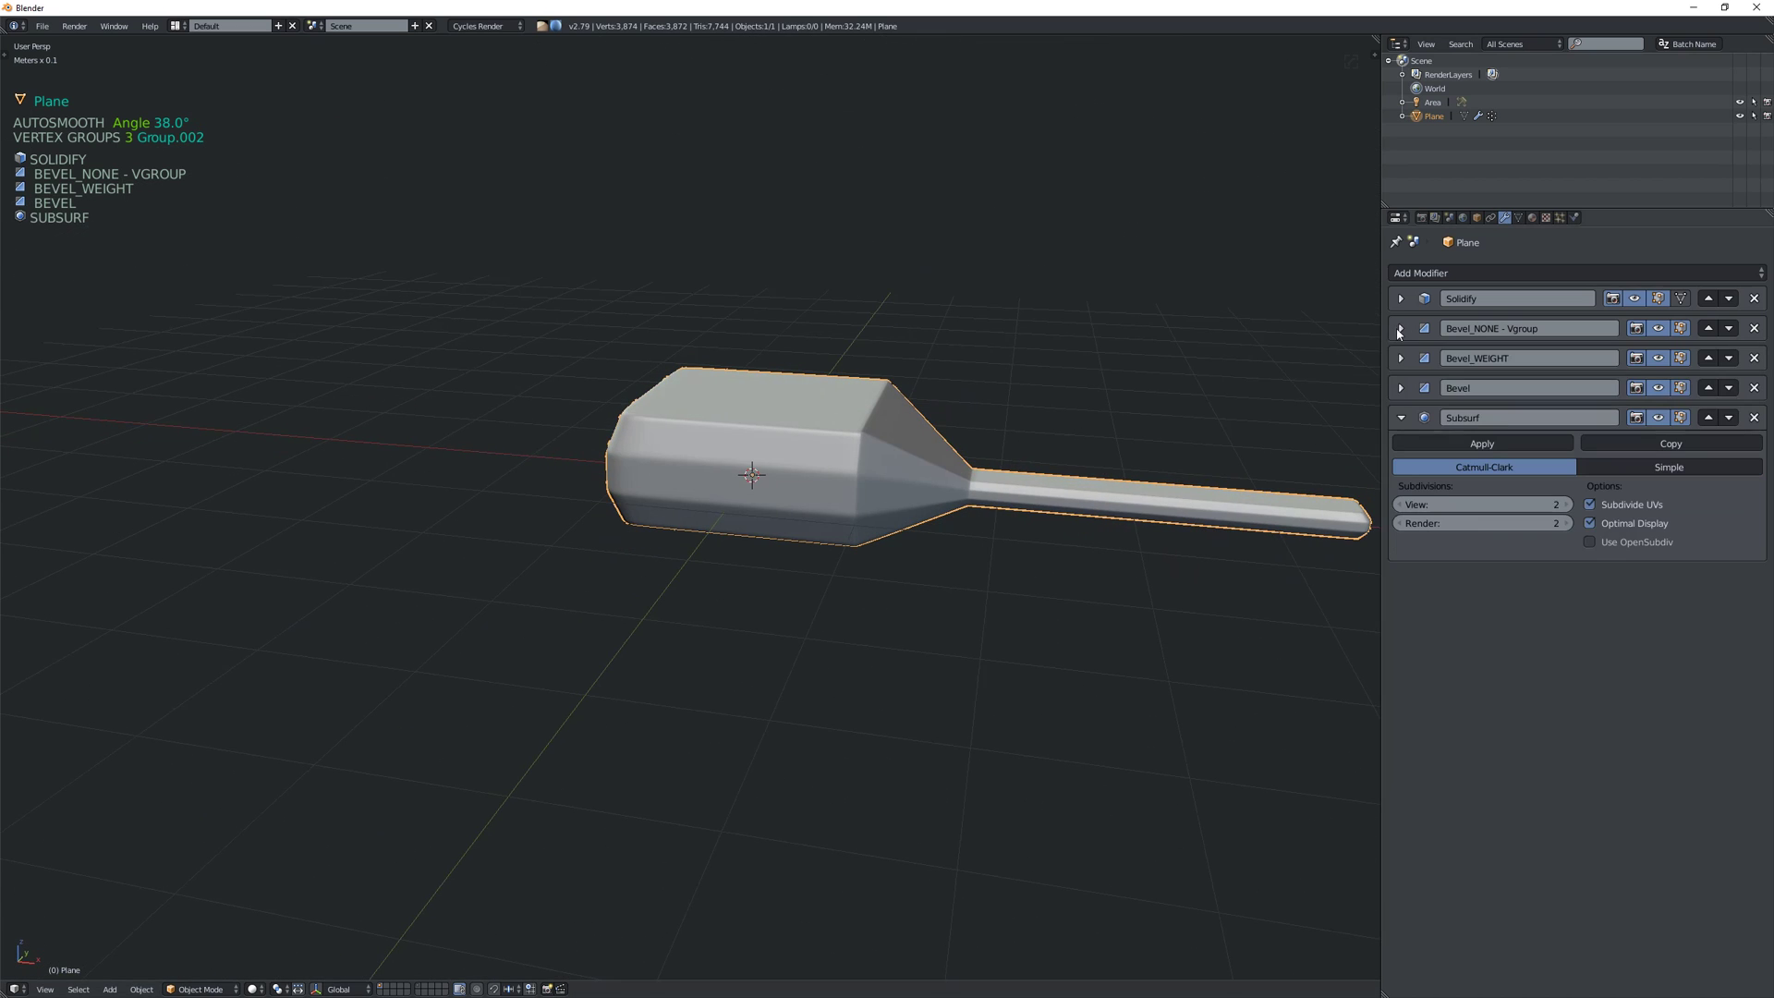
- Set the Solidify modifier's vertex-group factor to 0.561 and its thickness to -7.4 cm
middle_click_drag(1312, 342, 1201, 517)
left_click(1402, 299)
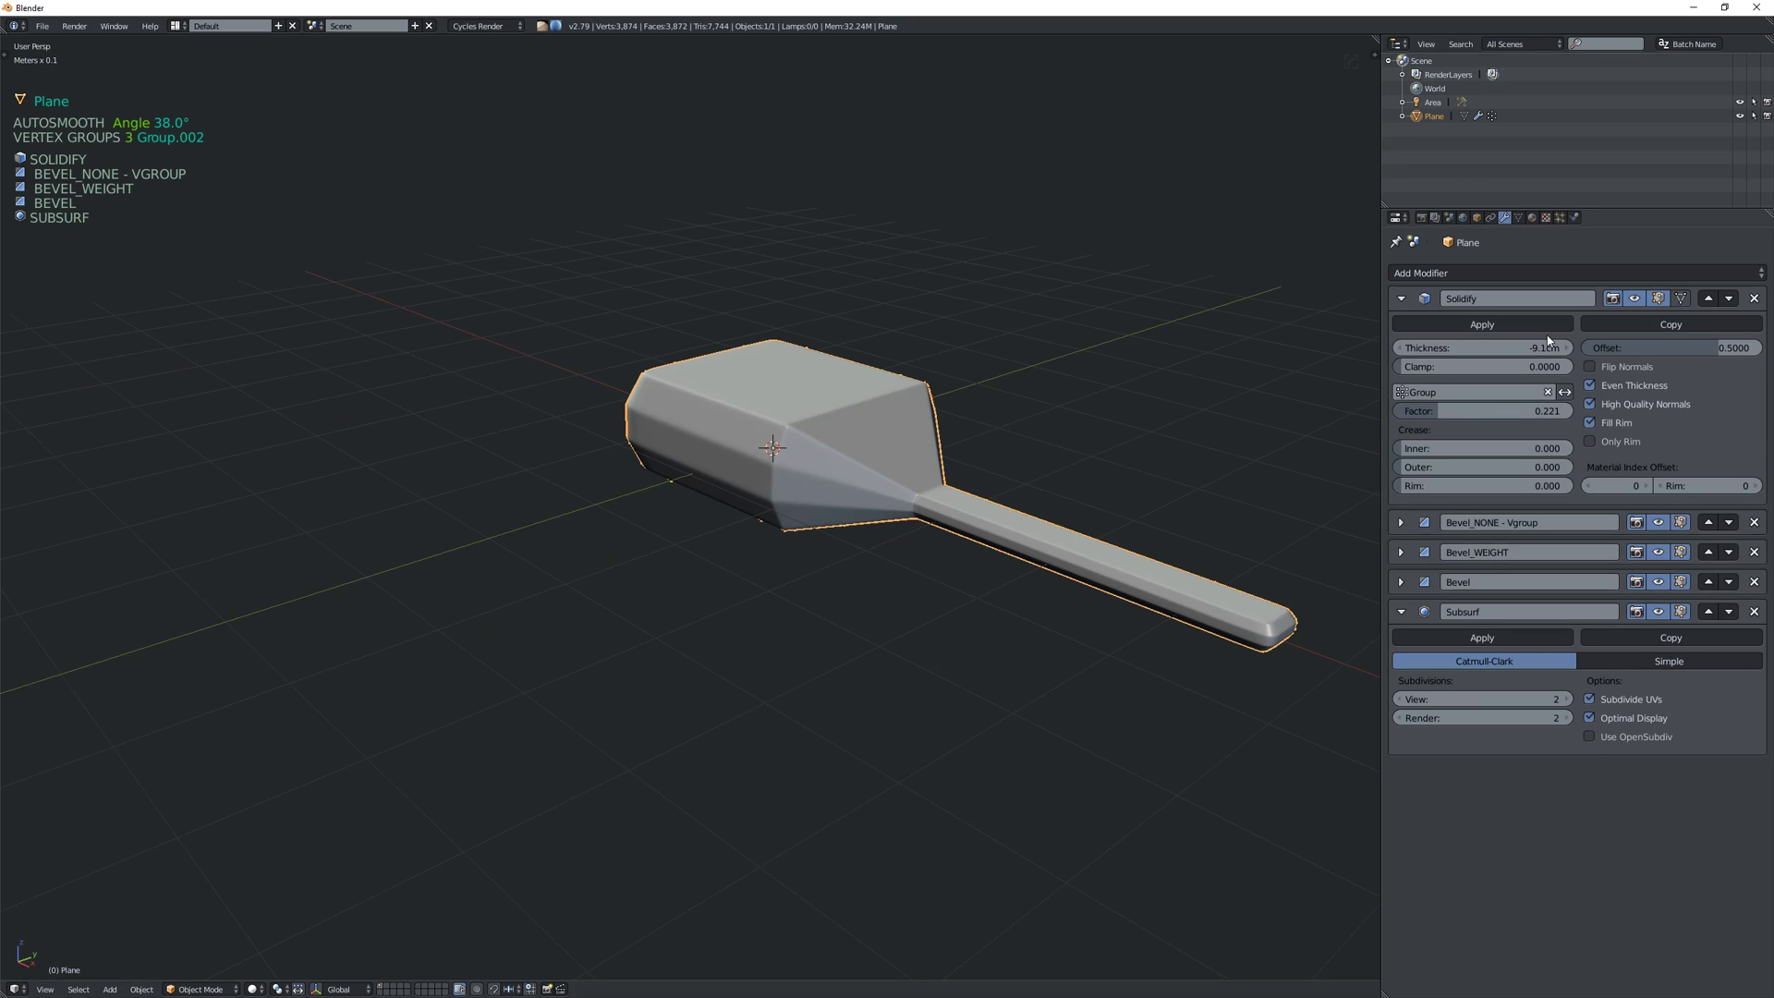
left_click_drag(1443, 412, 1497, 410)
mouse_move(1511, 348)
left_mouse_down()
mouse_move(1492, 348)
mouse_move(1552, 348)
mouse_move(1527, 348)
left_mouse_up()
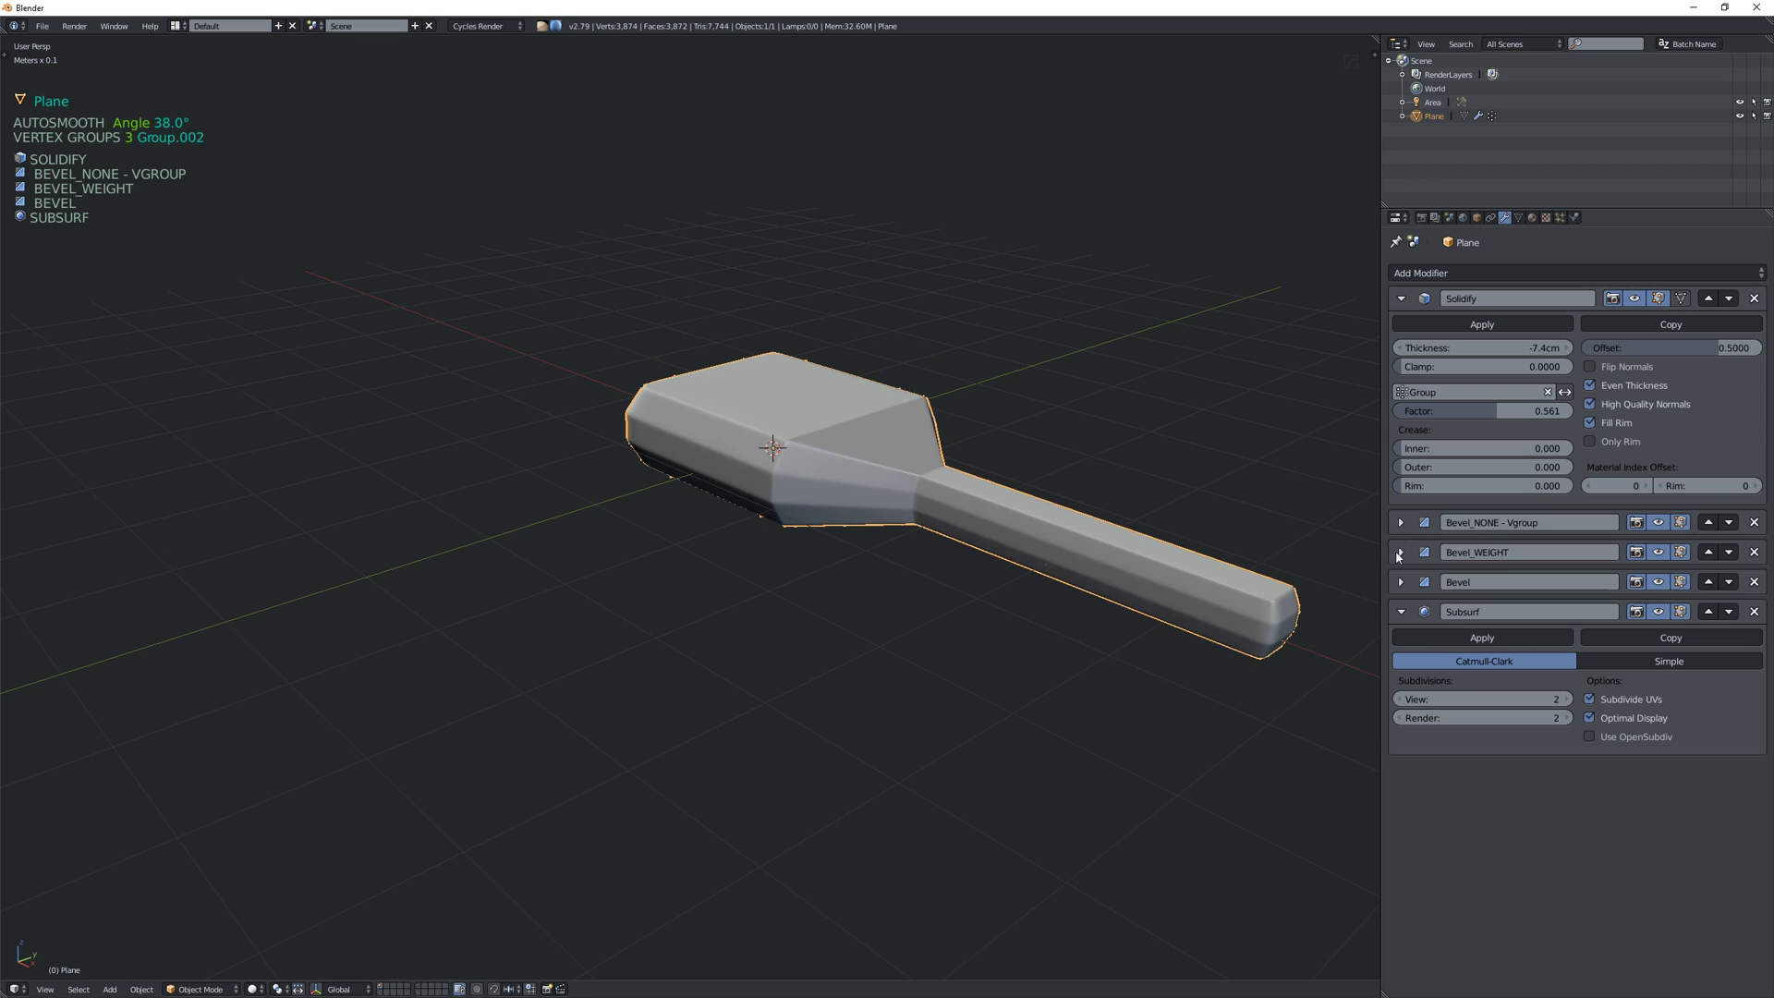
- Reduce the width of the Bevel_WEIGHT modifier to 3.036 m
left_click(1401, 553)
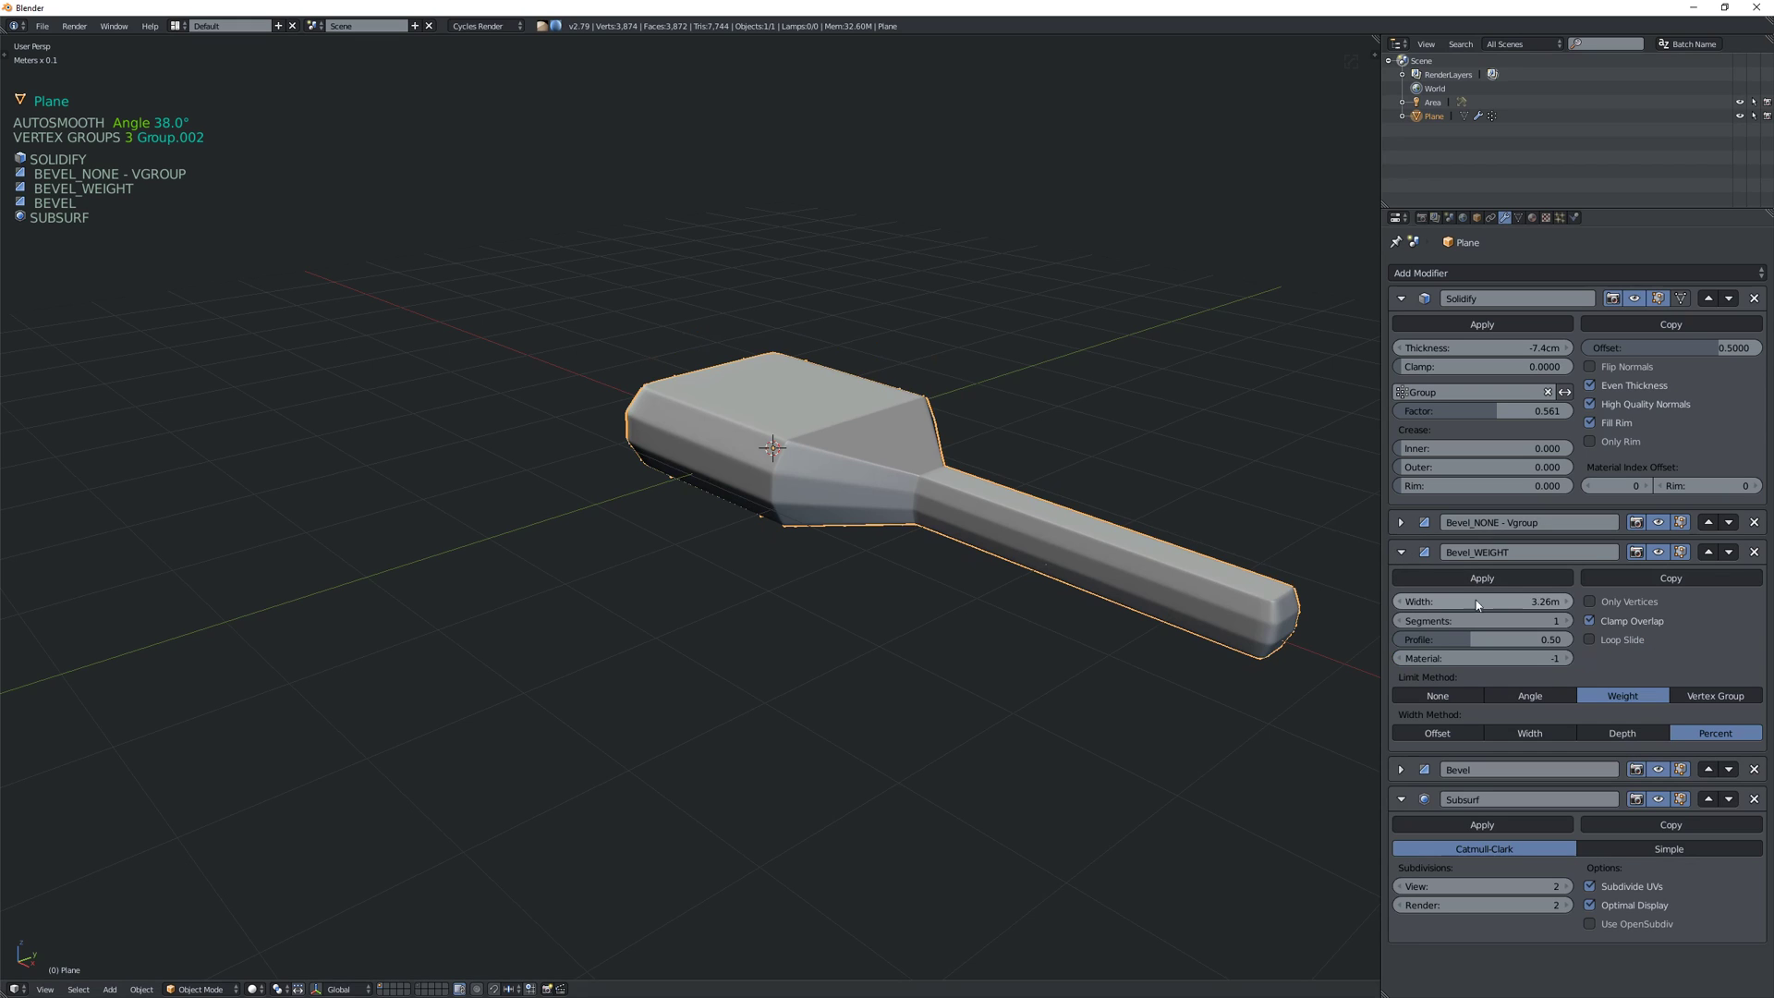
left_click_drag(1525, 602, 1523, 602)
left_click_drag(1413, 604, 1406, 605)
- Set the last Bevel modifier to a width of 1.82 cm with 2 segments
left_click(1400, 769)
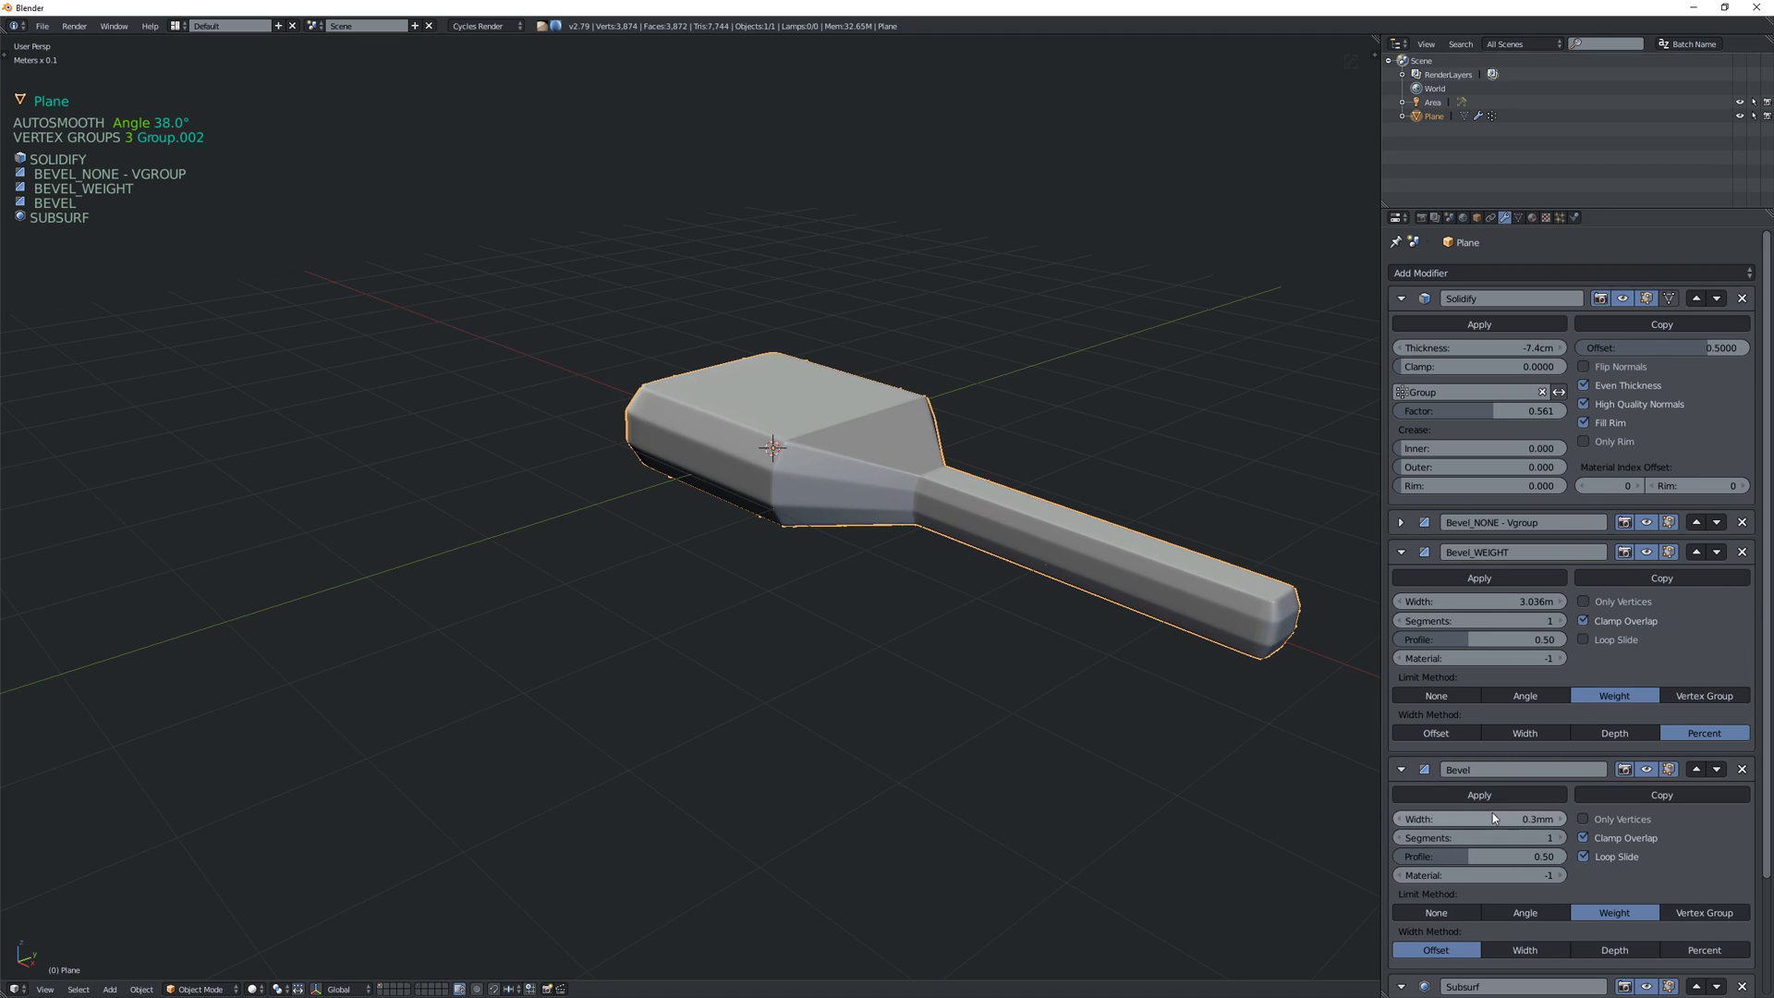
left_click_drag(1494, 819, 1534, 820)
left_click(1557, 839)
middle_click_drag(1060, 534, 1044, 499)
- Collapse the settings of the Solidify, Bevel_WEIGHT, Bevel and Subsurf modifiers
left_click(1399, 298)
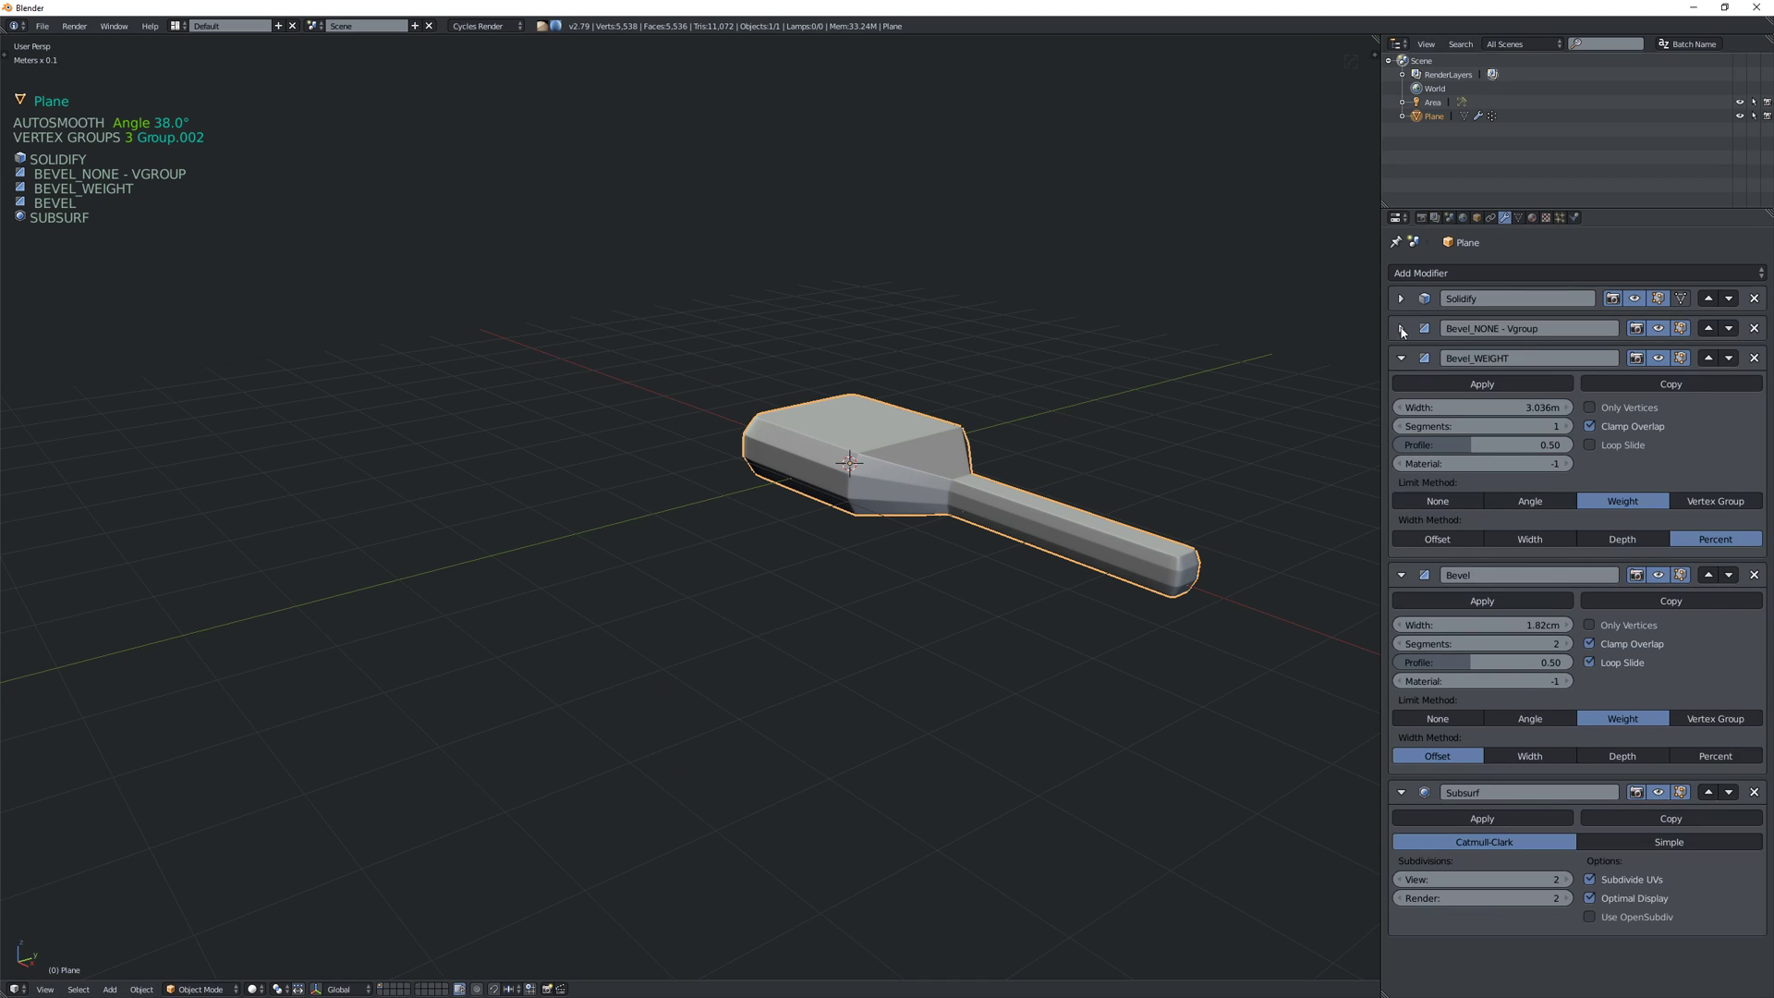
left_click(1401, 358)
left_click(1401, 389)
left_click(1400, 417)
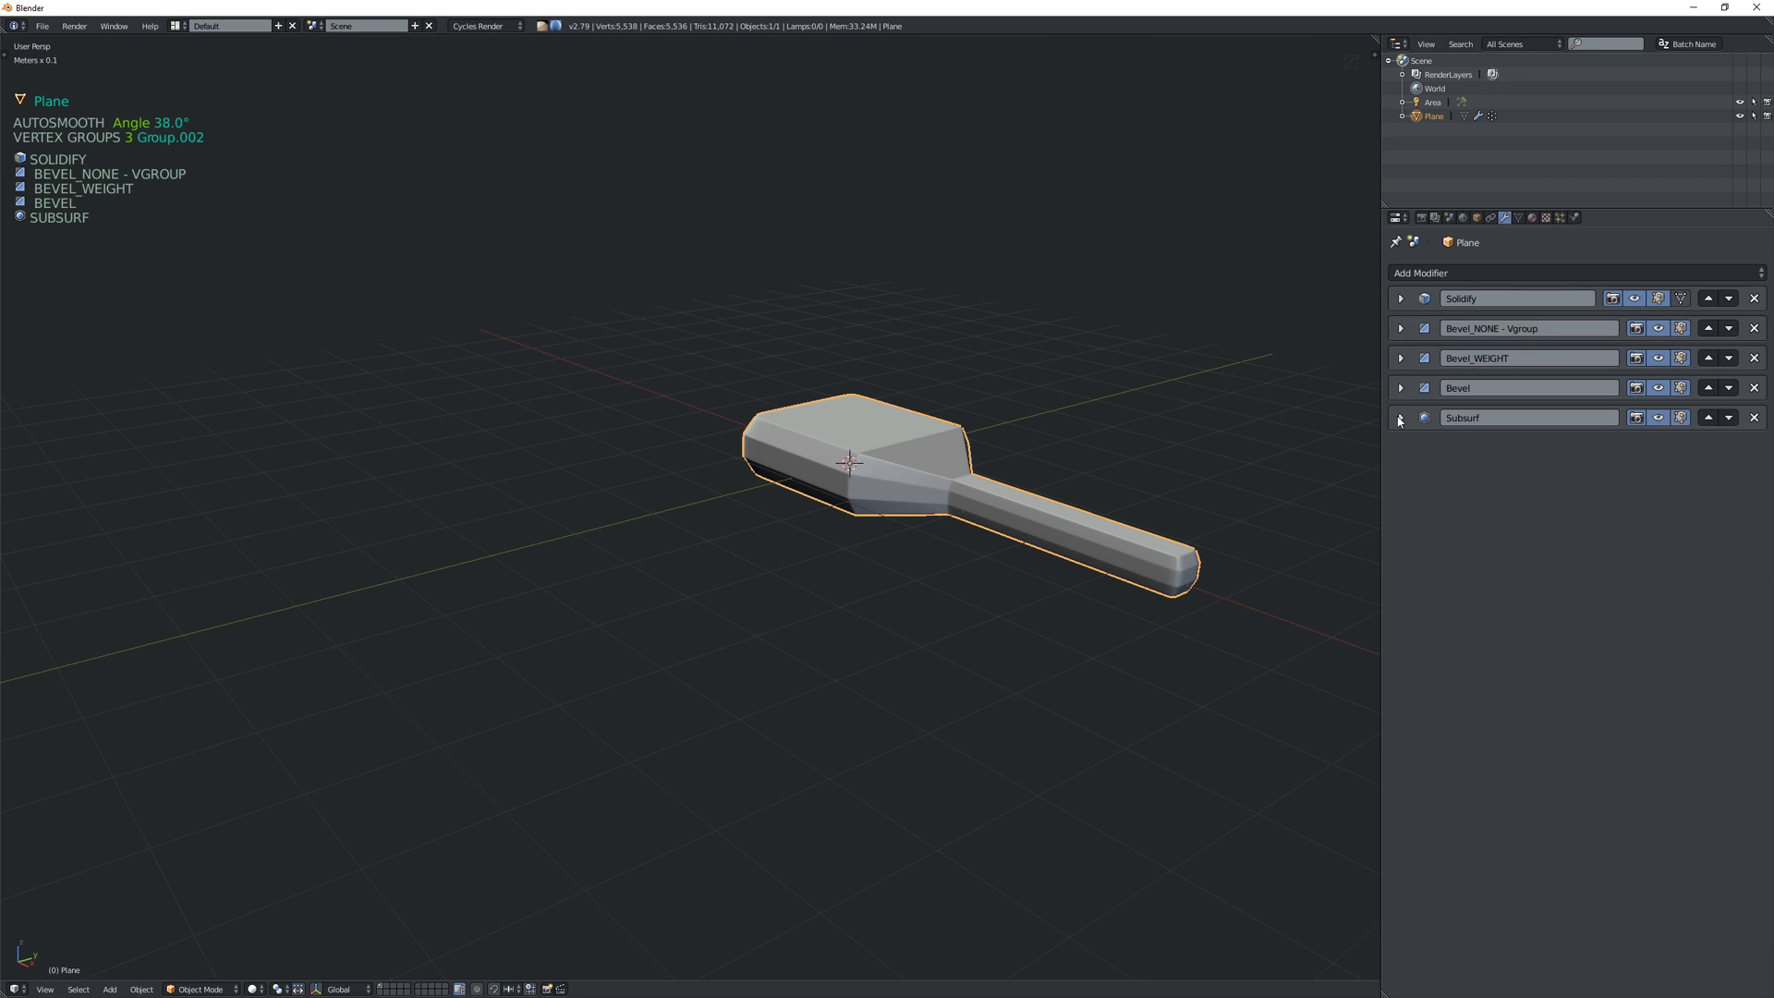
- Inspect the base mesh in Edit Mode, select two edges along the head-to-handle transition, and return to Object Mode
mouse_move(1113, 460)
middle_mouse_down()
mouse_move(1127, 501)
mouse_move(1103, 459)
middle_mouse_up()
key("Tab")
scroll(918, 471, "up", 3)
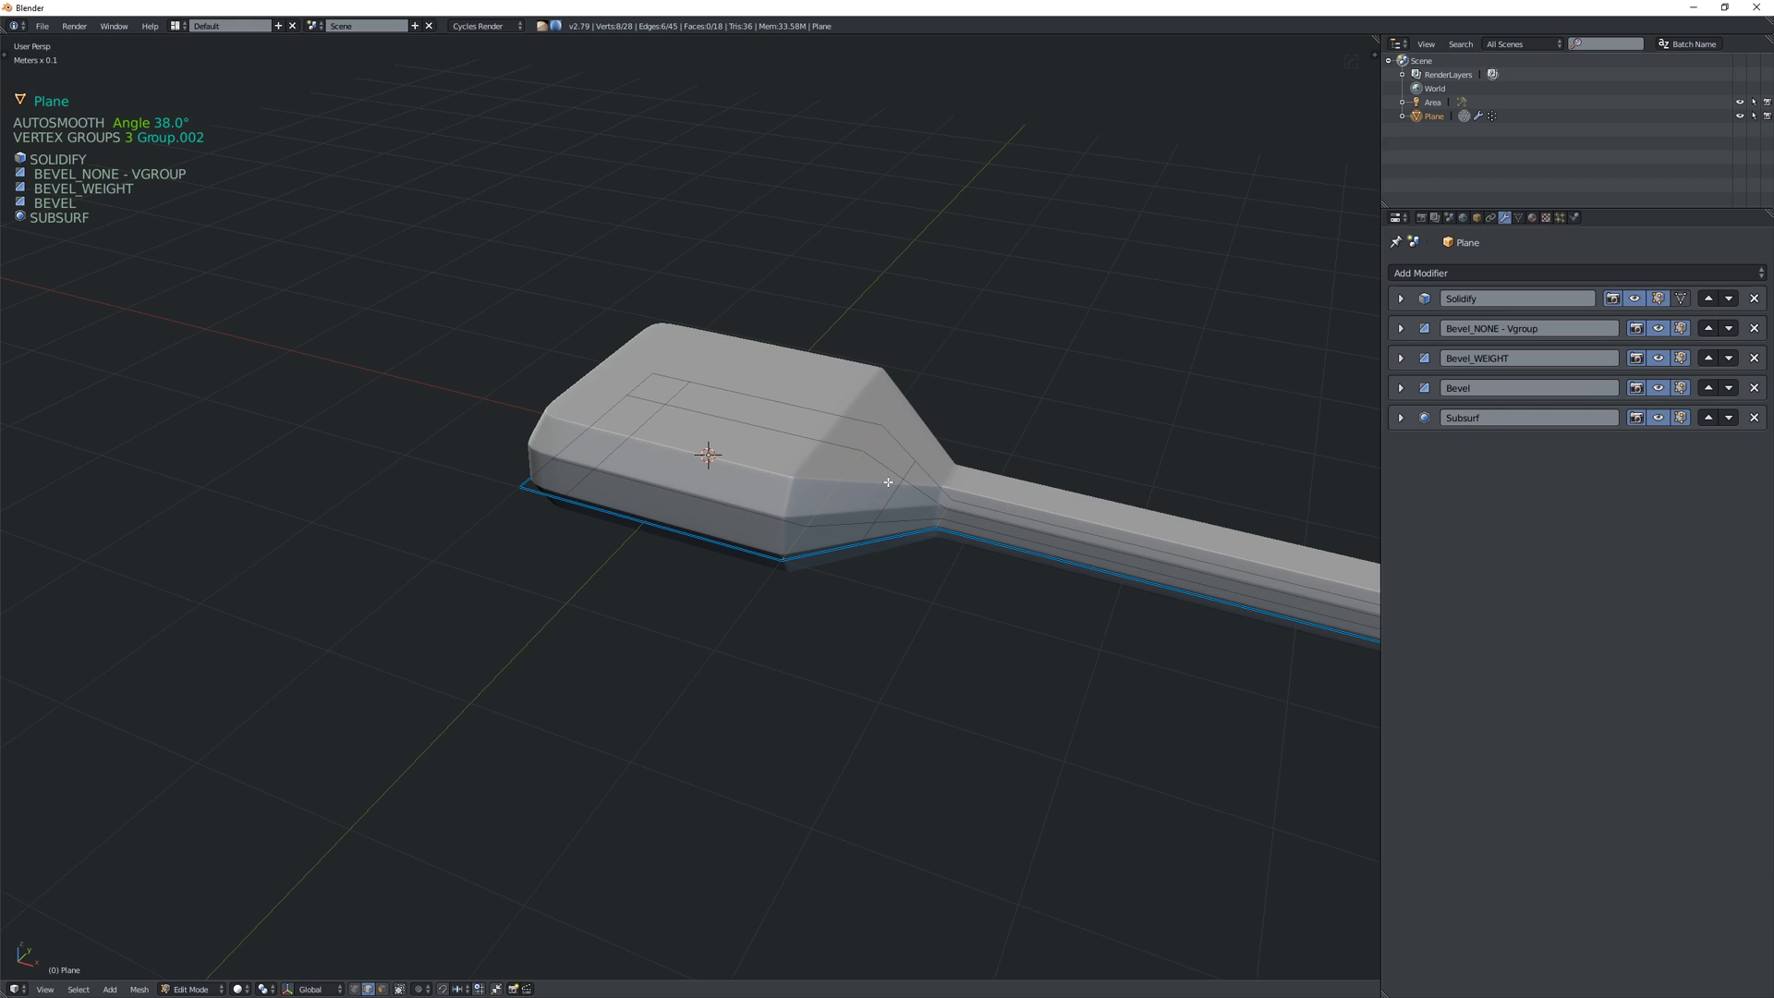
key("1")
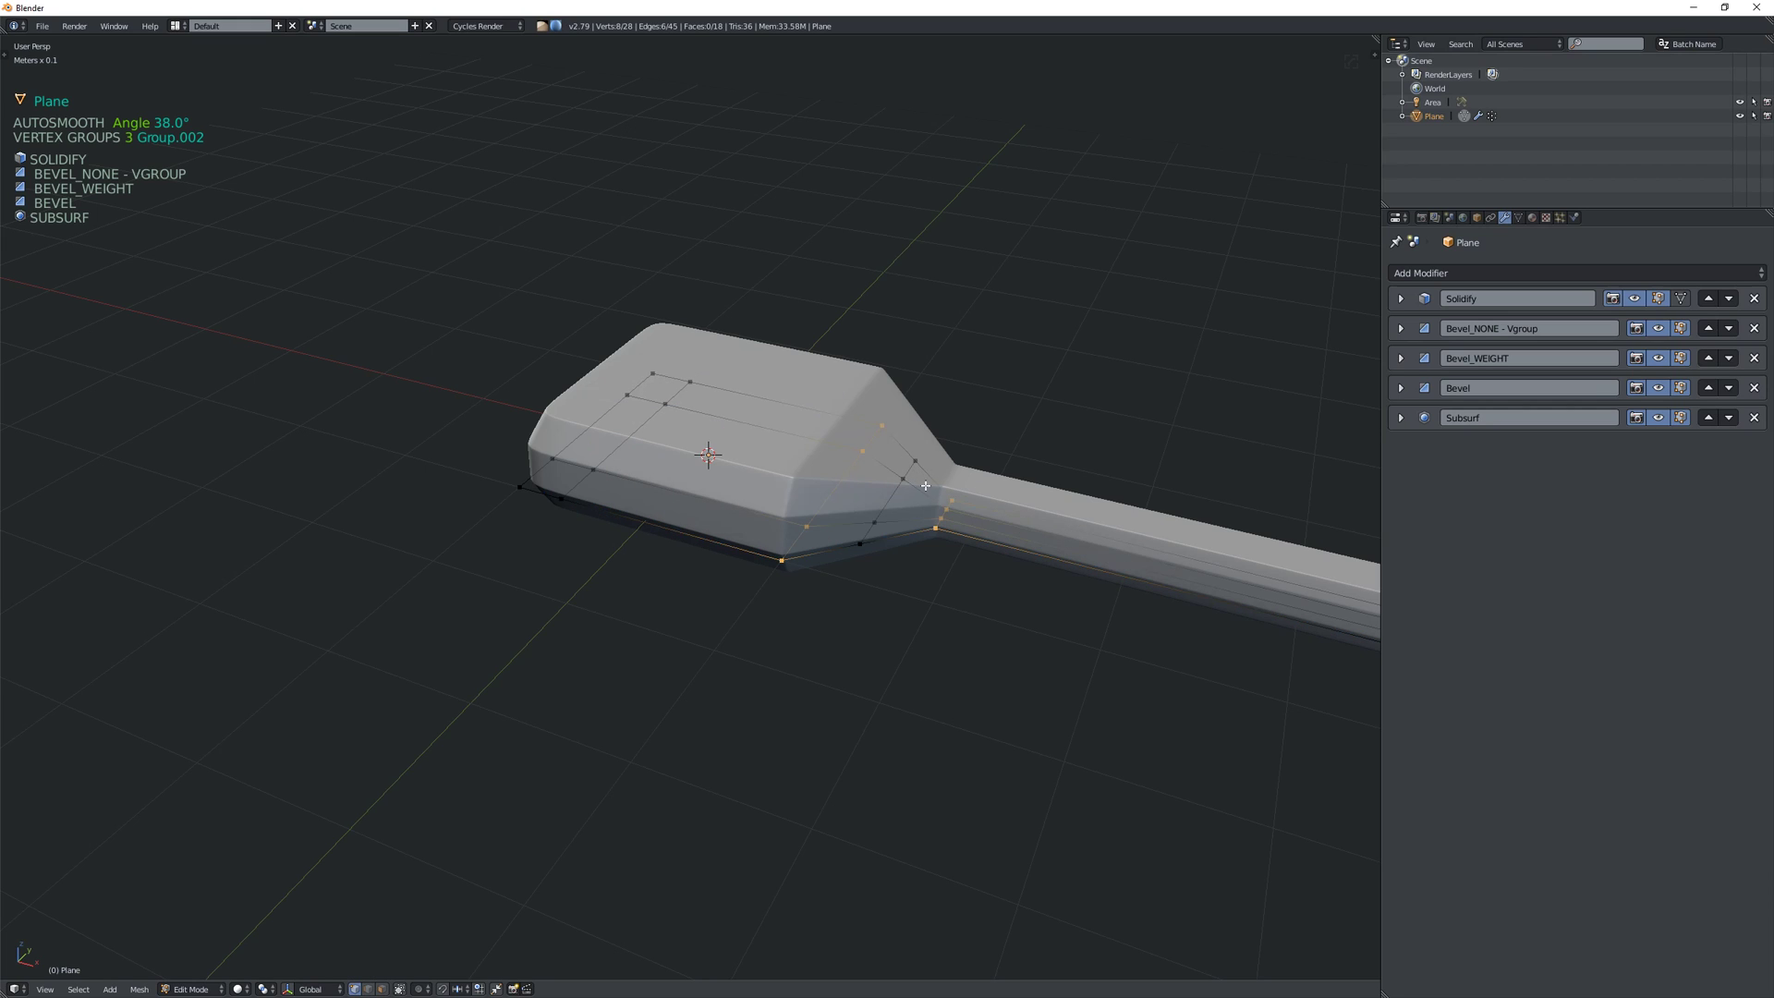
key("ctrl+Tab")
left_click(838, 549)
left_click(882, 518)
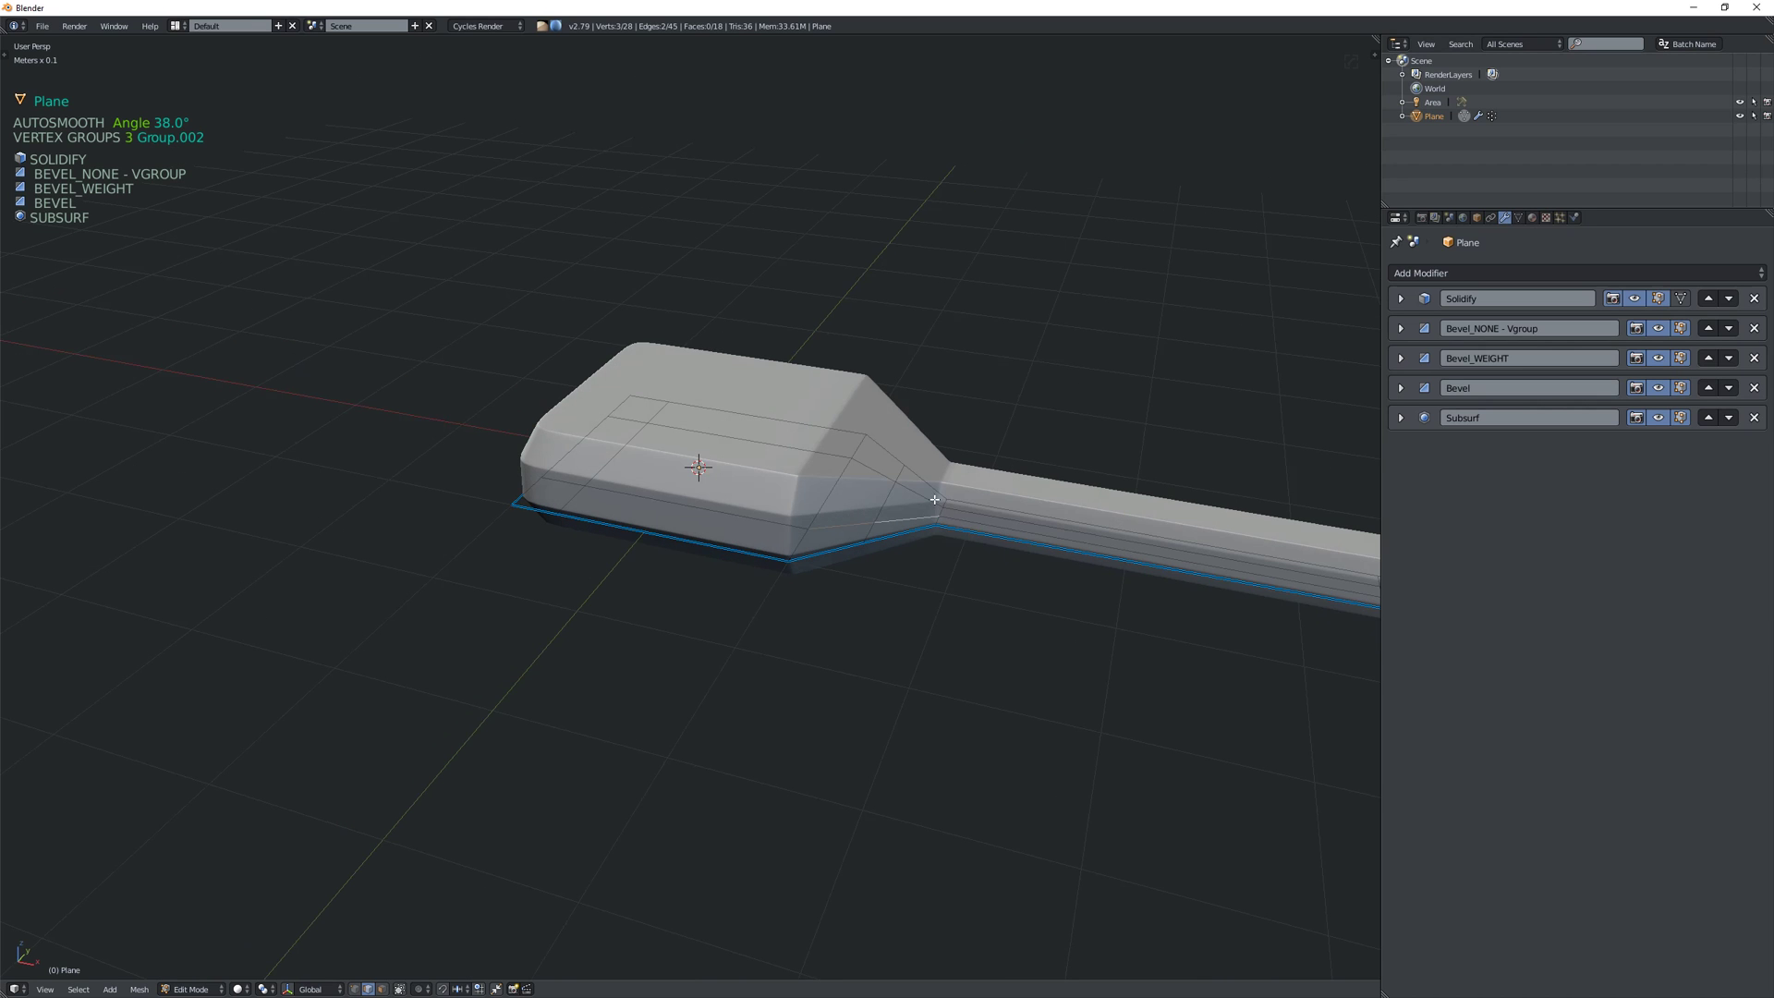
key("Tab")
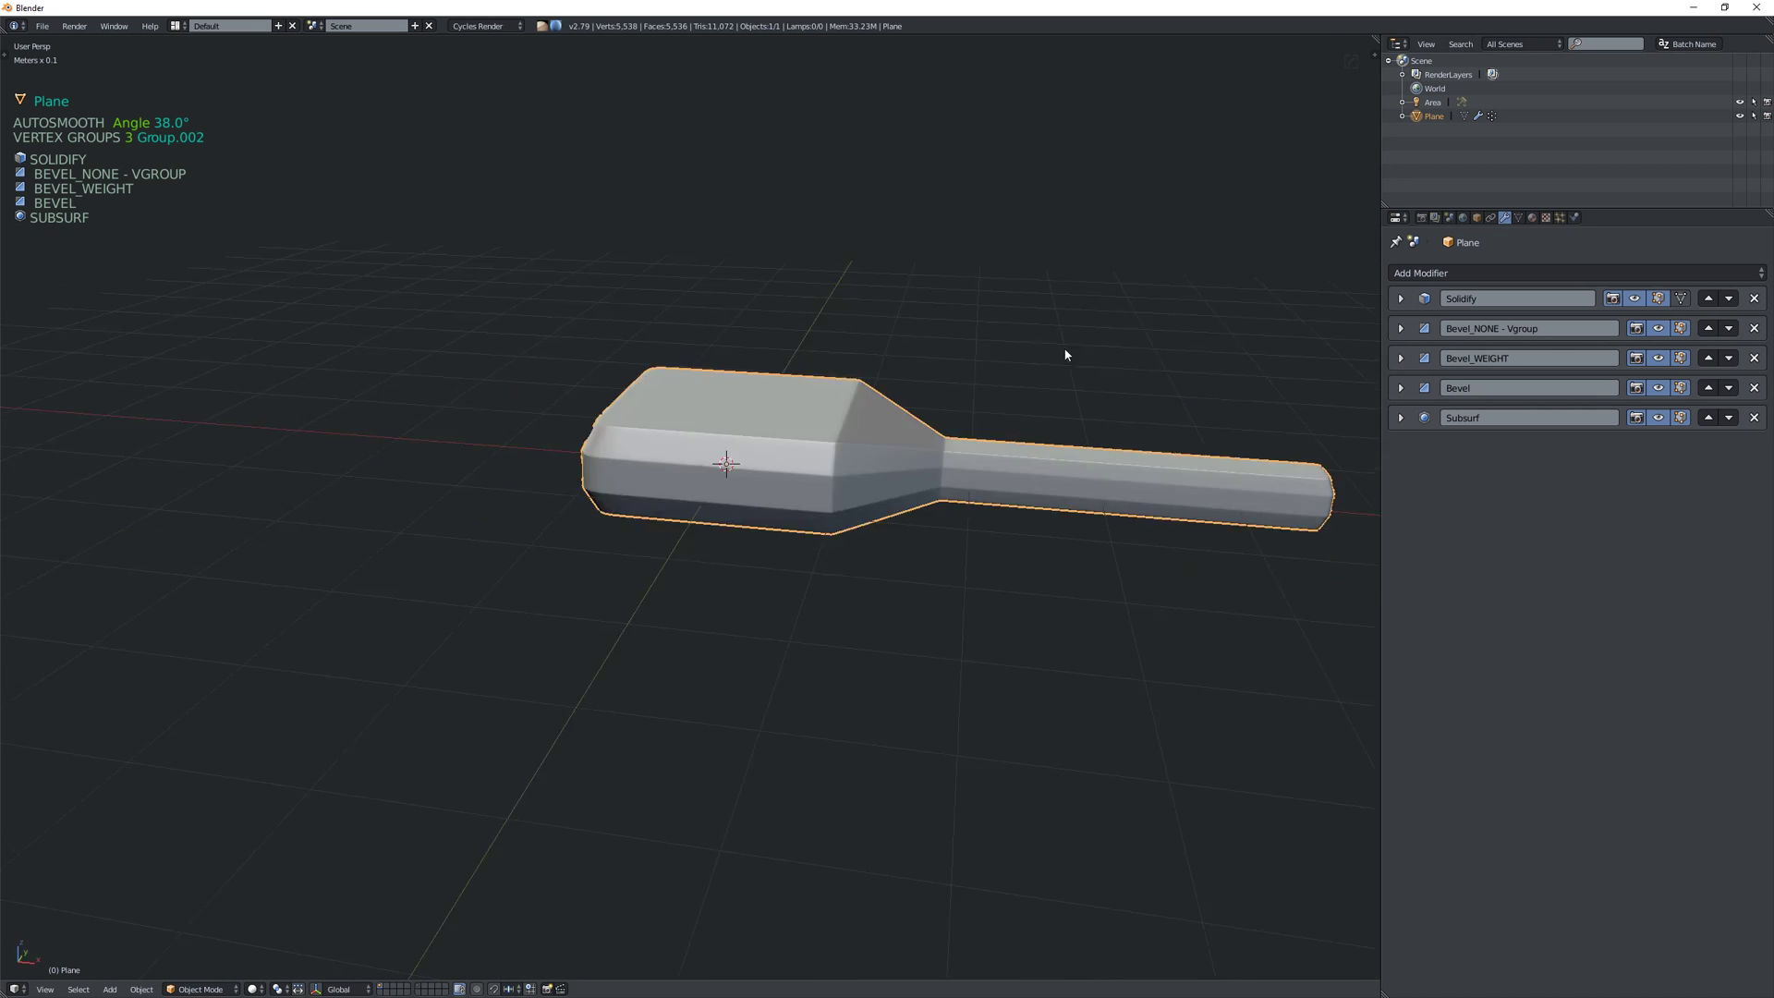